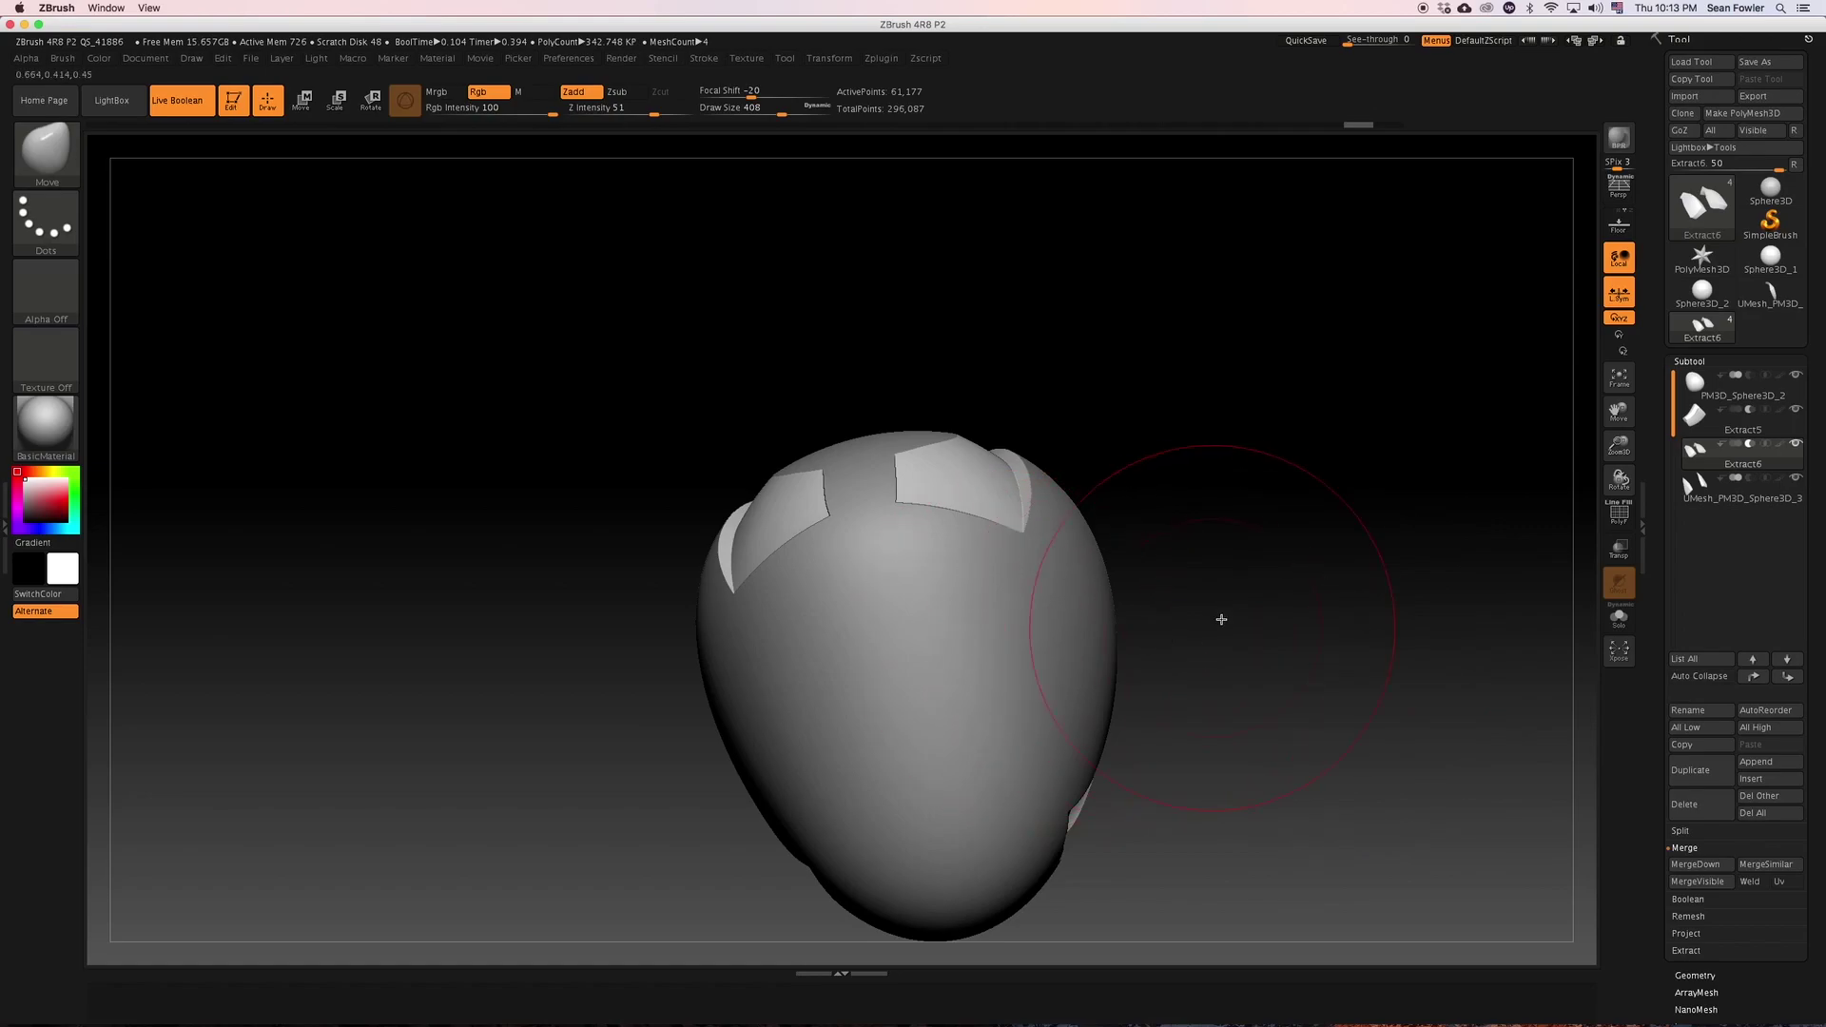
# Set the draw size to 94 and try a small mask on the face of the PM3D_Sphere3D_2 head subtool.
pyautogui.moveTo(1218, 619)
pyautogui.keyDown('shift'); pyautogui.mouseDown()
pyautogui.moveTo(1259, 631)
pyautogui.moveTo(1182, 656)
pyautogui.moveTo(1217, 678)
pyautogui.moveTo(1223, 619)
pyautogui.moveTo(1230, 693)
pyautogui.moveTo(1252, 644)
pyautogui.moveTo(1216, 666)
pyautogui.moveTo(1264, 640)
pyautogui.moveTo(1240, 700)
pyautogui.moveTo(1207, 689)
pyautogui.moveTo(1207, 656)
pyautogui.moveTo(1051, 633)
pyautogui.mouseUp(); pyautogui.keyUp('shift')
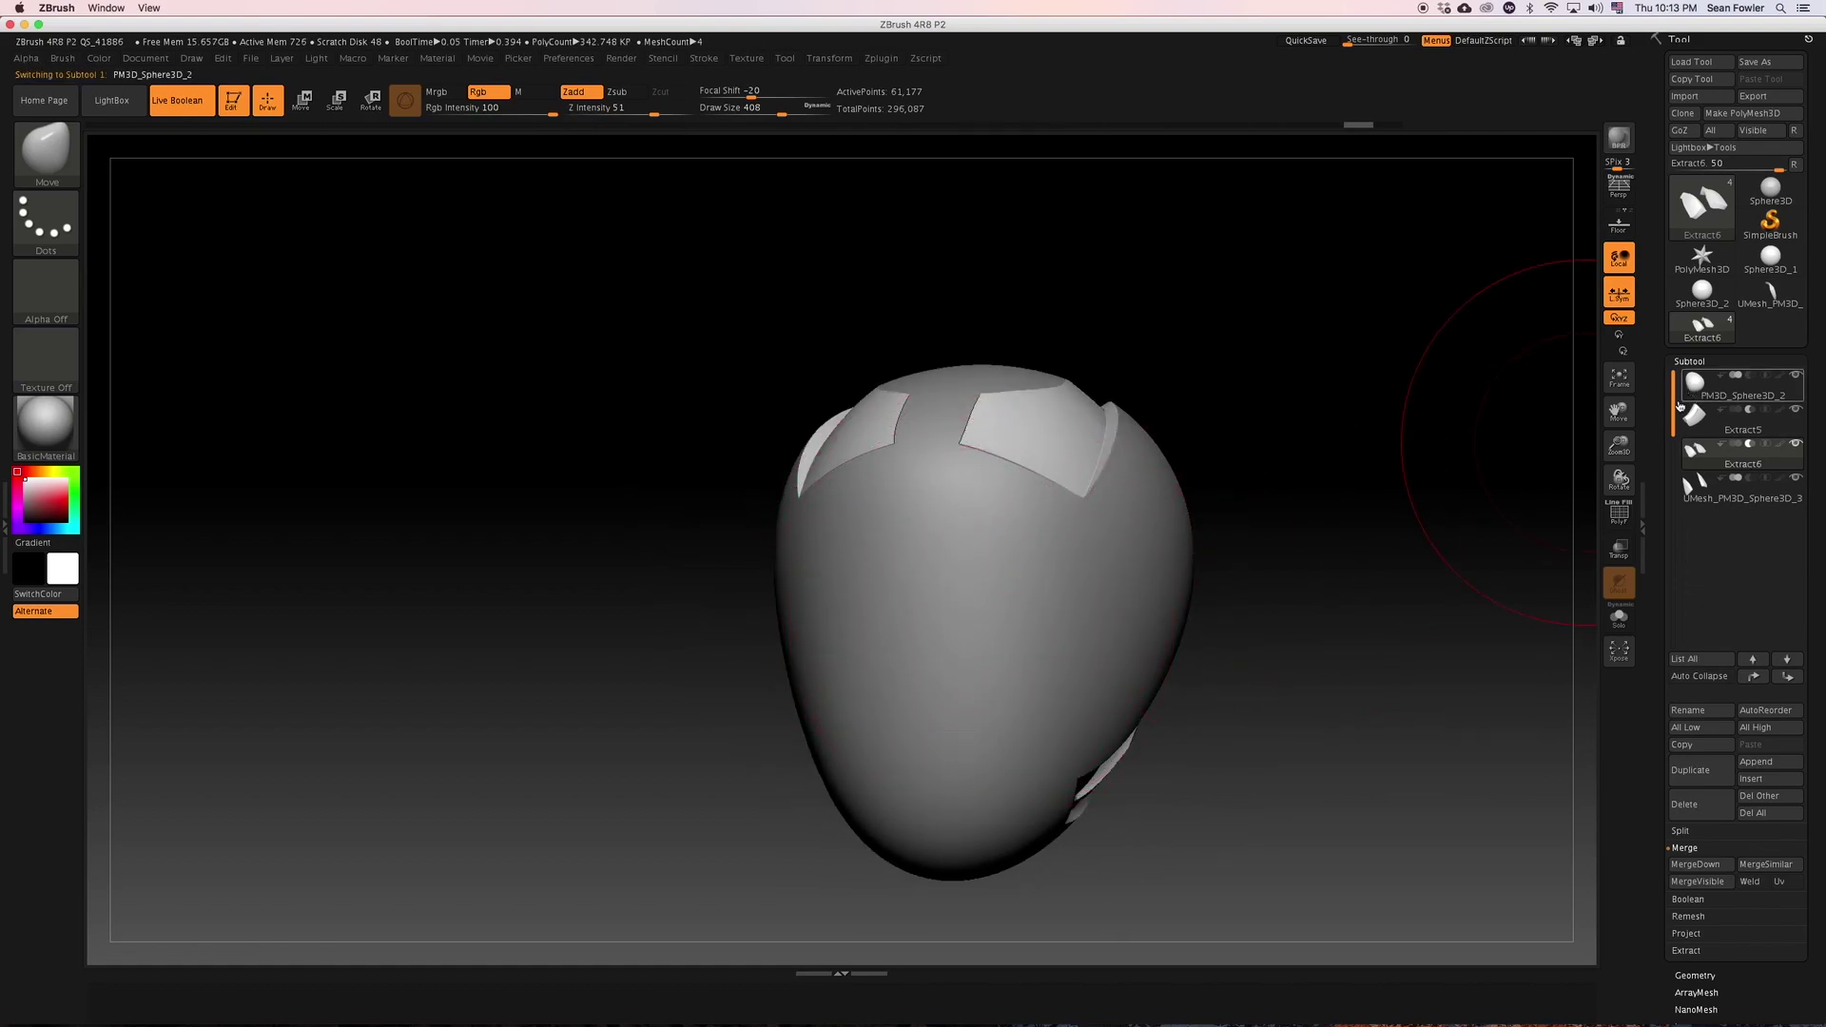
pyautogui.click(1678, 406)
pyautogui.moveTo(1308, 624)
pyautogui.mouseDown()
pyautogui.moveTo(1337, 619)
pyautogui.moveTo(1230, 628)
pyautogui.mouseUp()
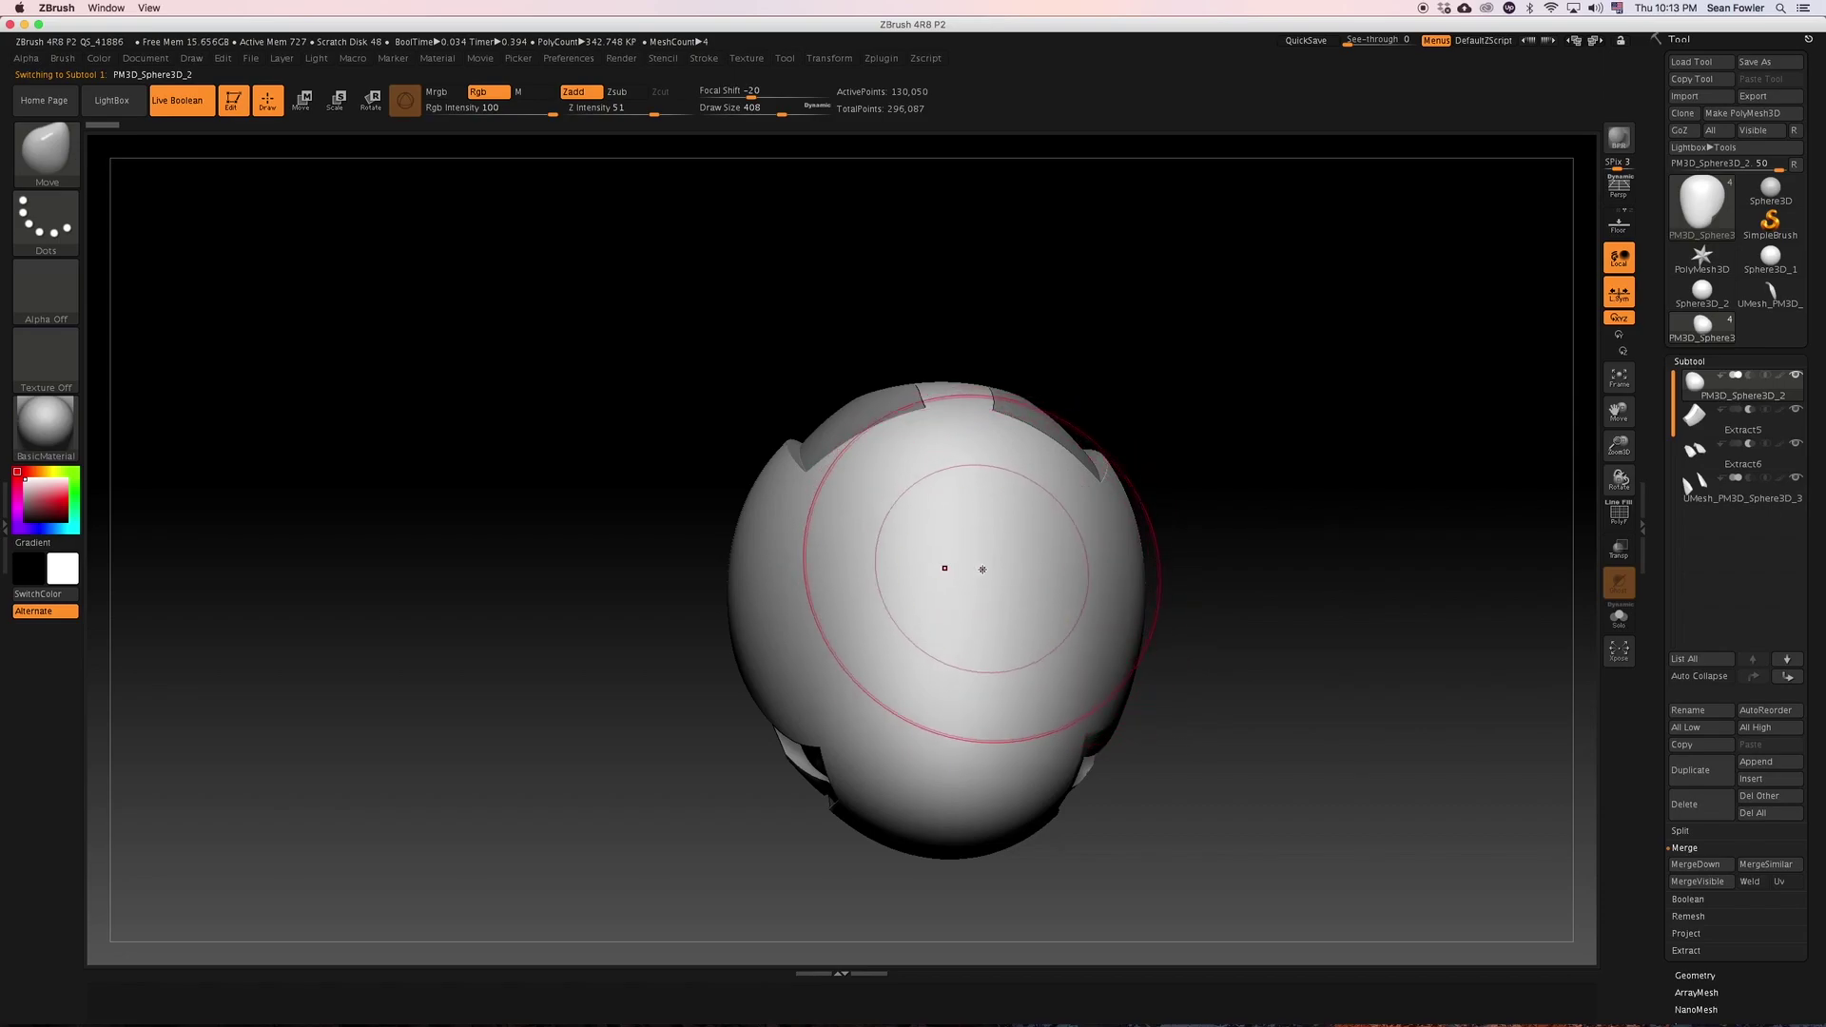
pyautogui.press('ctrl')
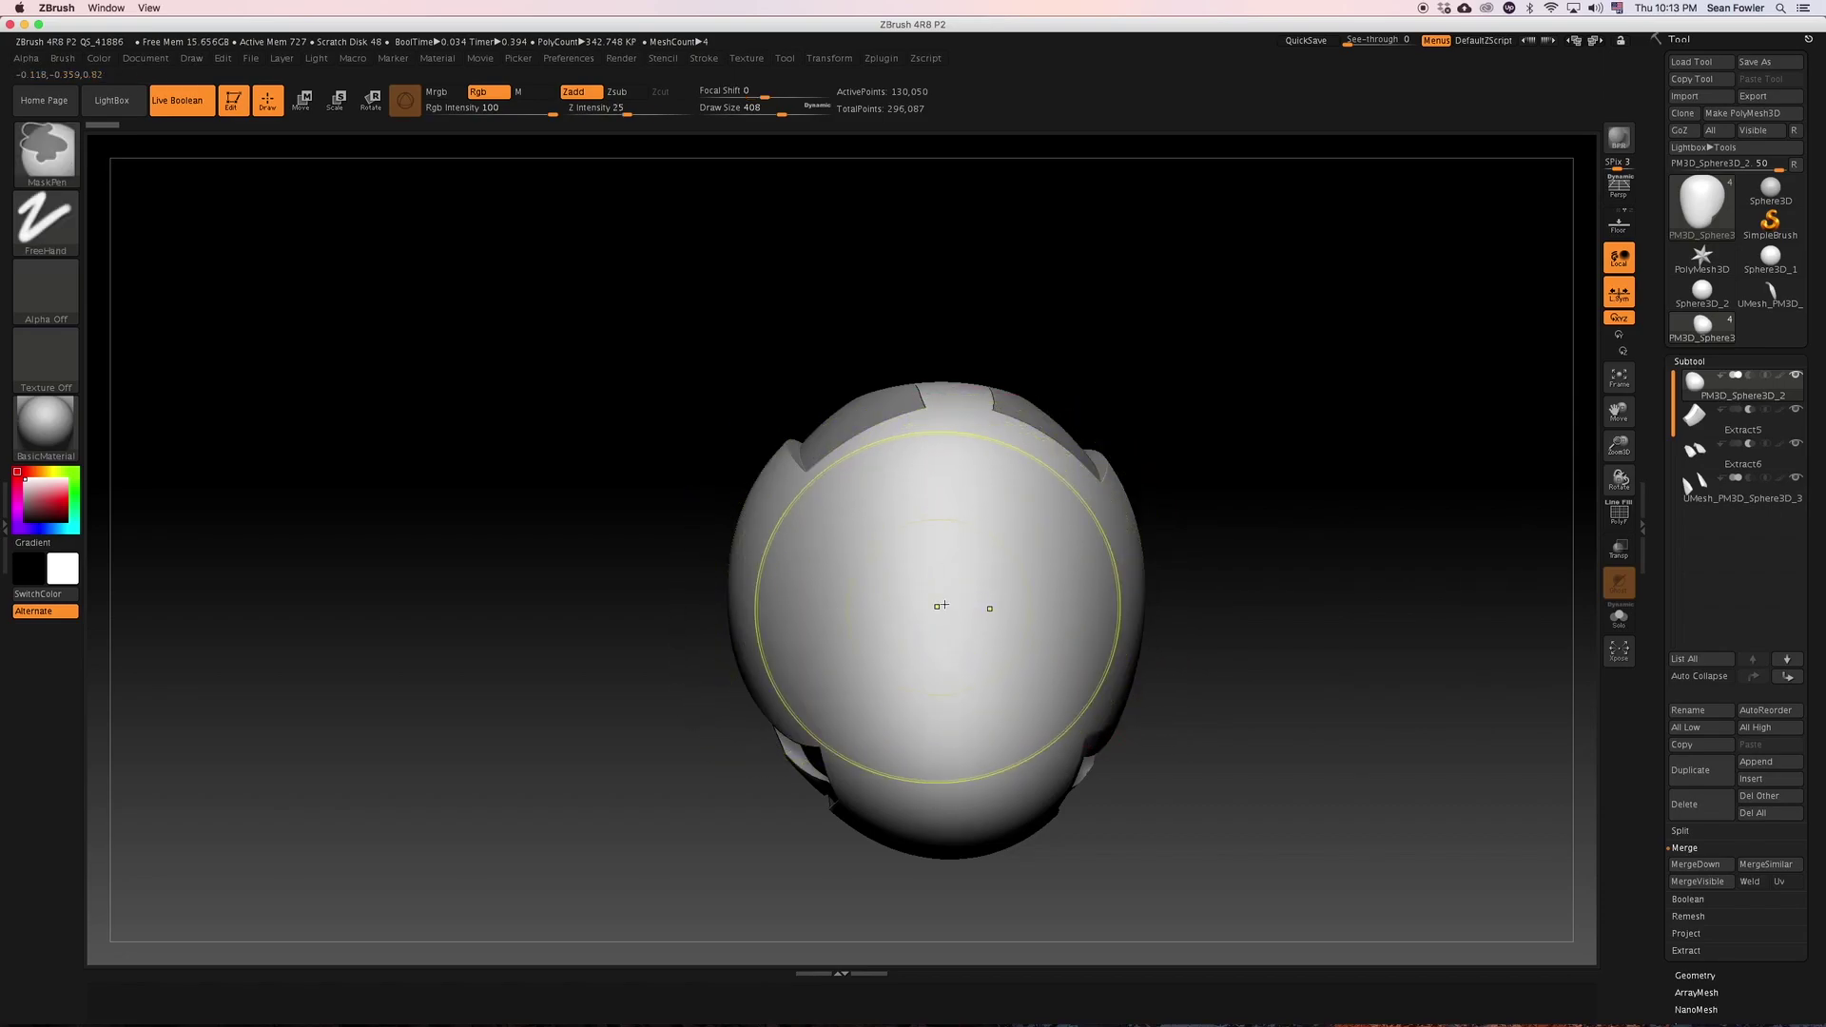
pyautogui.press('space')
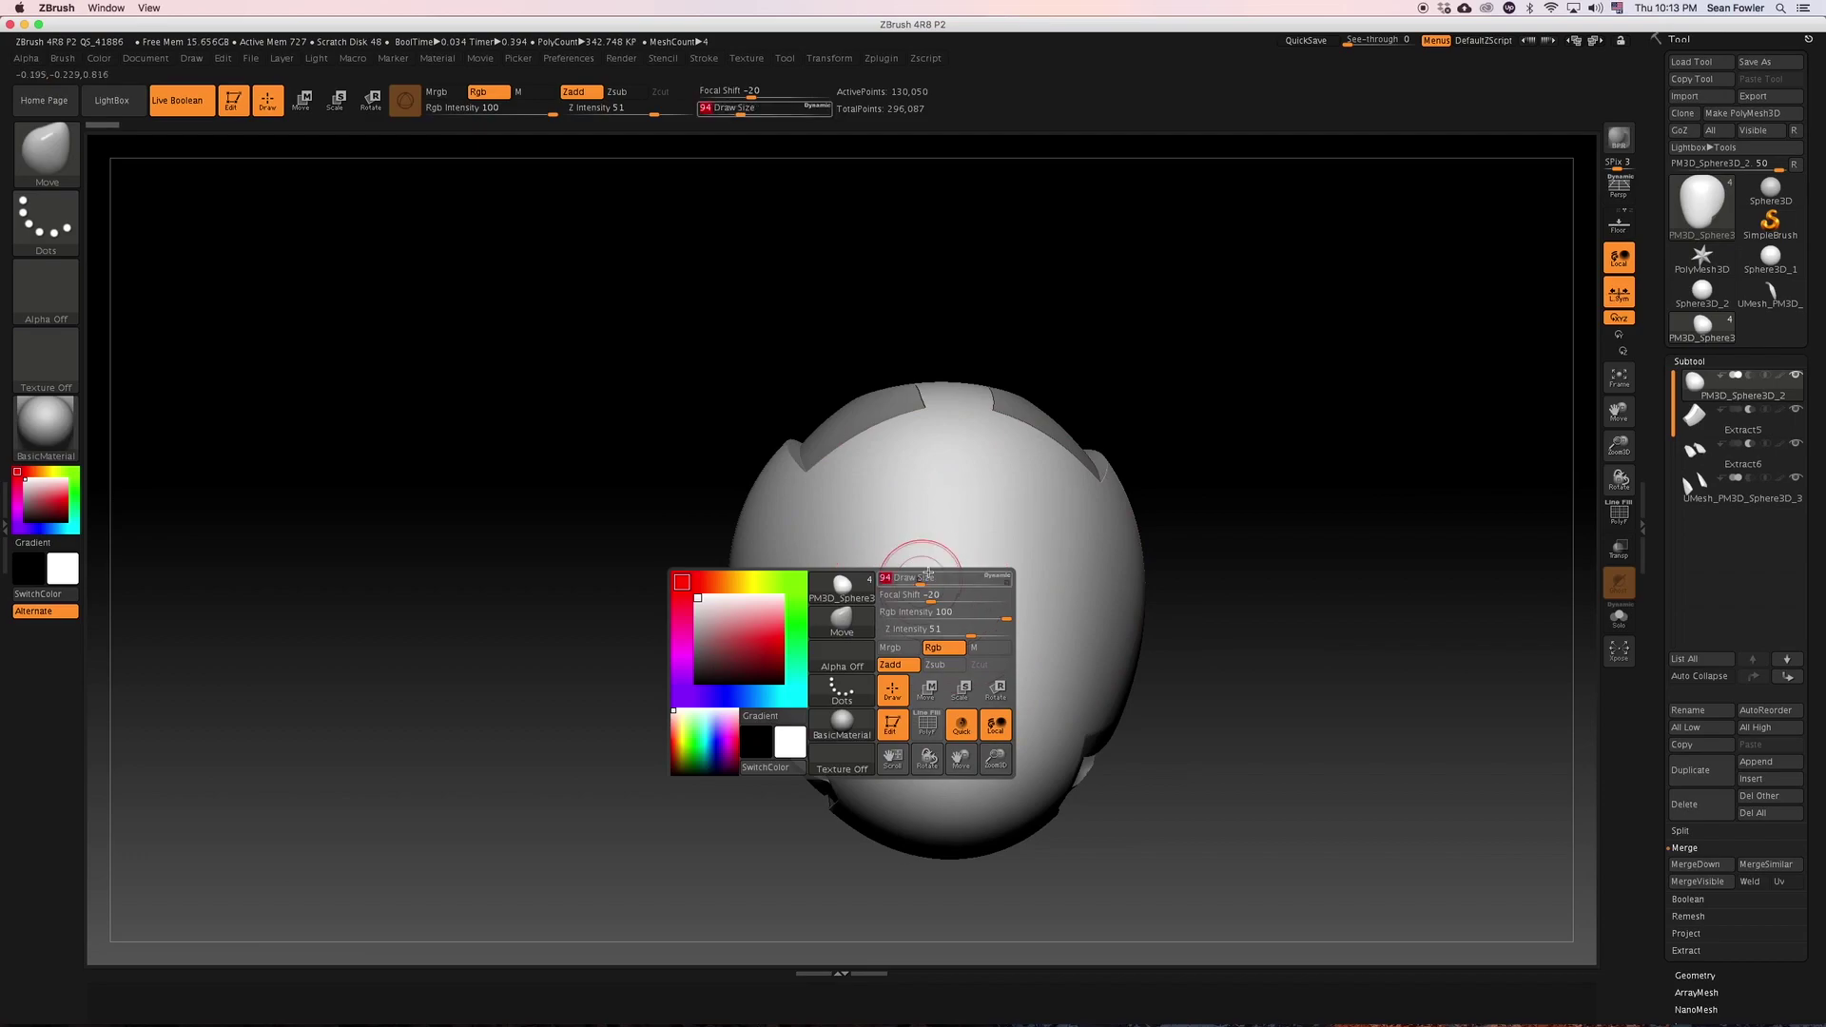
pyautogui.moveTo(950, 518)
pyautogui.keyDown('ctrl'); pyautogui.mouseDown()
pyautogui.moveTo(979, 532)
pyautogui.moveTo(960, 570)
pyautogui.mouseUp(); pyautogui.keyUp('ctrl')
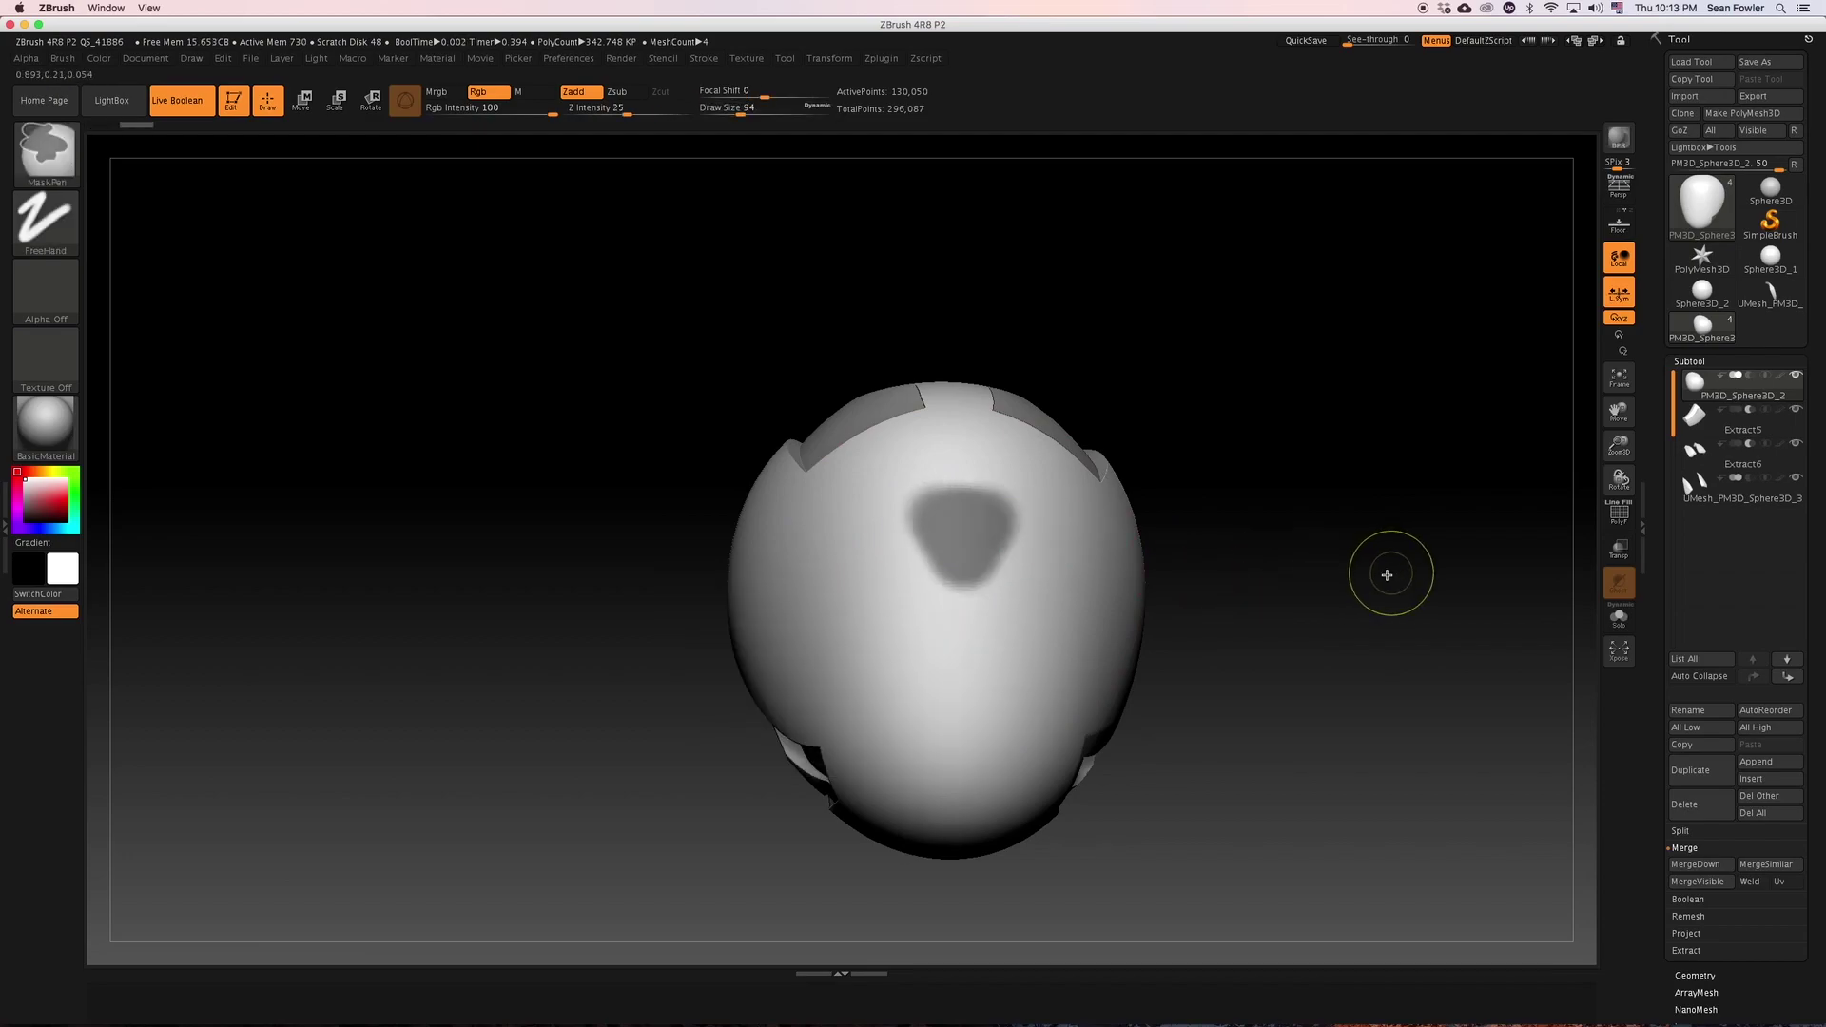
pyautogui.moveTo(1386, 574)
pyautogui.keyDown('ctrl'); pyautogui.mouseDown()
pyautogui.moveTo(1337, 579)
pyautogui.moveTo(1315, 605)
pyautogui.mouseUp(); pyautogui.keyUp('ctrl')
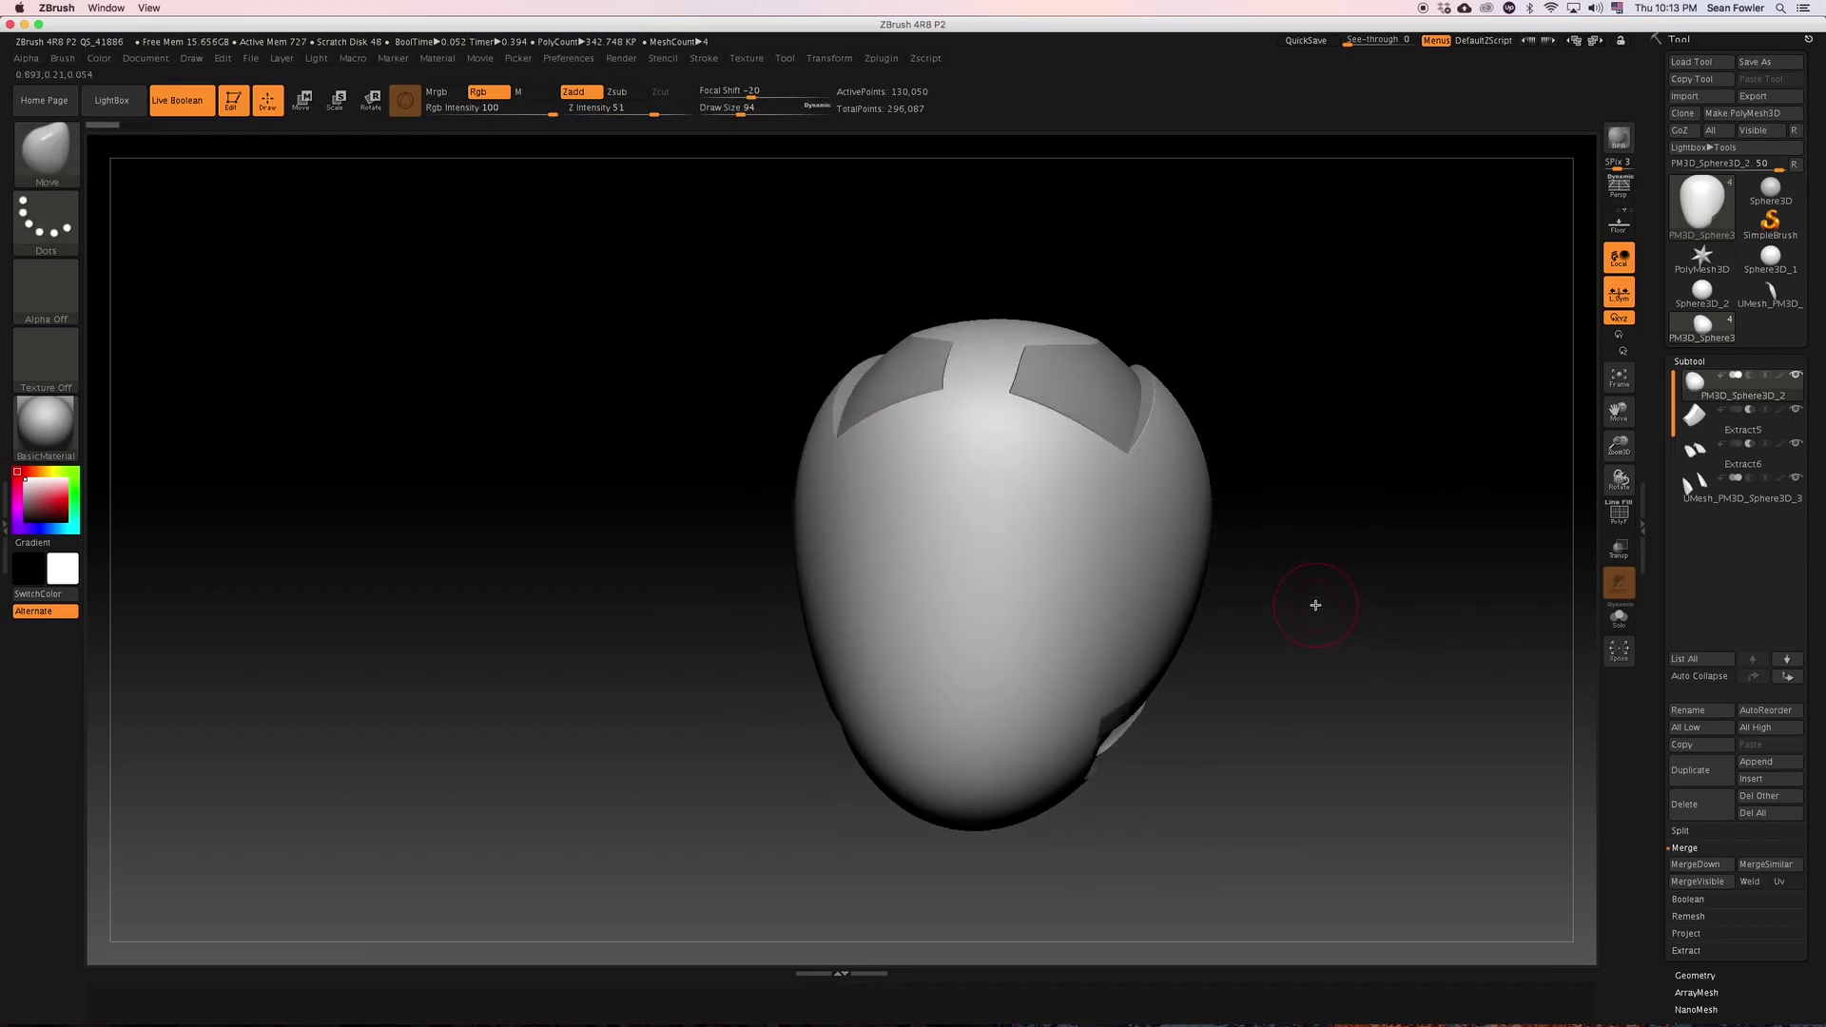
# Assign the head mesh a single polygroup and inspect its wireframe density.
pyautogui.hotkey('ctrl', 'w')
pyautogui.keyDown('ctrl'); pyautogui.click(1121, 544); pyautogui.keyUp('ctrl')
pyautogui.hotkey('shift', 'f')
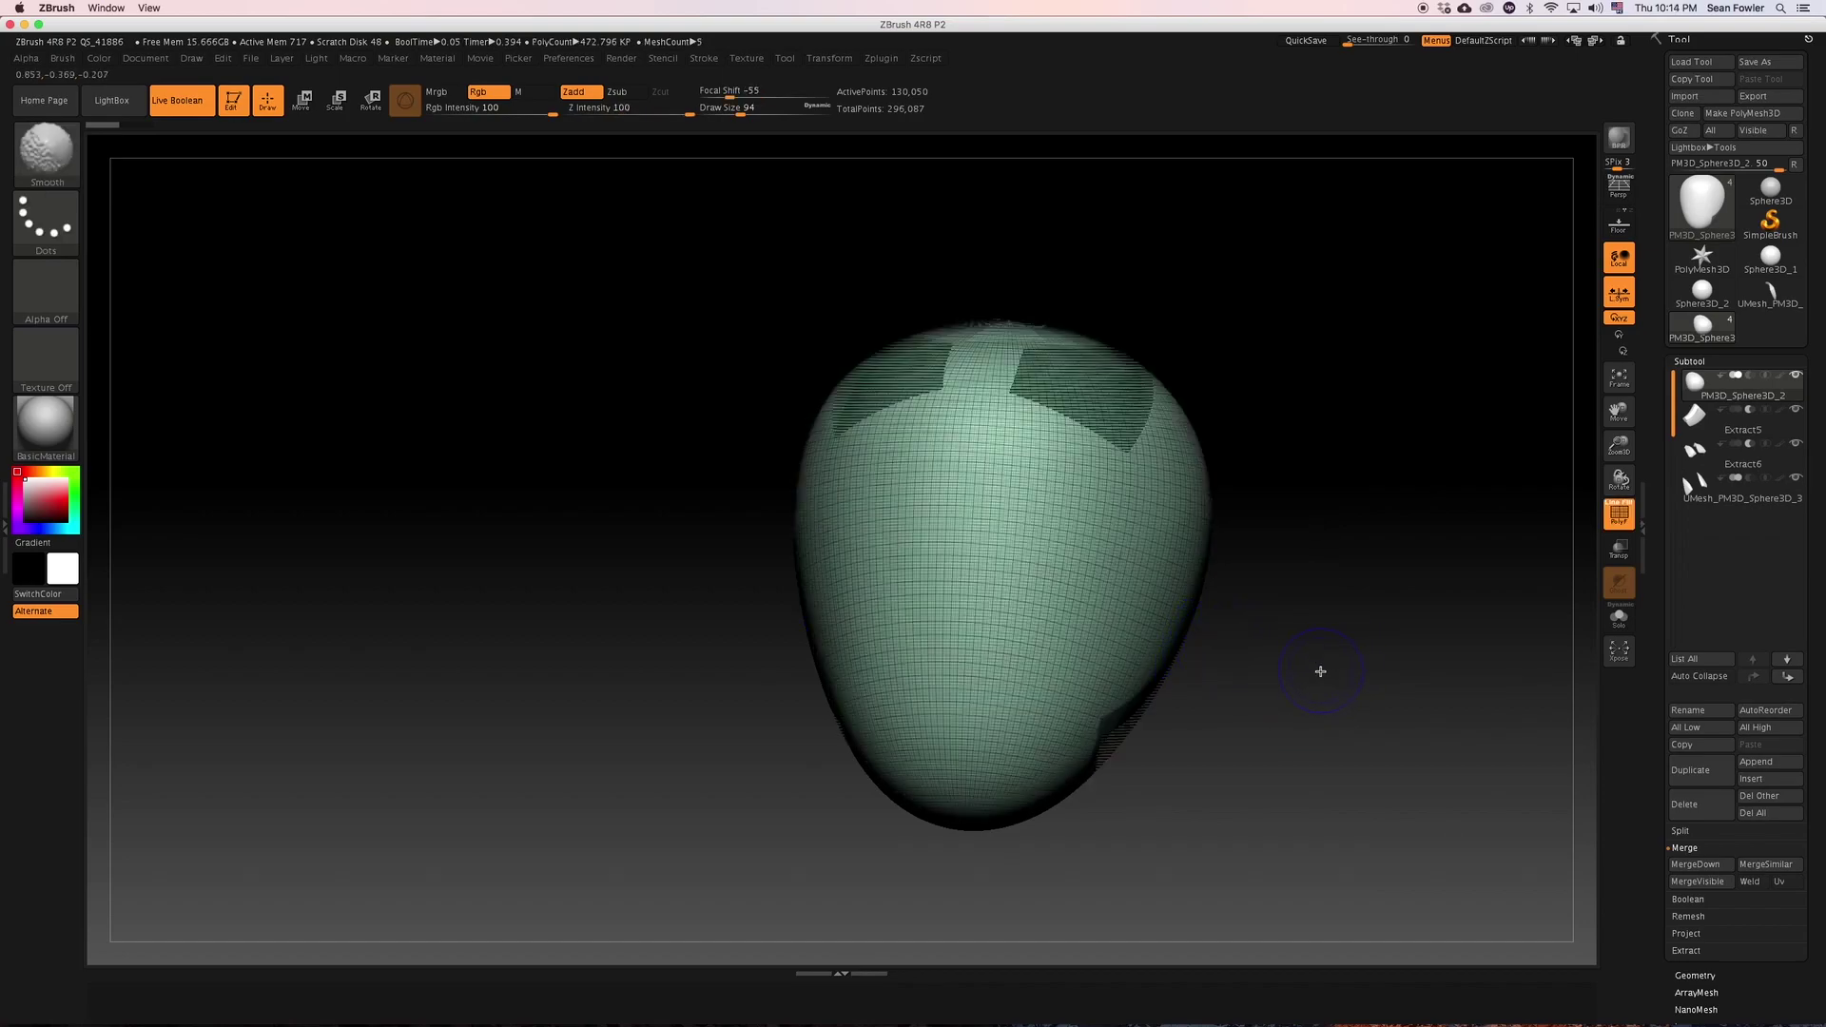
pyautogui.hotkey('shift', 'f')
pyautogui.moveTo(1317, 702)
pyautogui.mouseDown()
pyautogui.moveTo(1317, 726)
pyautogui.moveTo(1339, 695)
pyautogui.mouseUp()
pyautogui.hotkey('shift', 'f')
pyautogui.hotkey('shift', 'f')
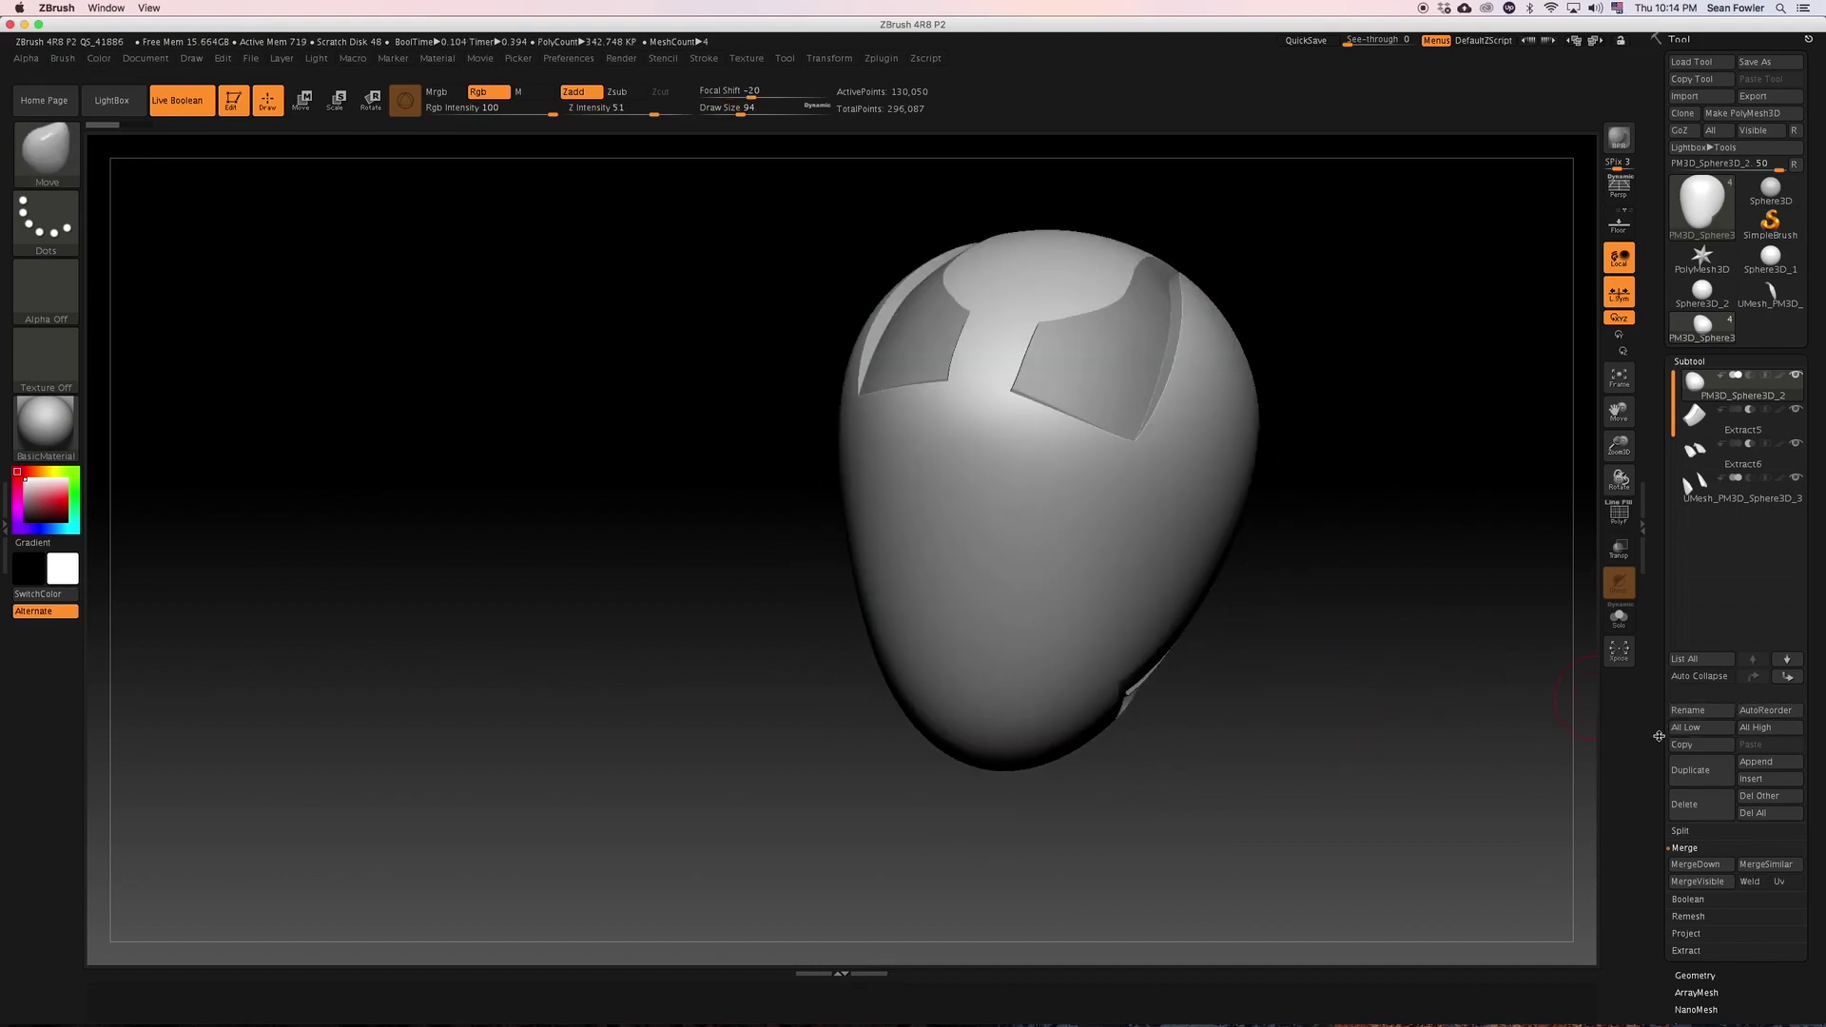
# Subdivide the head mesh once to subdivision level 4.
pyautogui.moveTo(1658, 735); pyautogui.dragTo(1654, 631)
pyautogui.click(1693, 725)
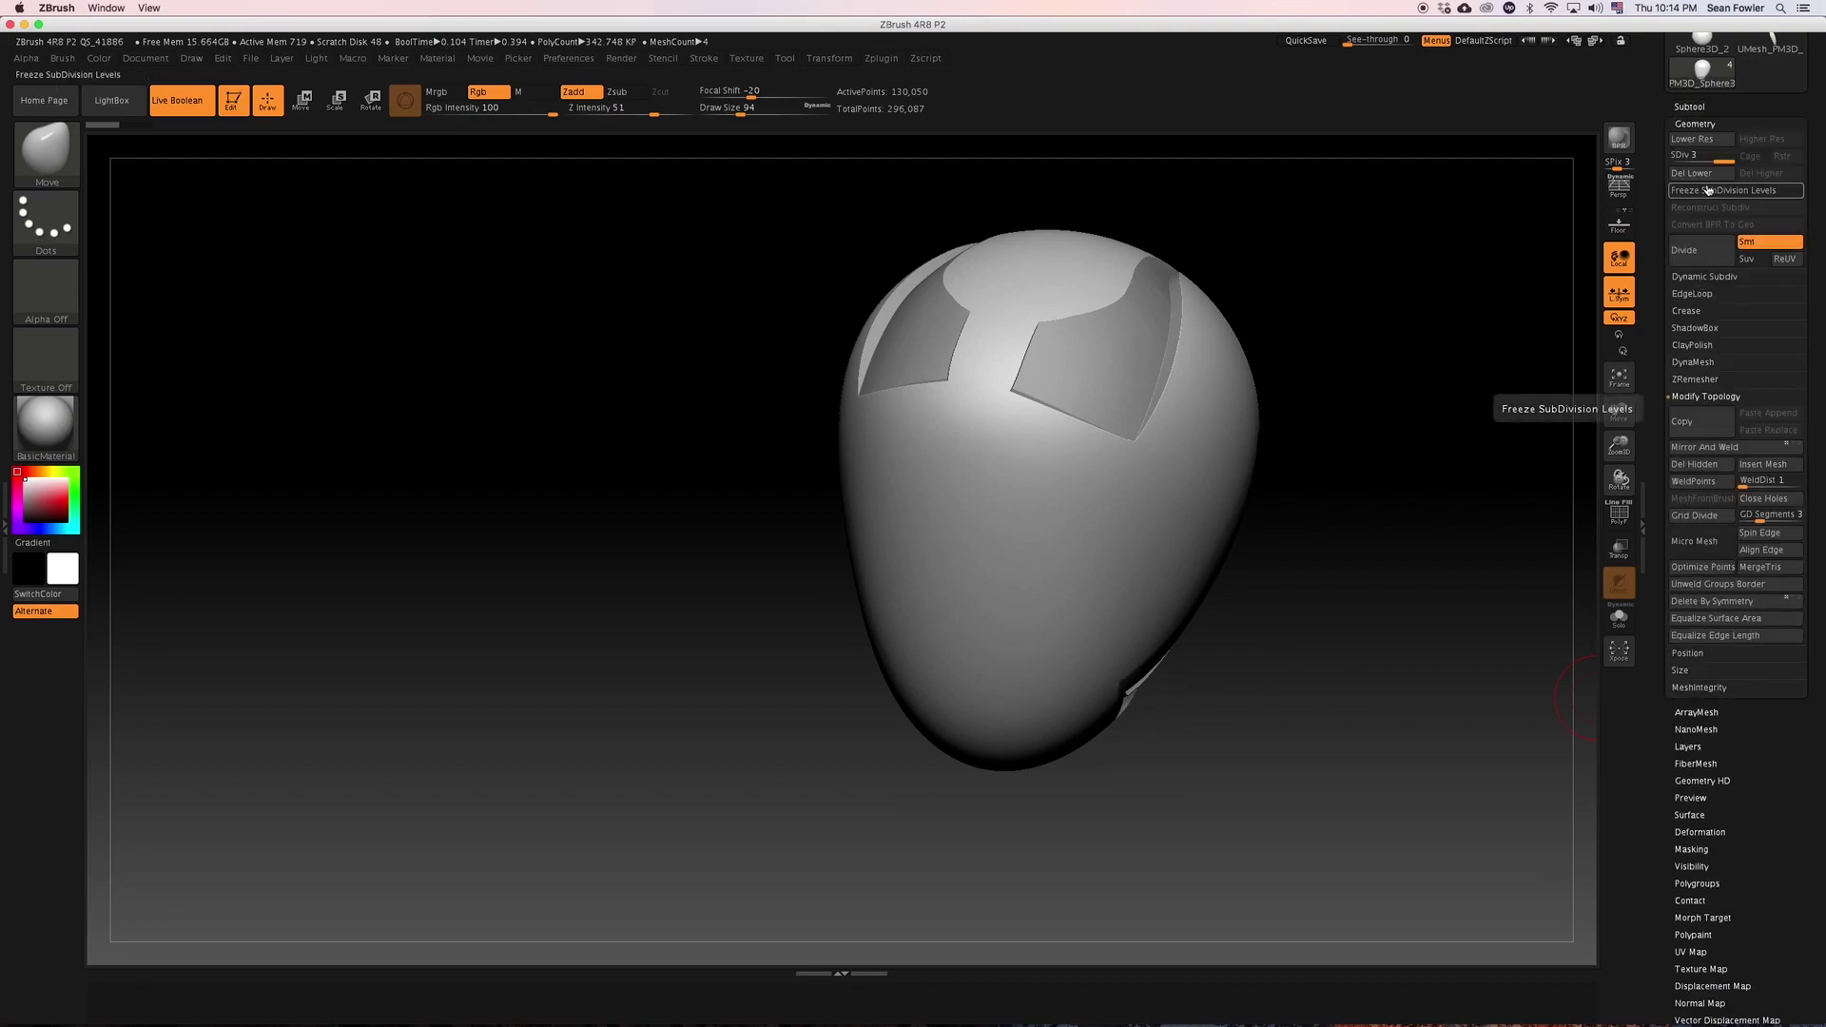
pyautogui.moveTo(1394, 374)
pyautogui.mouseDown()
pyautogui.moveTo(1398, 403)
pyautogui.moveTo(1410, 390)
pyautogui.moveTo(1052, 603)
pyautogui.mouseUp()
pyautogui.moveTo(1377, 542)
pyautogui.mouseDown()
pyautogui.moveTo(1394, 412)
pyautogui.moveTo(1462, 506)
pyautogui.mouseUp()
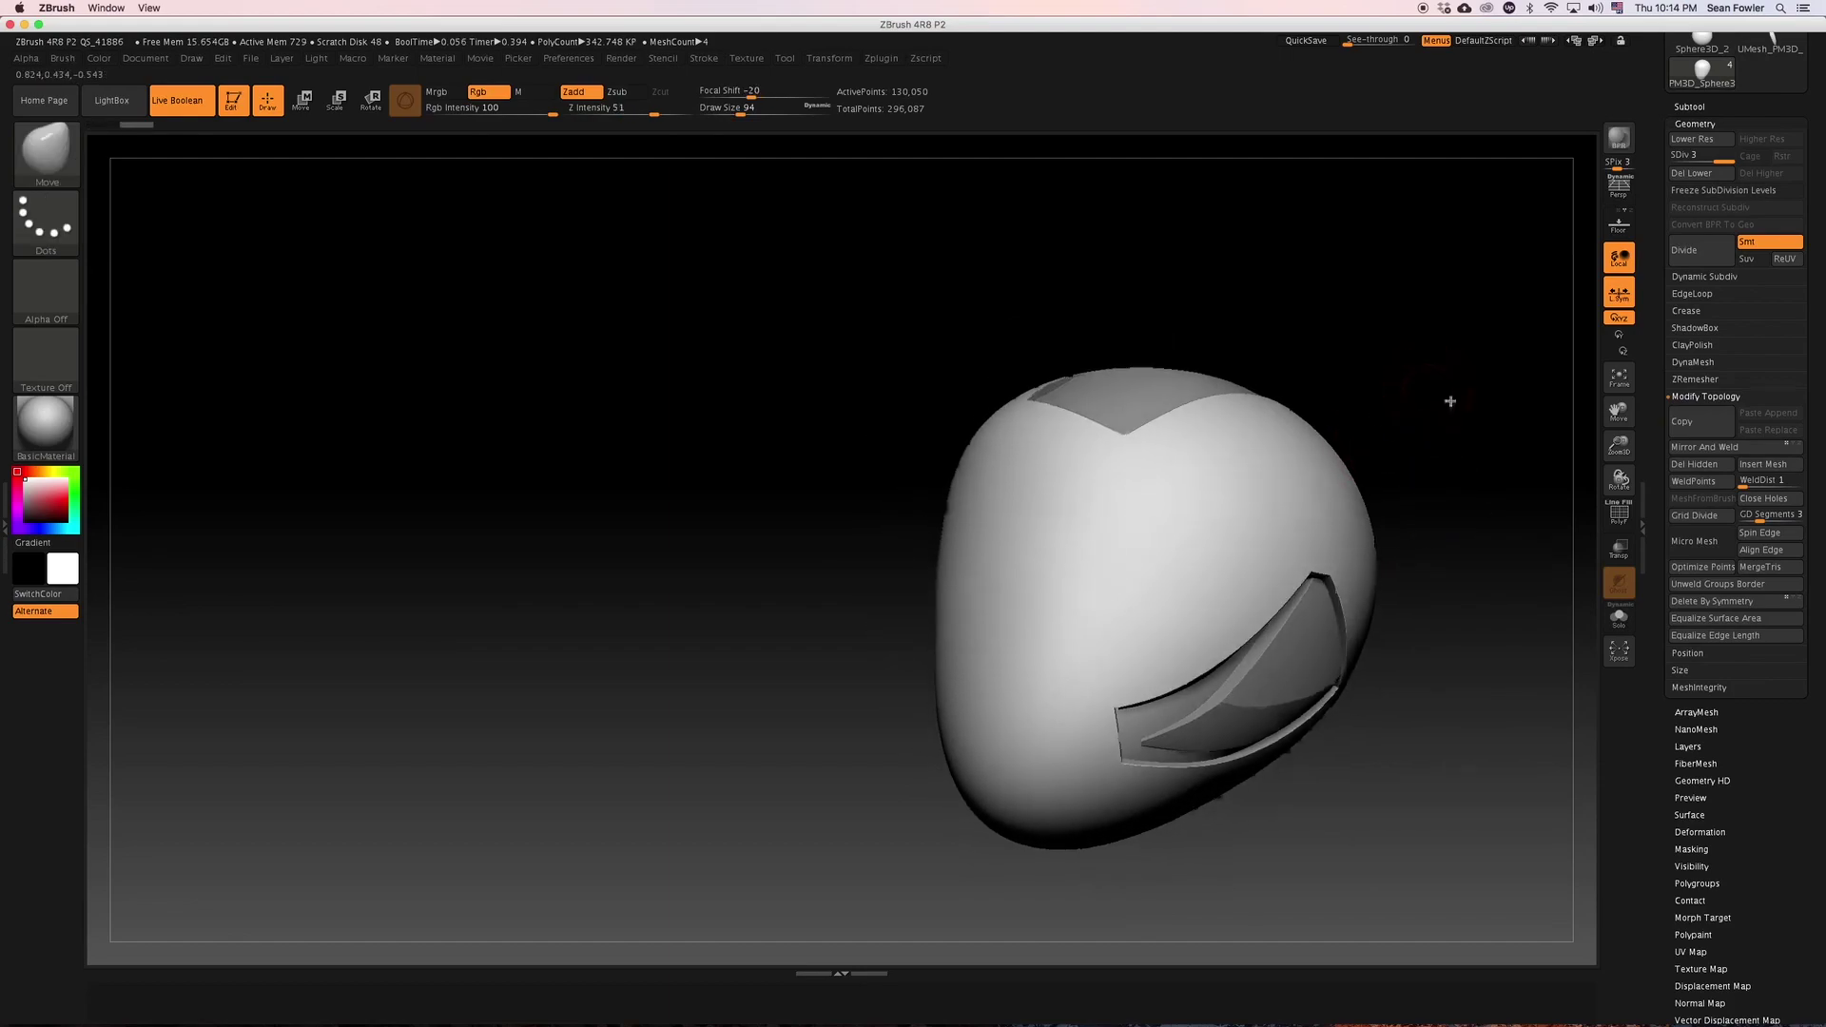
pyautogui.moveTo(1447, 400)
pyautogui.mouseDown()
pyautogui.moveTo(1390, 395)
pyautogui.moveTo(1332, 465)
pyautogui.moveTo(1022, 587)
pyautogui.moveTo(941, 523)
pyautogui.moveTo(989, 561)
pyautogui.moveTo(974, 491)
pyautogui.moveTo(913, 490)
pyautogui.moveTo(1017, 618)
pyautogui.moveTo(994, 544)
pyautogui.mouseUp()
pyautogui.hotkey('ctrl', 'd')
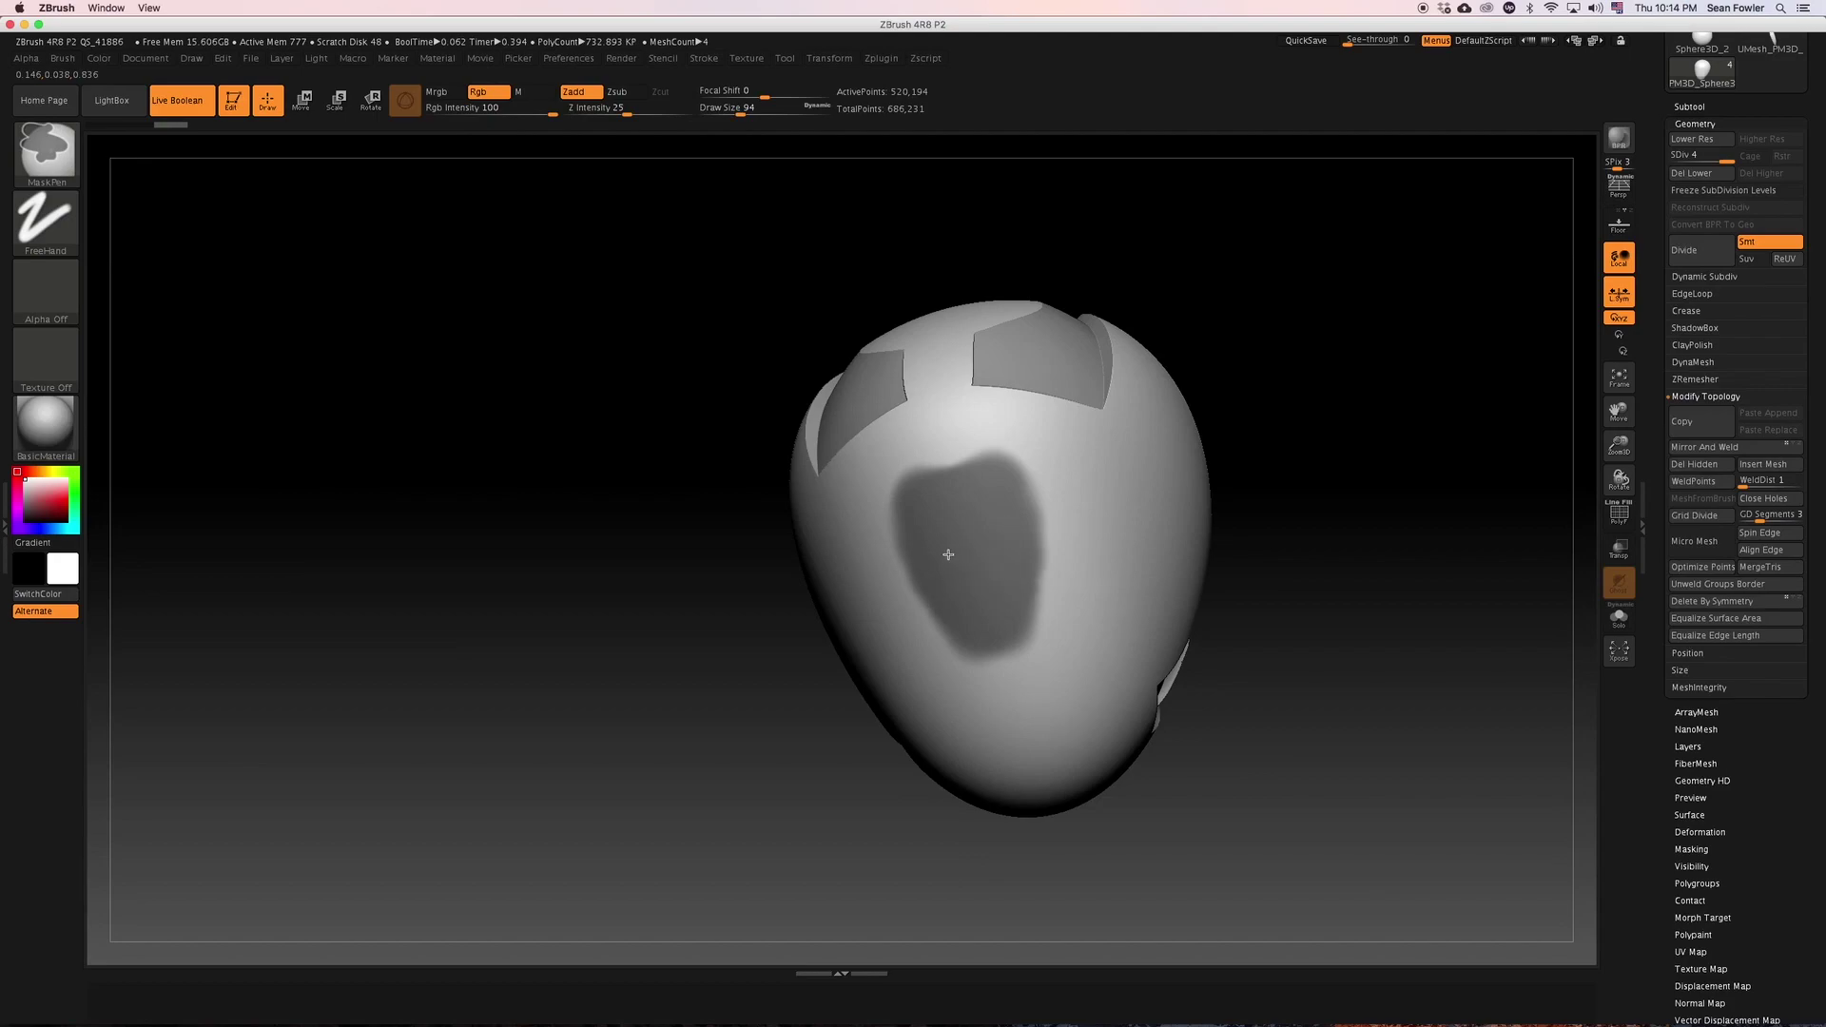
# Paint a rough symmetrical faceplate mask covering the front of the head from the brow down to the chin with MaskPen.
pyautogui.moveTo(990, 486)
pyautogui.keyDown('ctrl'); pyautogui.mouseDown()
pyautogui.moveTo(1010, 447)
pyautogui.moveTo(1067, 459)
pyautogui.moveTo(1036, 641)
pyautogui.moveTo(1039, 474)
pyautogui.moveTo(1059, 505)
pyautogui.moveTo(1038, 675)
pyautogui.moveTo(998, 704)
pyautogui.moveTo(1082, 580)
pyautogui.moveTo(1082, 514)
pyautogui.moveTo(1073, 610)
pyautogui.mouseUp(); pyautogui.keyUp('ctrl')
pyautogui.moveTo(1085, 463)
pyautogui.keyDown('ctrl'); pyautogui.mouseDown()
pyautogui.moveTo(1092, 514)
pyautogui.moveTo(1097, 467)
pyautogui.mouseUp(); pyautogui.keyUp('ctrl')
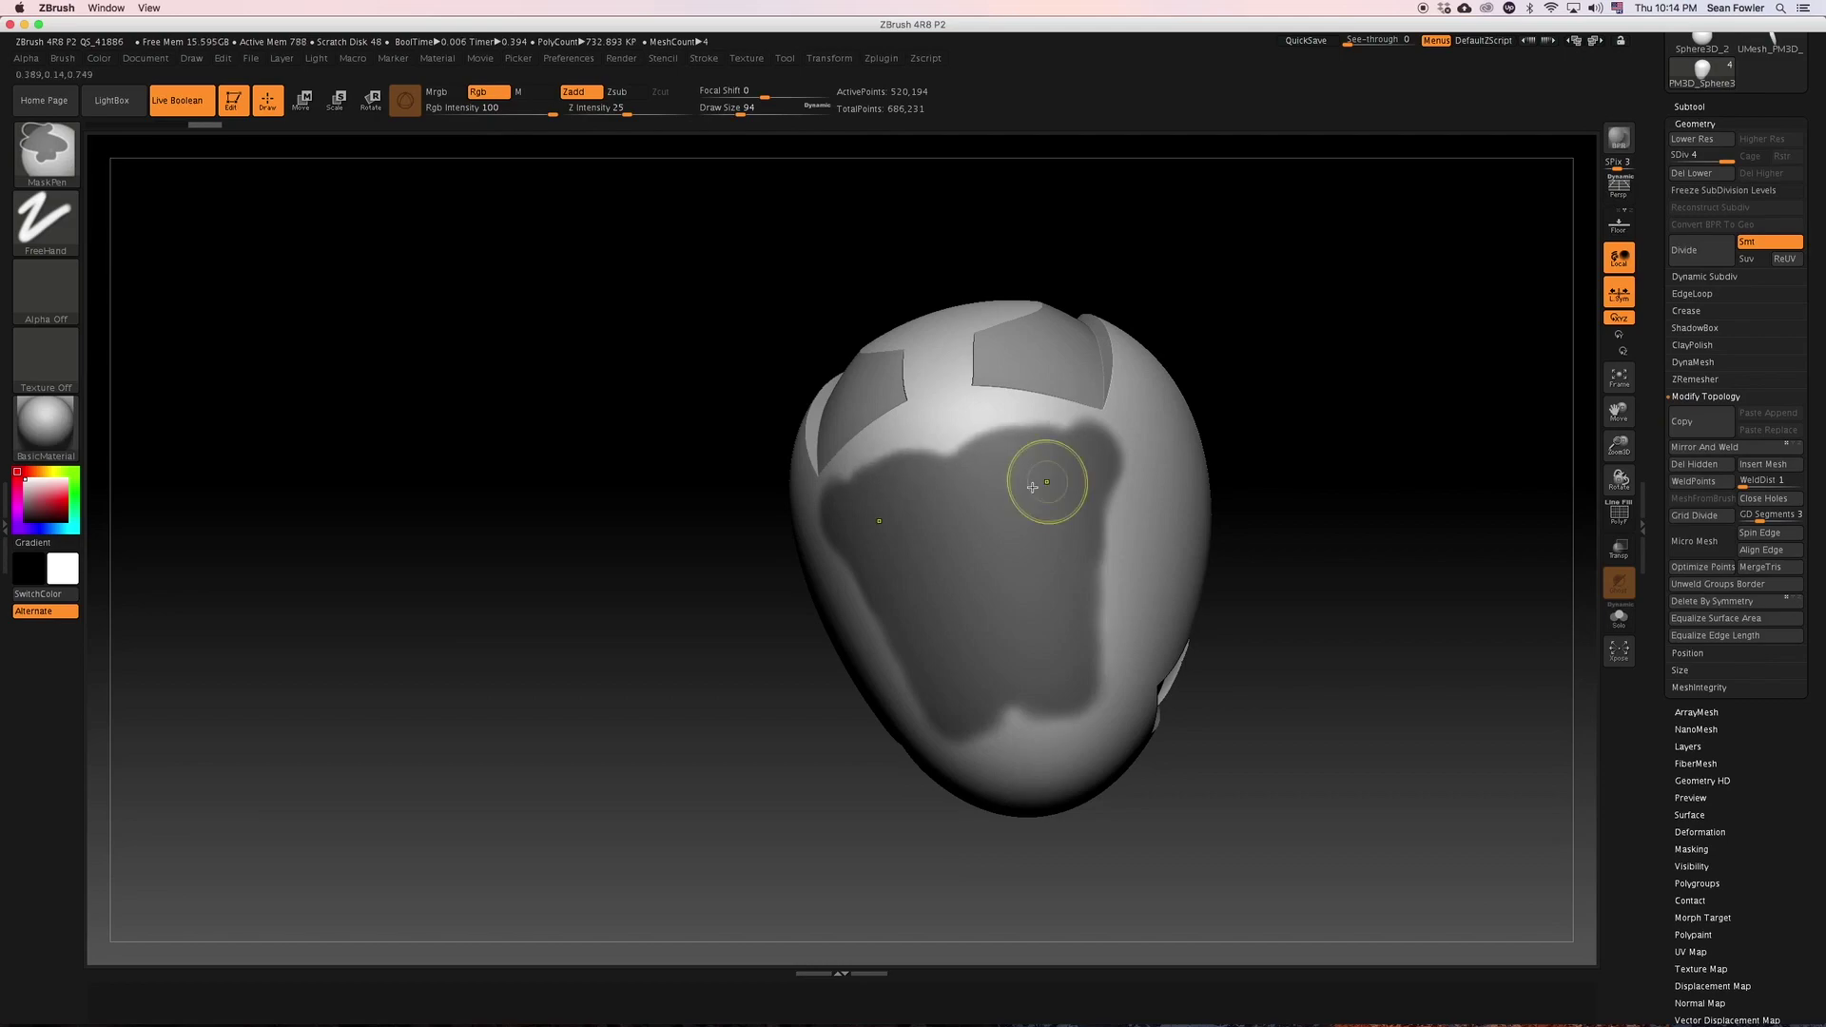
pyautogui.moveTo(1011, 552)
pyautogui.keyDown('ctrl'); pyautogui.mouseDown()
pyautogui.moveTo(999, 711)
pyautogui.moveTo(1091, 691)
pyautogui.mouseUp(); pyautogui.keyUp('ctrl')
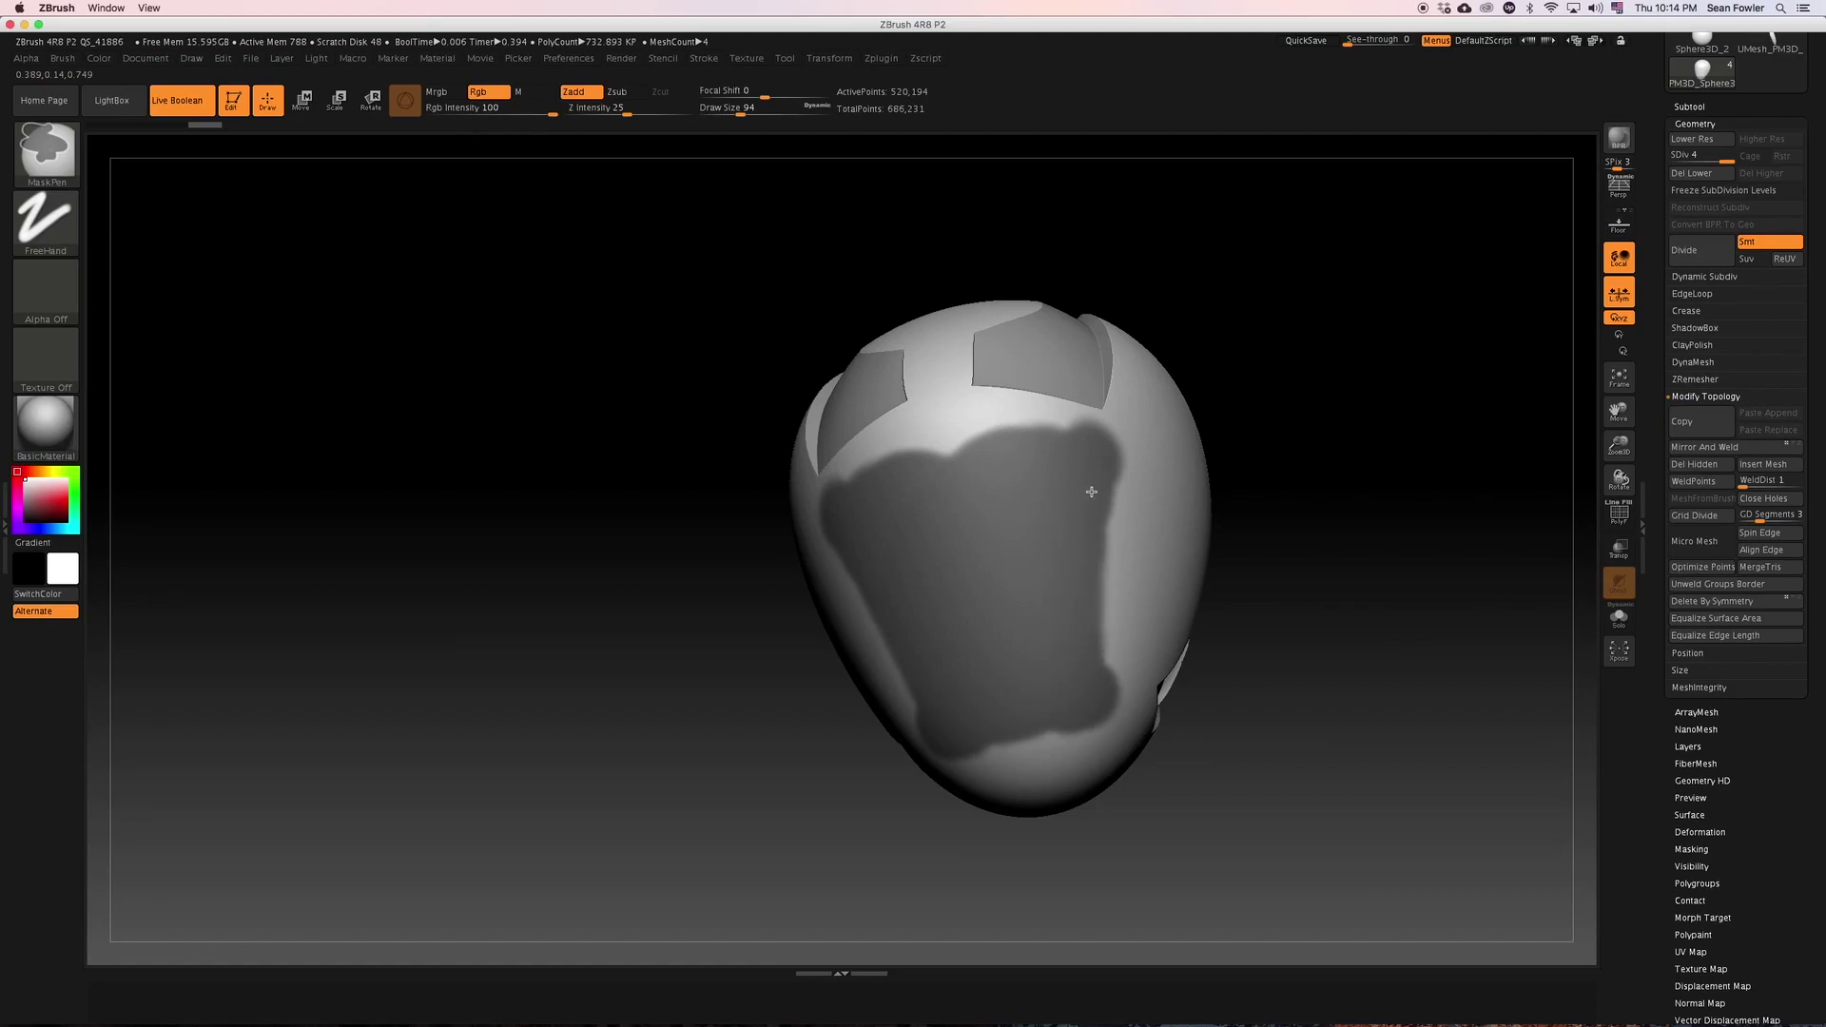
pyautogui.moveTo(1378, 504); pyautogui.dragTo(937, 545)
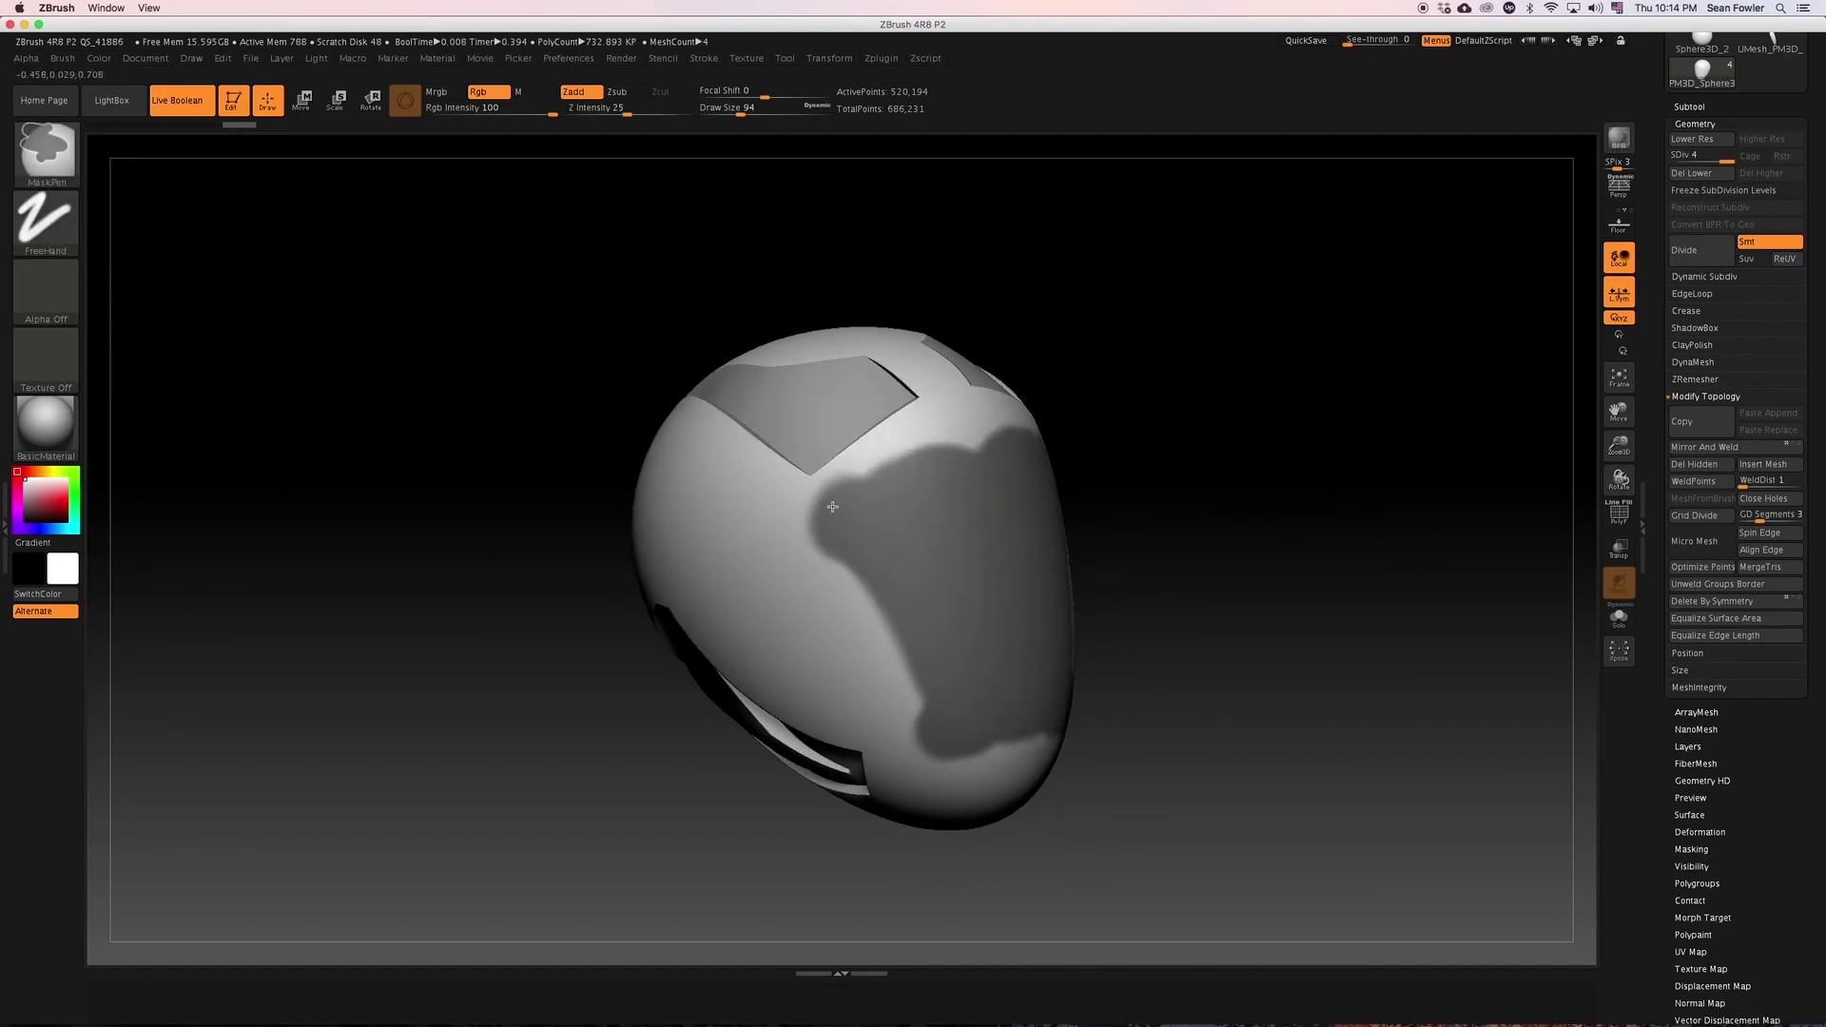
pyautogui.moveTo(837, 554)
pyautogui.keyDown('ctrl'); pyautogui.mouseDown()
pyautogui.moveTo(990, 722)
pyautogui.moveTo(808, 542)
pyautogui.moveTo(938, 684)
pyautogui.mouseUp(); pyautogui.keyUp('ctrl')
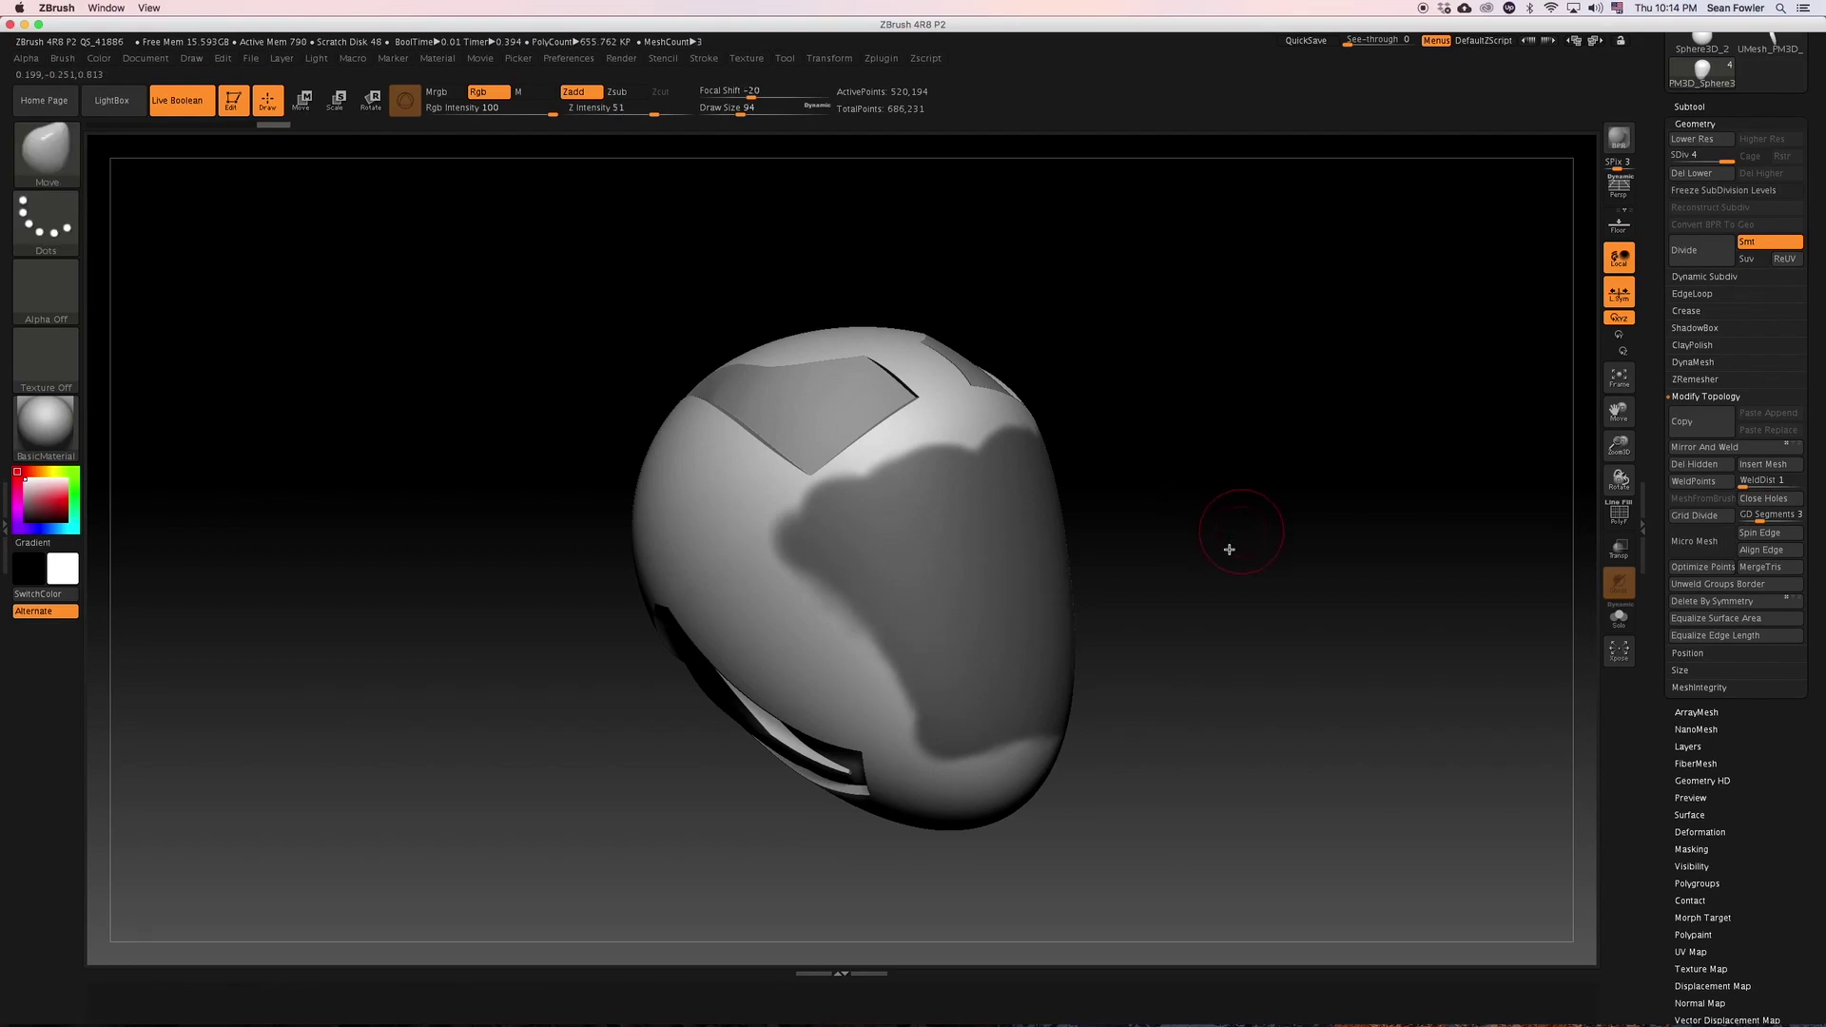
pyautogui.moveTo(1226, 546); pyautogui.dragTo(1035, 575)
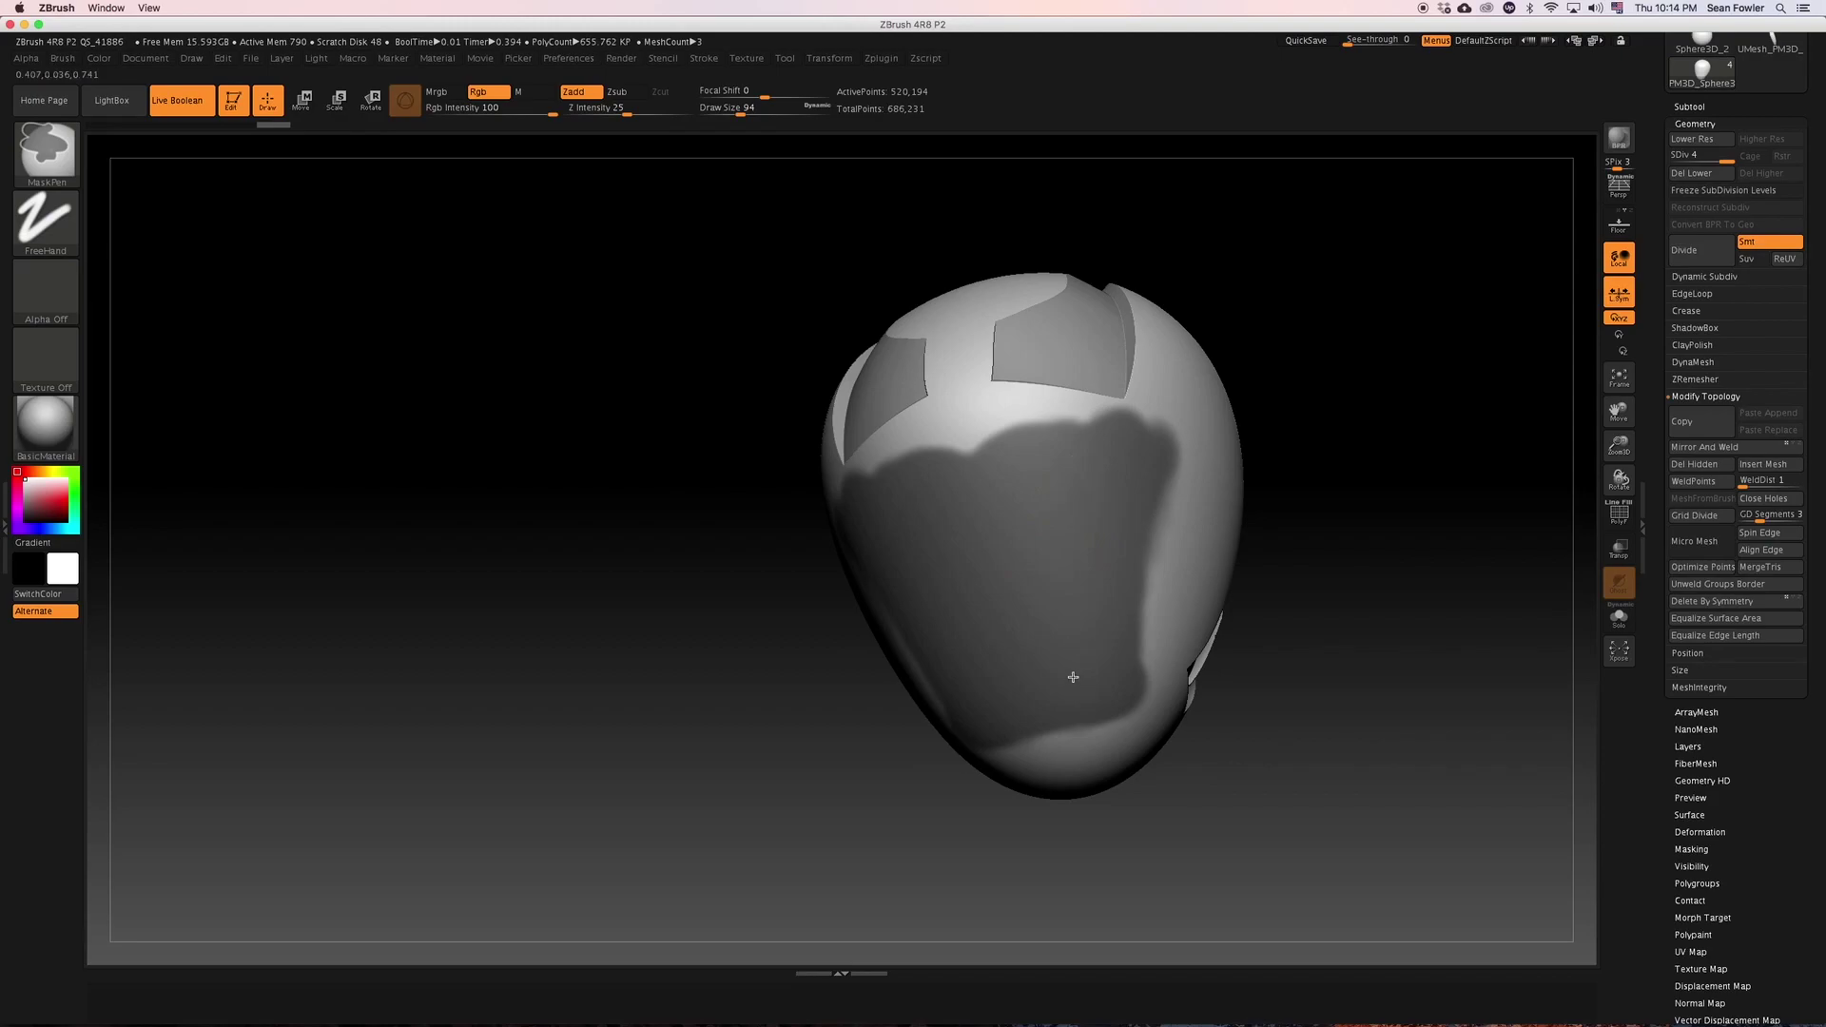
pyautogui.moveTo(1304, 754)
pyautogui.mouseDown()
pyautogui.moveTo(1304, 713)
pyautogui.moveTo(970, 713)
pyautogui.moveTo(1040, 723)
pyautogui.mouseUp()
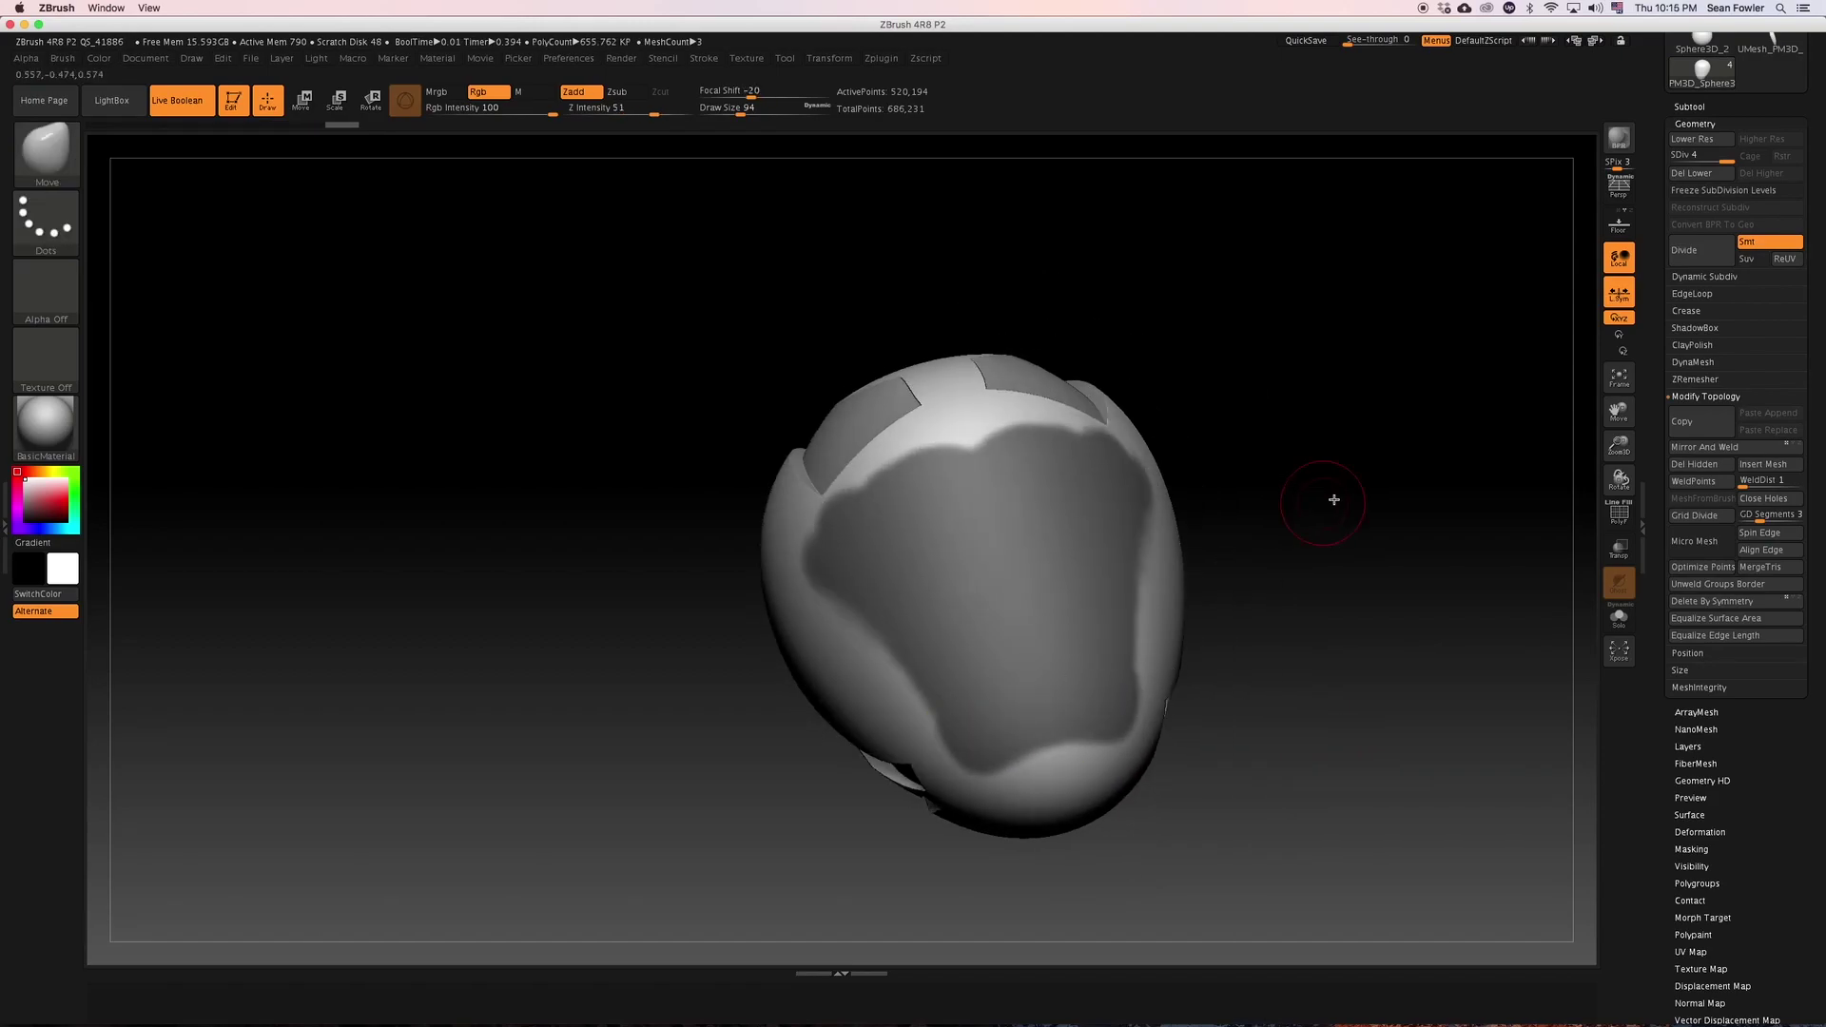
pyautogui.moveTo(1378, 532)
pyautogui.keyDown('shift'); pyautogui.mouseDown()
pyautogui.moveTo(1354, 535)
pyautogui.moveTo(1227, 432)
pyautogui.mouseUp(); pyautogui.keyUp('shift')
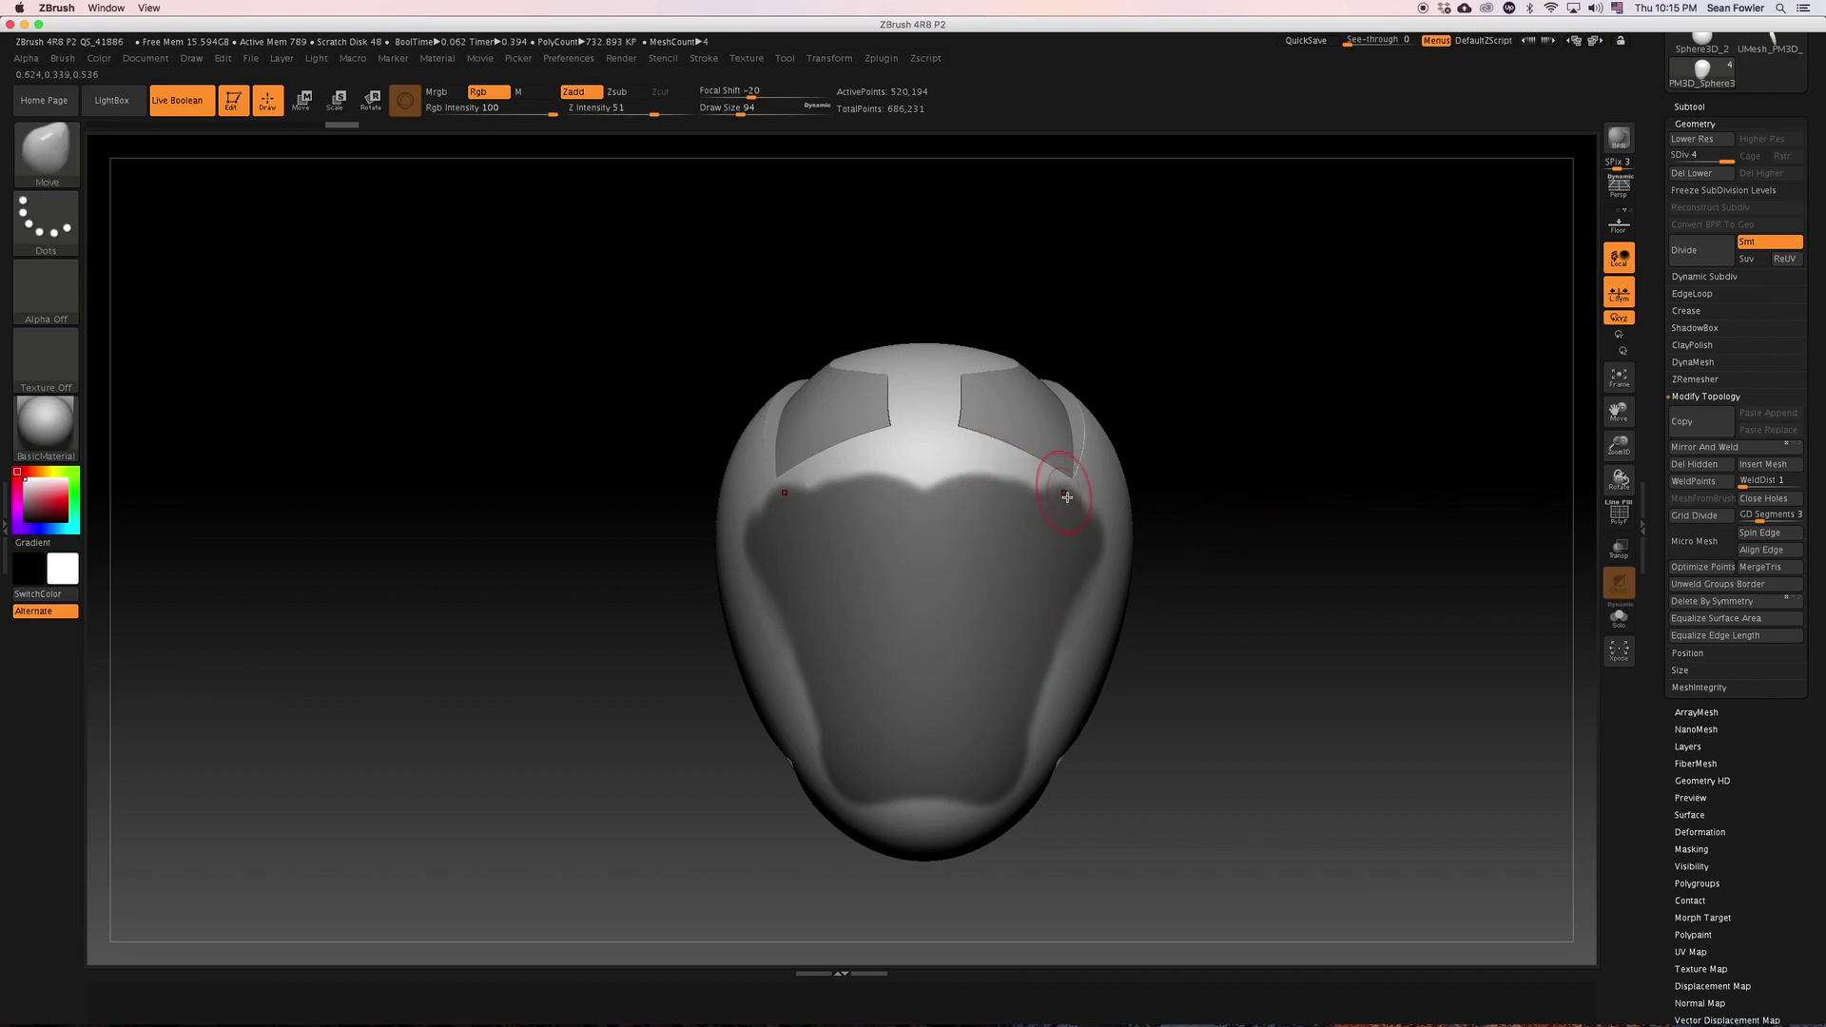
pyautogui.moveTo(1215, 680); pyautogui.dragTo(1093, 562)
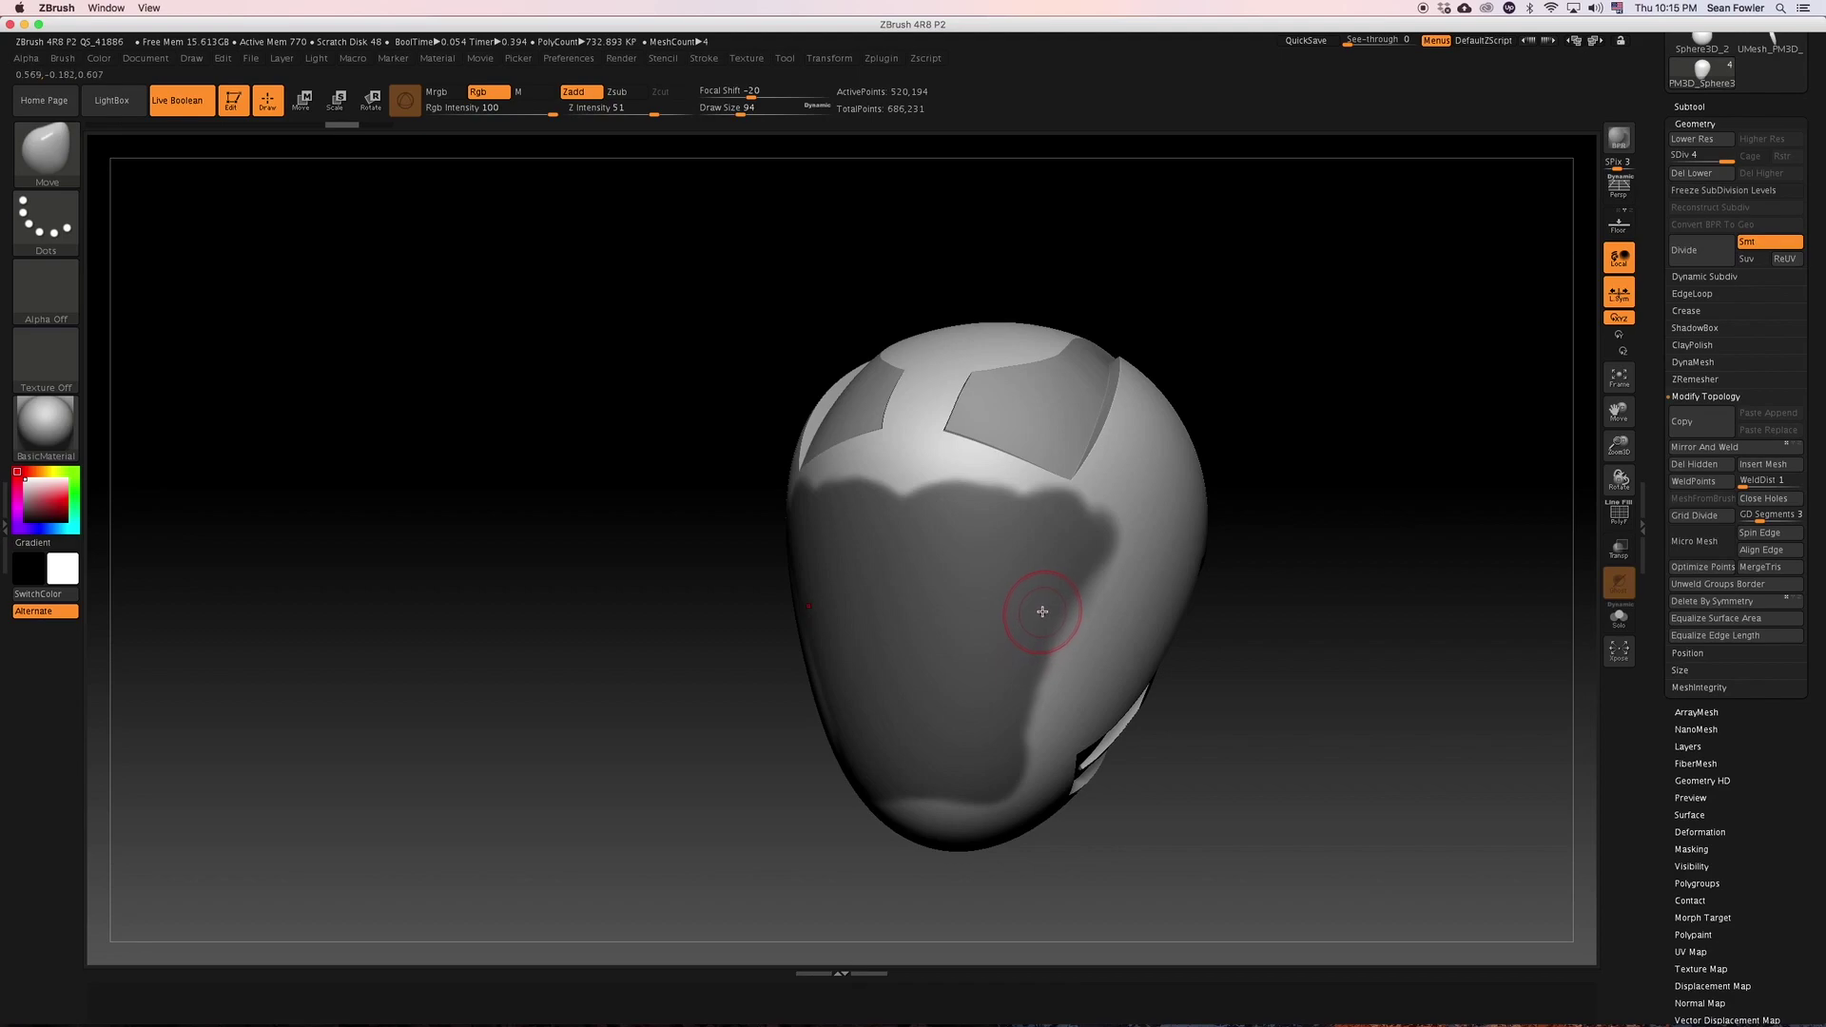
# Switch the MaskPen stroke to Curve and trim both sides of the face mask along a smooth curve from cheek to chin.
pyautogui.press('ctrl')
pyautogui.press('ctrl')
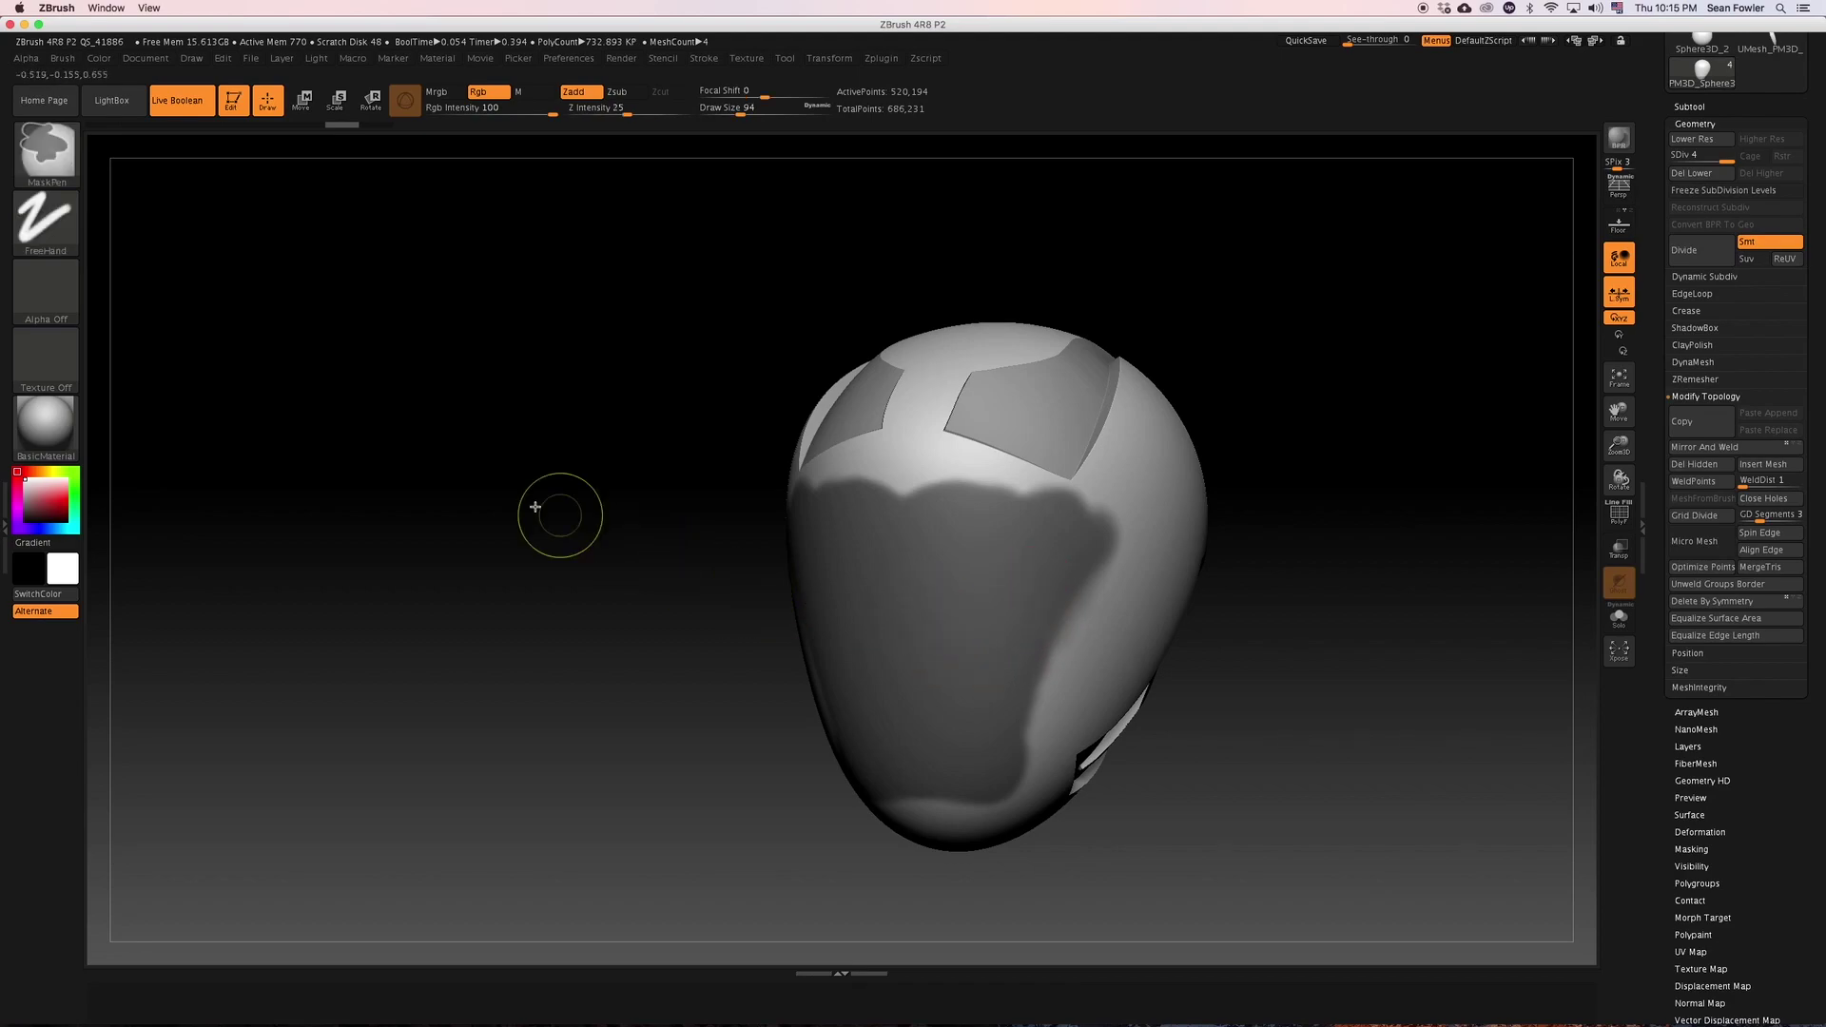
pyautogui.click(52, 227)
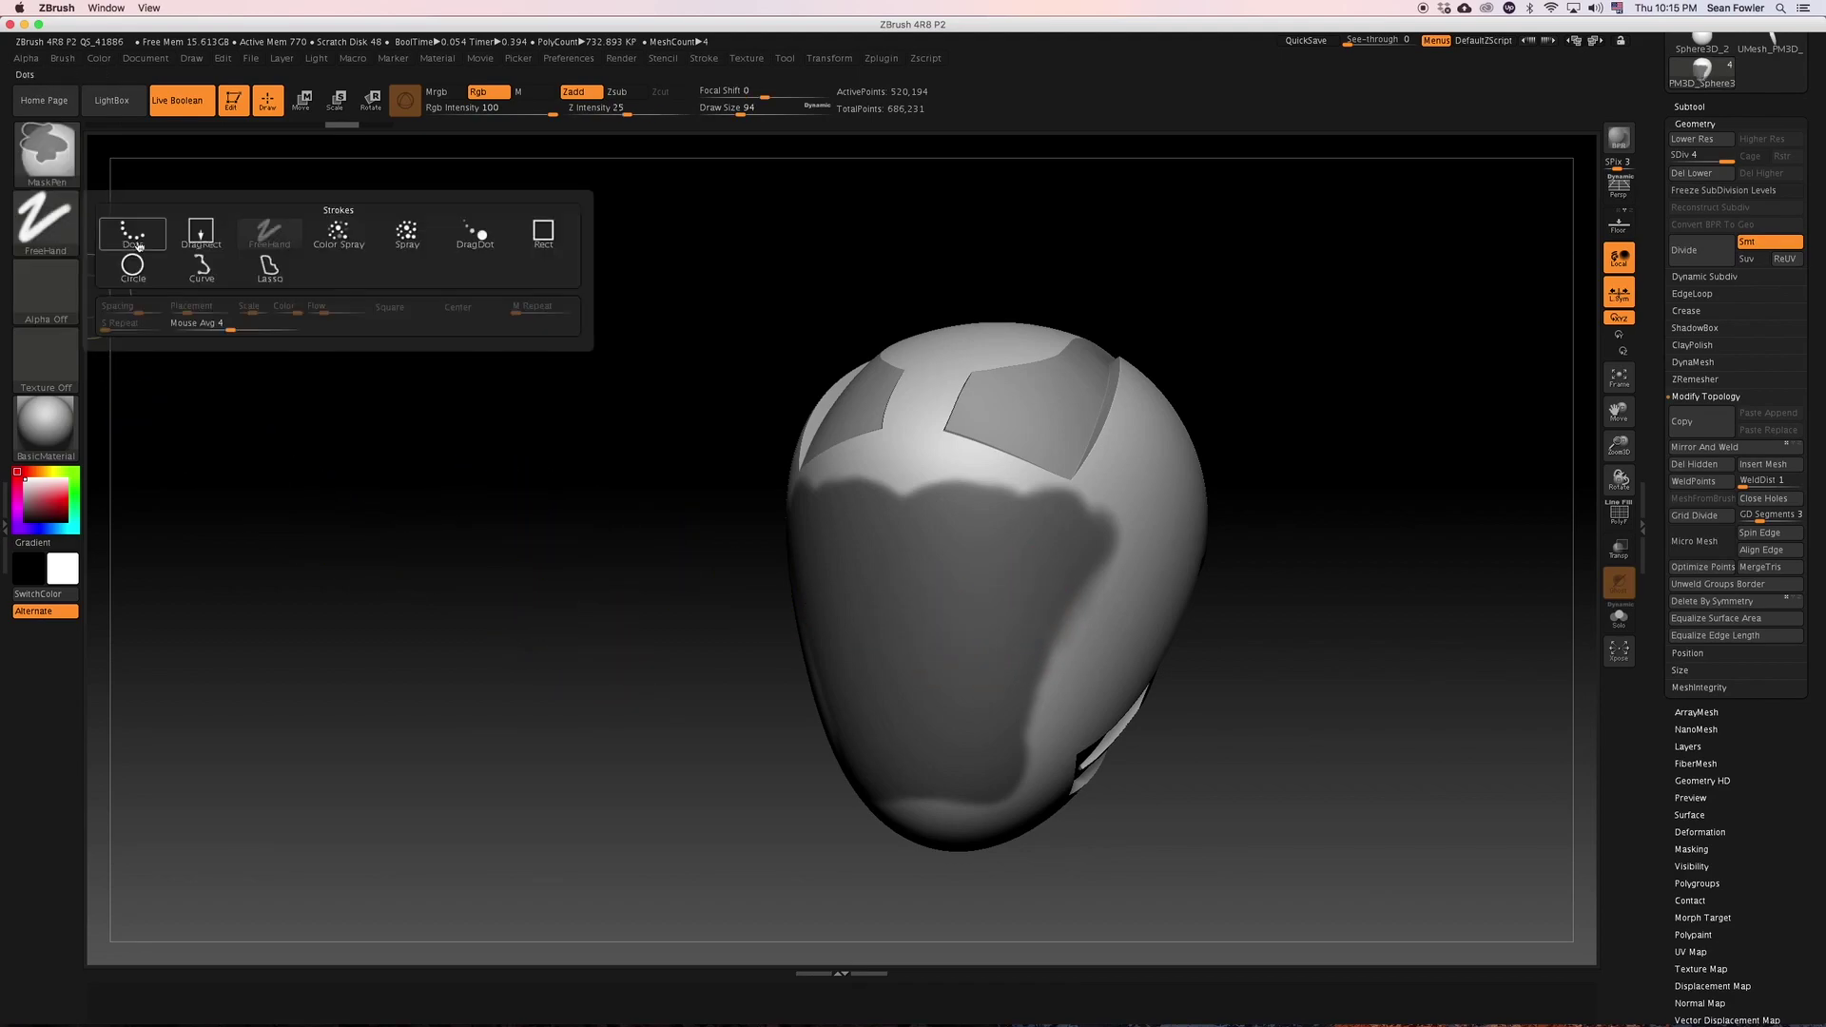
pyautogui.click(196, 273)
pyautogui.moveTo(623, 663); pyautogui.dragTo(623, 674)
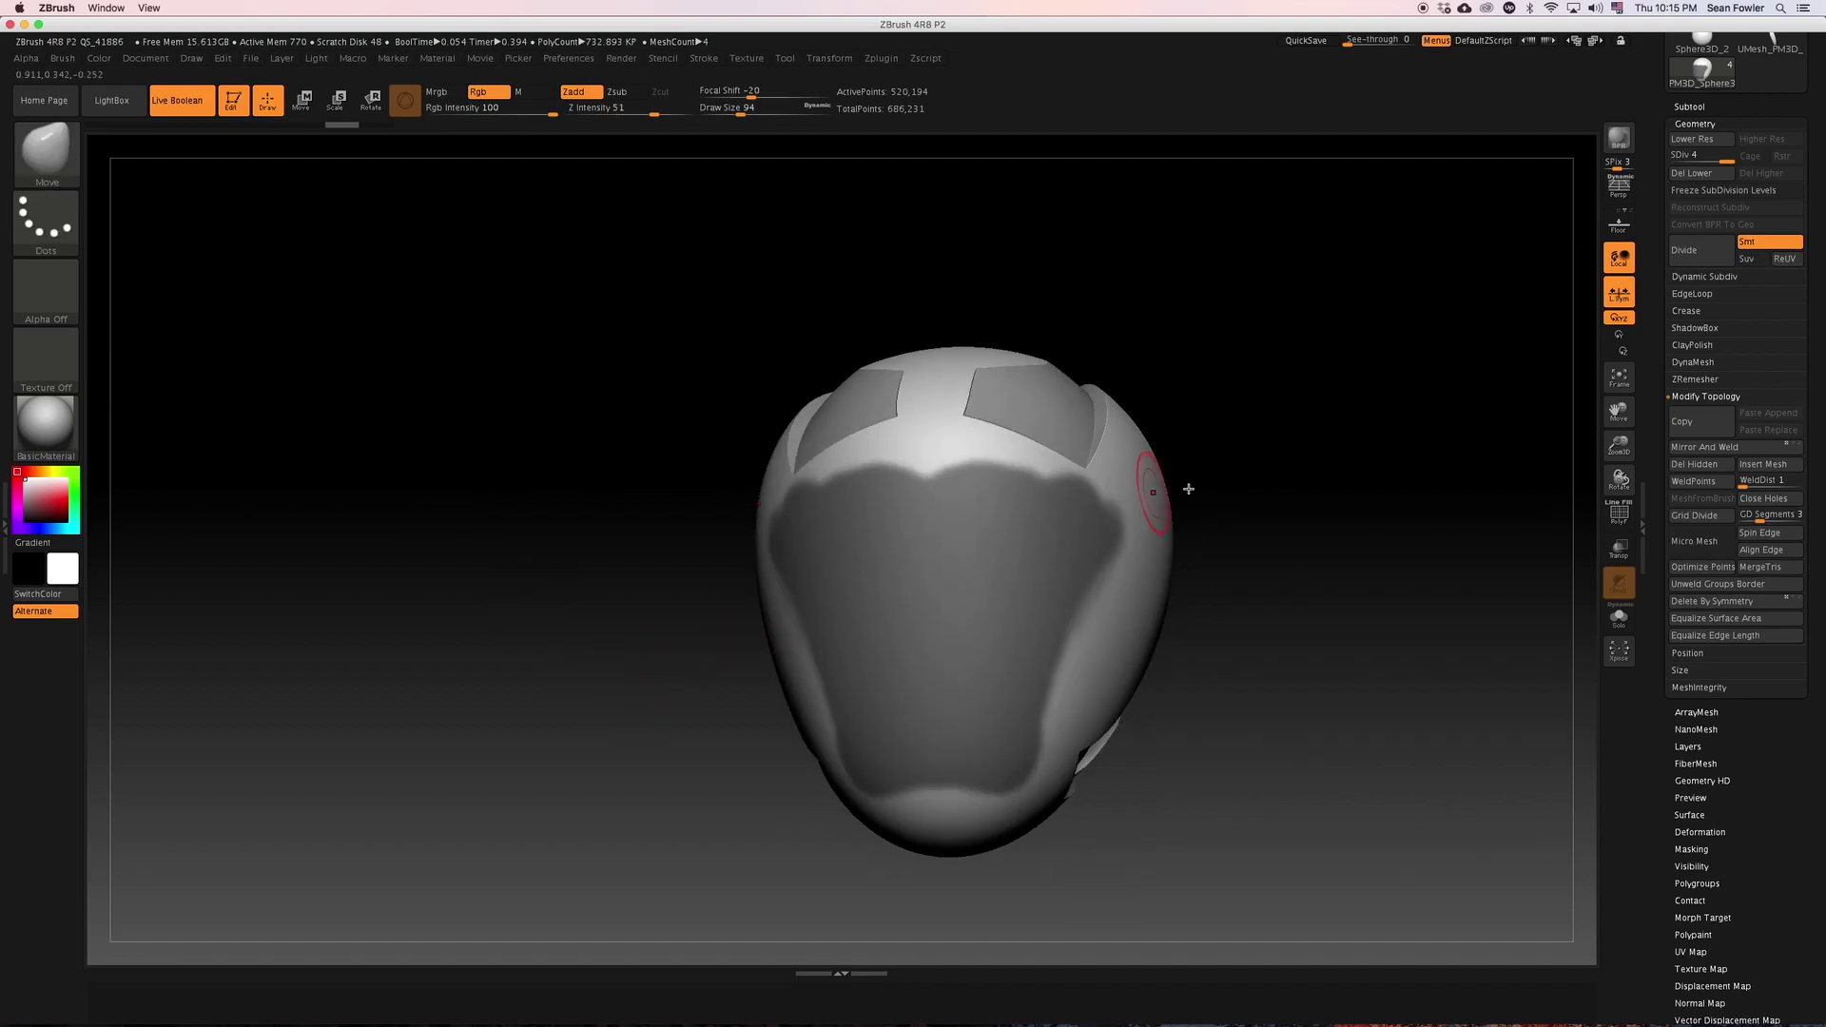
pyautogui.moveTo(1296, 545); pyautogui.dragTo(1281, 433)
pyautogui.press('ctrl')
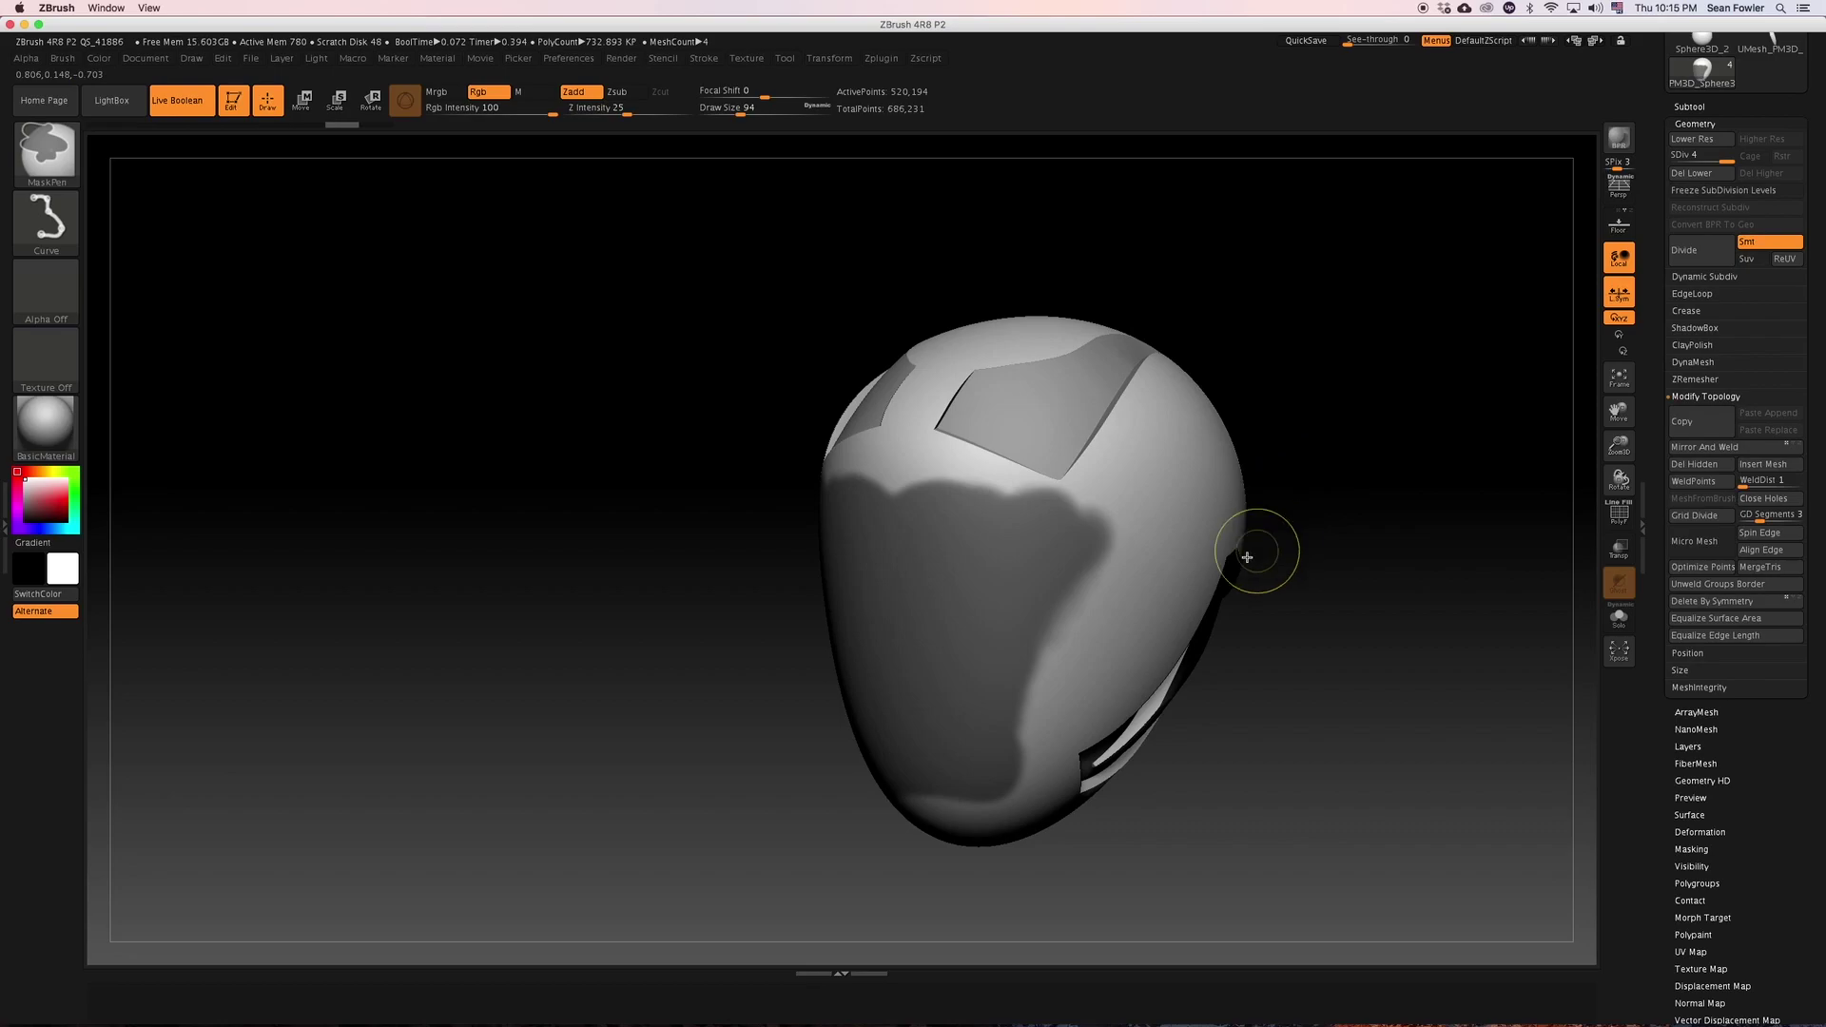
pyautogui.keyDown('ctrl'); pyautogui.moveTo(1317, 468); pyautogui.dragTo(1046, 646); pyautogui.keyUp('ctrl')
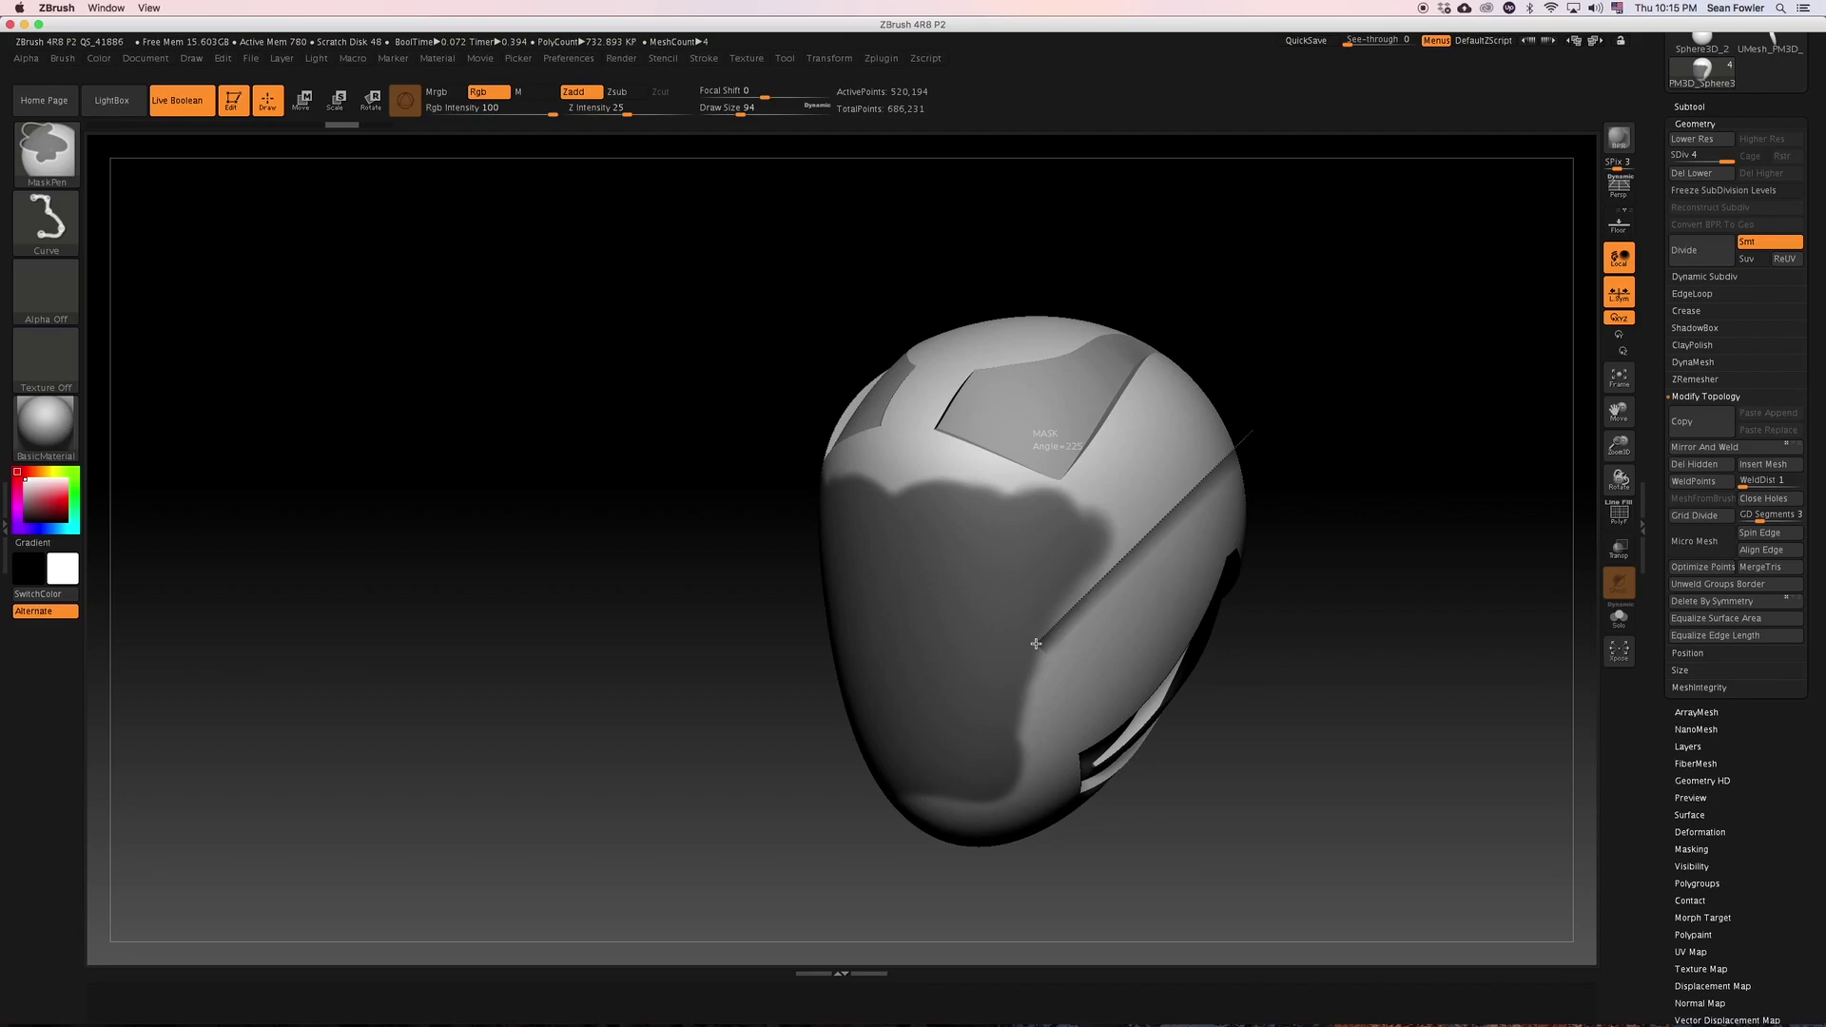
pyautogui.keyDown('ctrl'); pyautogui.moveTo(1035, 644); pyautogui.dragTo(1022, 941); pyautogui.keyUp('ctrl')
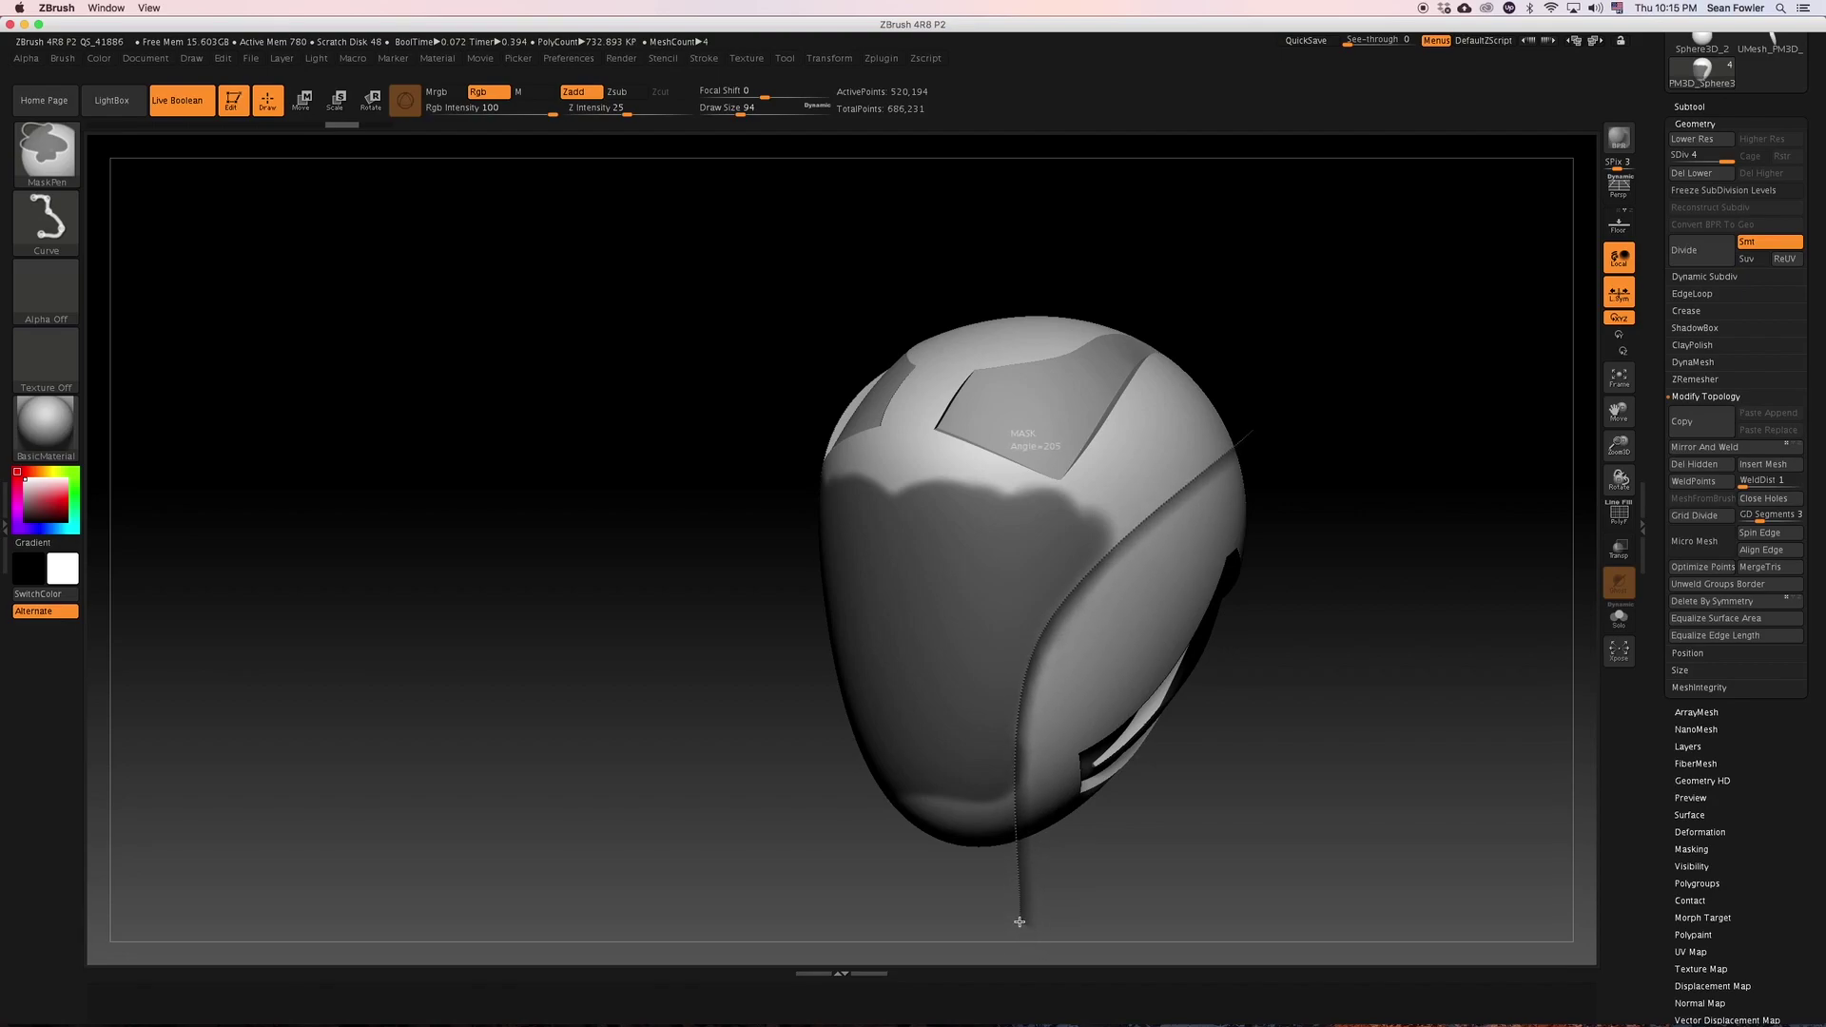
pyautogui.moveTo(1016, 921)
pyautogui.keyDown('ctrl'); pyautogui.mouseDown()
pyautogui.moveTo(997, 903)
pyautogui.moveTo(1016, 925)
pyautogui.mouseUp(); pyautogui.keyUp('ctrl')
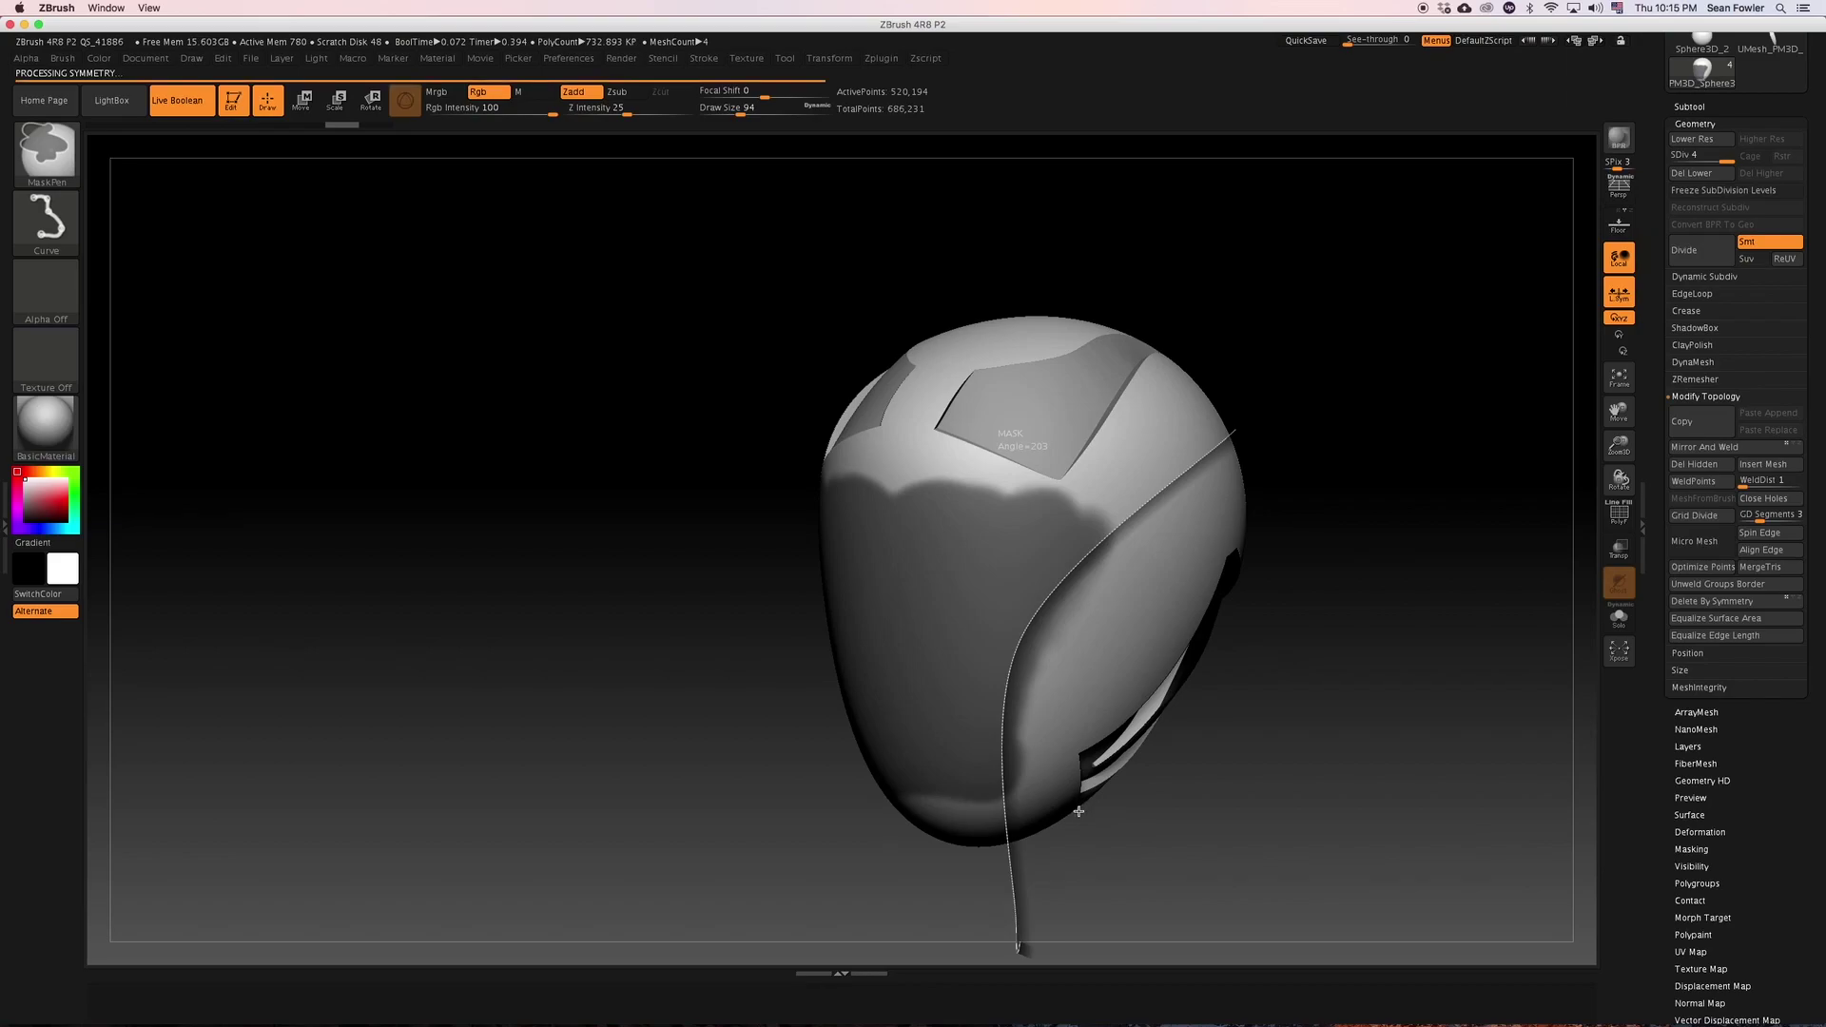
pyautogui.moveTo(1263, 632); pyautogui.dragTo(1318, 587)
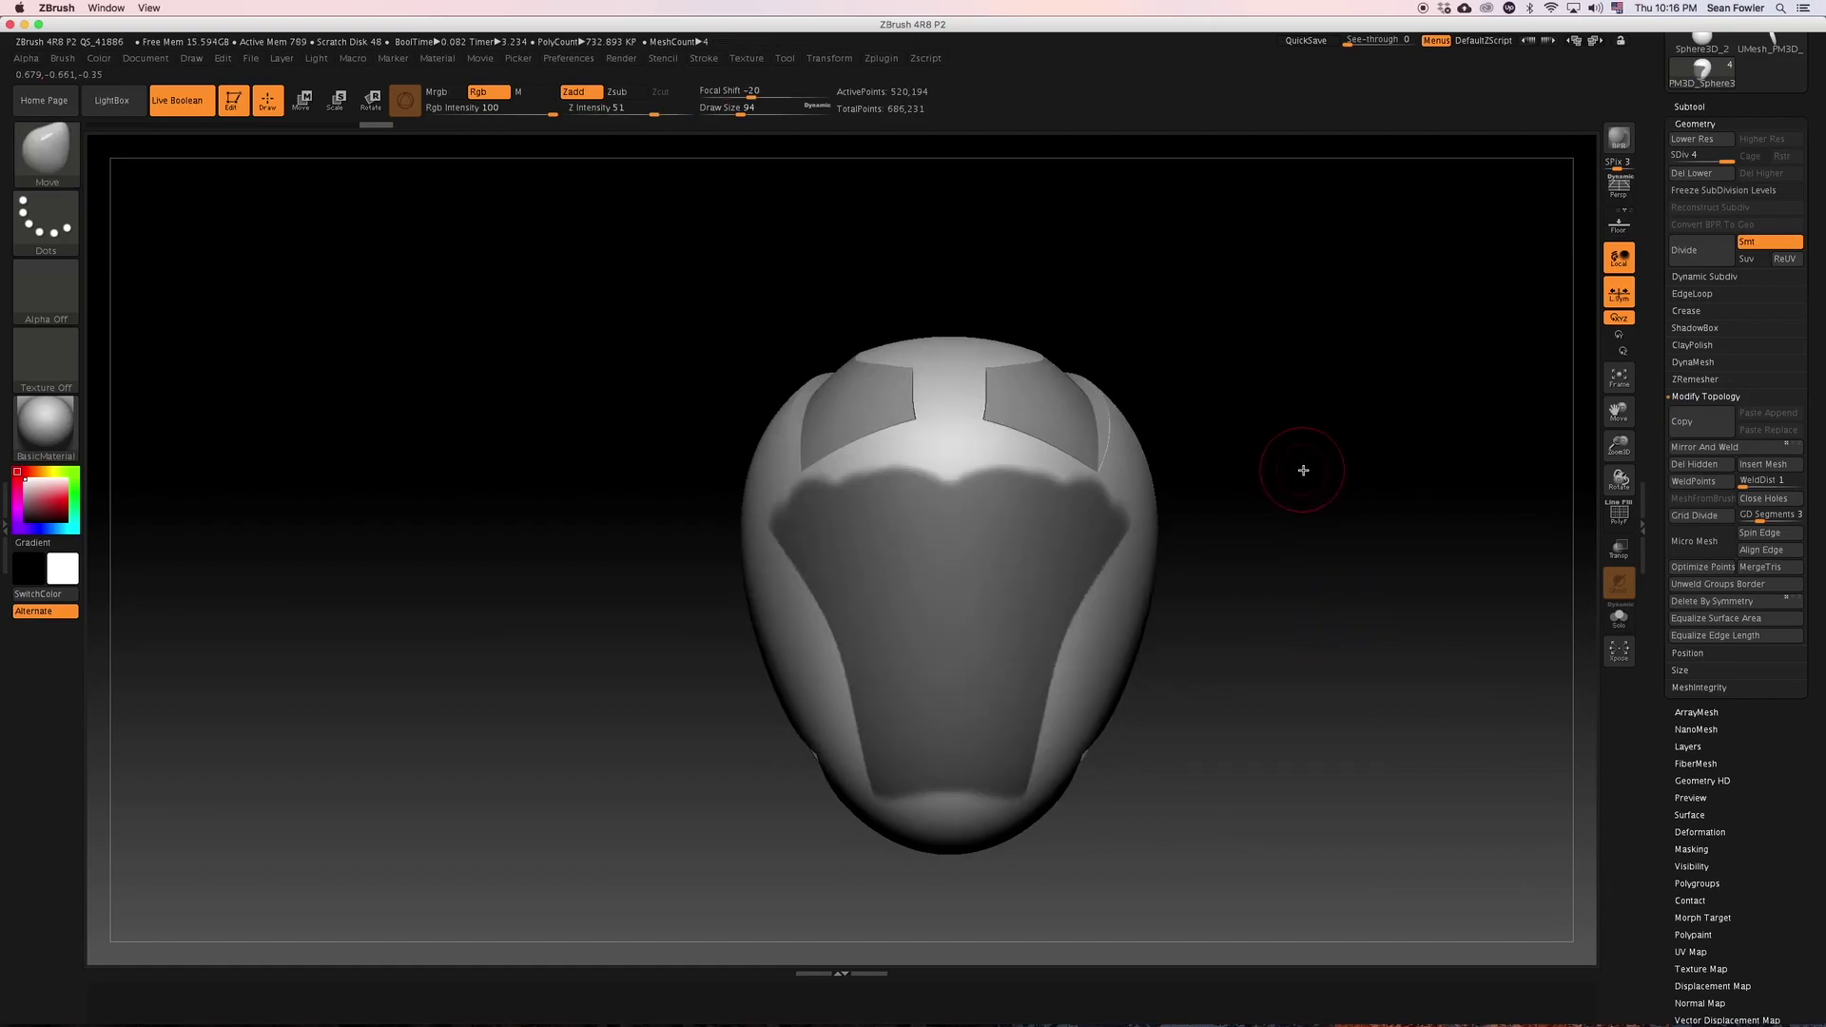
# Trim the face mask's upper corners diagonally and cut its brow edge to a clean, nearly straight line with the mask curve.
pyautogui.press('ctrl')
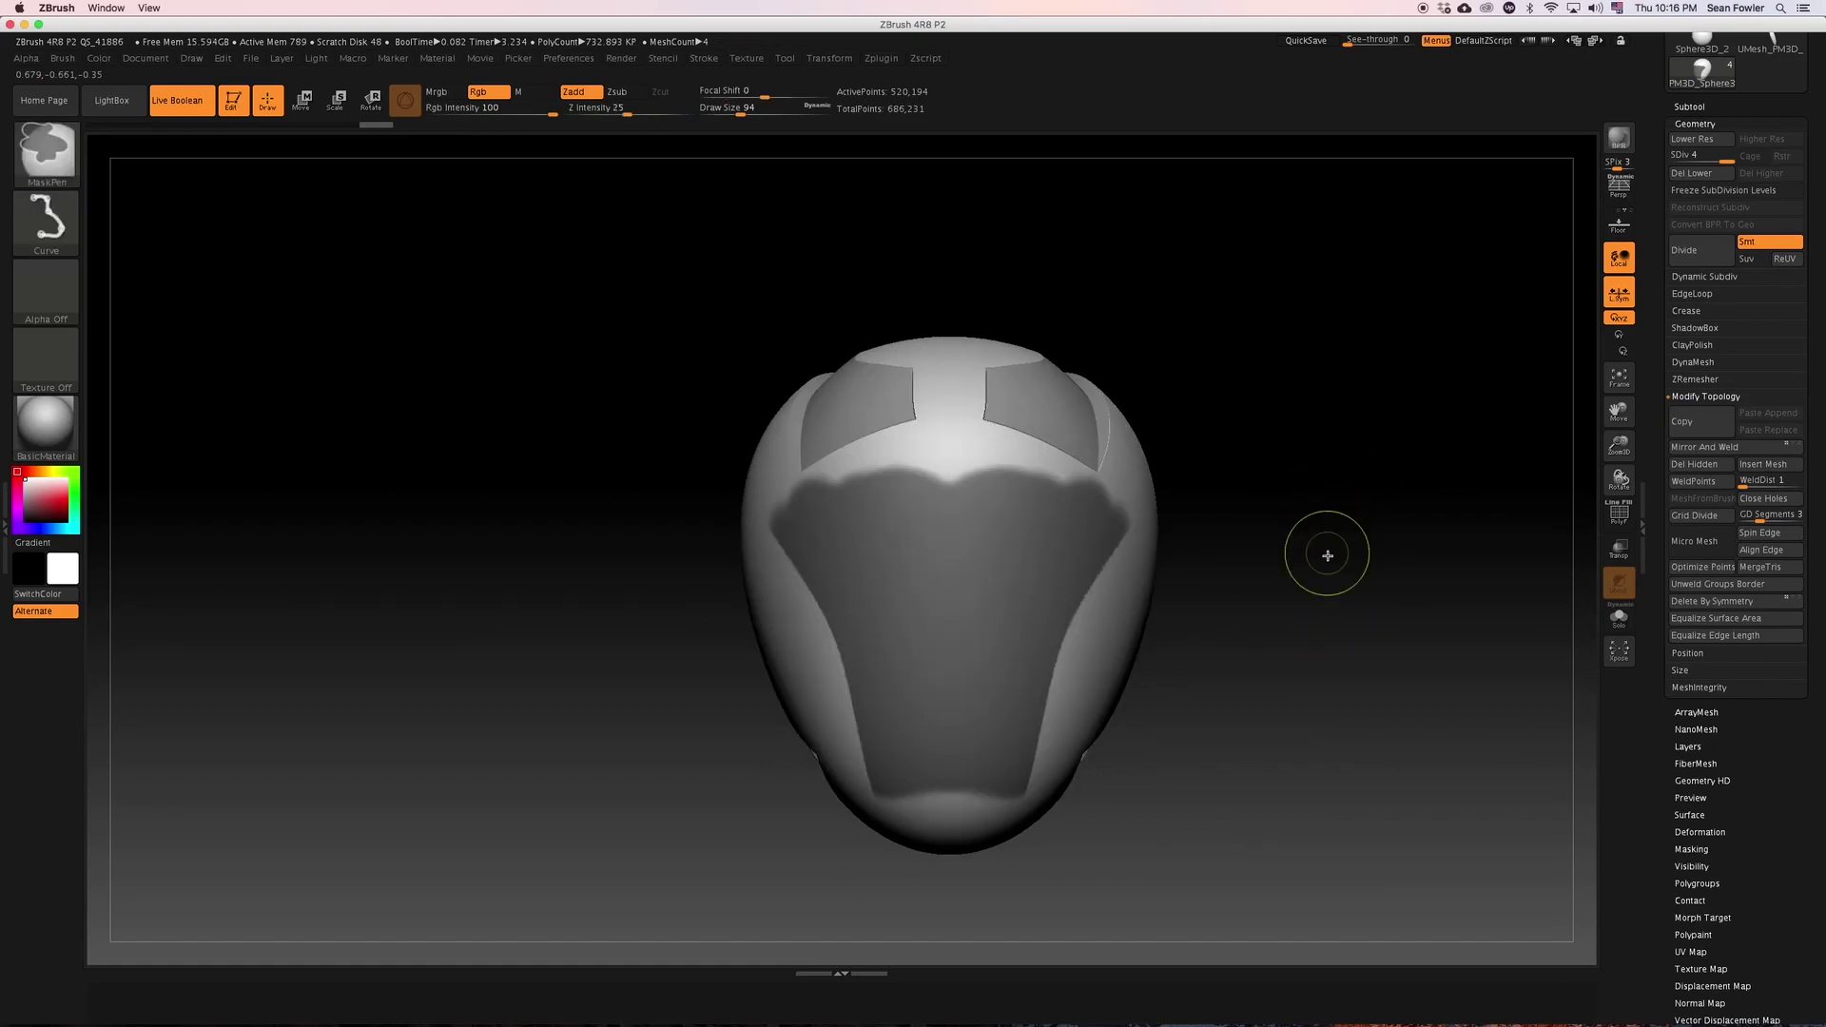
pyautogui.keyDown('ctrl'); pyautogui.moveTo(1113, 347); pyautogui.dragTo(1243, 789); pyautogui.keyUp('ctrl')
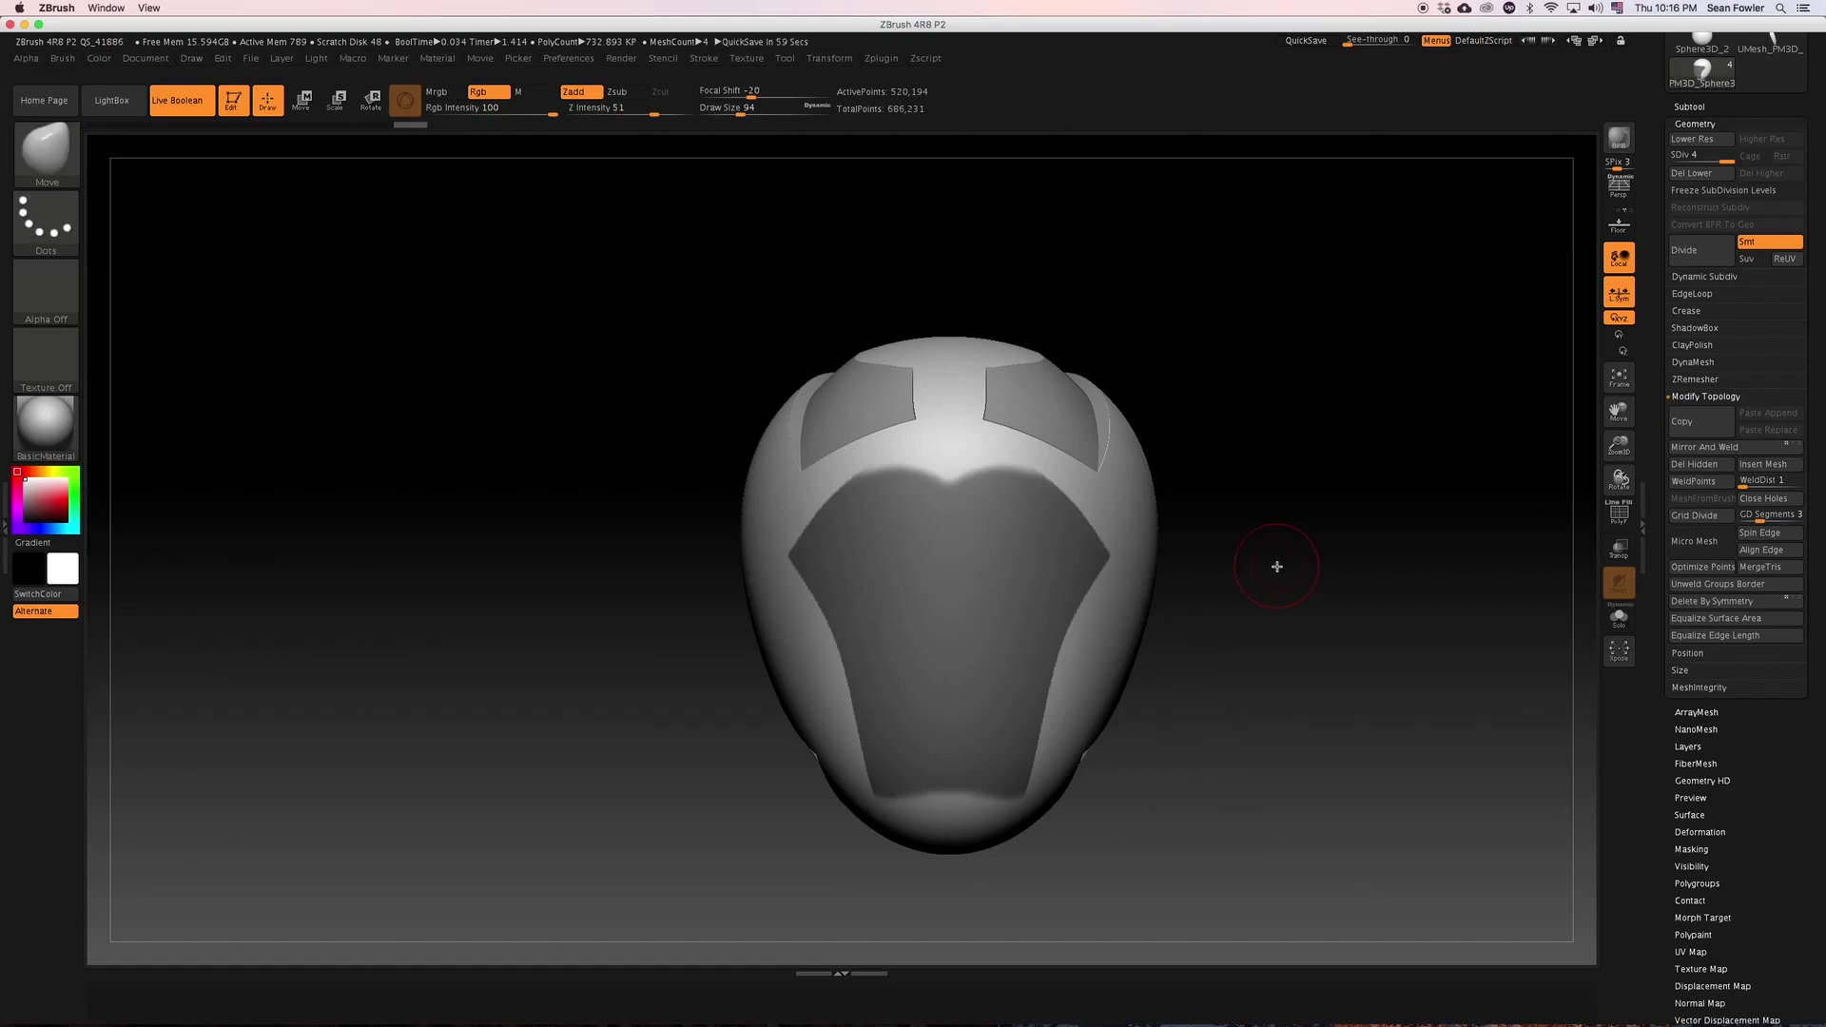
pyautogui.moveTo(1243, 346)
pyautogui.keyDown('ctrl'); pyautogui.mouseDown()
pyautogui.moveTo(941, 509)
pyautogui.moveTo(960, 695)
pyautogui.moveTo(665, 644)
pyautogui.moveTo(1255, 726)
pyautogui.moveTo(957, 494)
pyautogui.moveTo(1063, 483)
pyautogui.moveTo(937, 498)
pyautogui.moveTo(1144, 432)
pyautogui.moveTo(1233, 461)
pyautogui.mouseUp(); pyautogui.keyUp('ctrl')
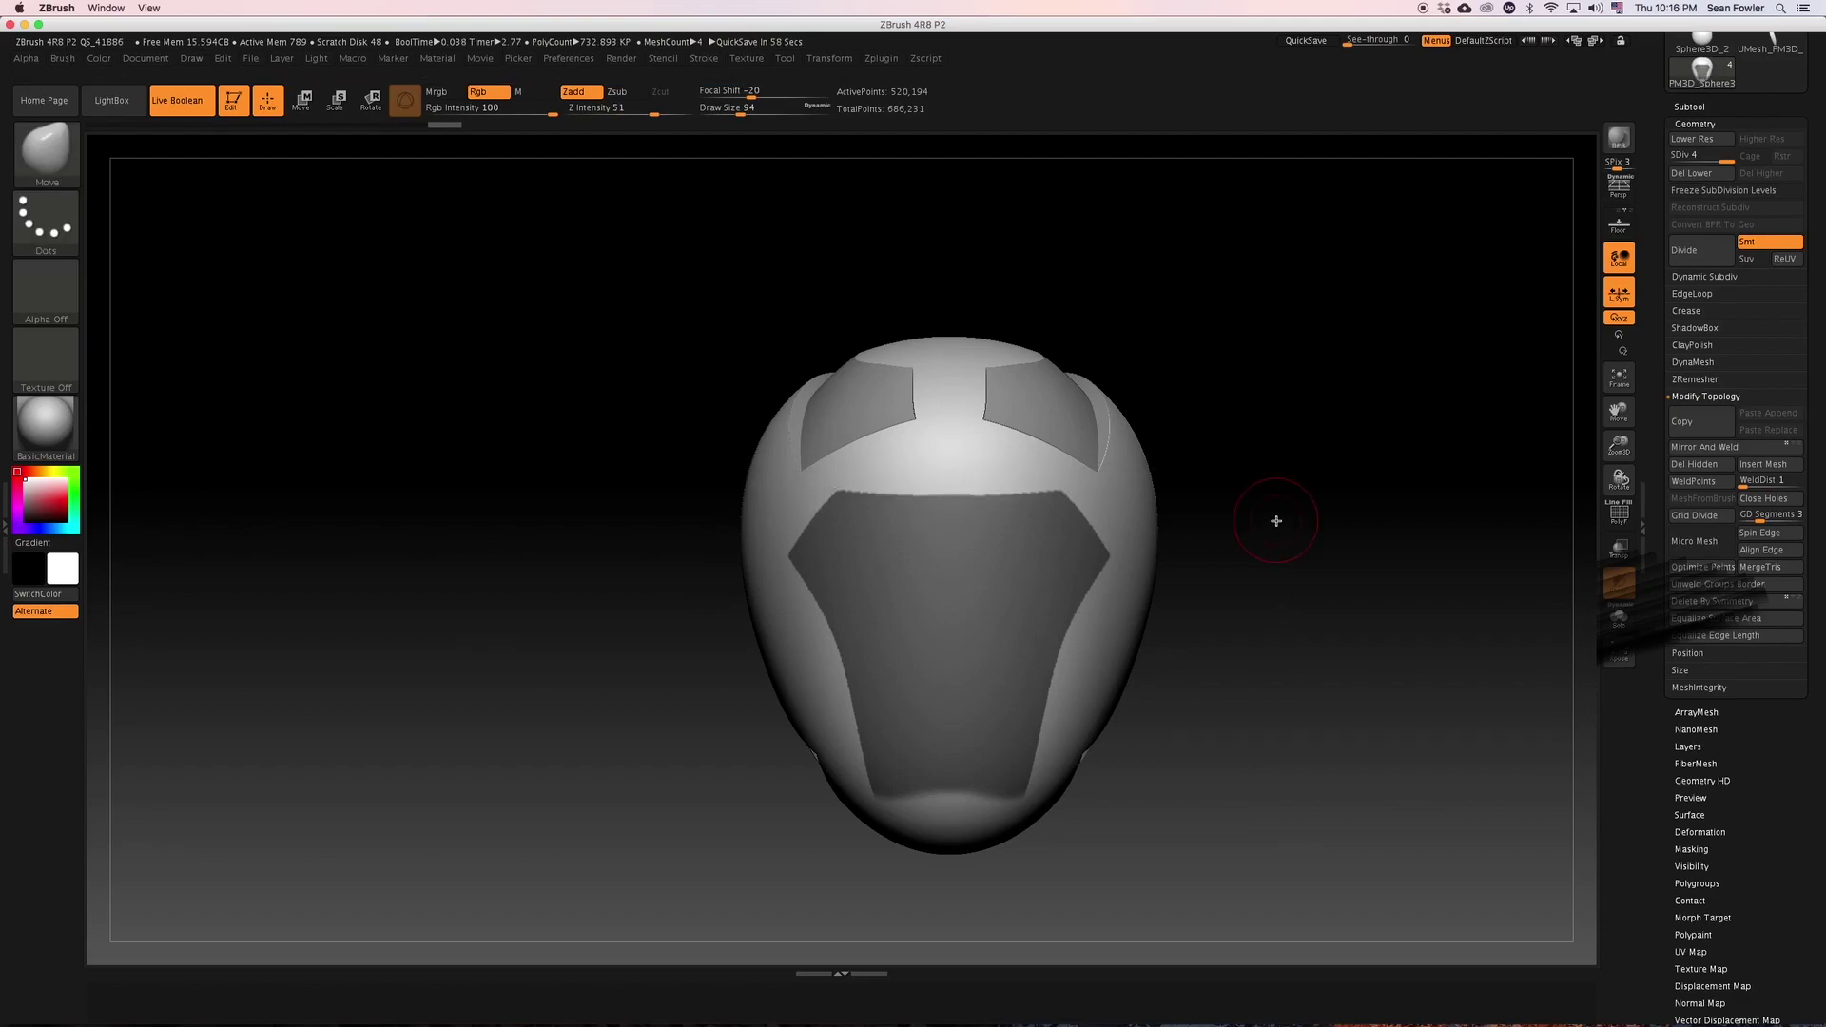
pyautogui.moveTo(1284, 552)
pyautogui.mouseDown()
pyautogui.moveTo(1324, 534)
pyautogui.moveTo(1275, 528)
pyautogui.mouseUp()
pyautogui.moveTo(1305, 730); pyautogui.dragTo(1327, 728)
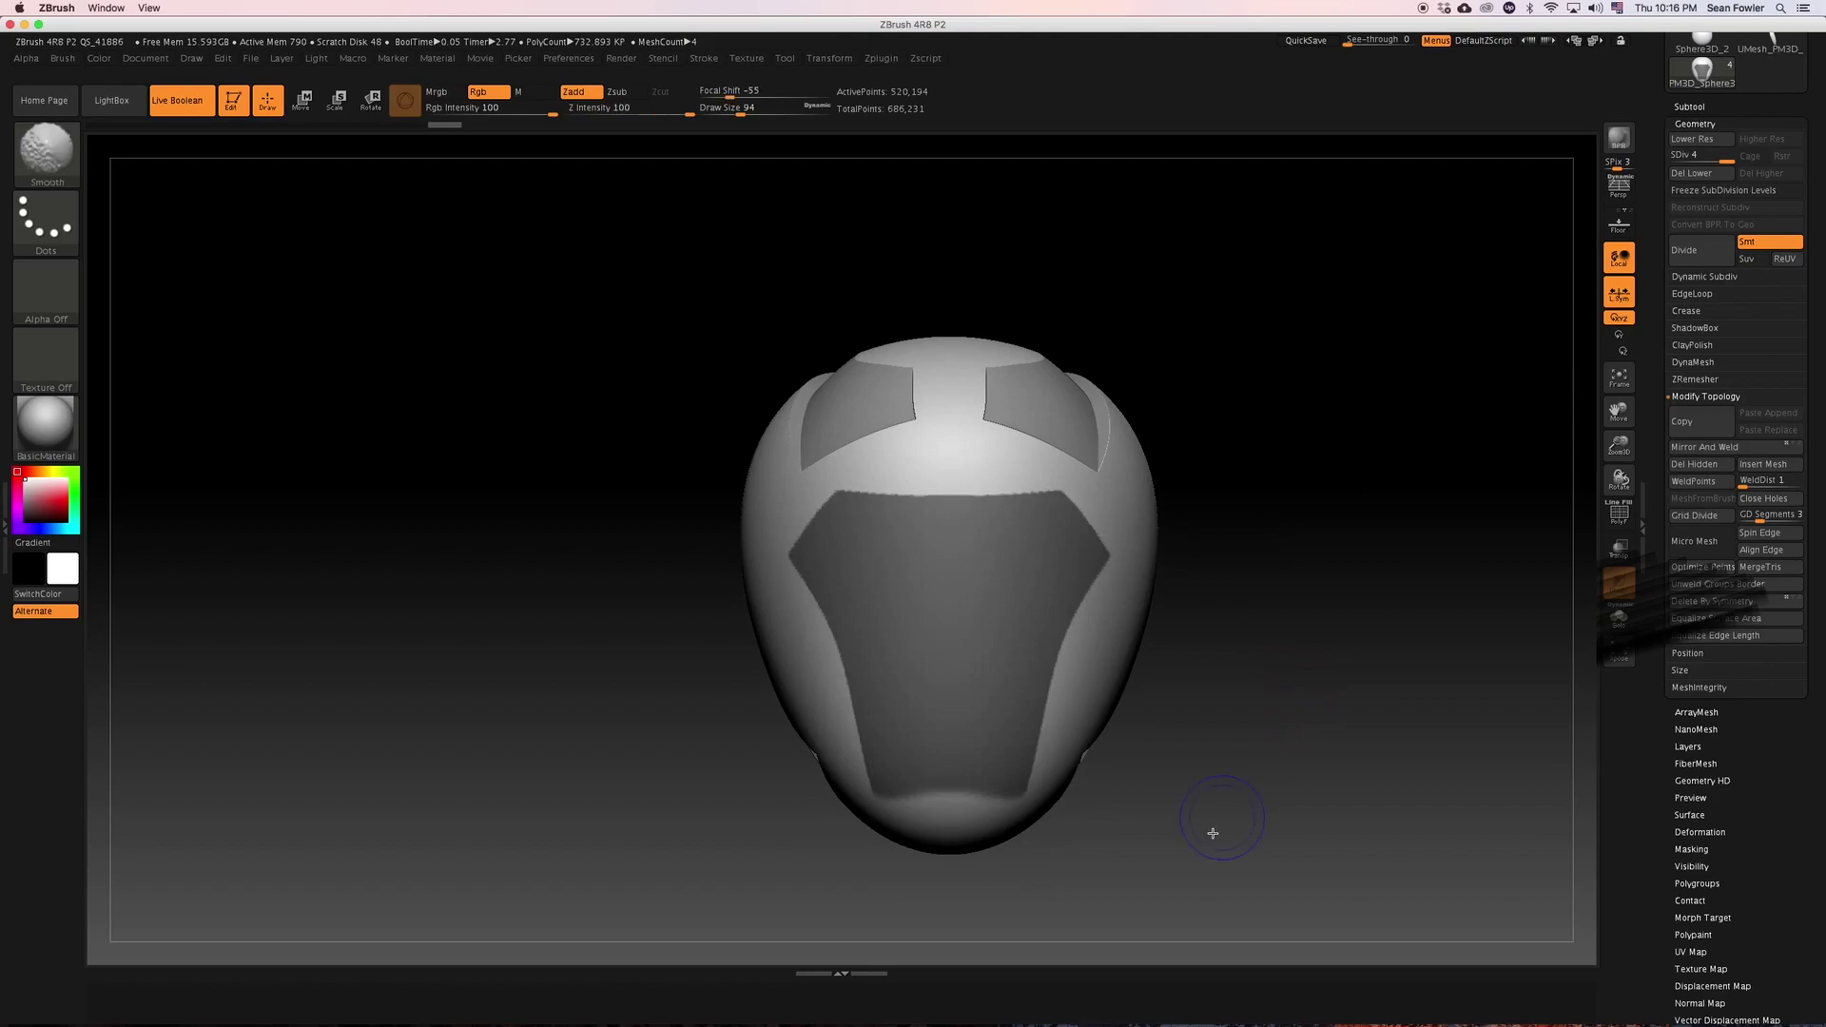
# Trim the face mask's chin edge with a shallow upward-arched mask curve and check the shape from both sides.
pyautogui.moveTo(1183, 872)
pyautogui.keyDown('ctrl'); pyautogui.mouseDown()
pyautogui.moveTo(978, 815)
pyautogui.moveTo(940, 767)
pyautogui.mouseUp(); pyautogui.keyUp('ctrl')
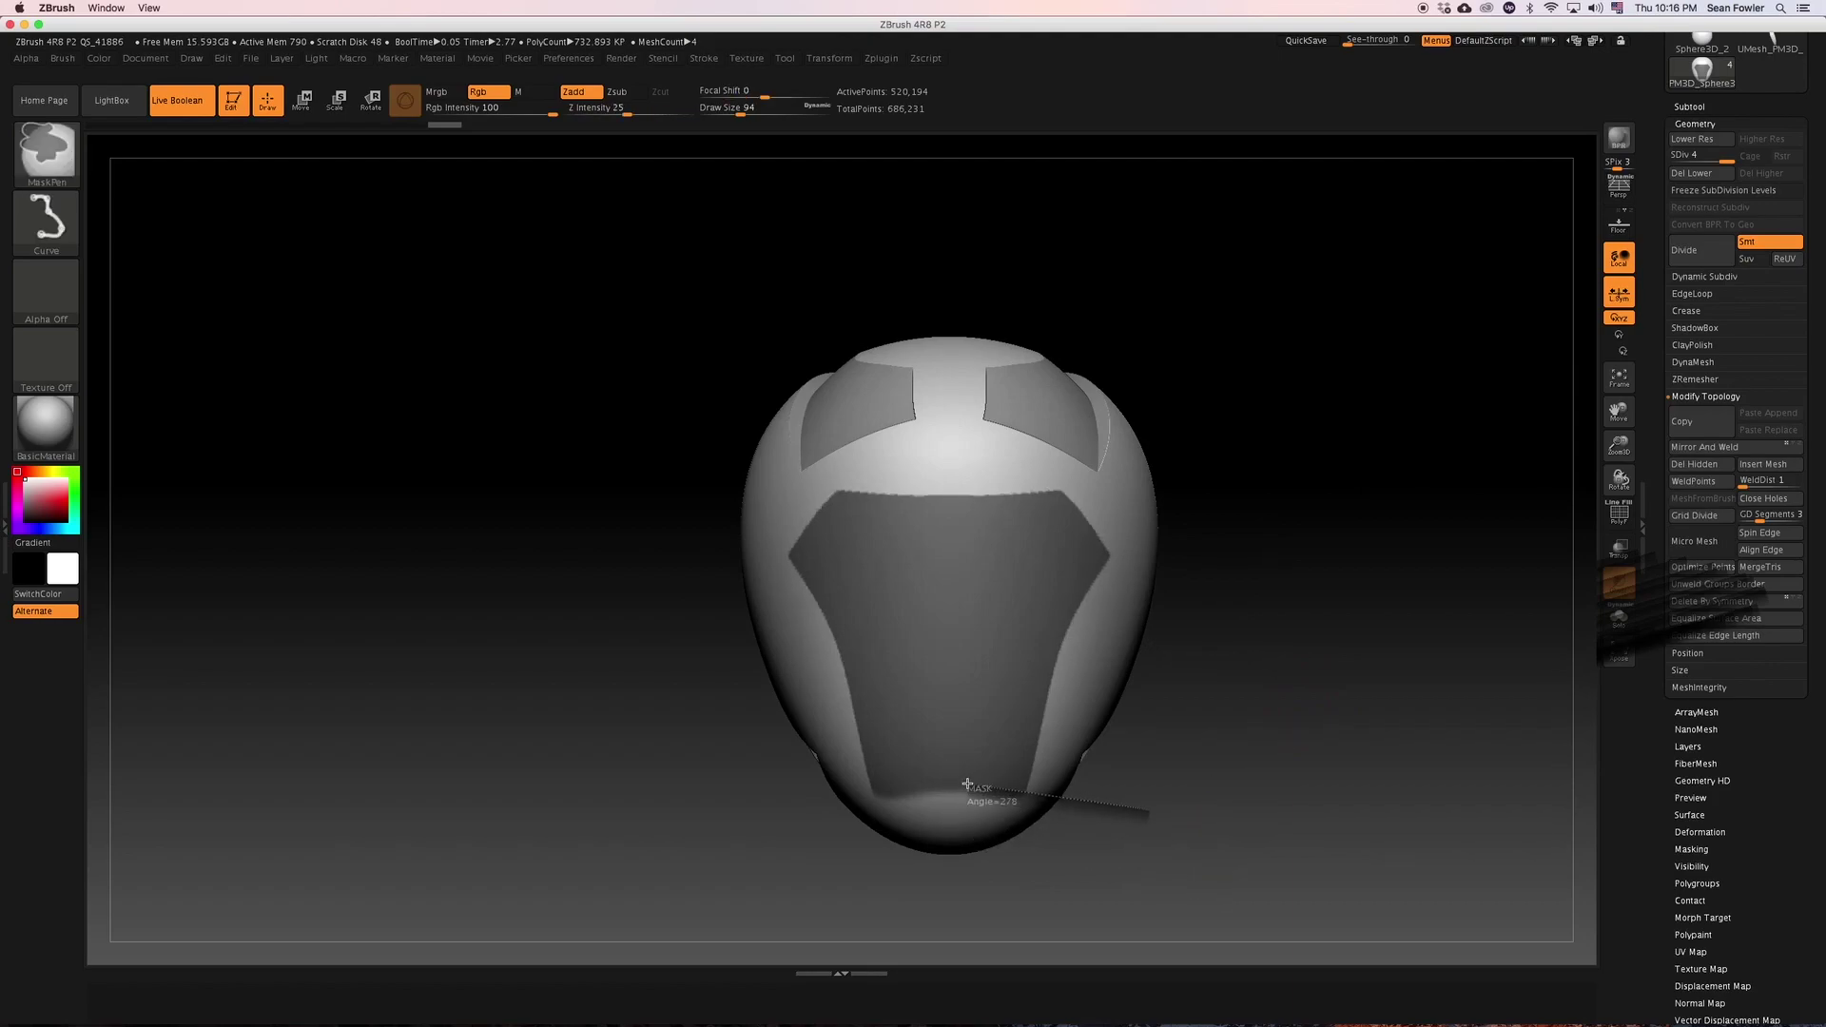
pyautogui.moveTo(929, 788)
pyautogui.mouseDown()
pyautogui.moveTo(726, 846)
pyautogui.moveTo(690, 826)
pyautogui.mouseUp()
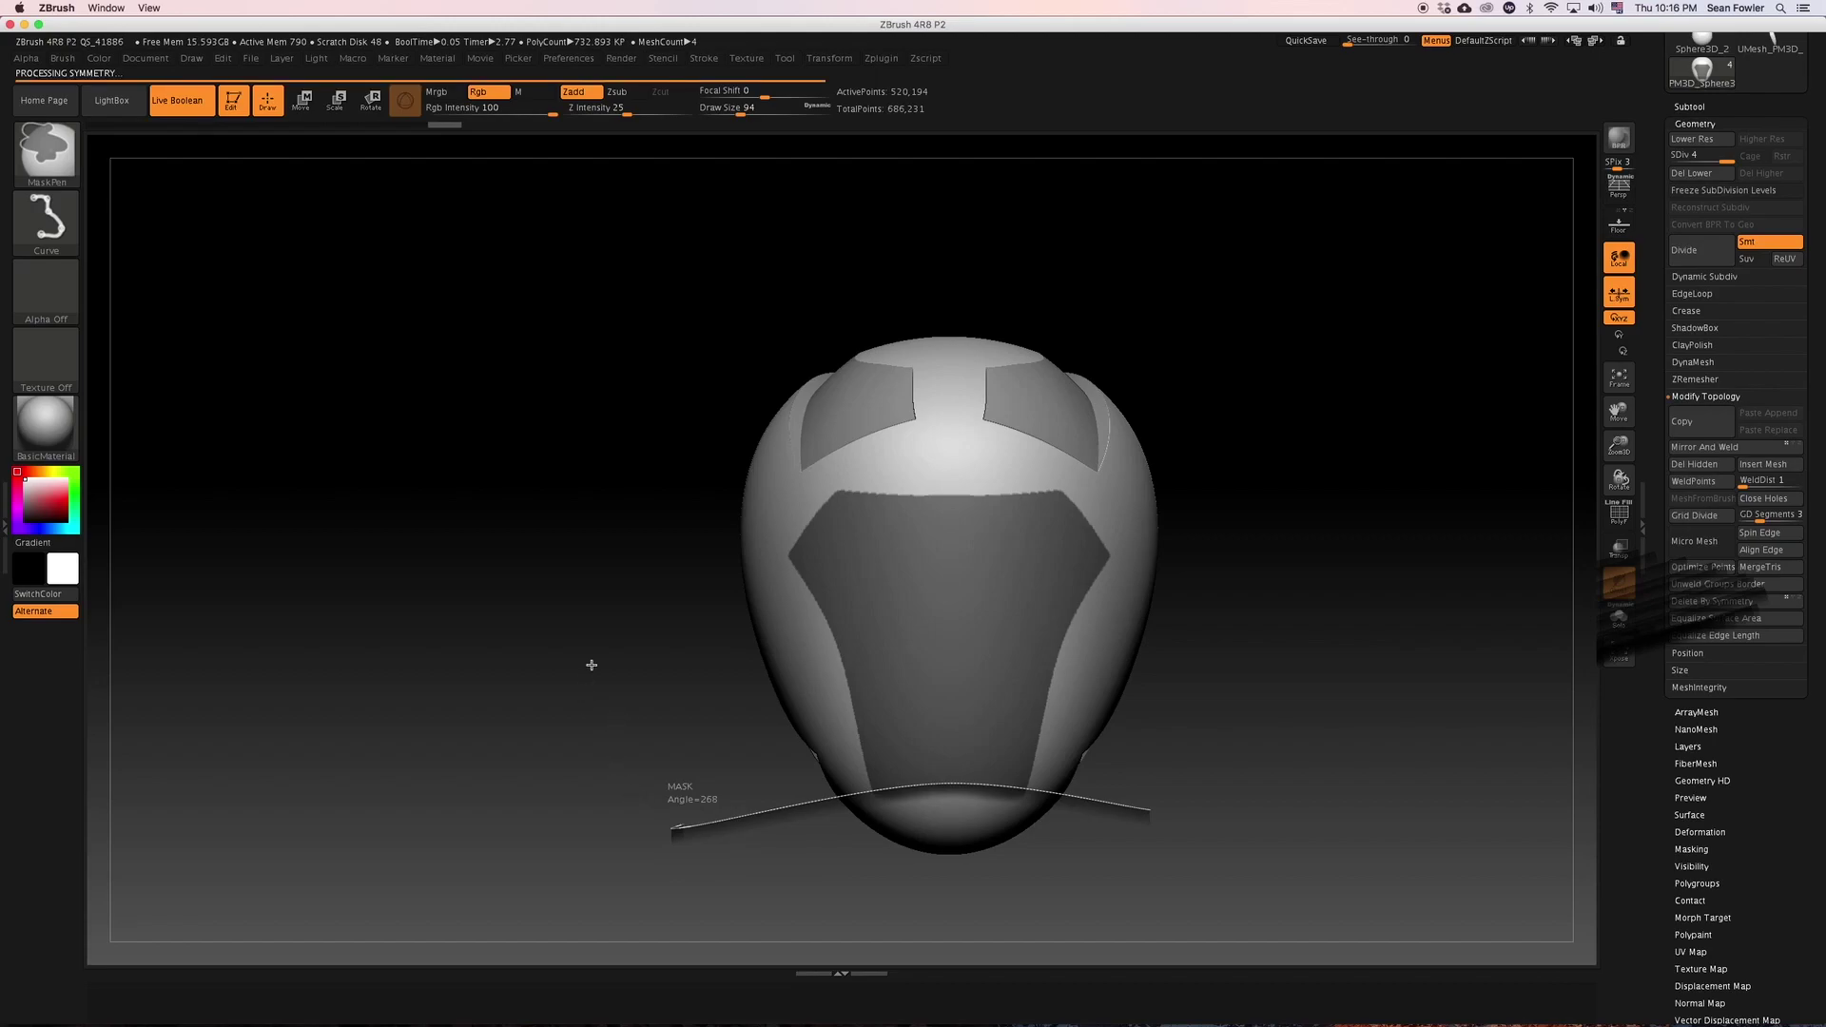
pyautogui.moveTo(614, 681); pyautogui.dragTo(749, 616)
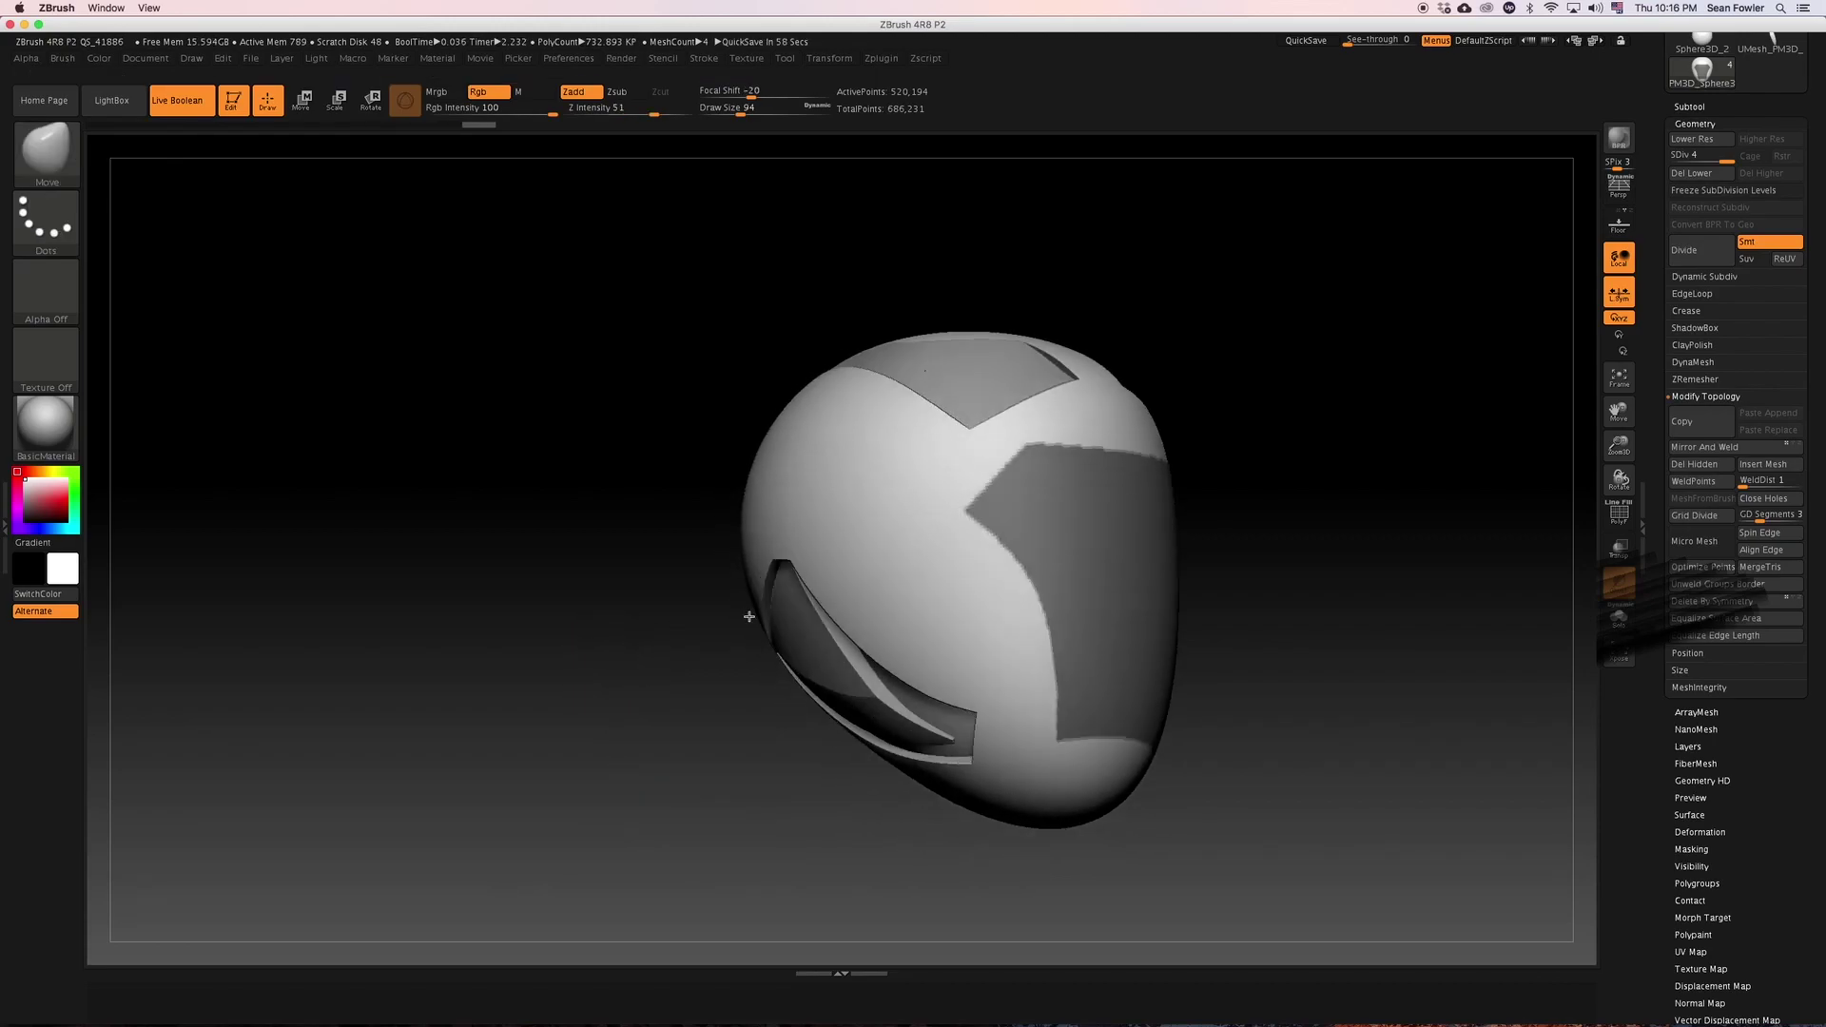
pyautogui.moveTo(1389, 525)
pyautogui.mouseDown()
pyautogui.moveTo(1332, 517)
pyautogui.moveTo(1365, 542)
pyautogui.moveTo(1388, 523)
pyautogui.mouseUp()
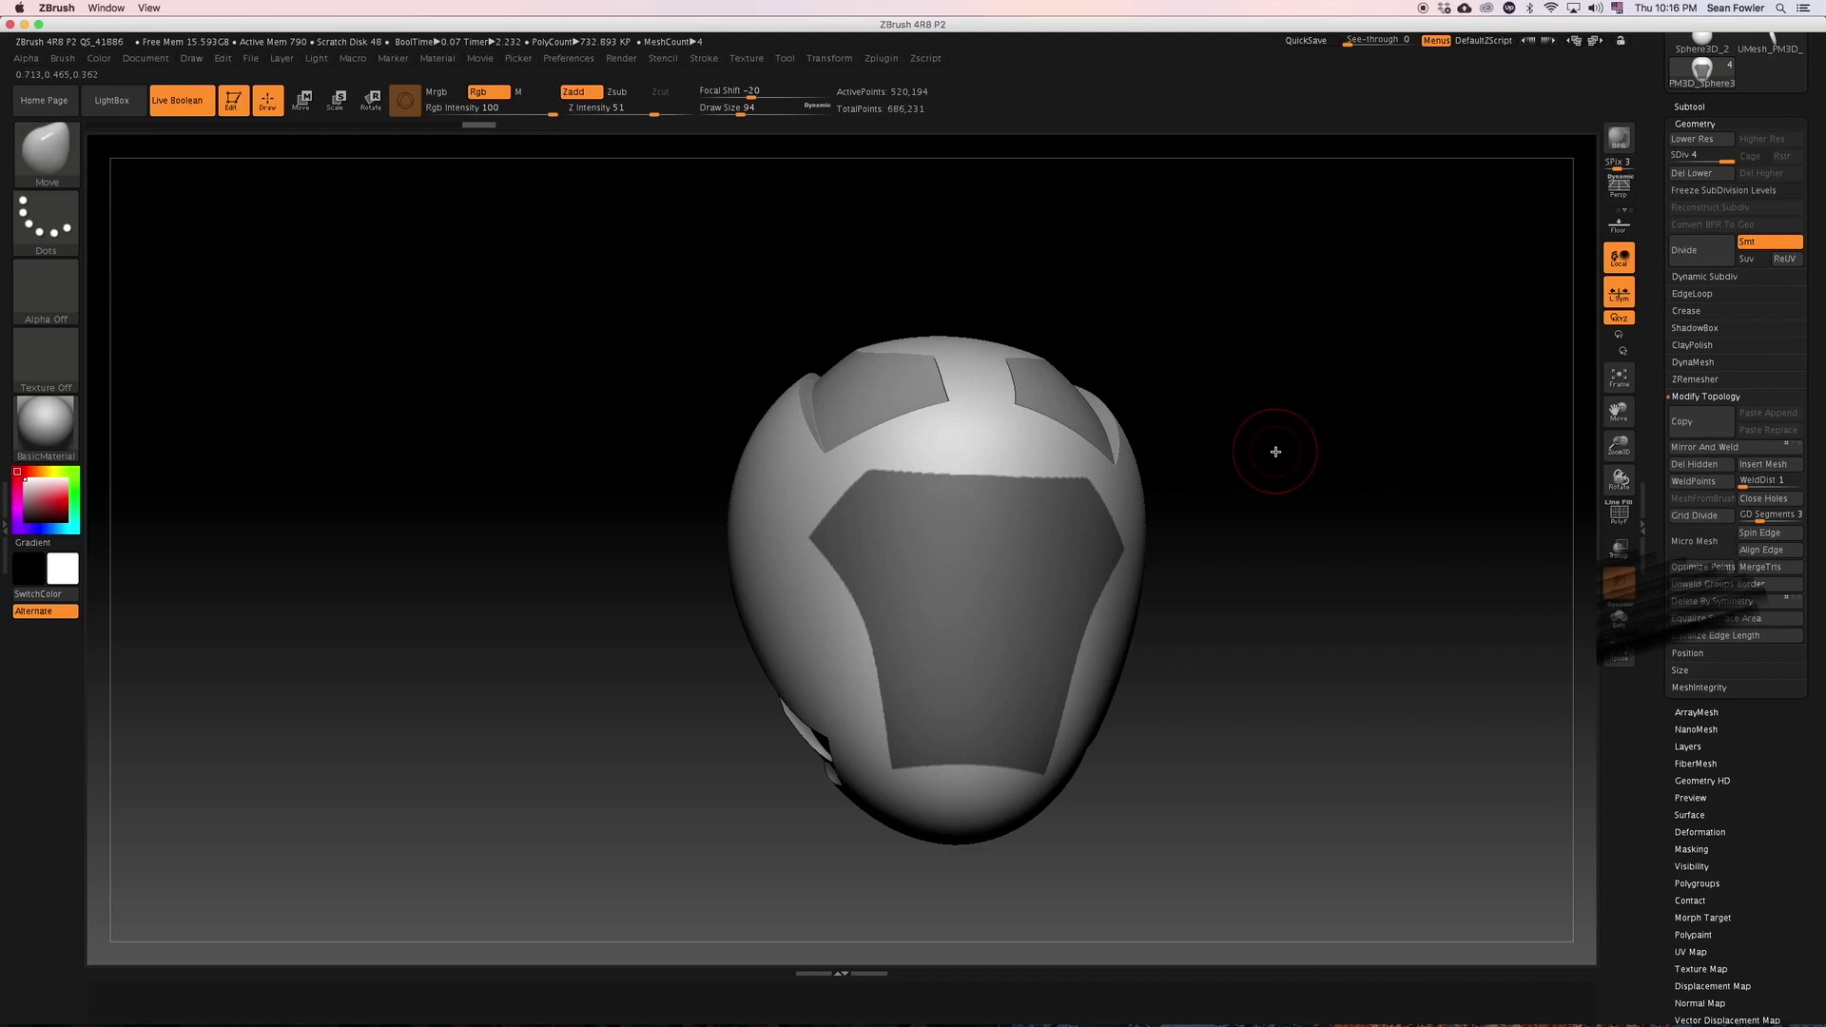
# Open the subtool Extract options and preview extracting the face mask at a thickness of 0.55471.
pyautogui.moveTo(1295, 443); pyautogui.dragTo(1414, 371)
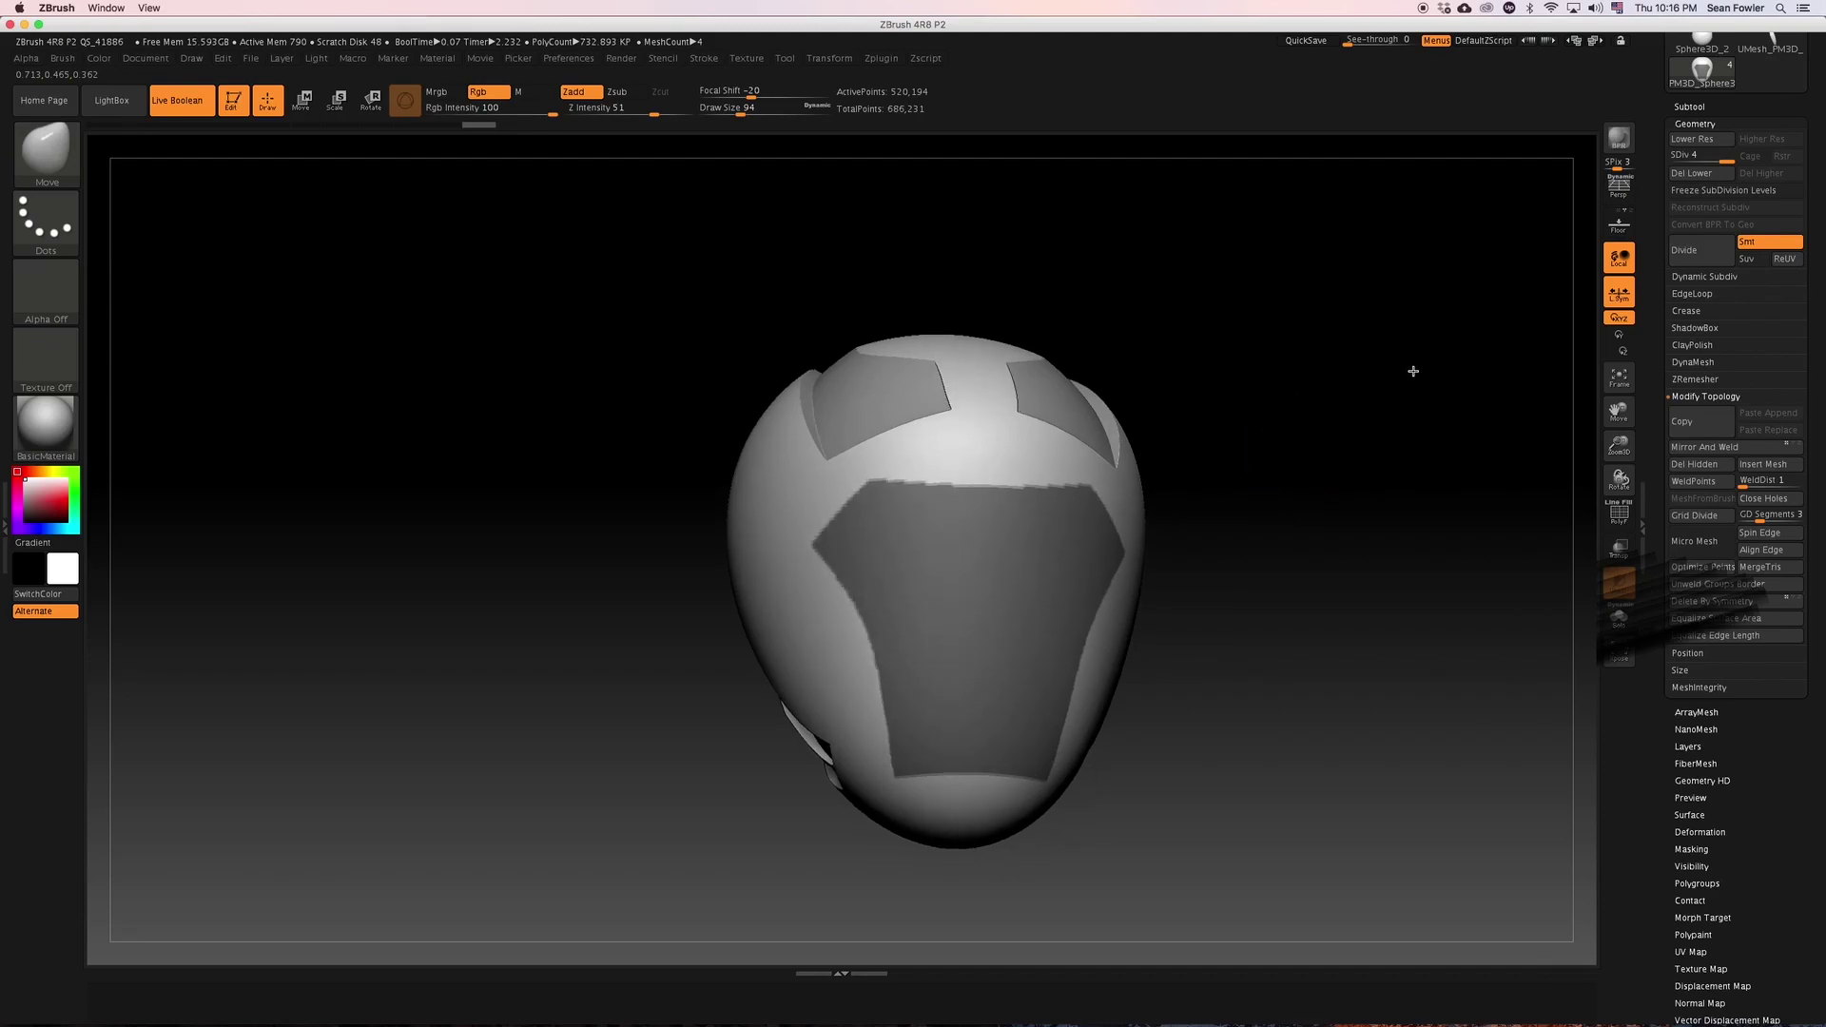
pyautogui.click(1690, 106)
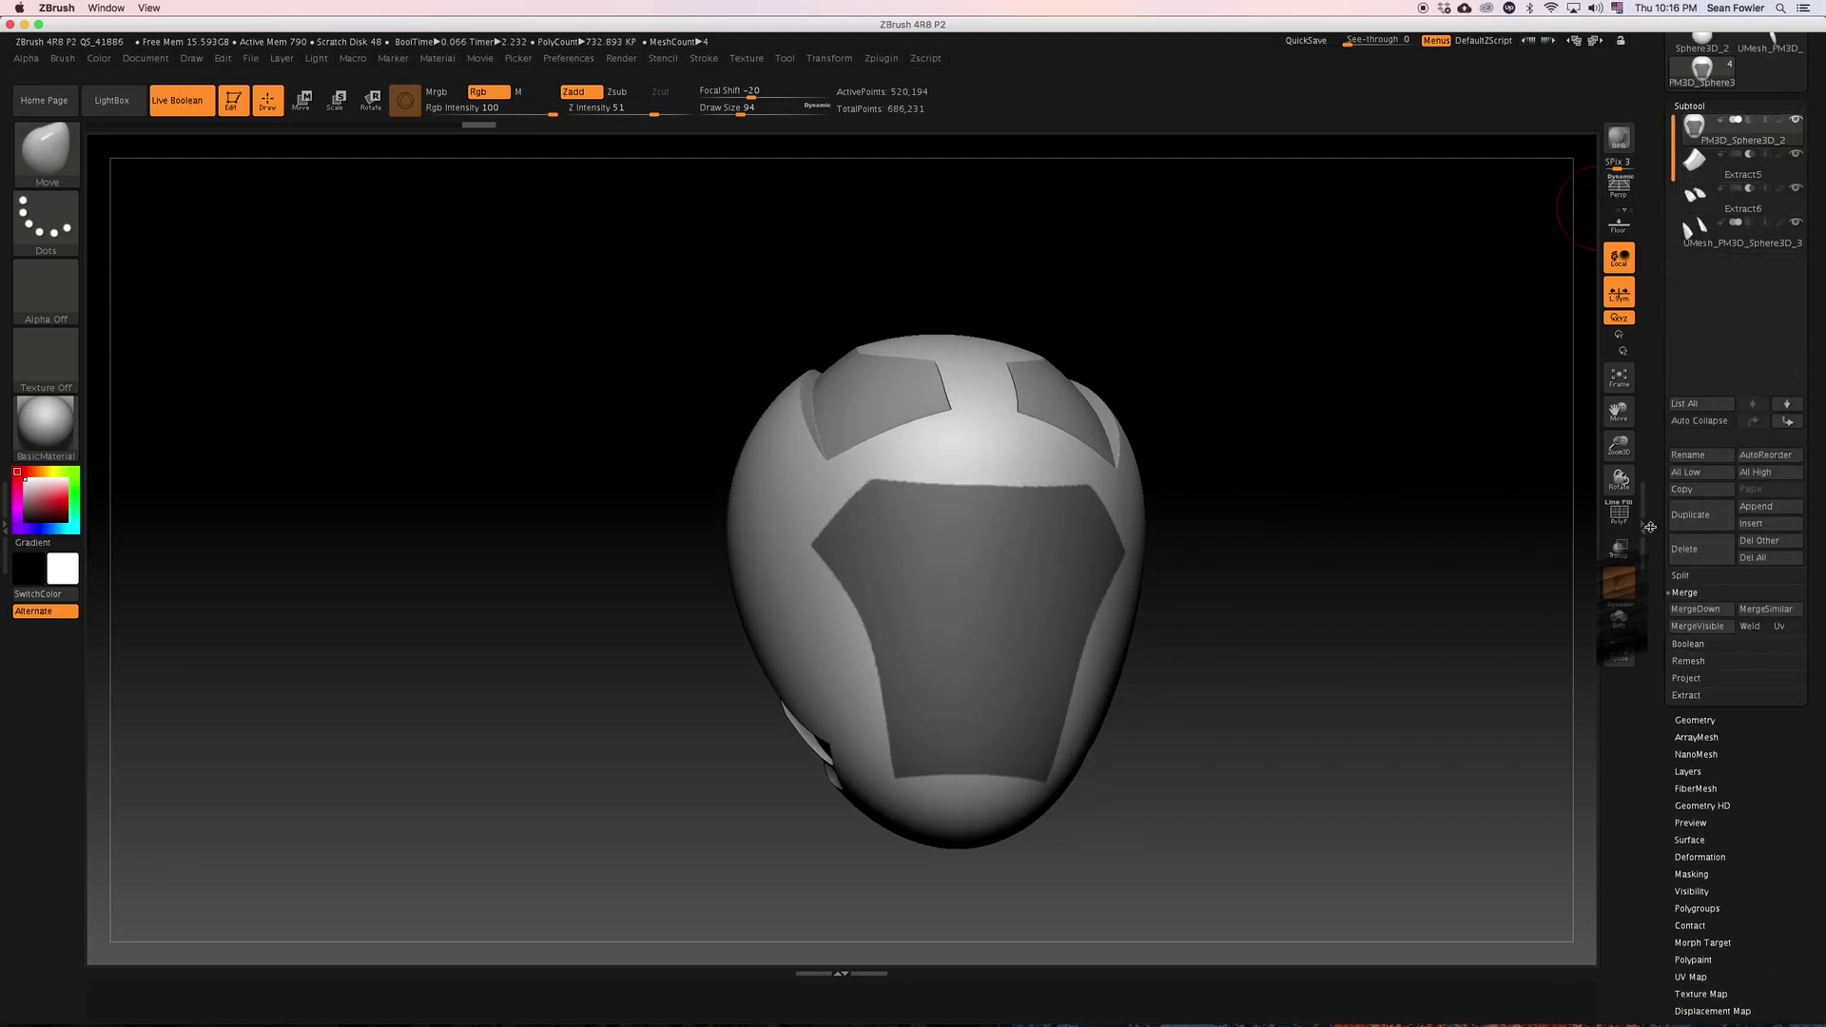
pyautogui.moveTo(1215, 564); pyautogui.dragTo(1322, 551)
pyautogui.click(1686, 695)
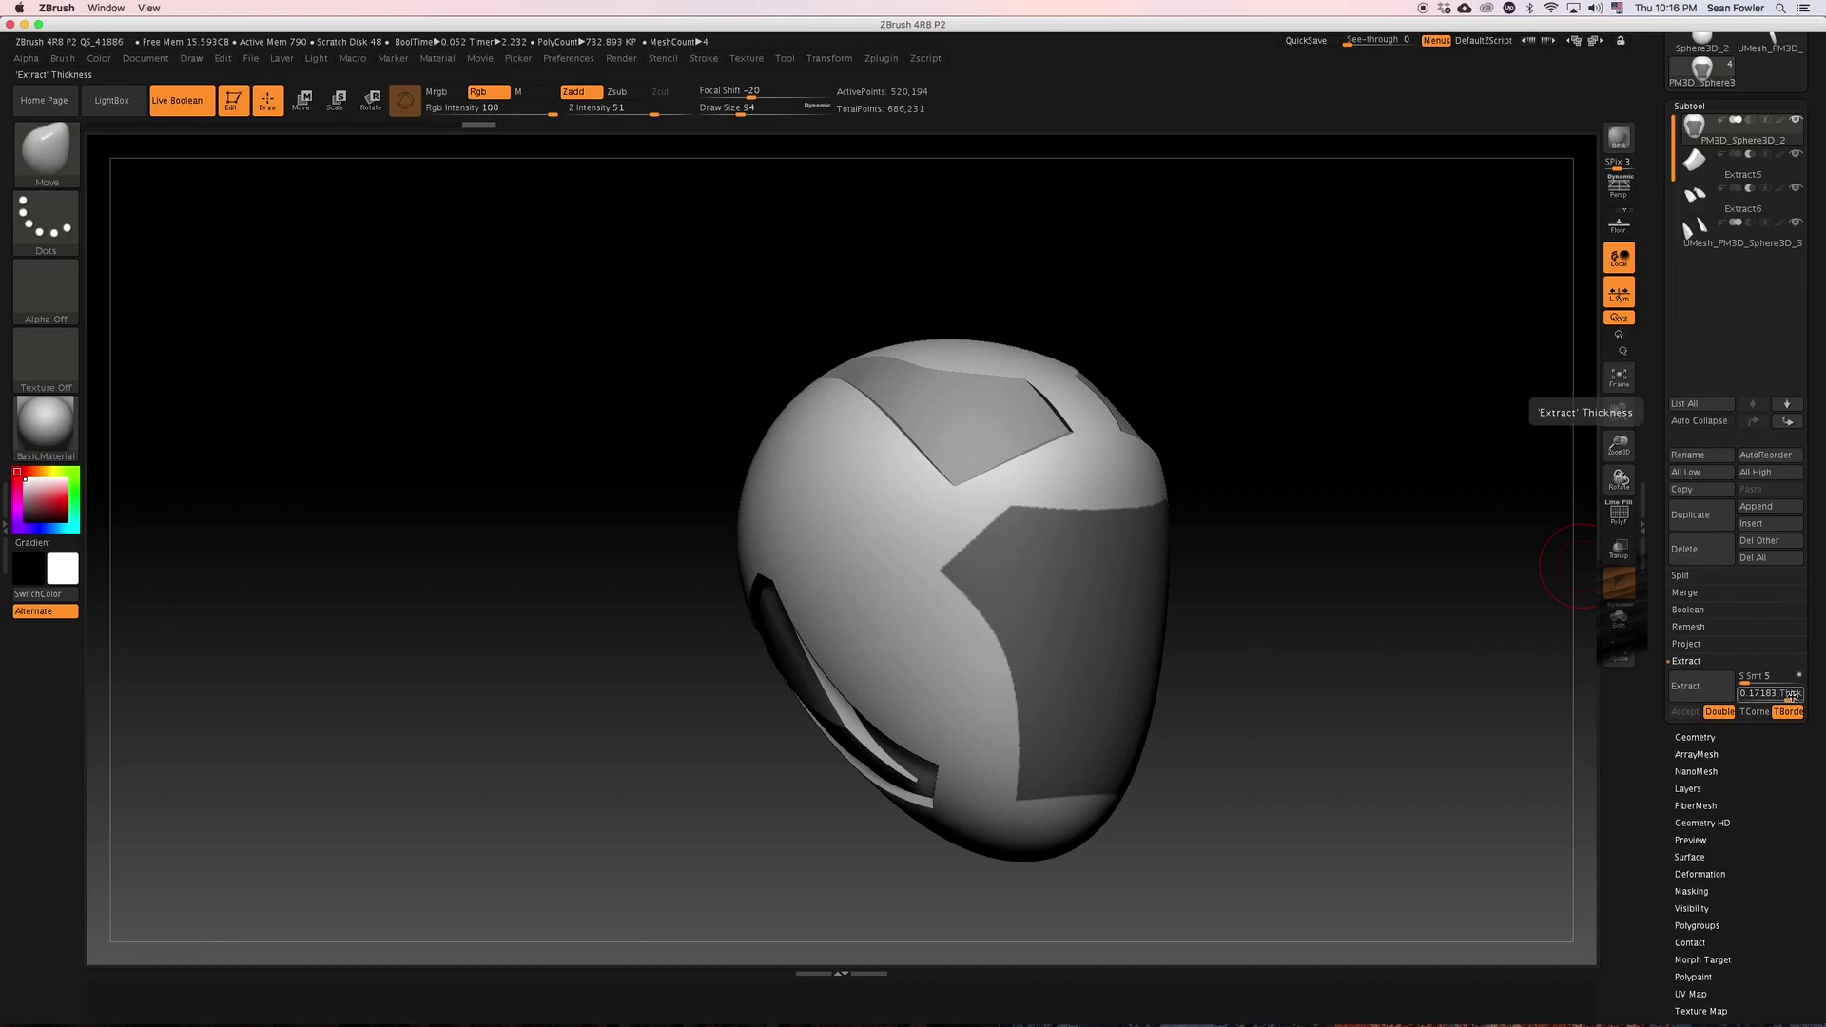
pyautogui.moveTo(1792, 696); pyautogui.dragTo(1790, 697)
pyautogui.click(1703, 698)
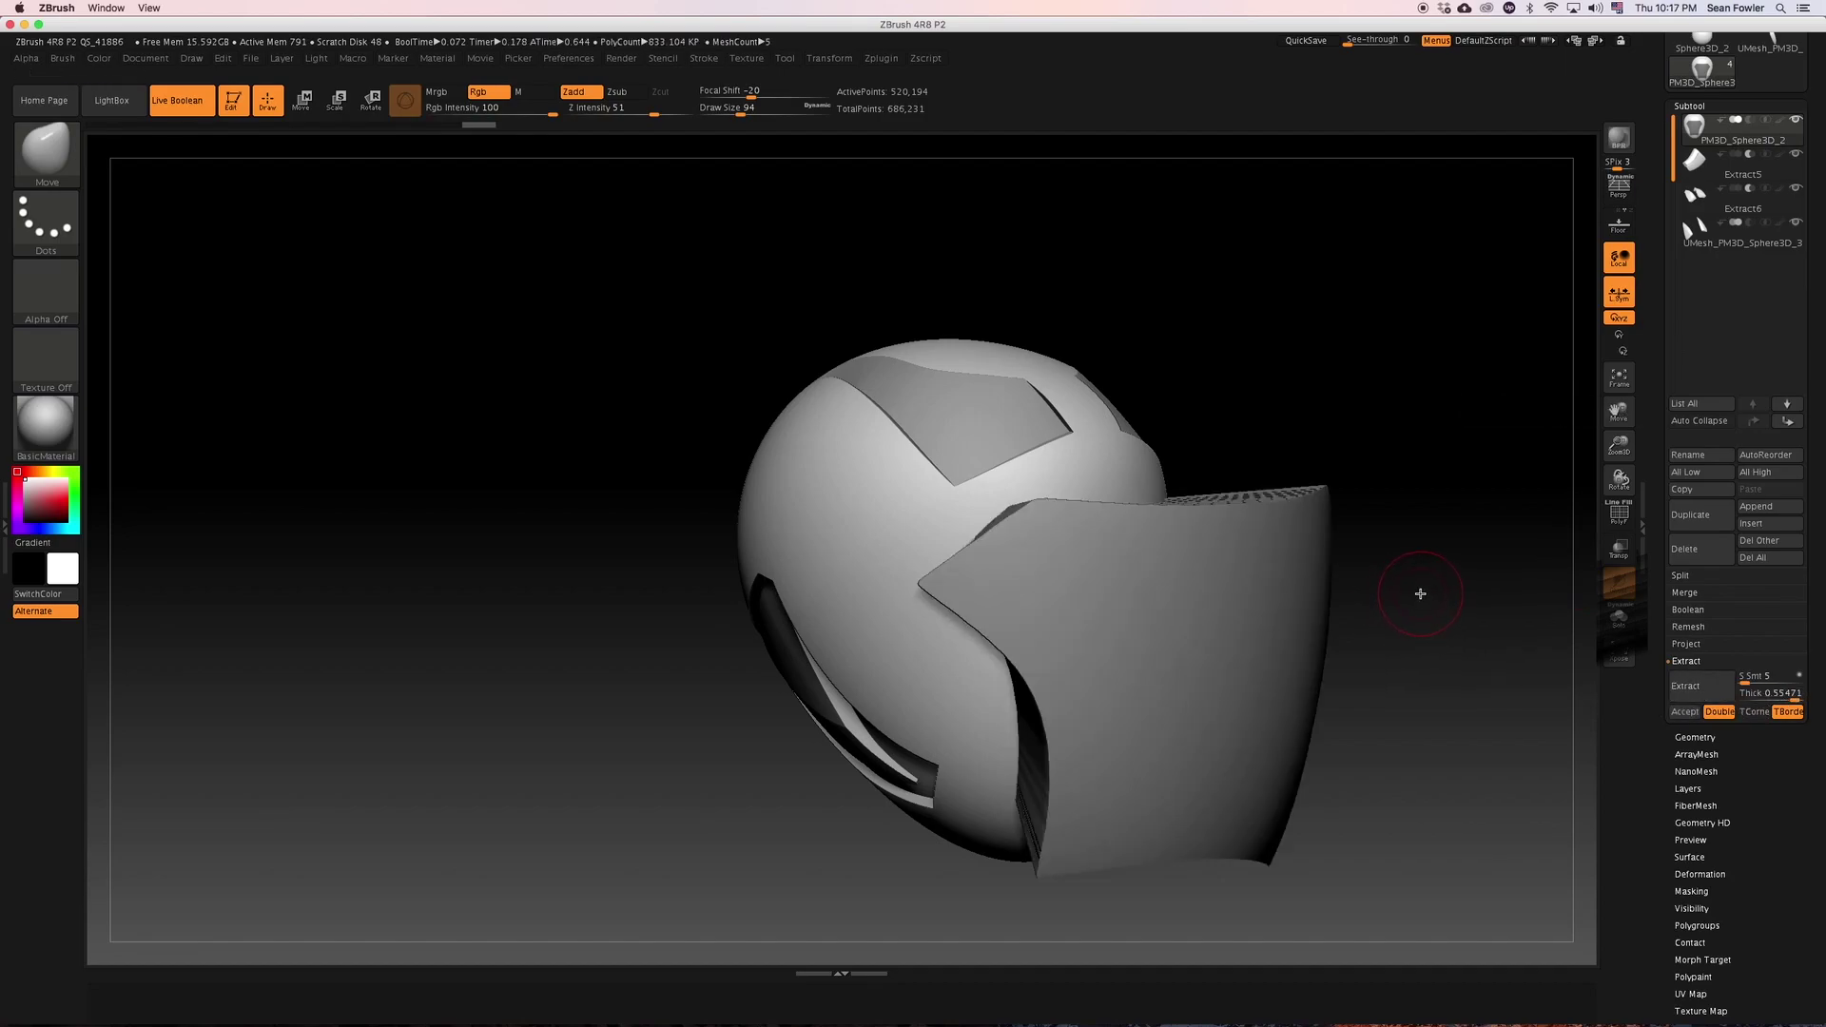
pyautogui.moveTo(1424, 604); pyautogui.dragTo(1435, 644)
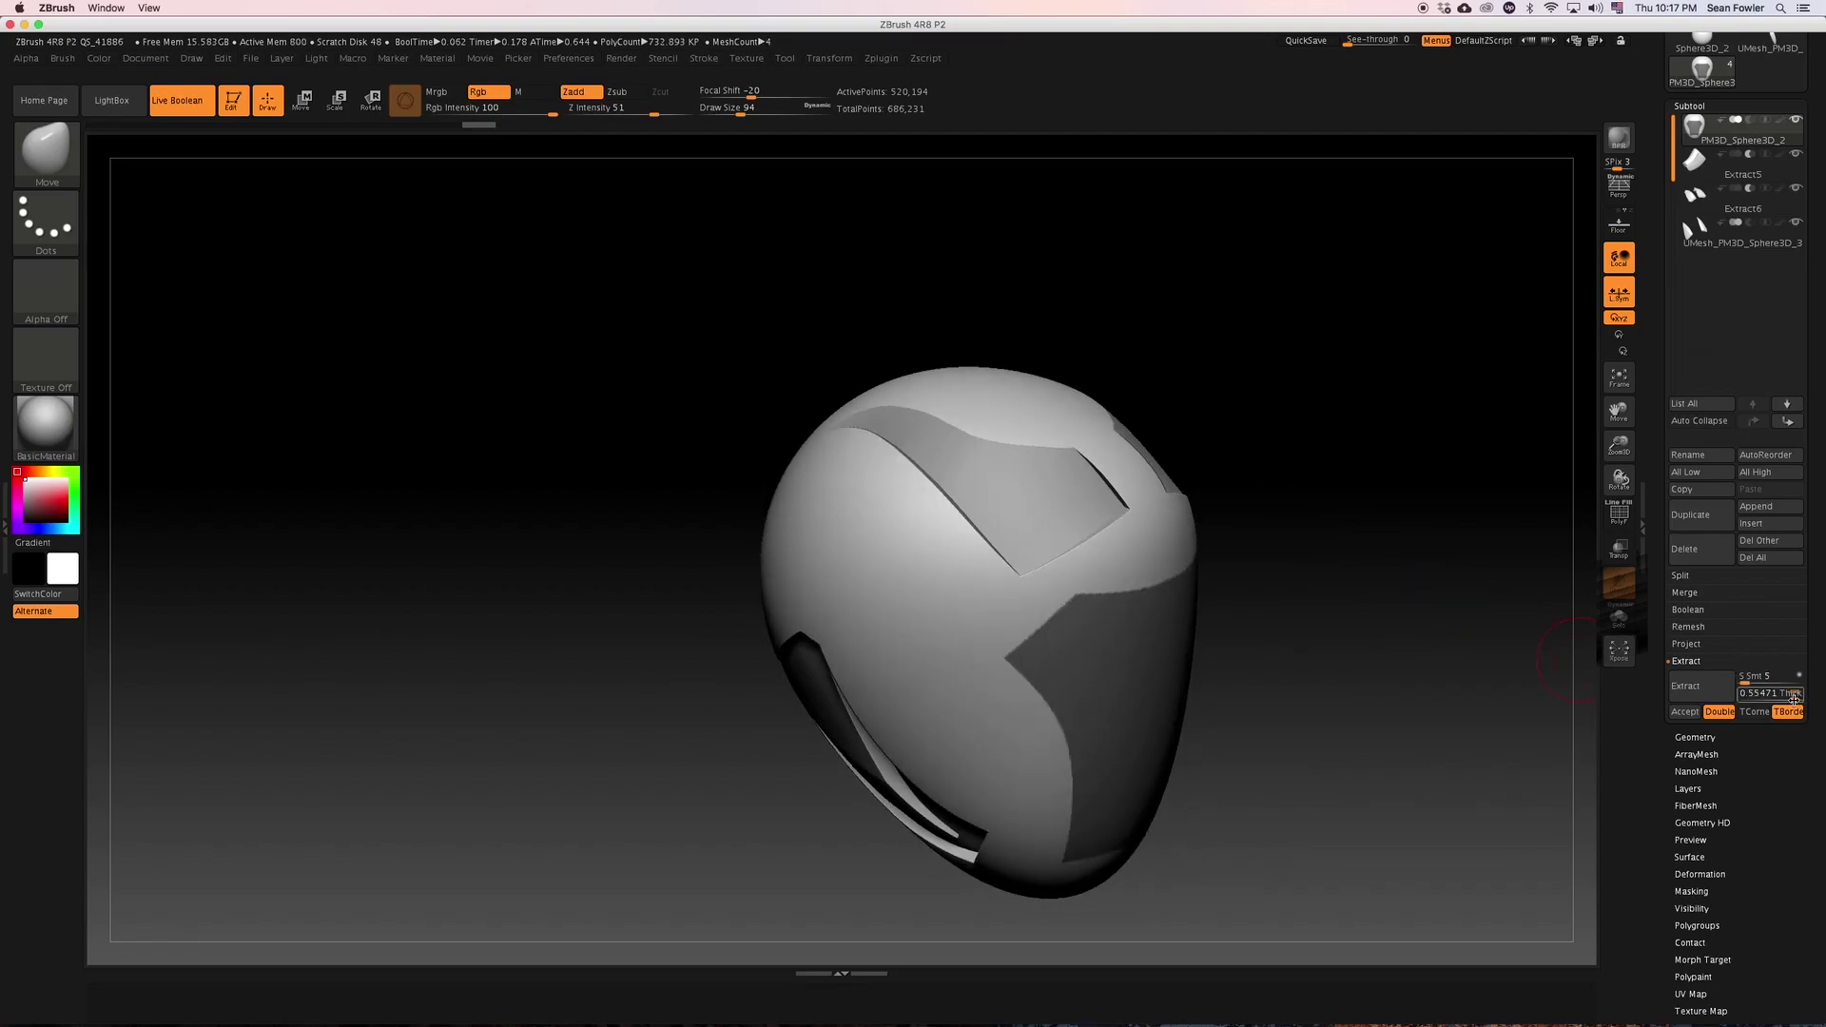
# Preview the face mask extraction at a thin 0.08146 and again at a thicker 0.27785.
pyautogui.click(1710, 694)
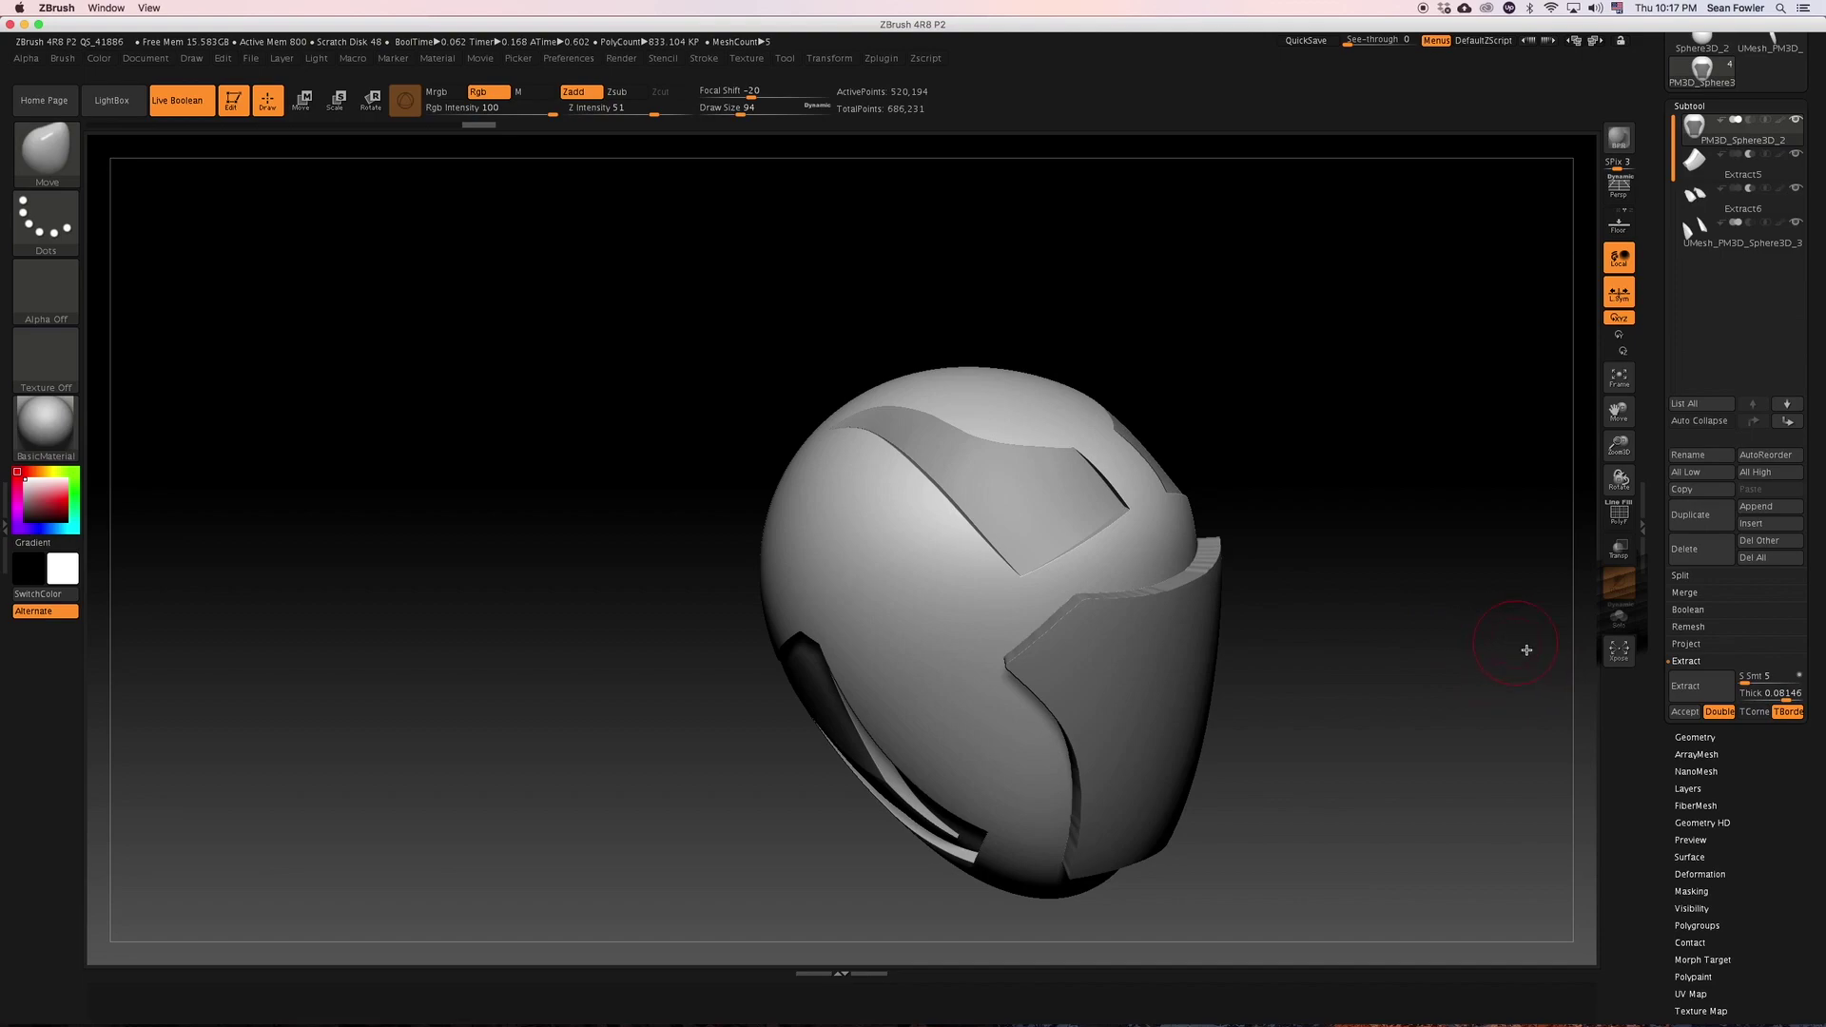
pyautogui.click(1789, 701)
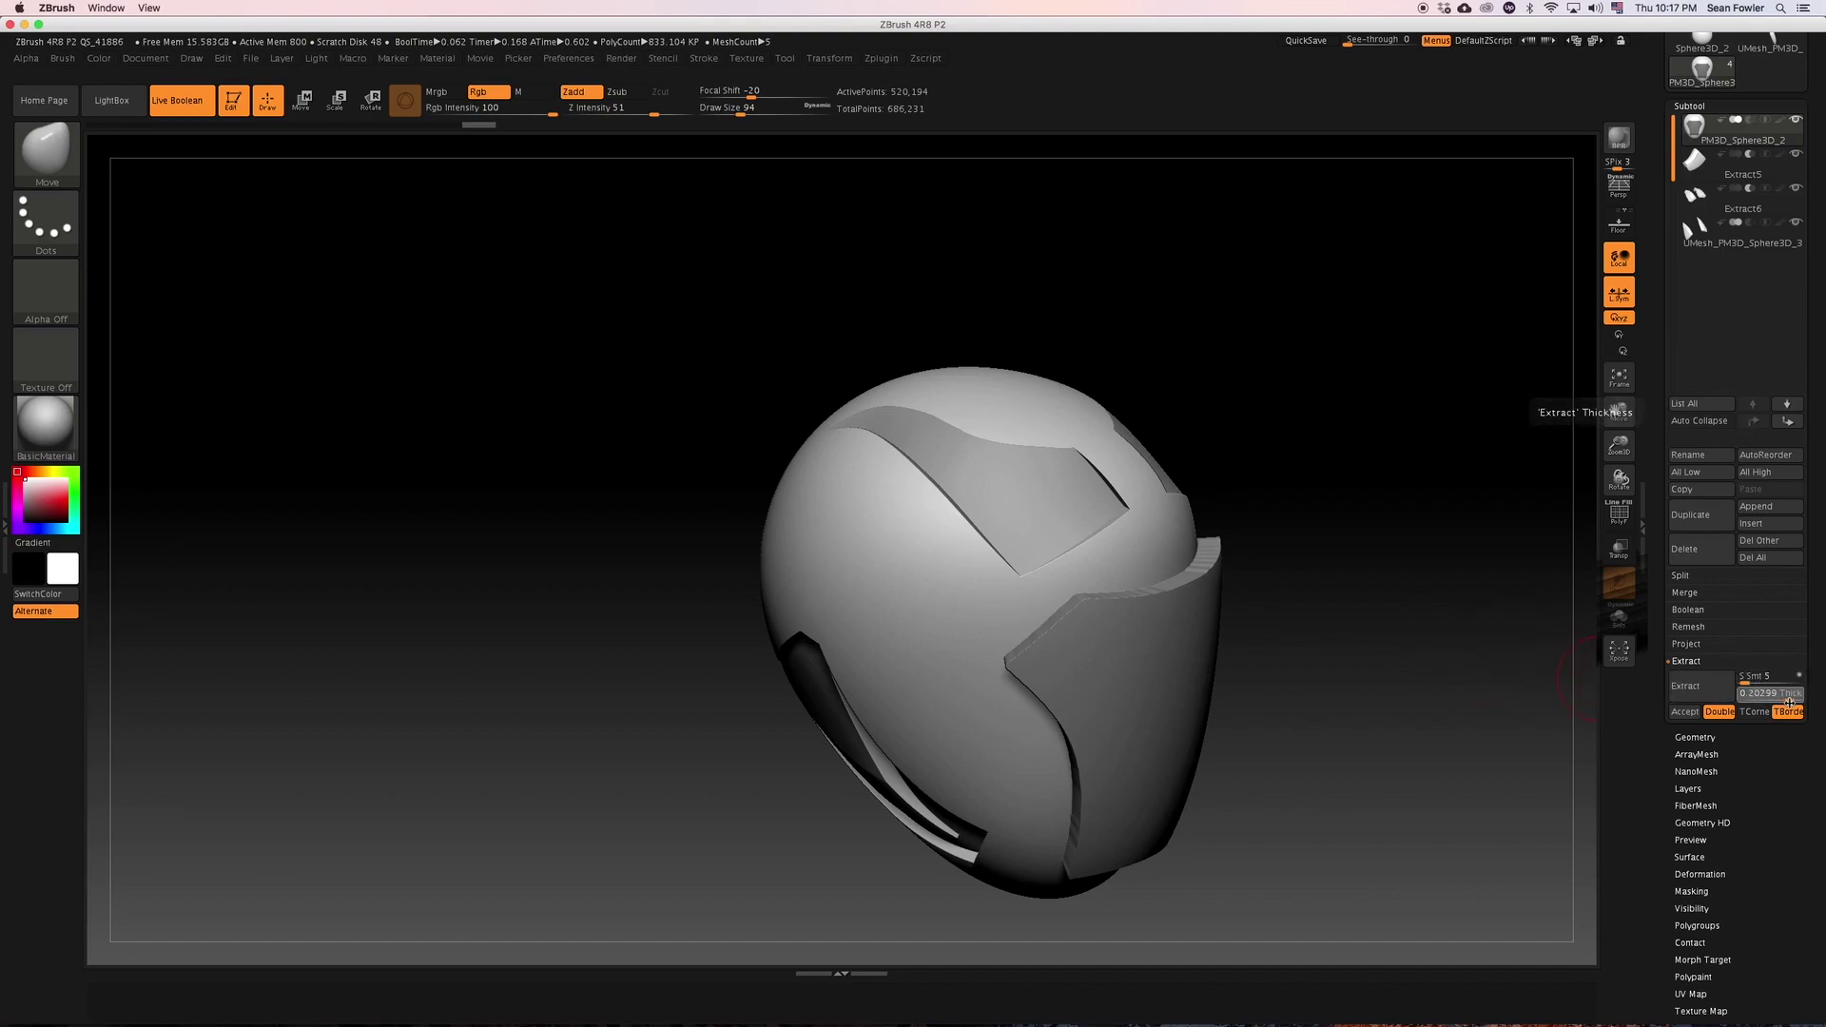
pyautogui.click(1697, 687)
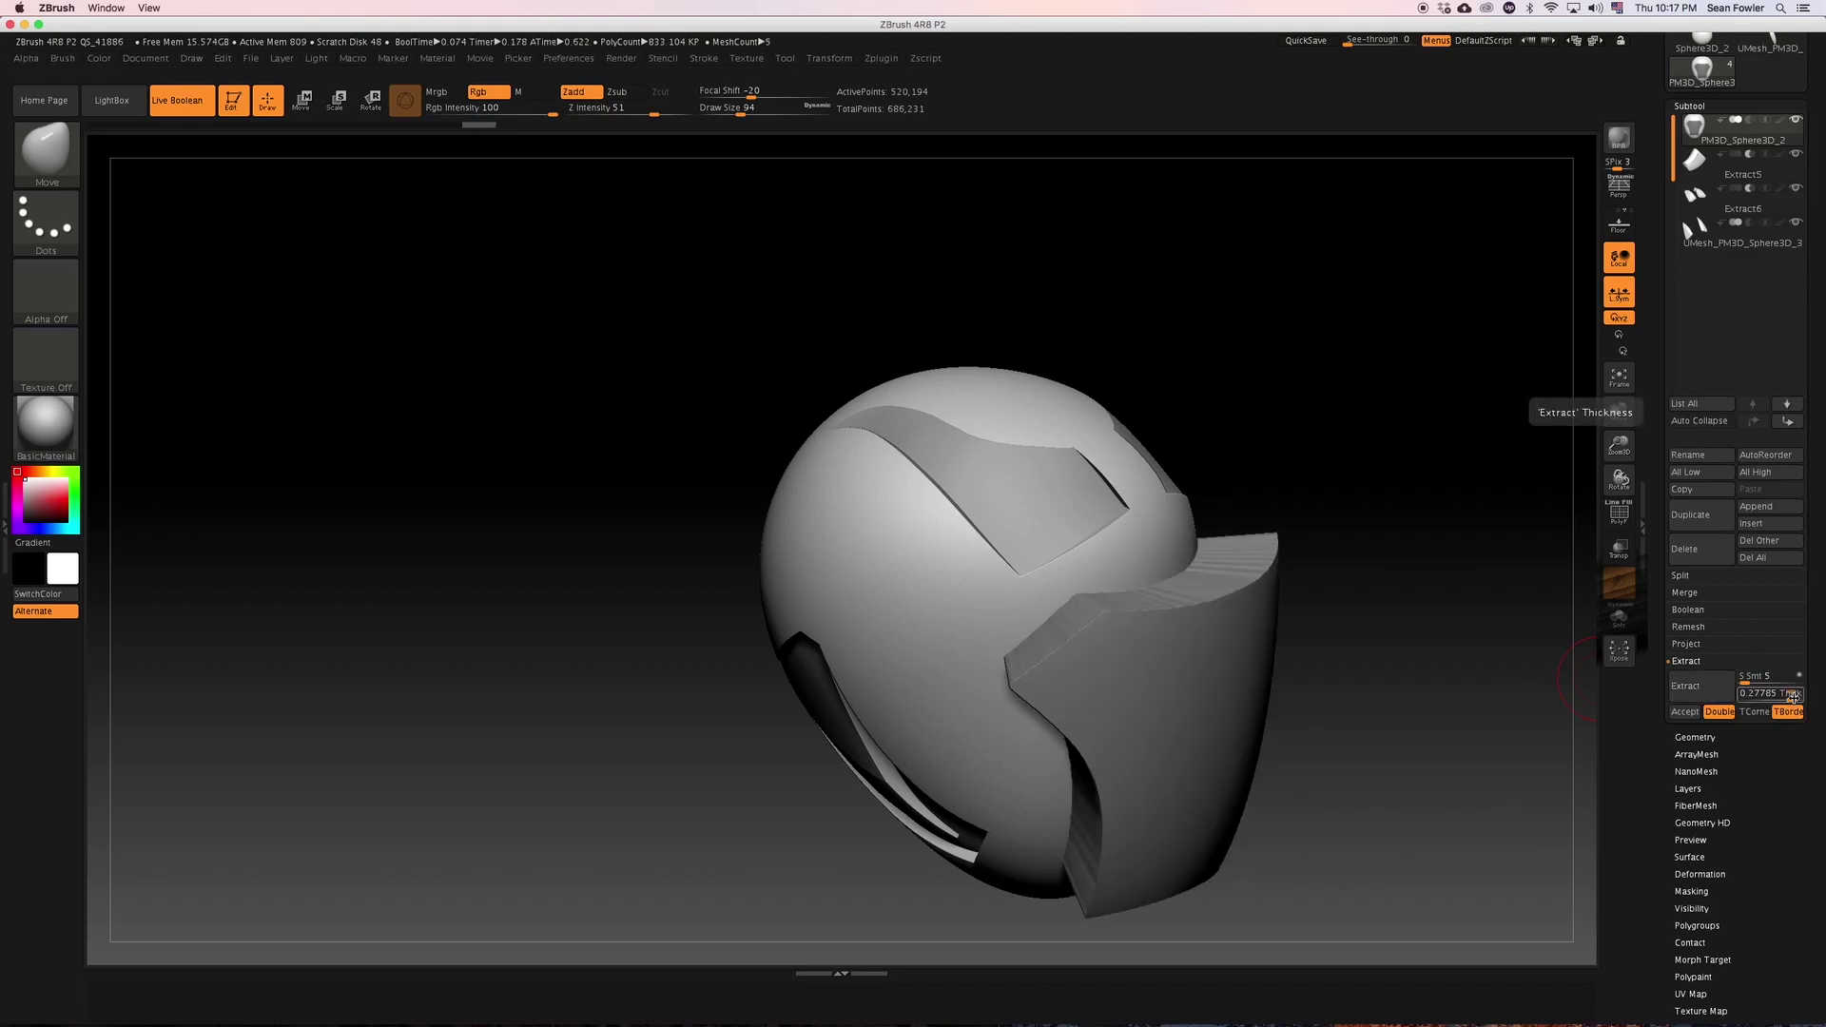
# Extract the face mask with a thickness of 0.14439 and accept it as a new subtool.
pyautogui.moveTo(1789, 697); pyautogui.dragTo(1786, 697)
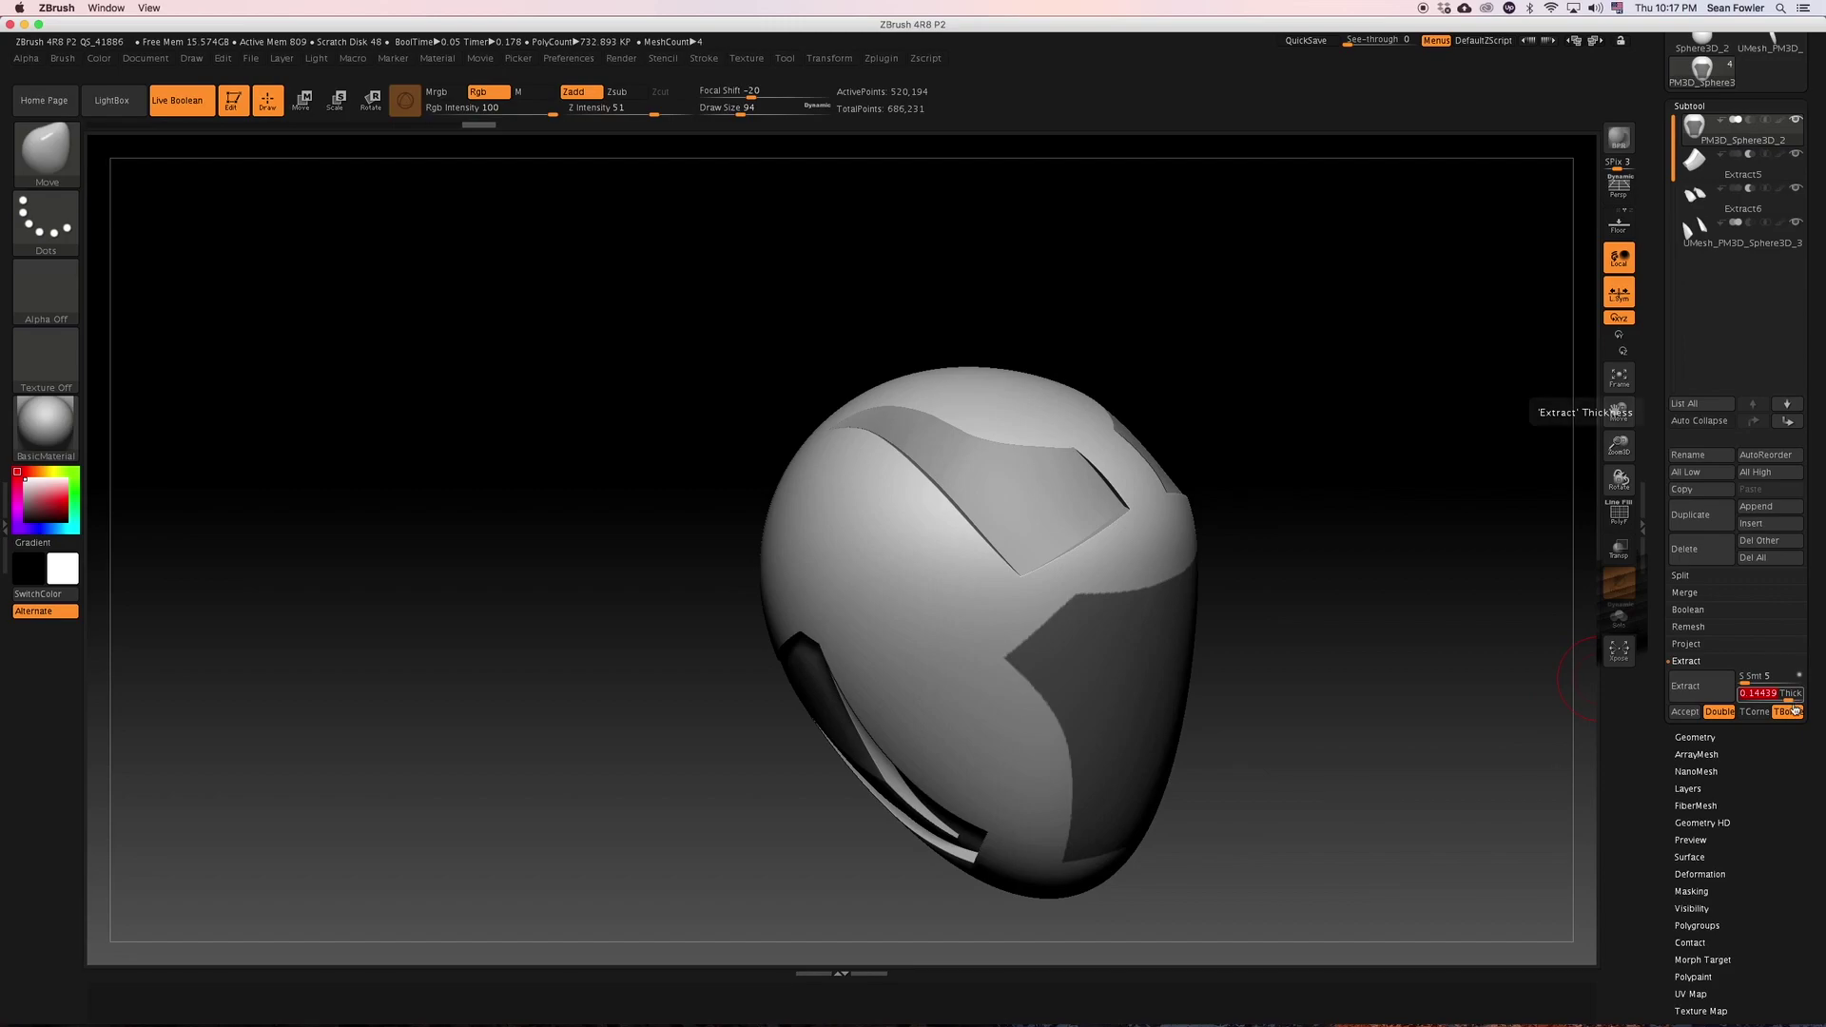
pyautogui.click(1711, 688)
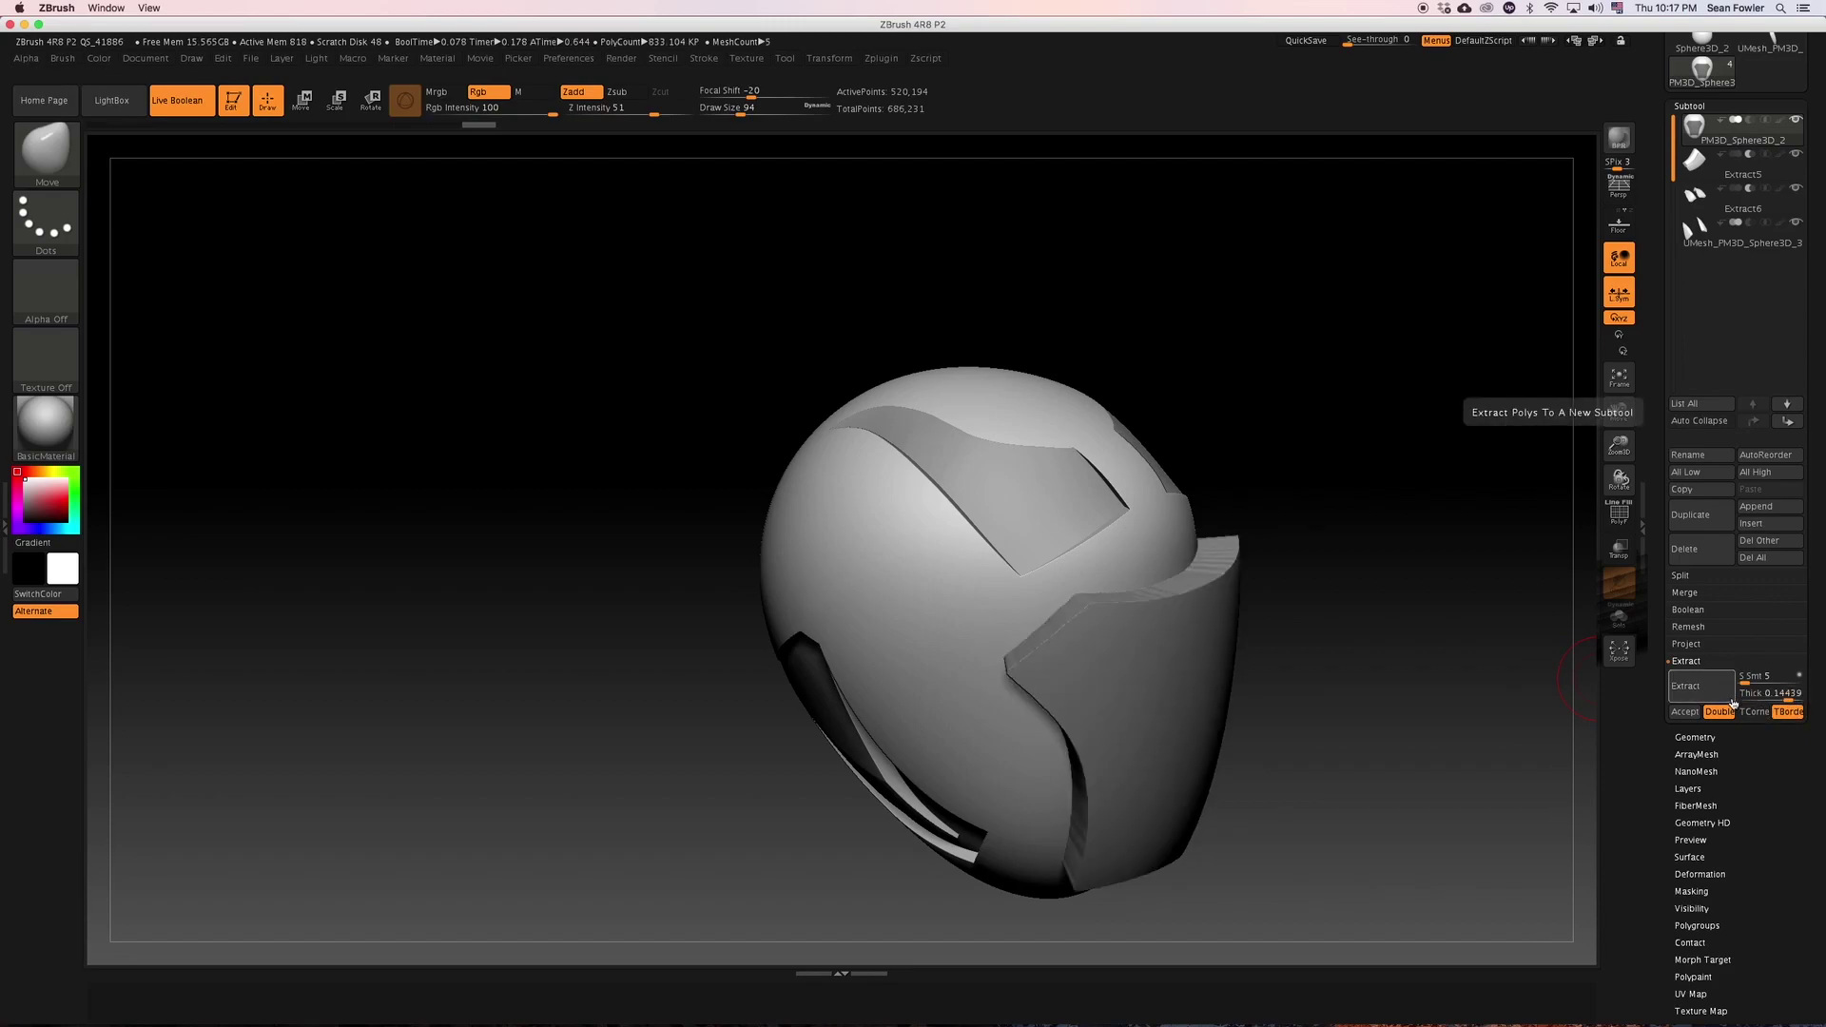
pyautogui.click(1684, 713)
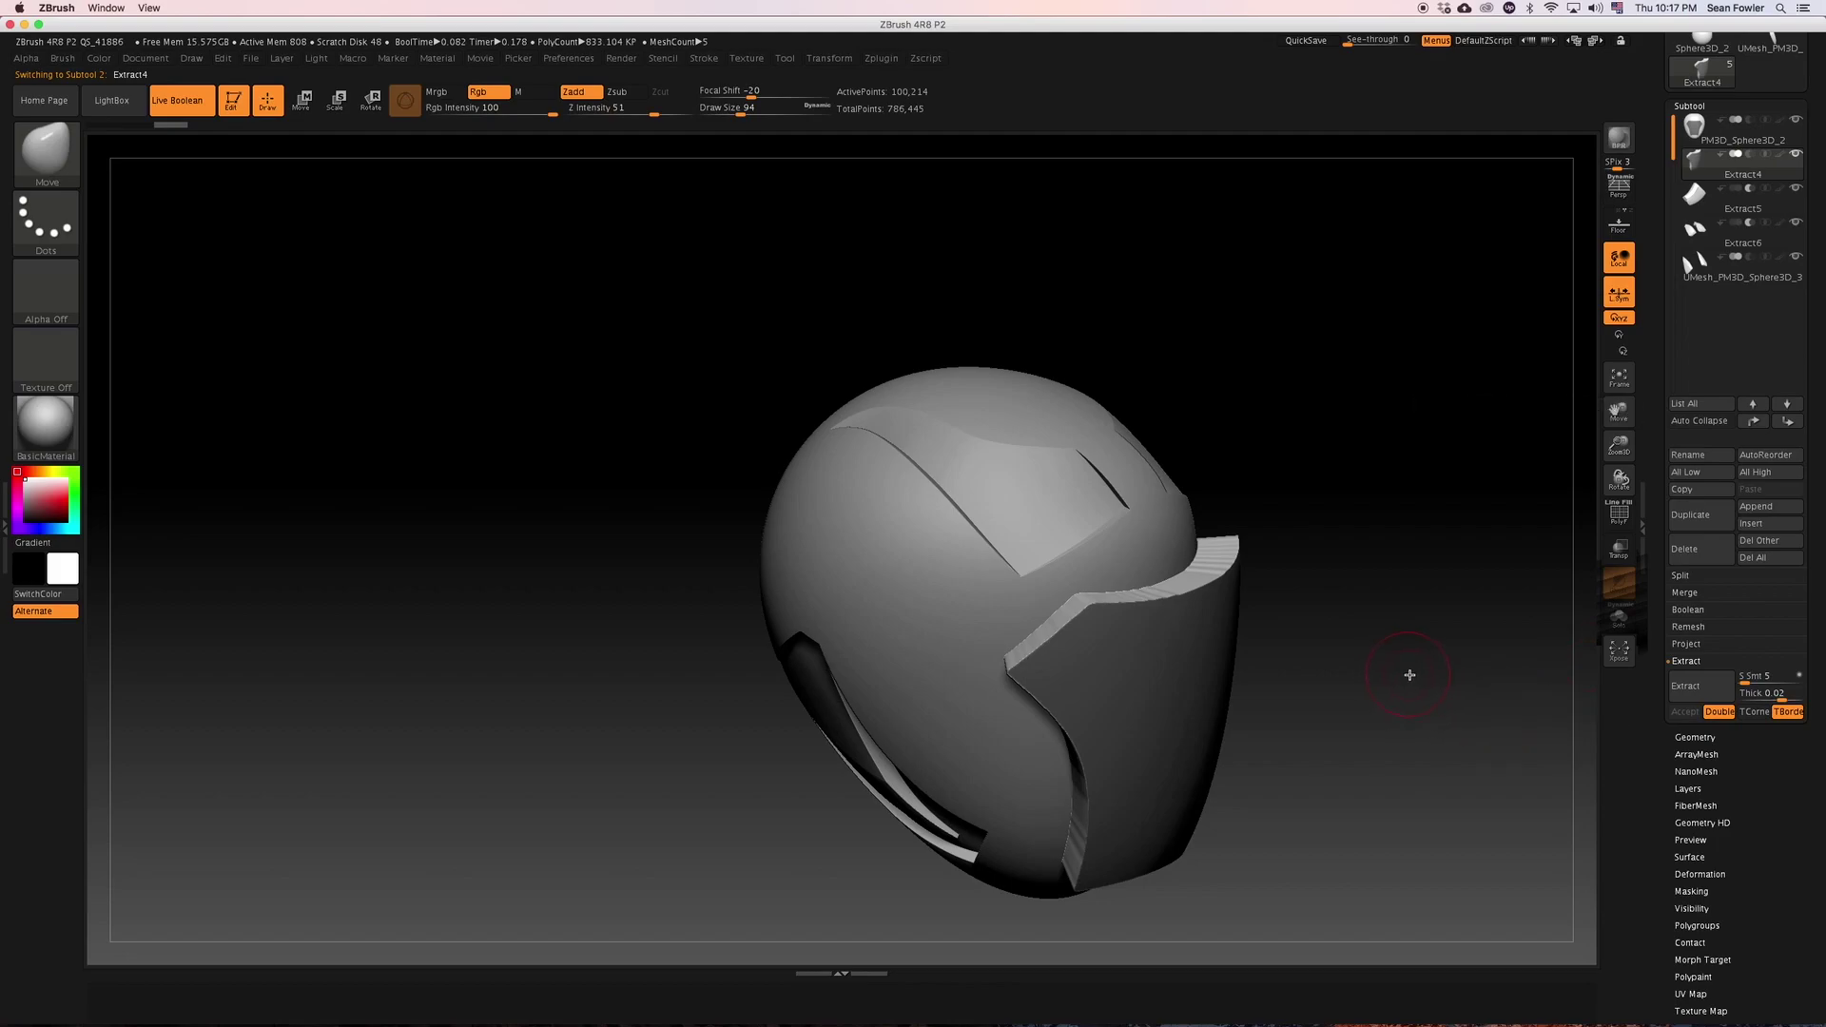
pyautogui.moveTo(1431, 642); pyautogui.dragTo(1447, 733)
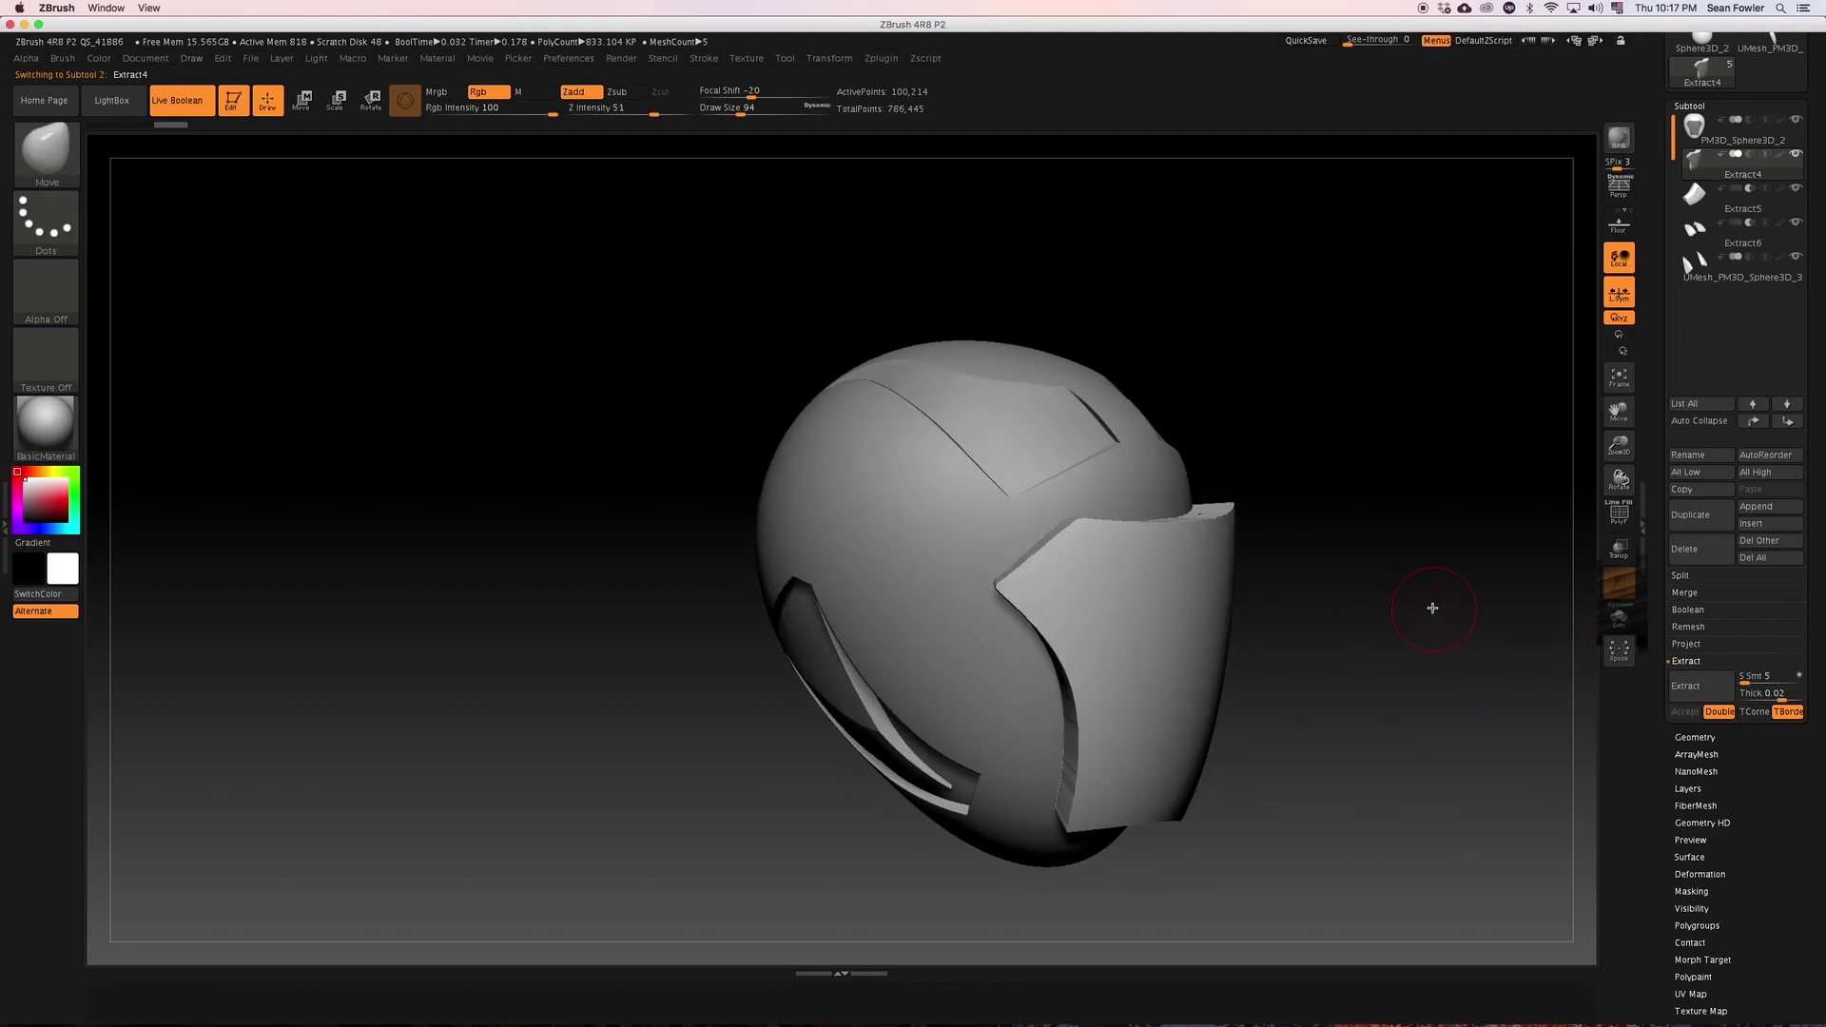
pyautogui.moveTo(1430, 611); pyautogui.dragTo(1367, 581)
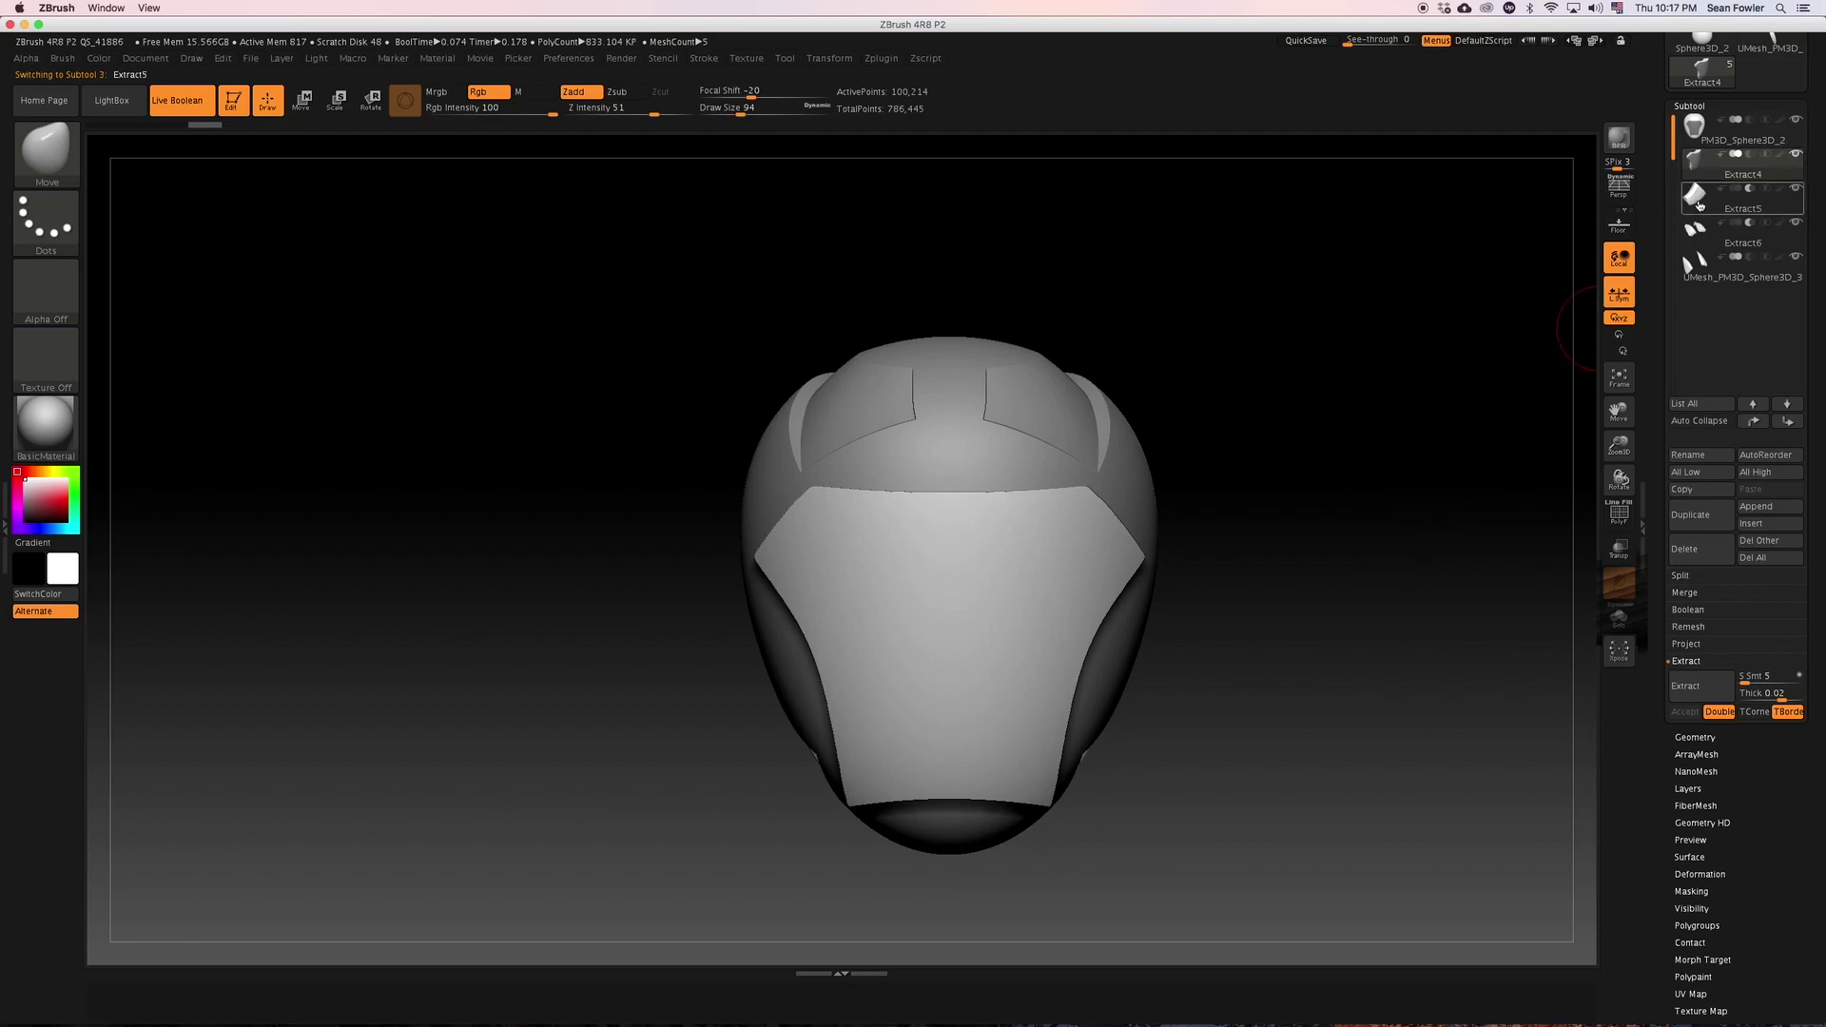
# Clear the remaining mask on the head subtool PM3D_Sphere3D_2 and reselect the extracted faceplate, Extract4.
pyautogui.moveTo(1379, 530)
pyautogui.mouseDown()
pyautogui.moveTo(1402, 566)
pyautogui.moveTo(1406, 485)
pyautogui.mouseUp()
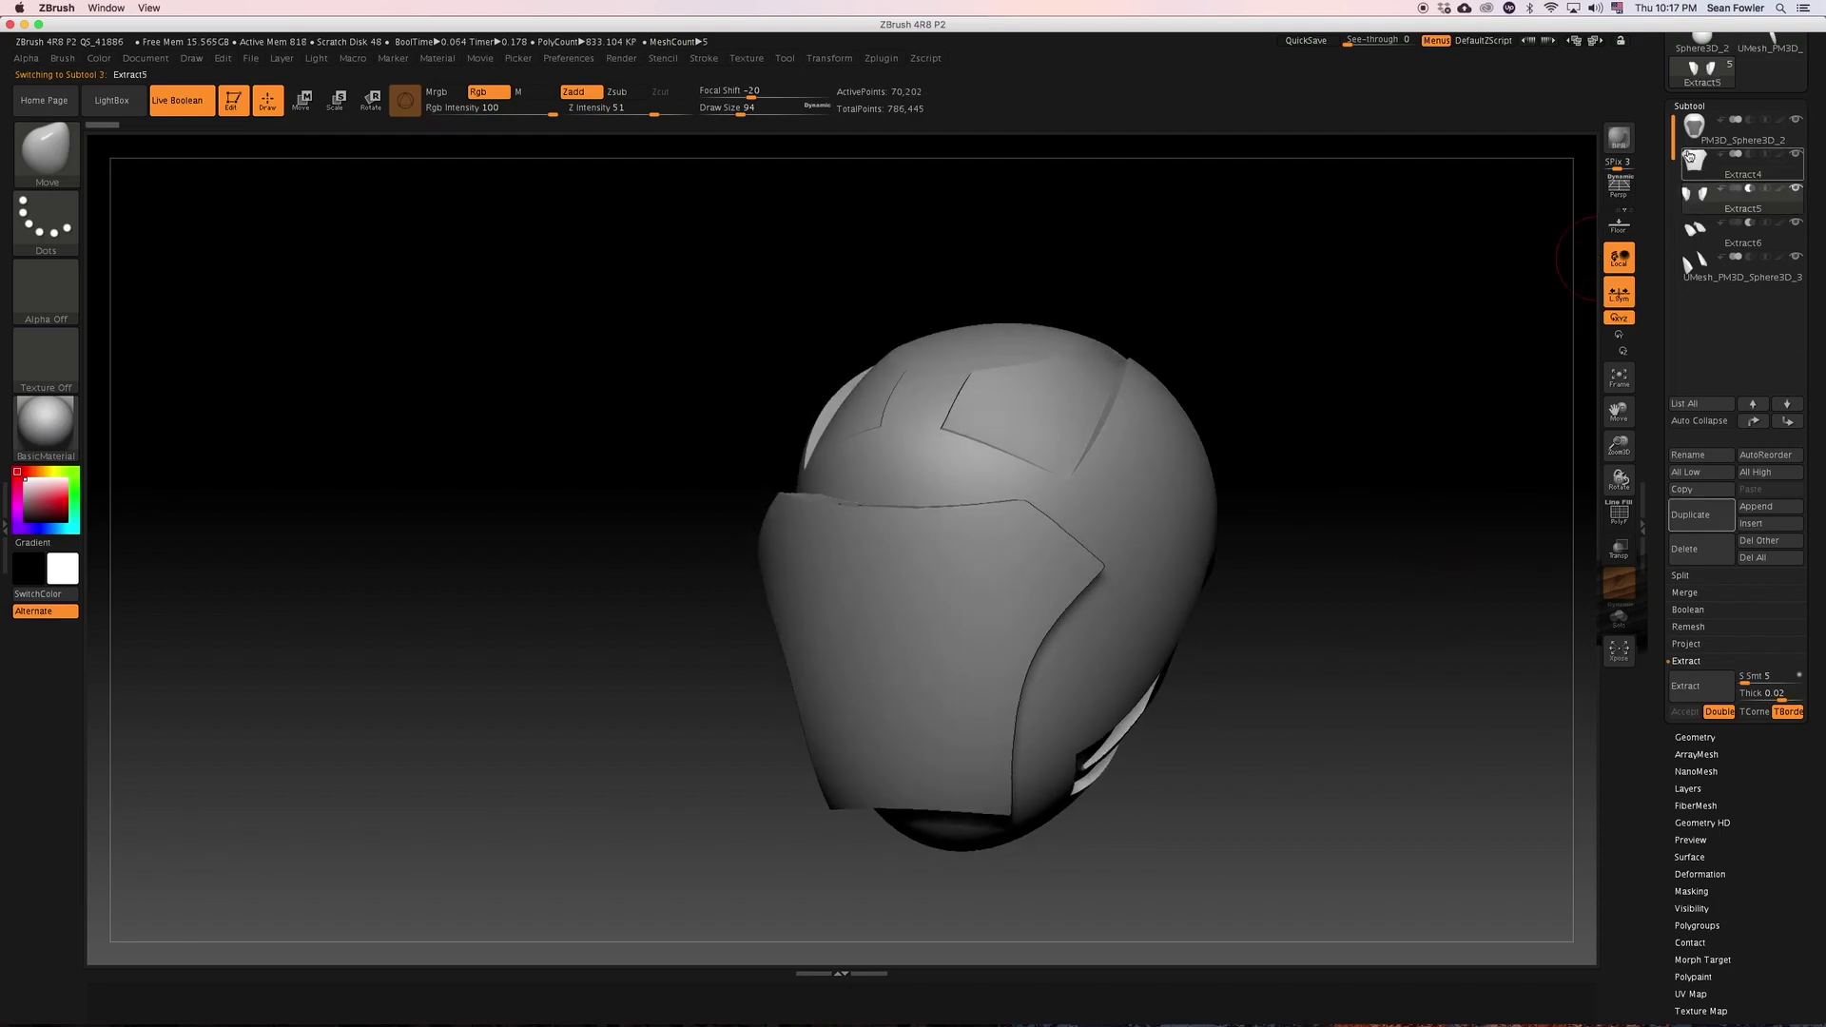
pyautogui.click(1712, 128)
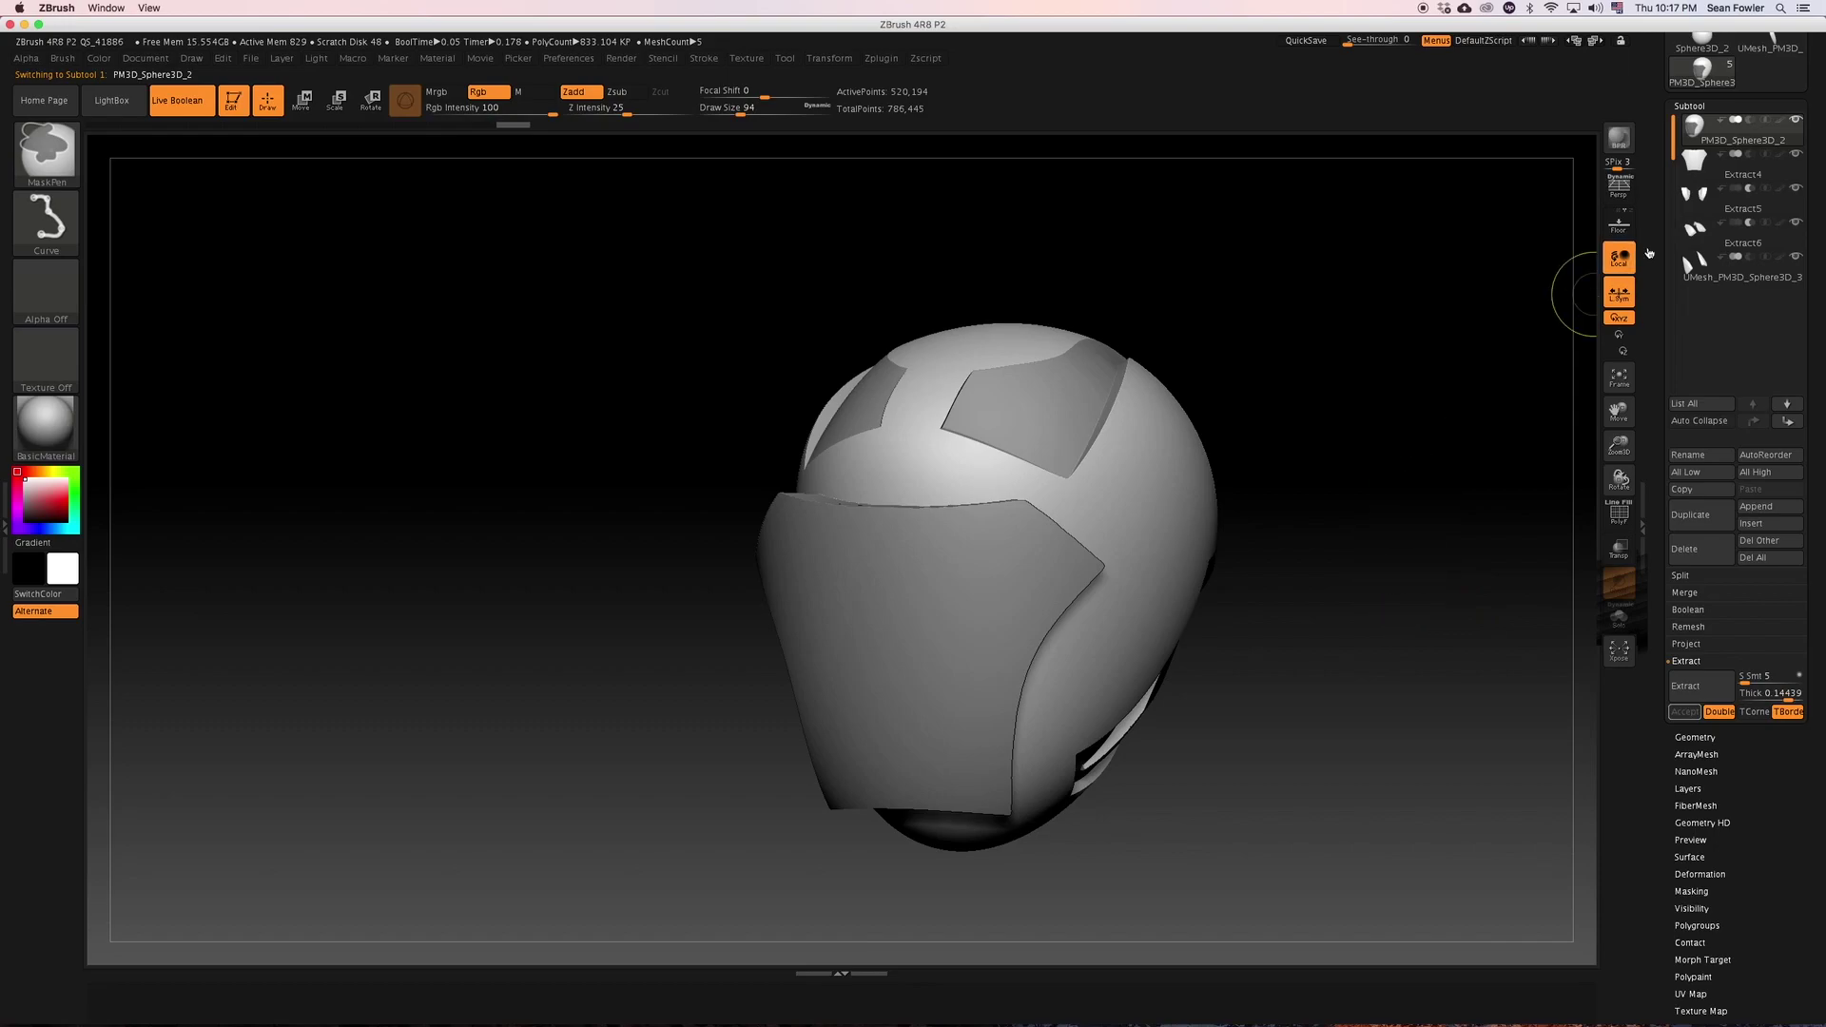
pyautogui.click(1694, 161)
pyautogui.moveTo(1459, 492); pyautogui.dragTo(1379, 490)
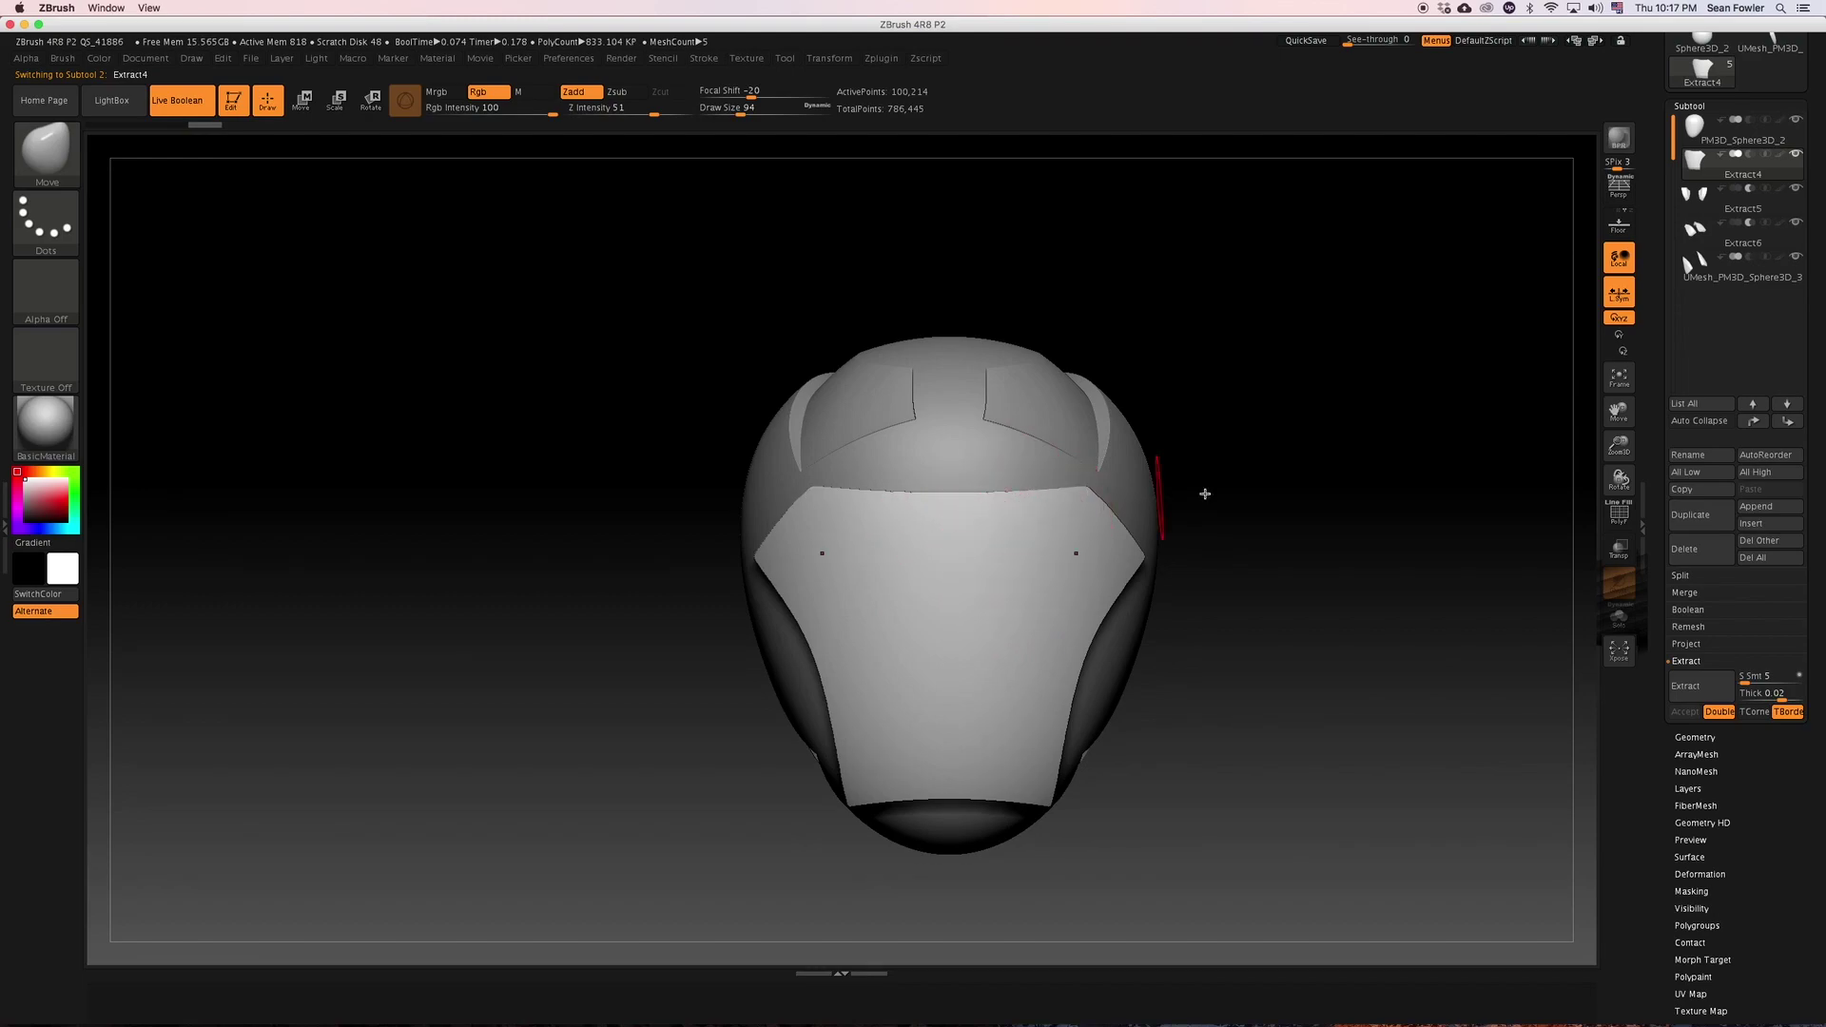
# Enlarge the Move brush to a draw size of 468 and try pulling the faceplate's side edges inward.
pyautogui.moveTo(1205, 493)
pyautogui.mouseDown()
pyautogui.moveTo(1296, 672)
pyautogui.moveTo(1309, 583)
pyautogui.moveTo(1285, 590)
pyautogui.mouseUp()
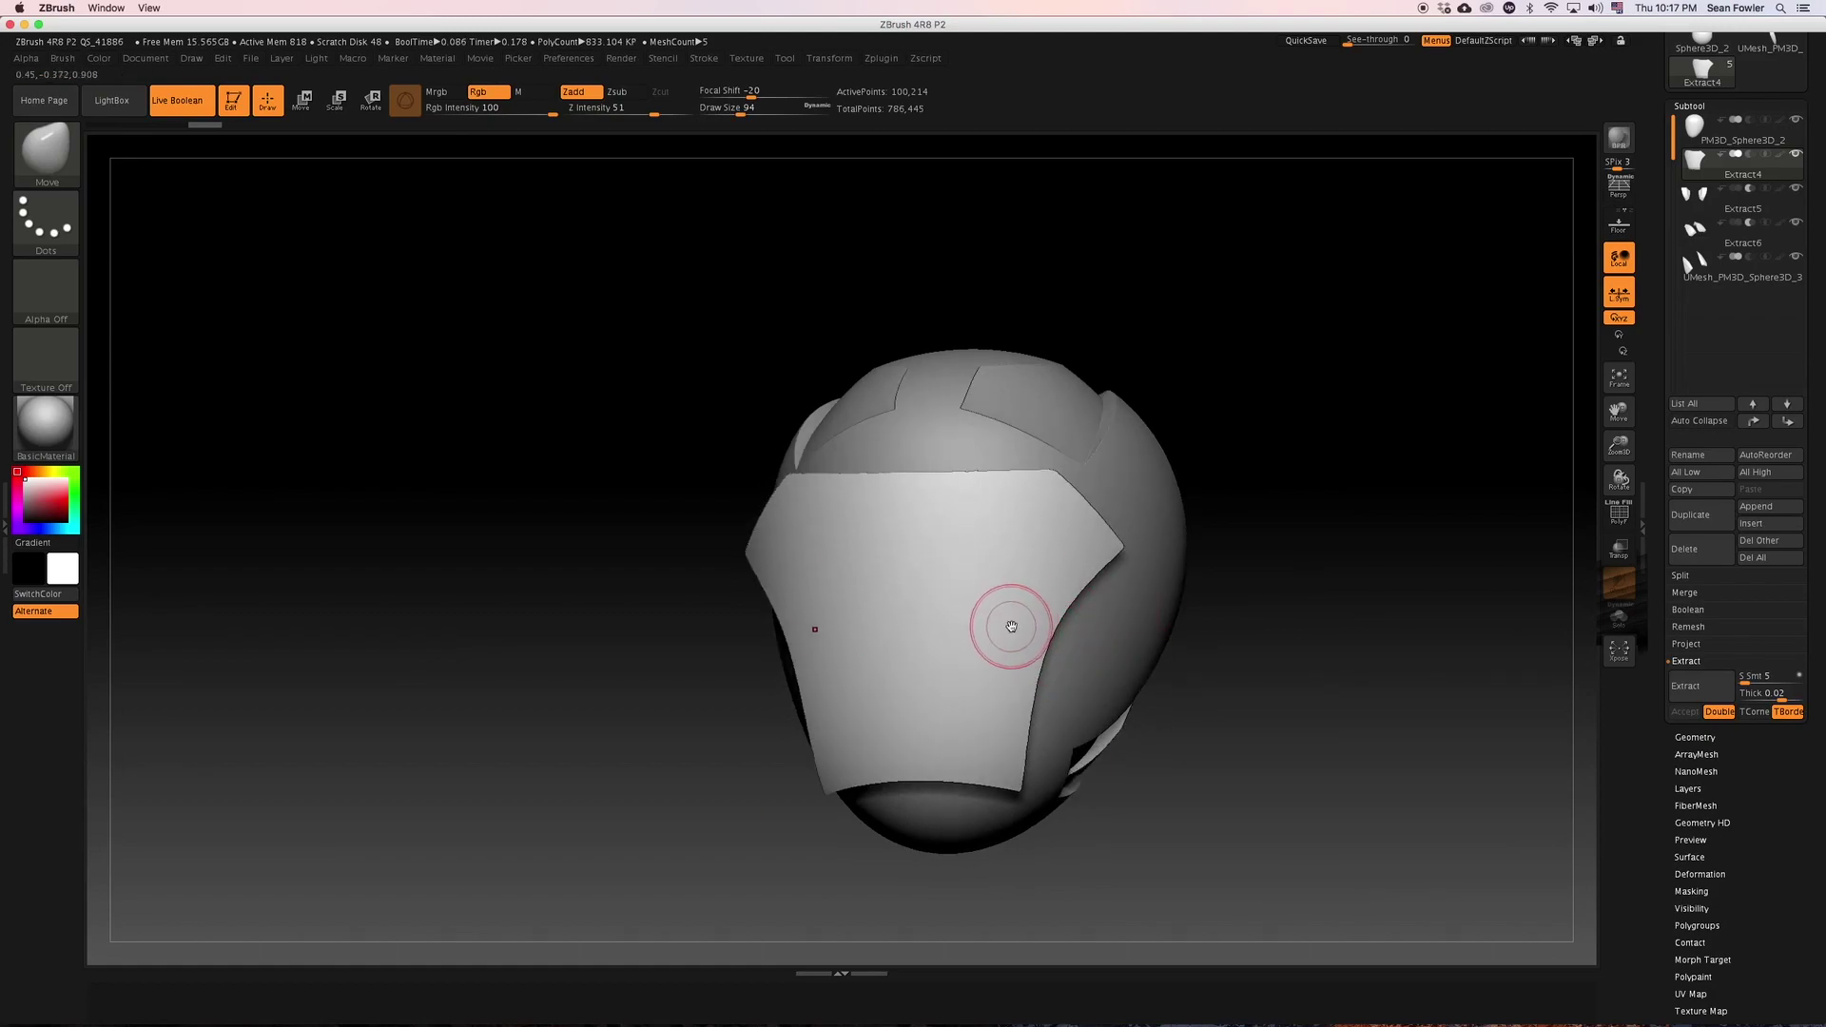
pyautogui.press('space')
pyautogui.moveTo(1011, 627)
pyautogui.mouseDown()
pyautogui.moveTo(1060, 630)
pyautogui.moveTo(1036, 627)
pyautogui.moveTo(1054, 593)
pyautogui.mouseUp()
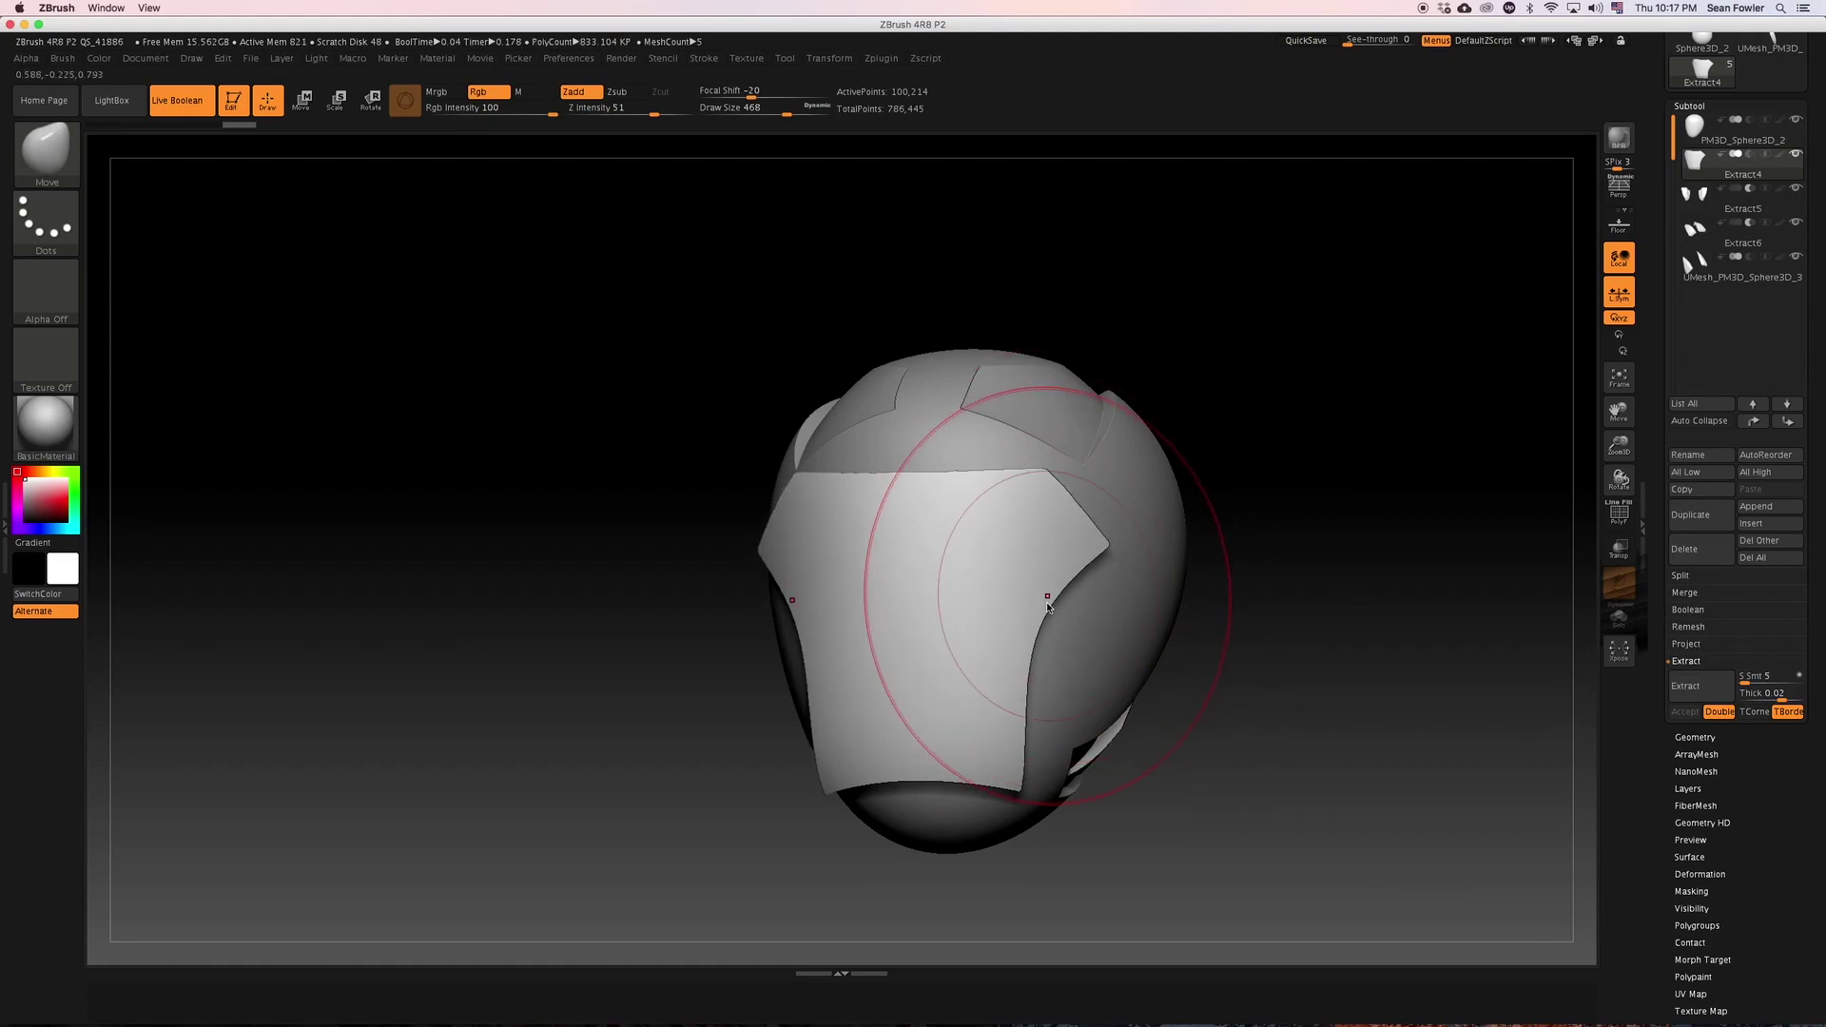
pyautogui.hotkey('ctrl', 'z')
# Reshape the faceplate's lower sides and dip its brow edge with the Move brush, undoing the last two pulls.
pyautogui.moveTo(1026, 681)
pyautogui.mouseDown()
pyautogui.moveTo(1043, 702)
pyautogui.moveTo(1018, 692)
pyautogui.mouseUp()
pyautogui.moveTo(1046, 629)
pyautogui.keyDown('shift'); pyautogui.mouseDown()
pyautogui.moveTo(1015, 652)
pyautogui.moveTo(1062, 646)
pyautogui.moveTo(1043, 632)
pyautogui.mouseUp(); pyautogui.keyUp('shift')
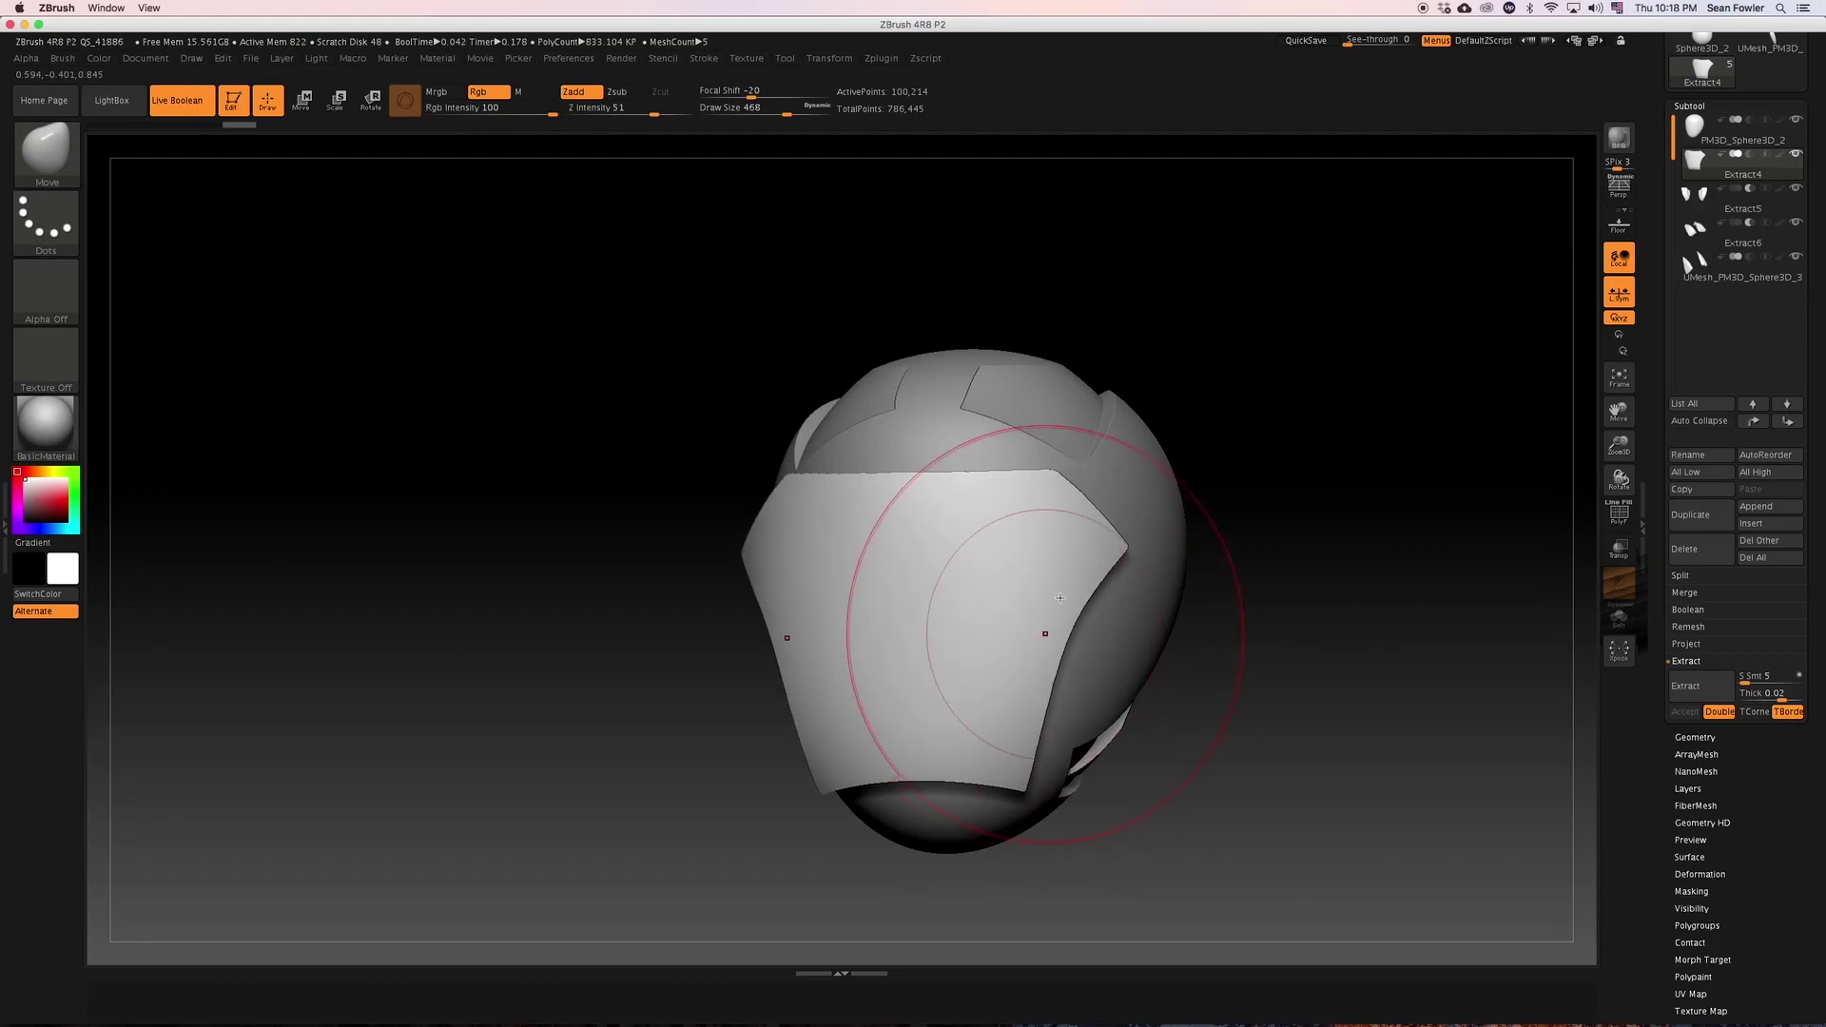
pyautogui.moveTo(978, 513); pyautogui.dragTo(932, 498)
pyautogui.keyDown('shift'); pyautogui.moveTo(1070, 495); pyautogui.dragTo(1088, 533); pyautogui.keyUp('shift')
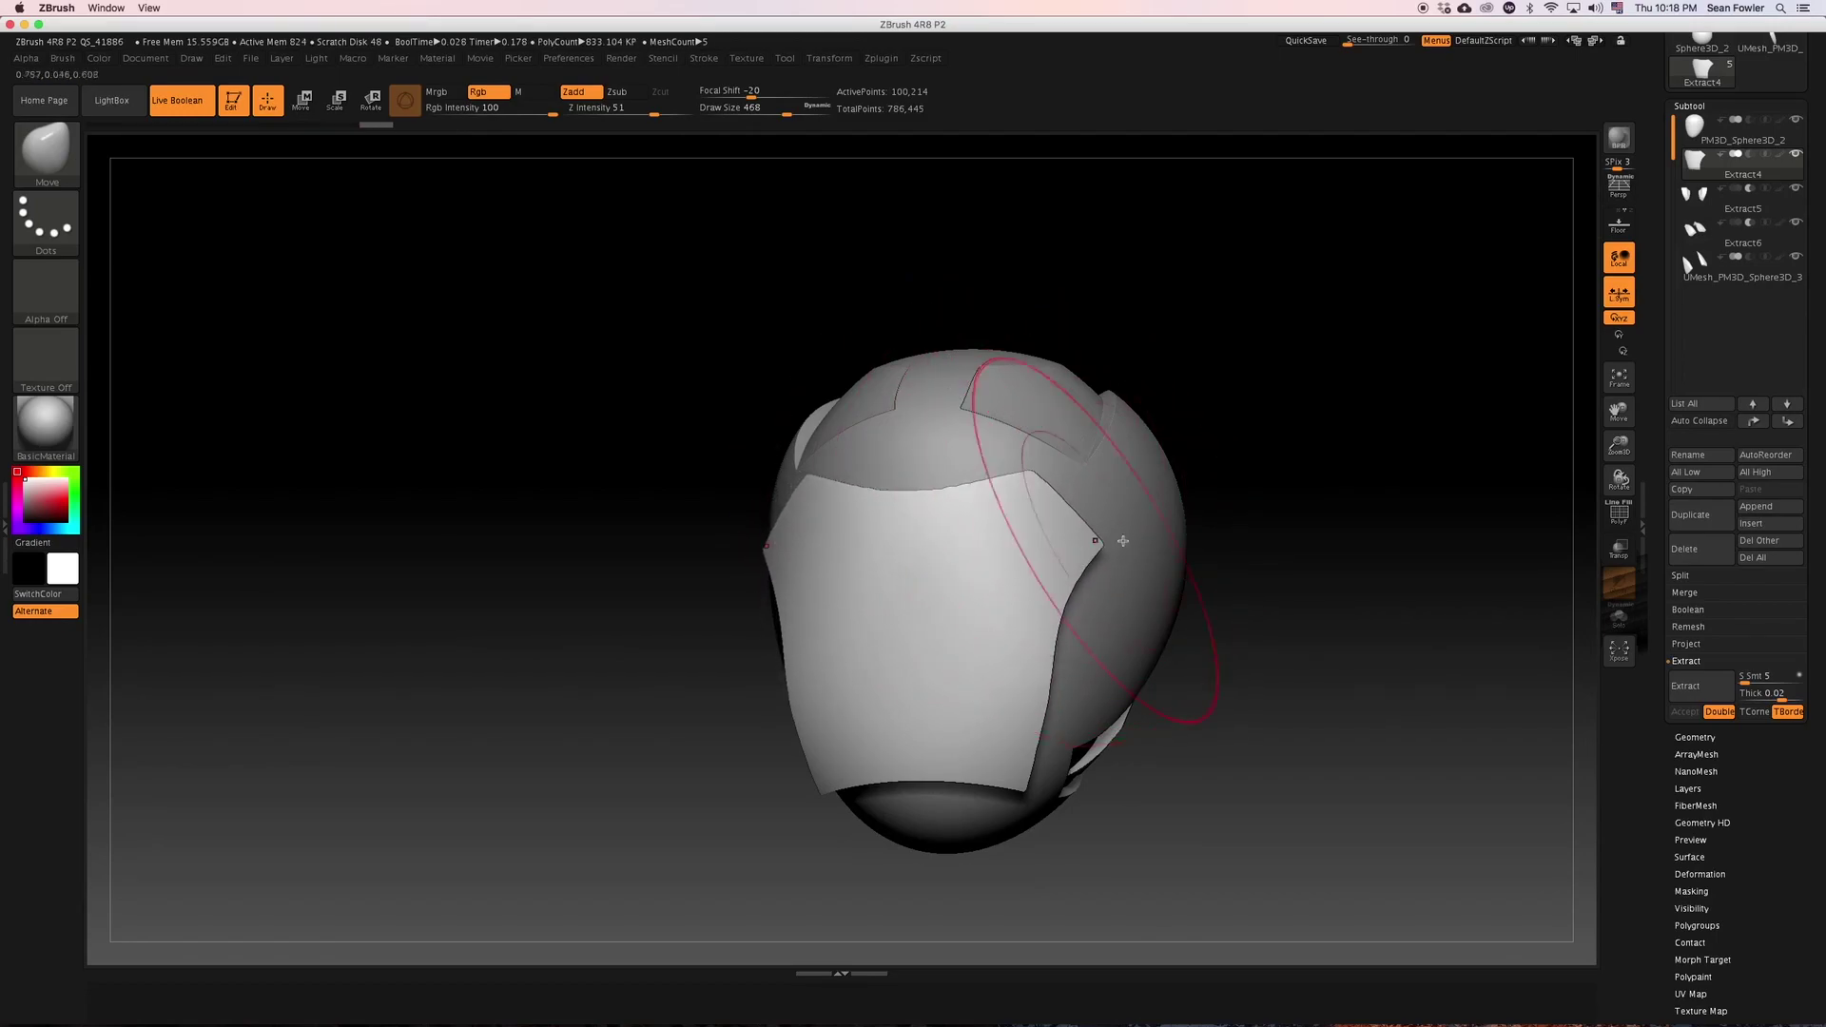
pyautogui.moveTo(1313, 607); pyautogui.dragTo(1222, 673)
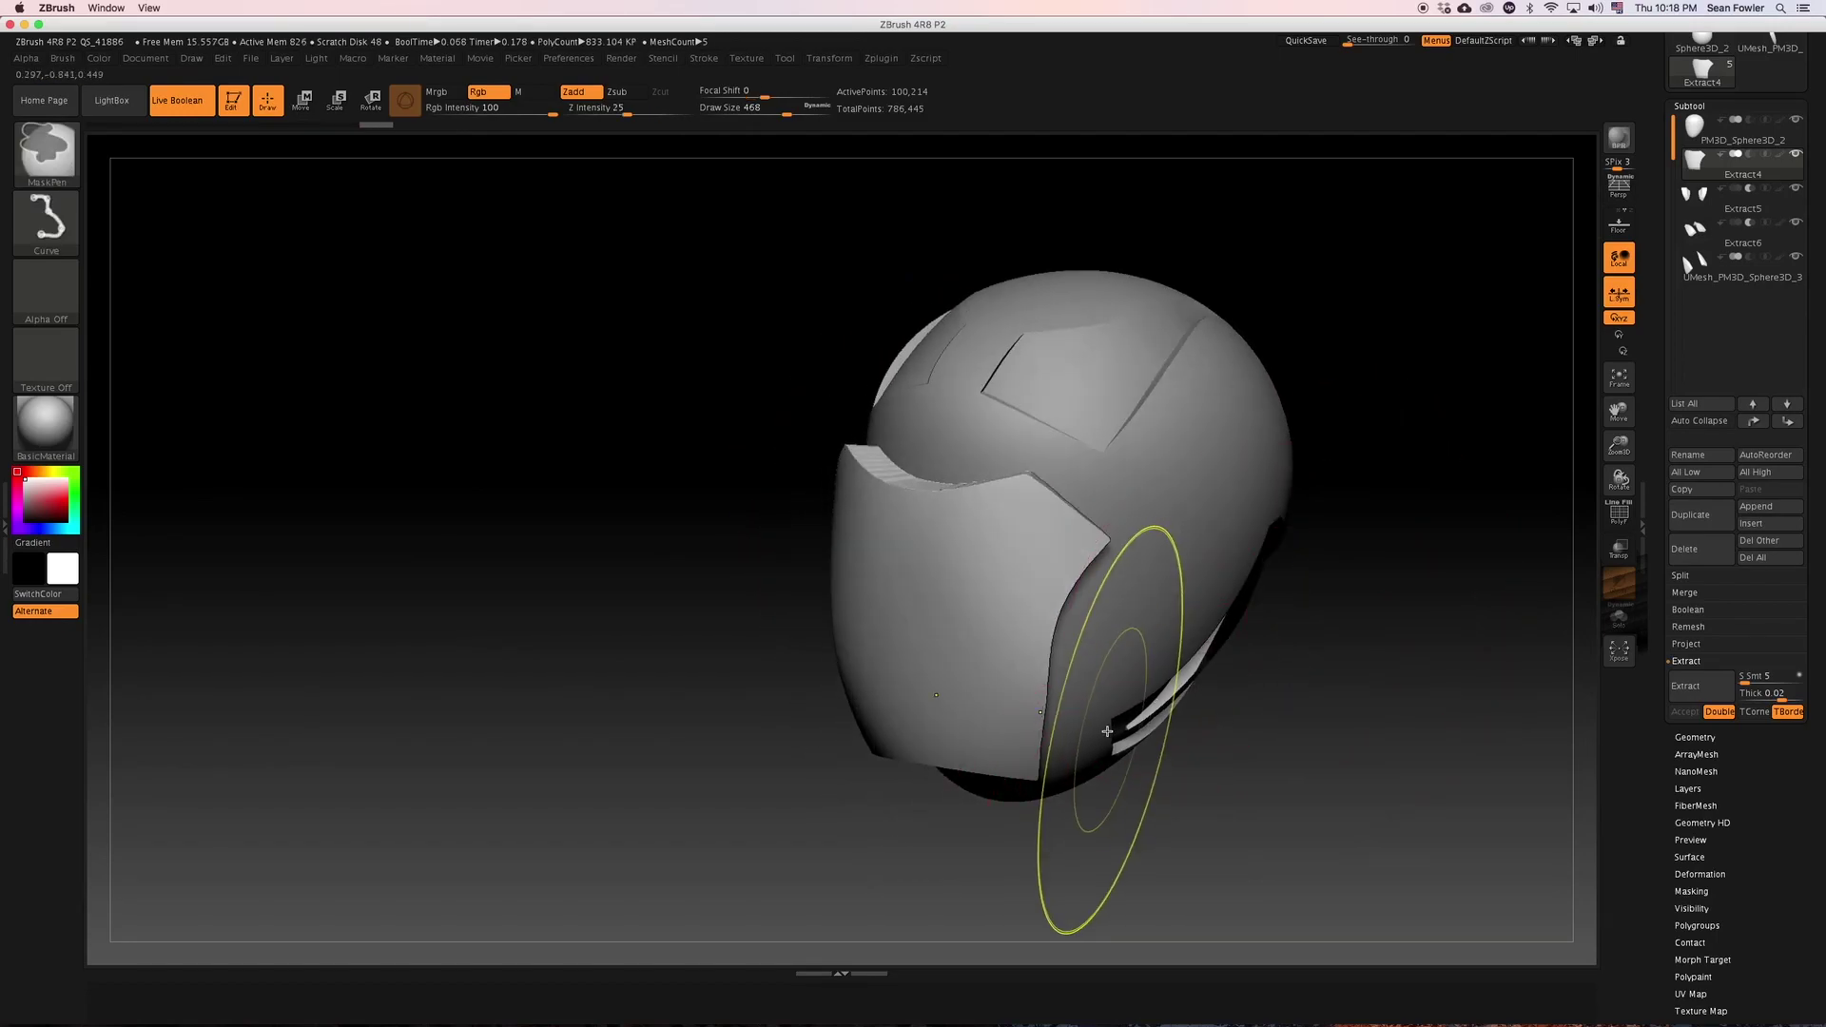
pyautogui.press('cmd+z')
pyautogui.press('cmd+z')
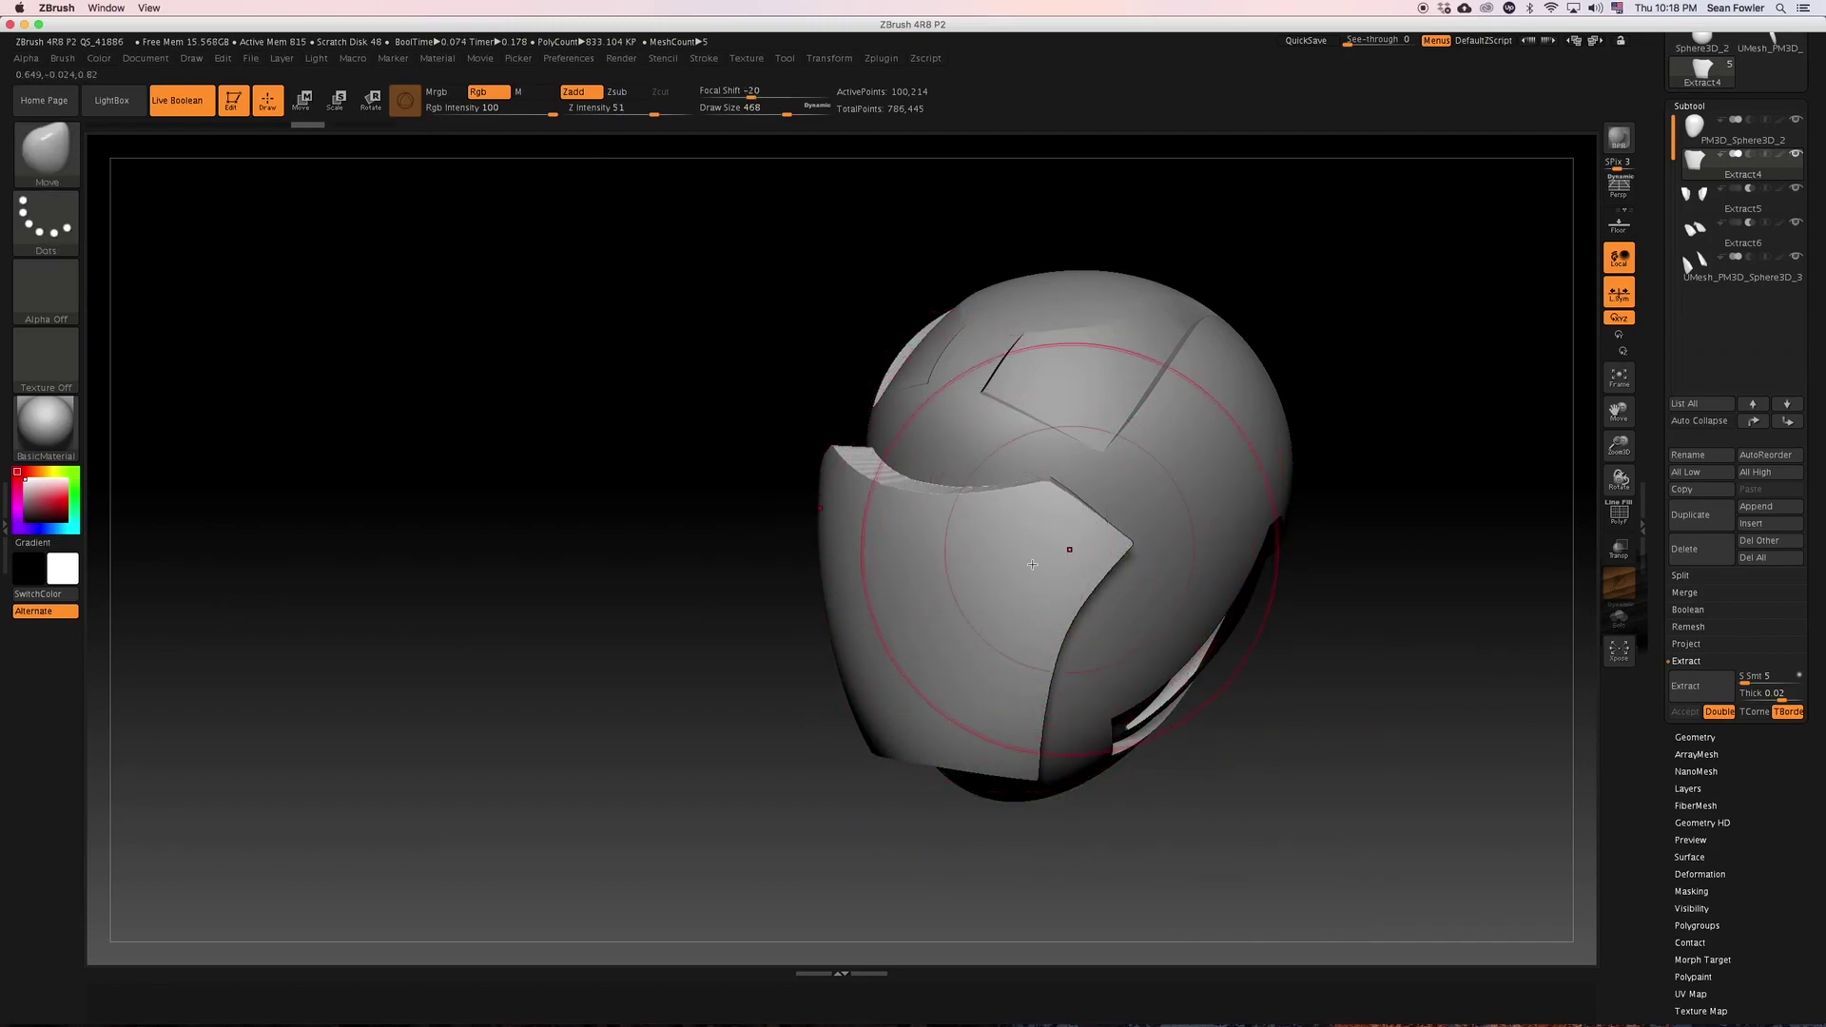
# Centre the transform gizmo on the faceplate and scale the plate along its width (X axis).
pyautogui.moveTo(763, 820); pyautogui.dragTo(790, 795)
pyautogui.press('r')
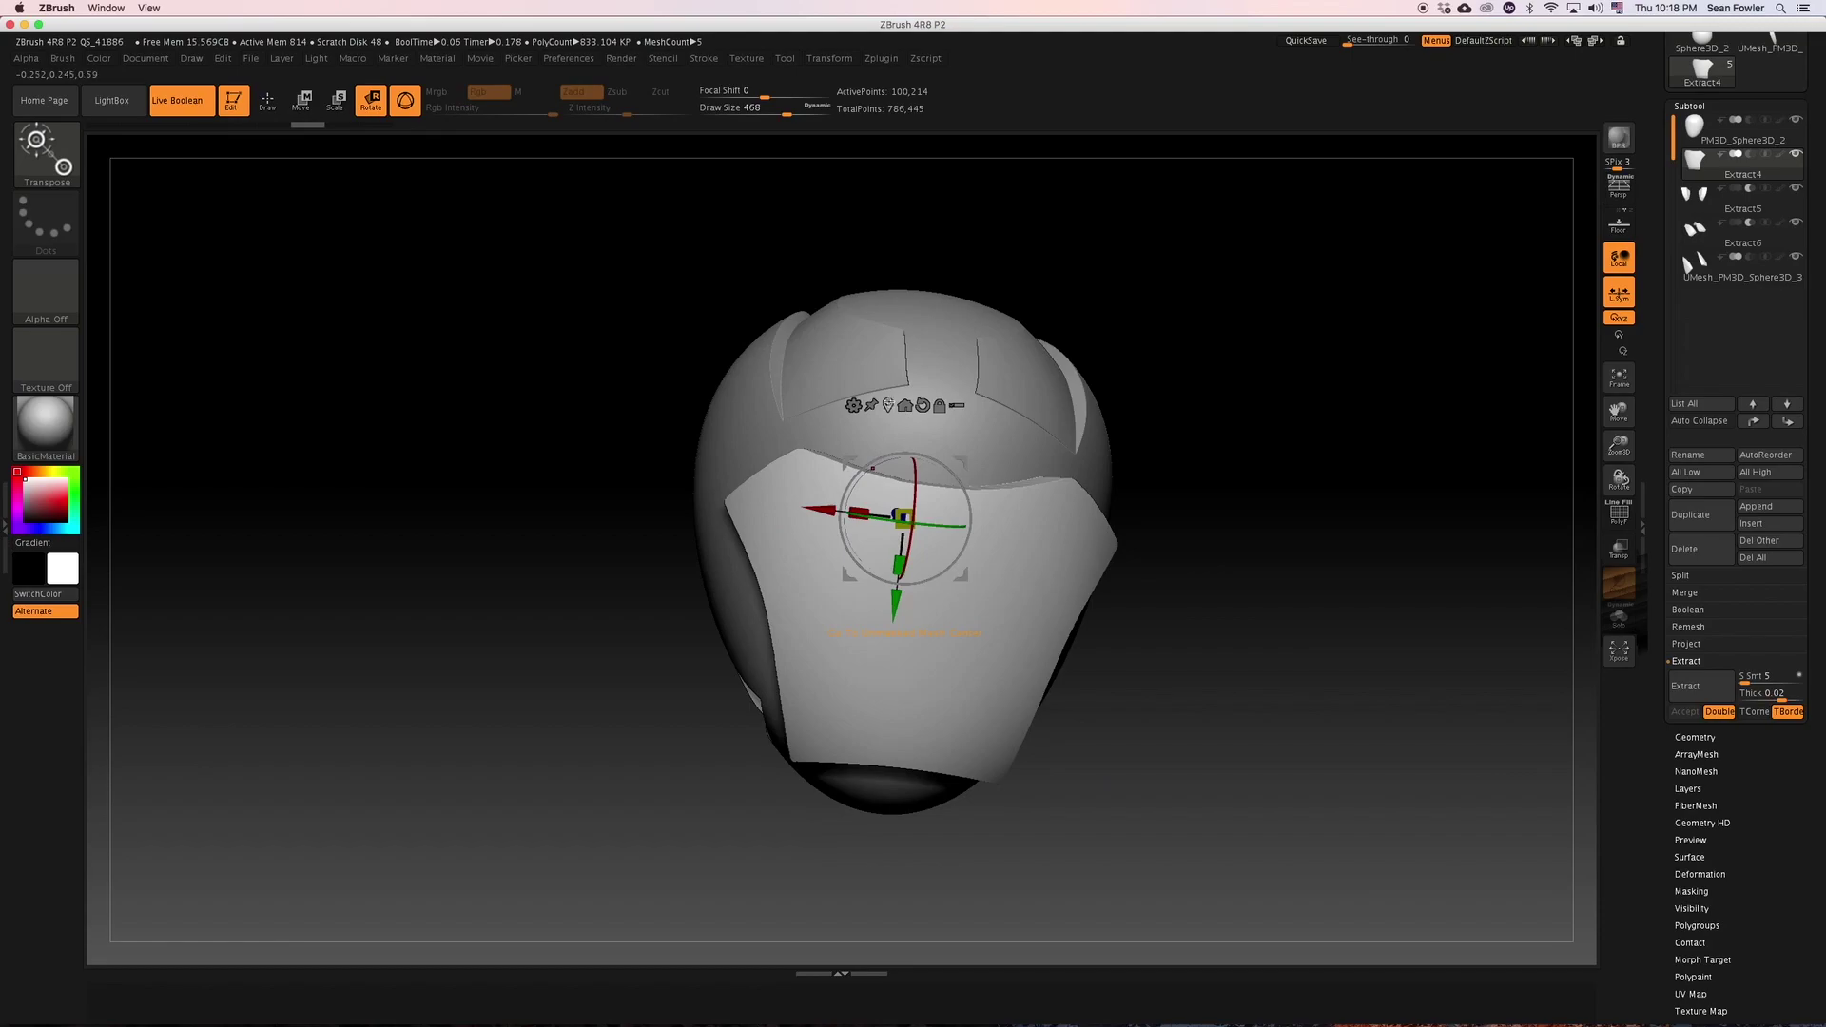
pyautogui.click(887, 405)
pyautogui.moveTo(1282, 672); pyautogui.dragTo(1237, 666)
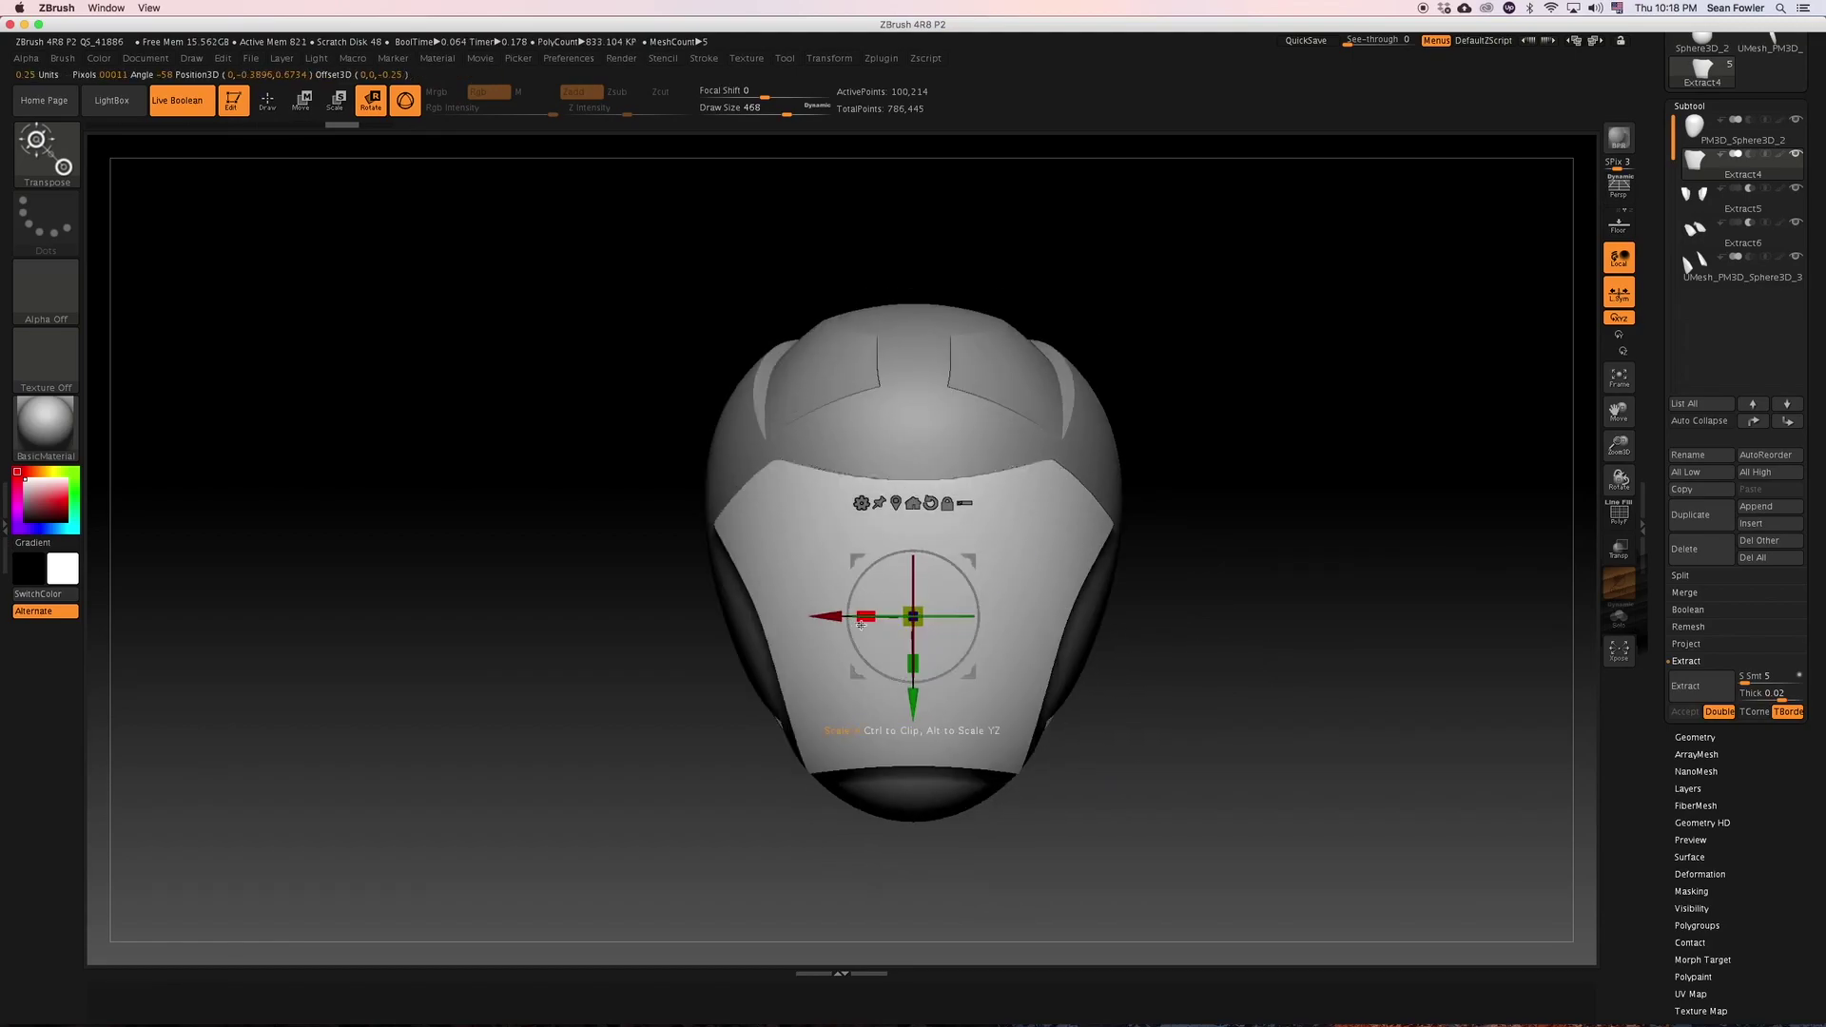
pyautogui.moveTo(865, 615); pyautogui.dragTo(921, 676)
pyautogui.moveTo(1255, 611); pyautogui.dragTo(1017, 643)
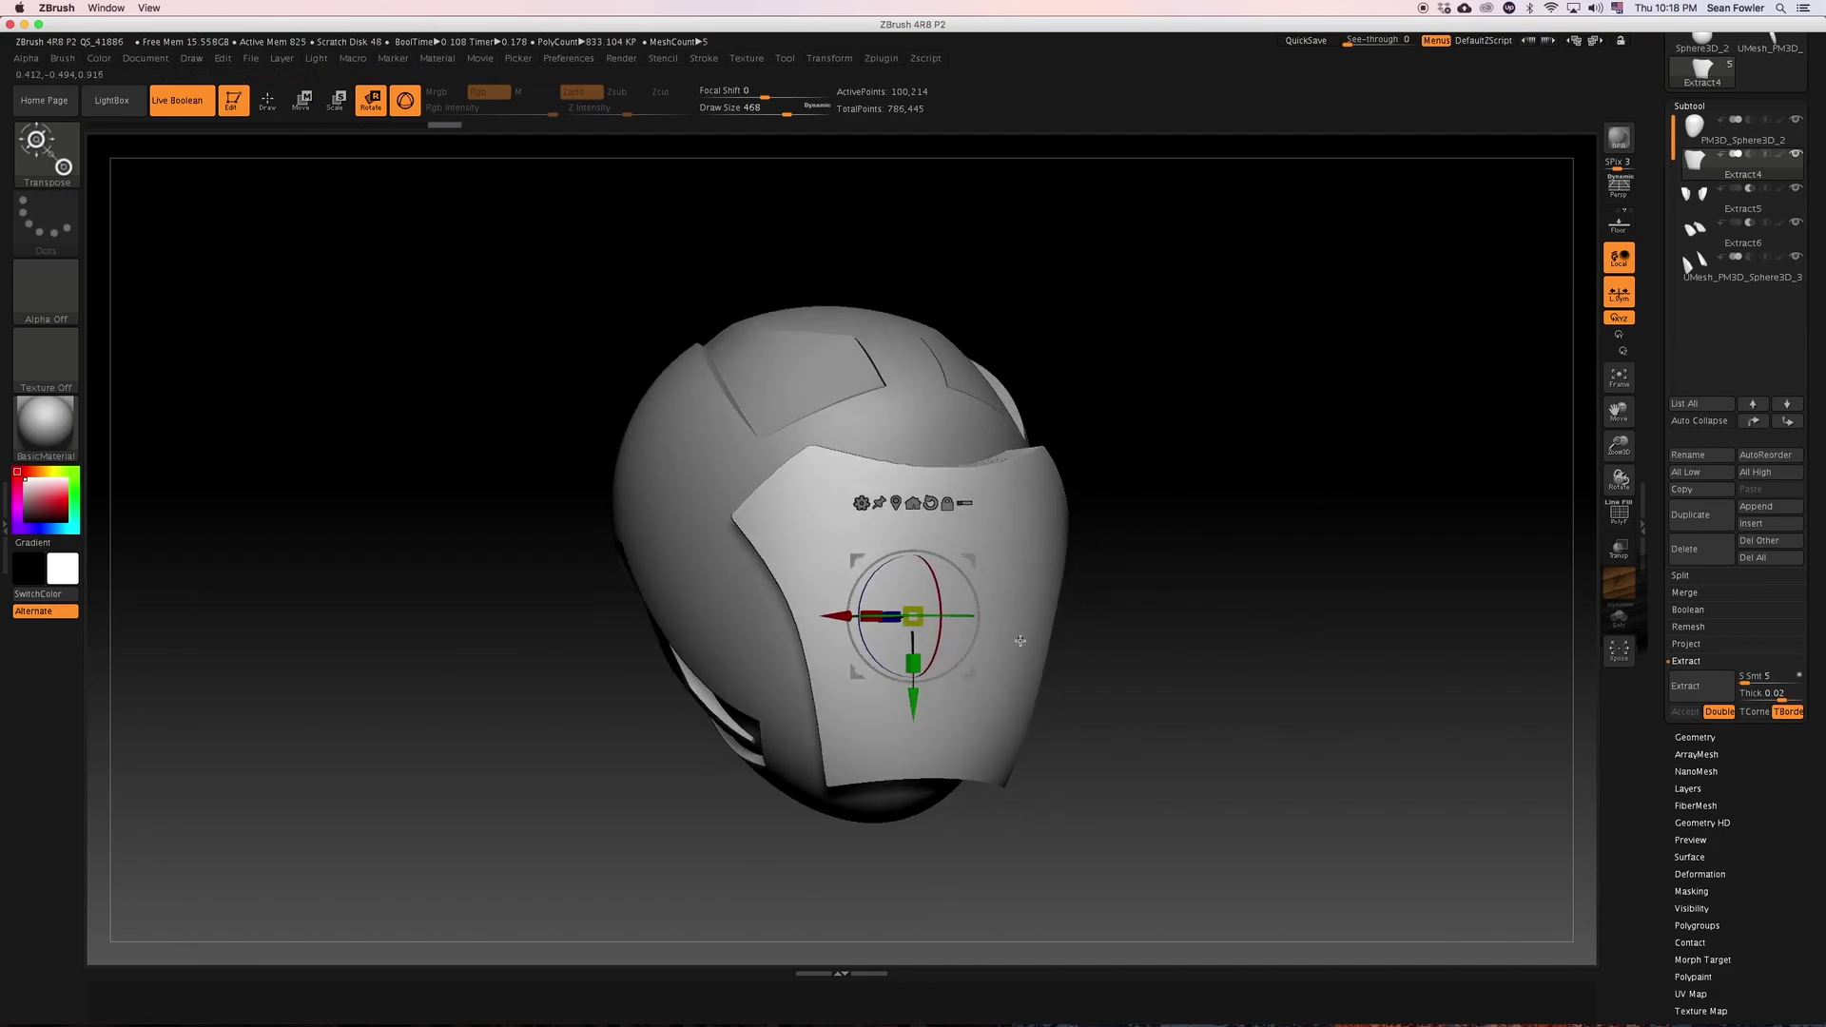
# Shift the faceplate up the head by about 0.062 along the gizmo's vertical axis and return to the Move brush.
pyautogui.press('q')
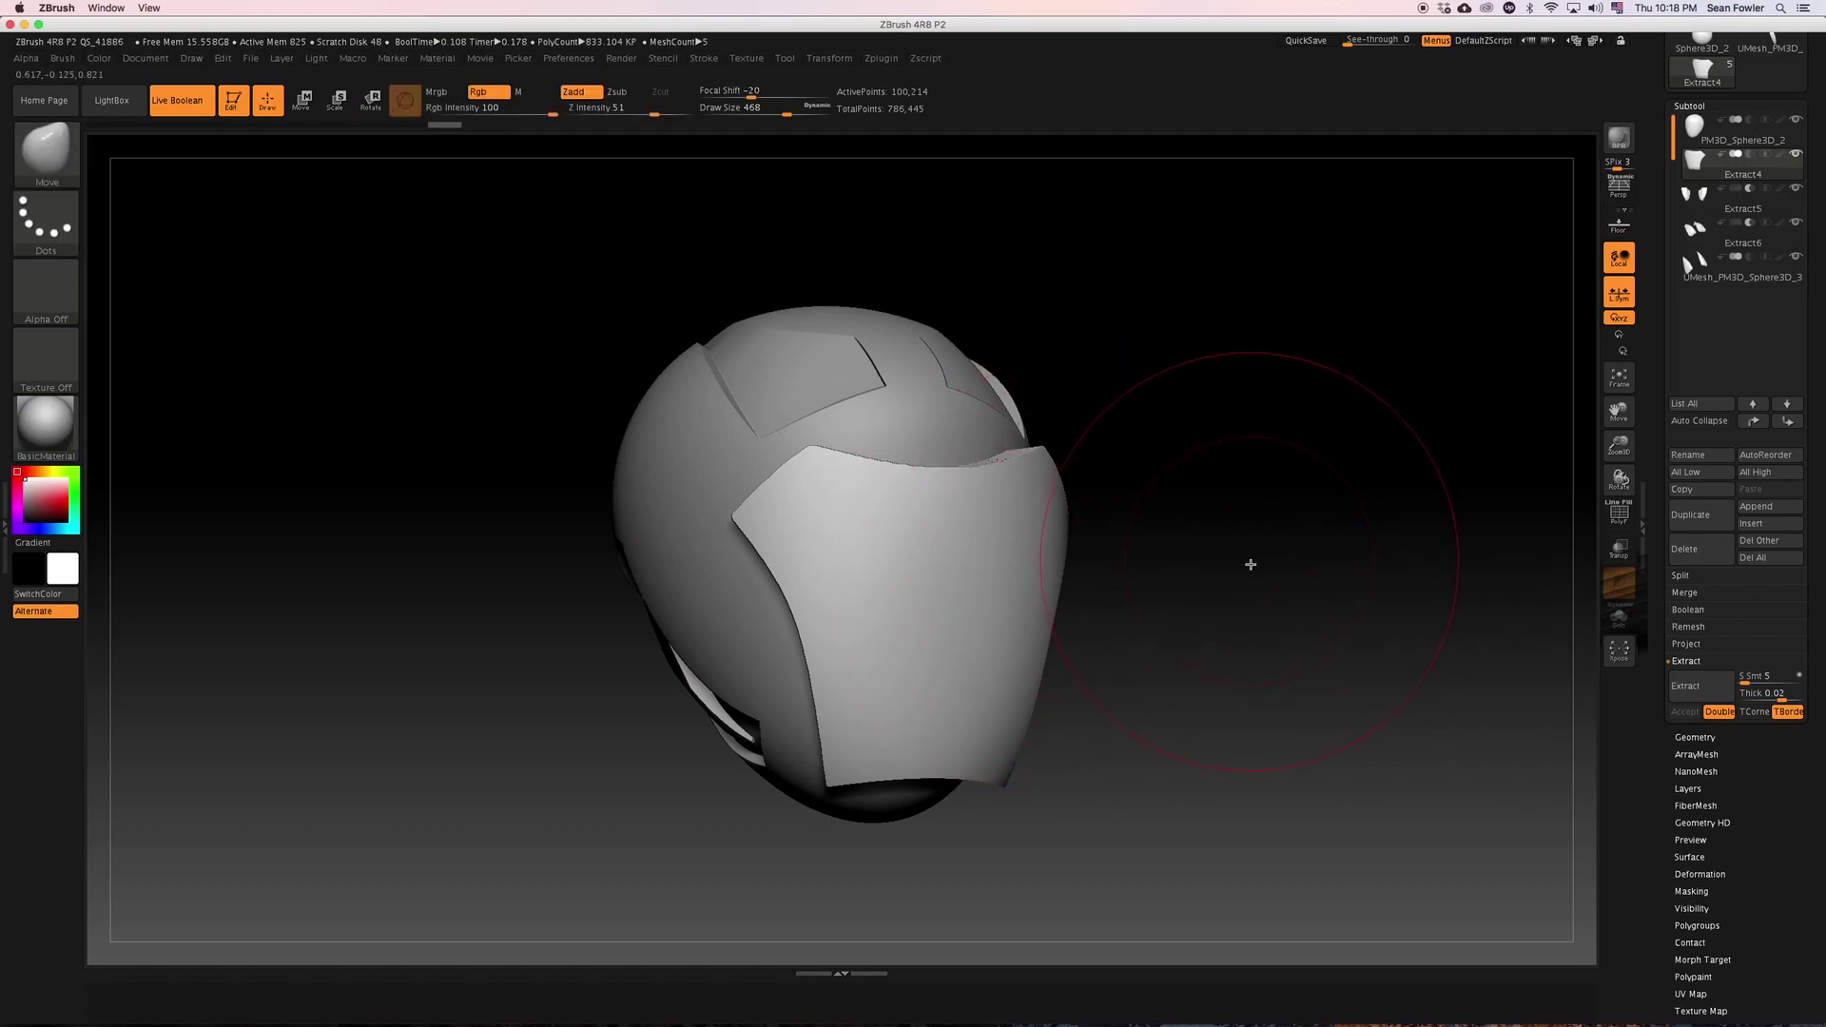
pyautogui.moveTo(1251, 564); pyautogui.dragTo(999, 551)
pyautogui.press('w')
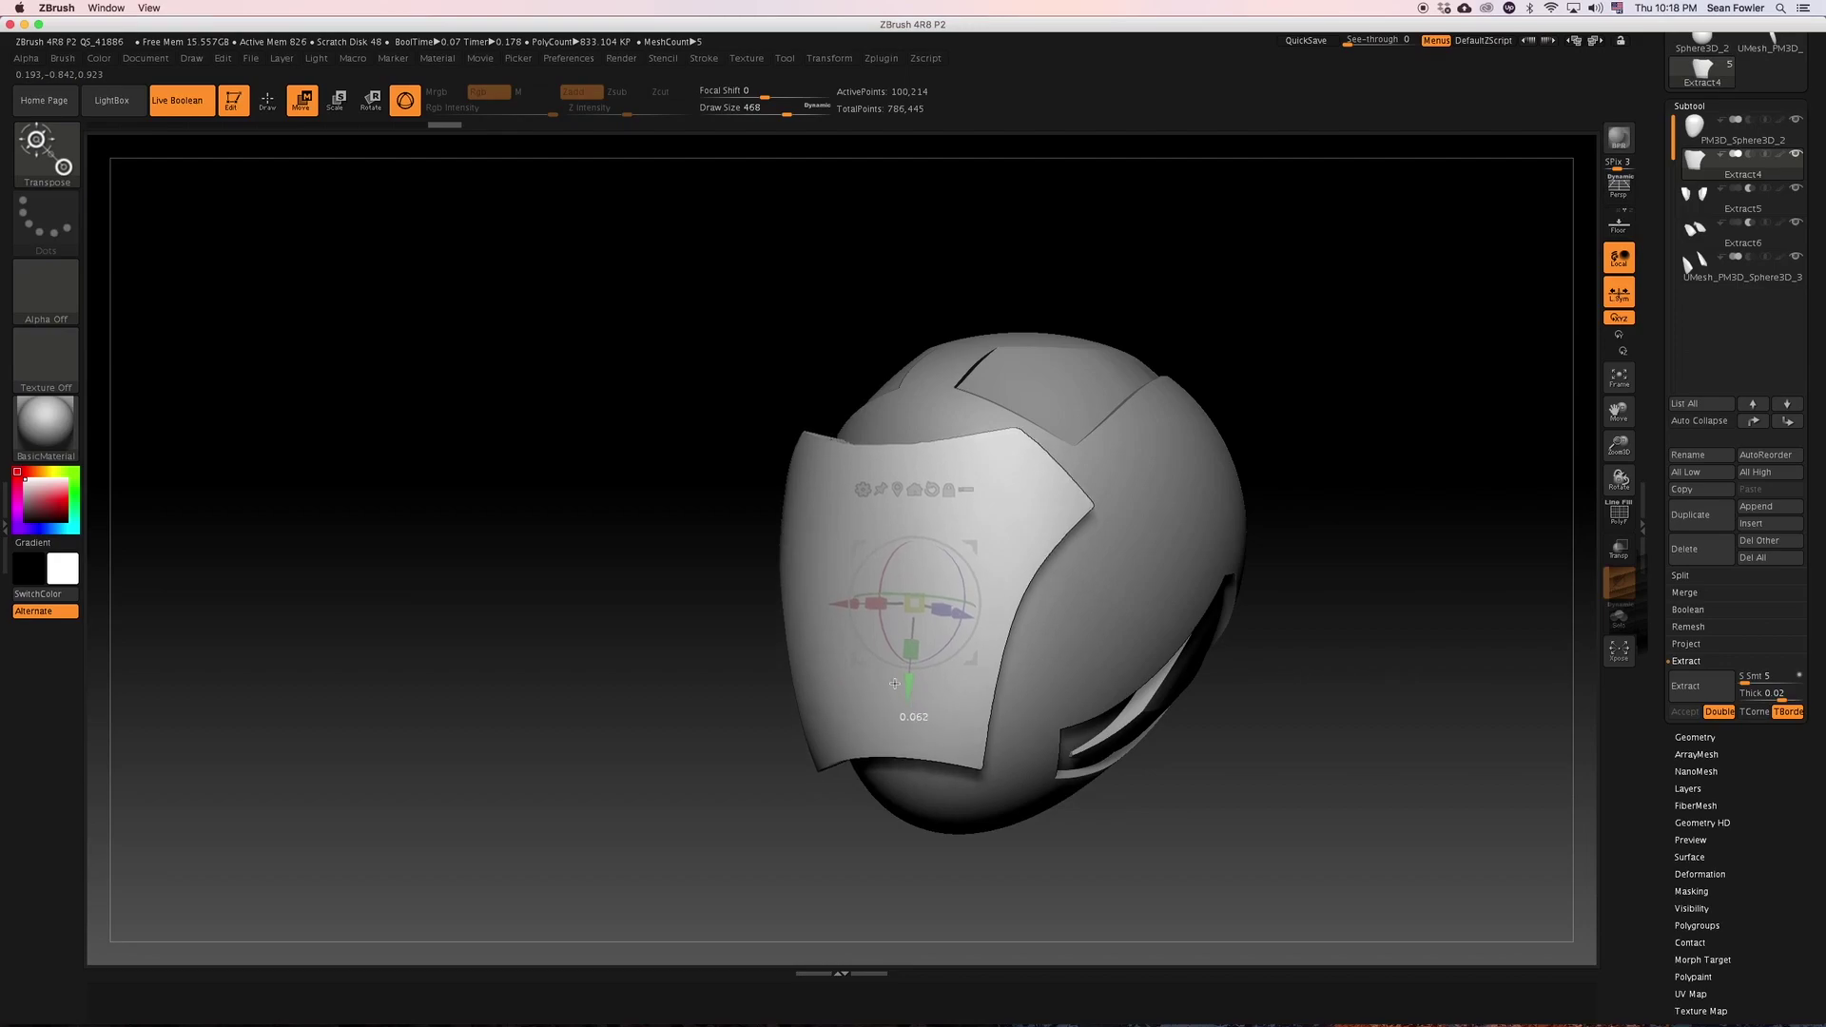
pyautogui.moveTo(754, 831); pyautogui.dragTo(781, 820)
pyautogui.press('q')
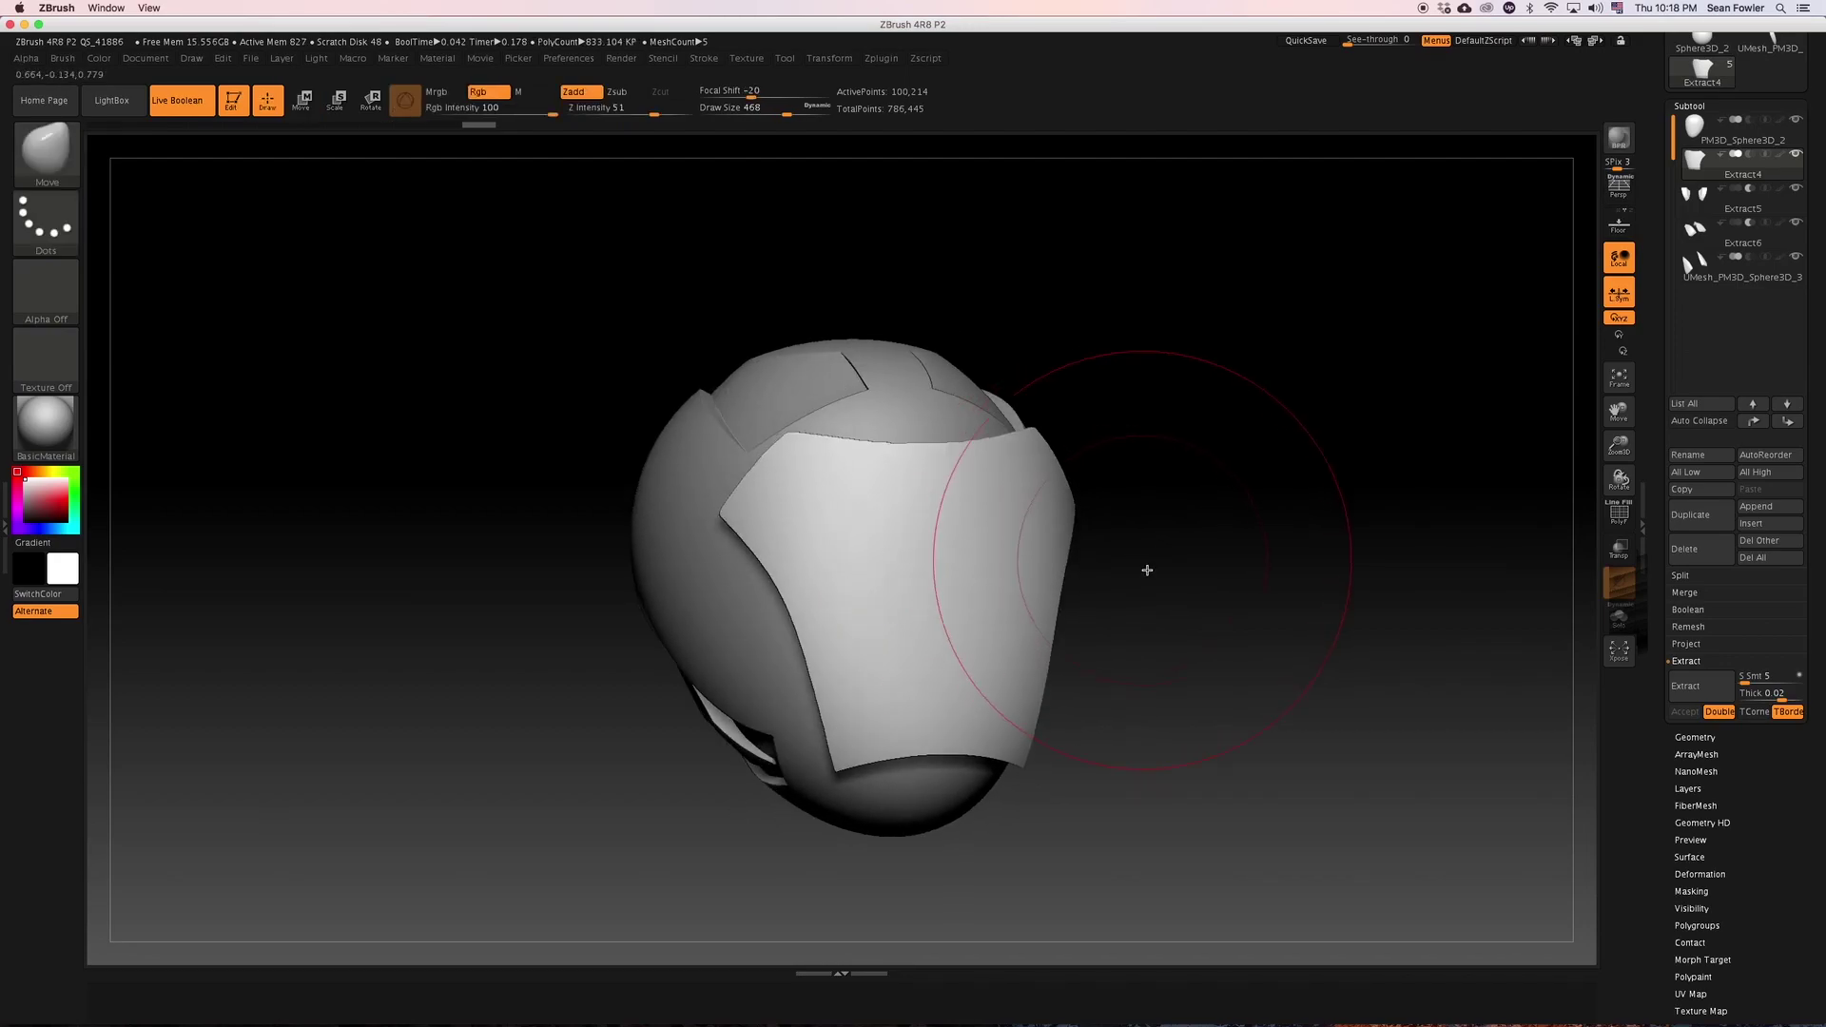
# Examine the faceplate's shape, thickness and polygon flow from the front and sides, with the PolyFrame wireframe turned on.
pyautogui.moveTo(1145, 567)
pyautogui.mouseDown()
pyautogui.moveTo(1214, 611)
pyautogui.moveTo(1145, 619)
pyautogui.moveTo(1027, 549)
pyautogui.mouseUp()
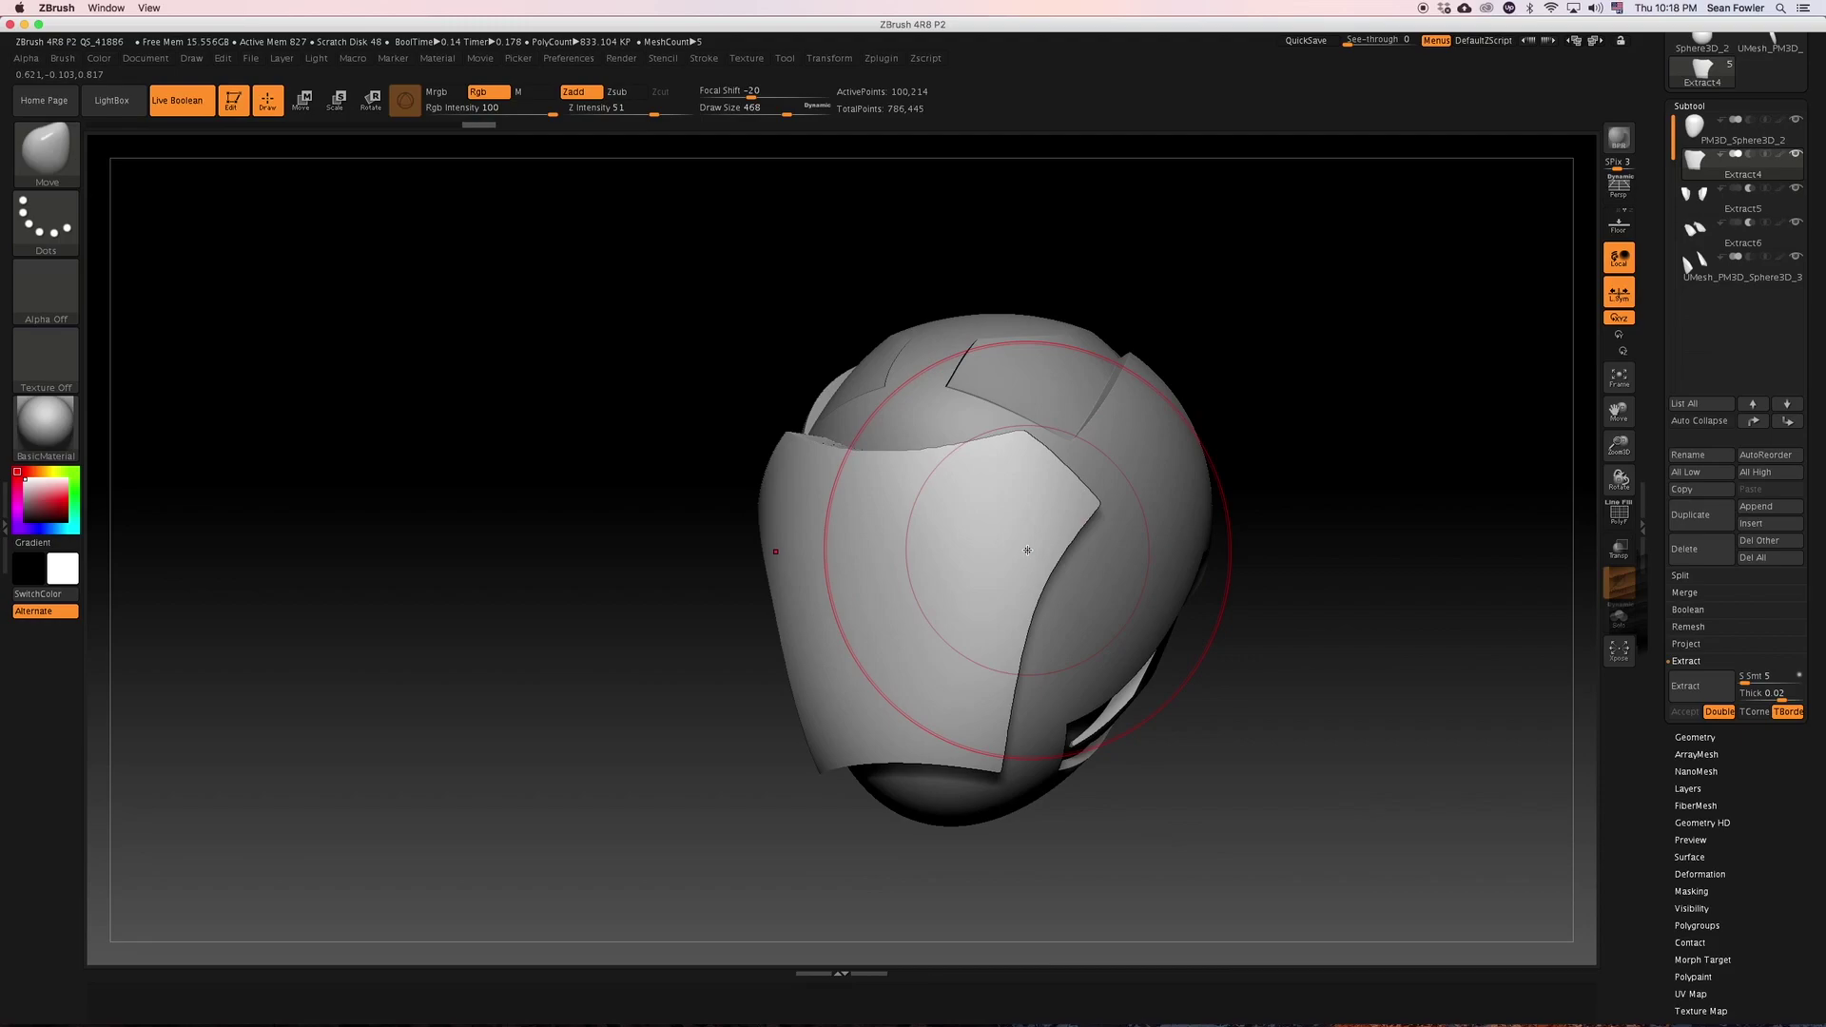
pyautogui.moveTo(1310, 590)
pyautogui.mouseDown()
pyautogui.moveTo(1308, 612)
pyautogui.moveTo(1353, 619)
pyautogui.mouseUp()
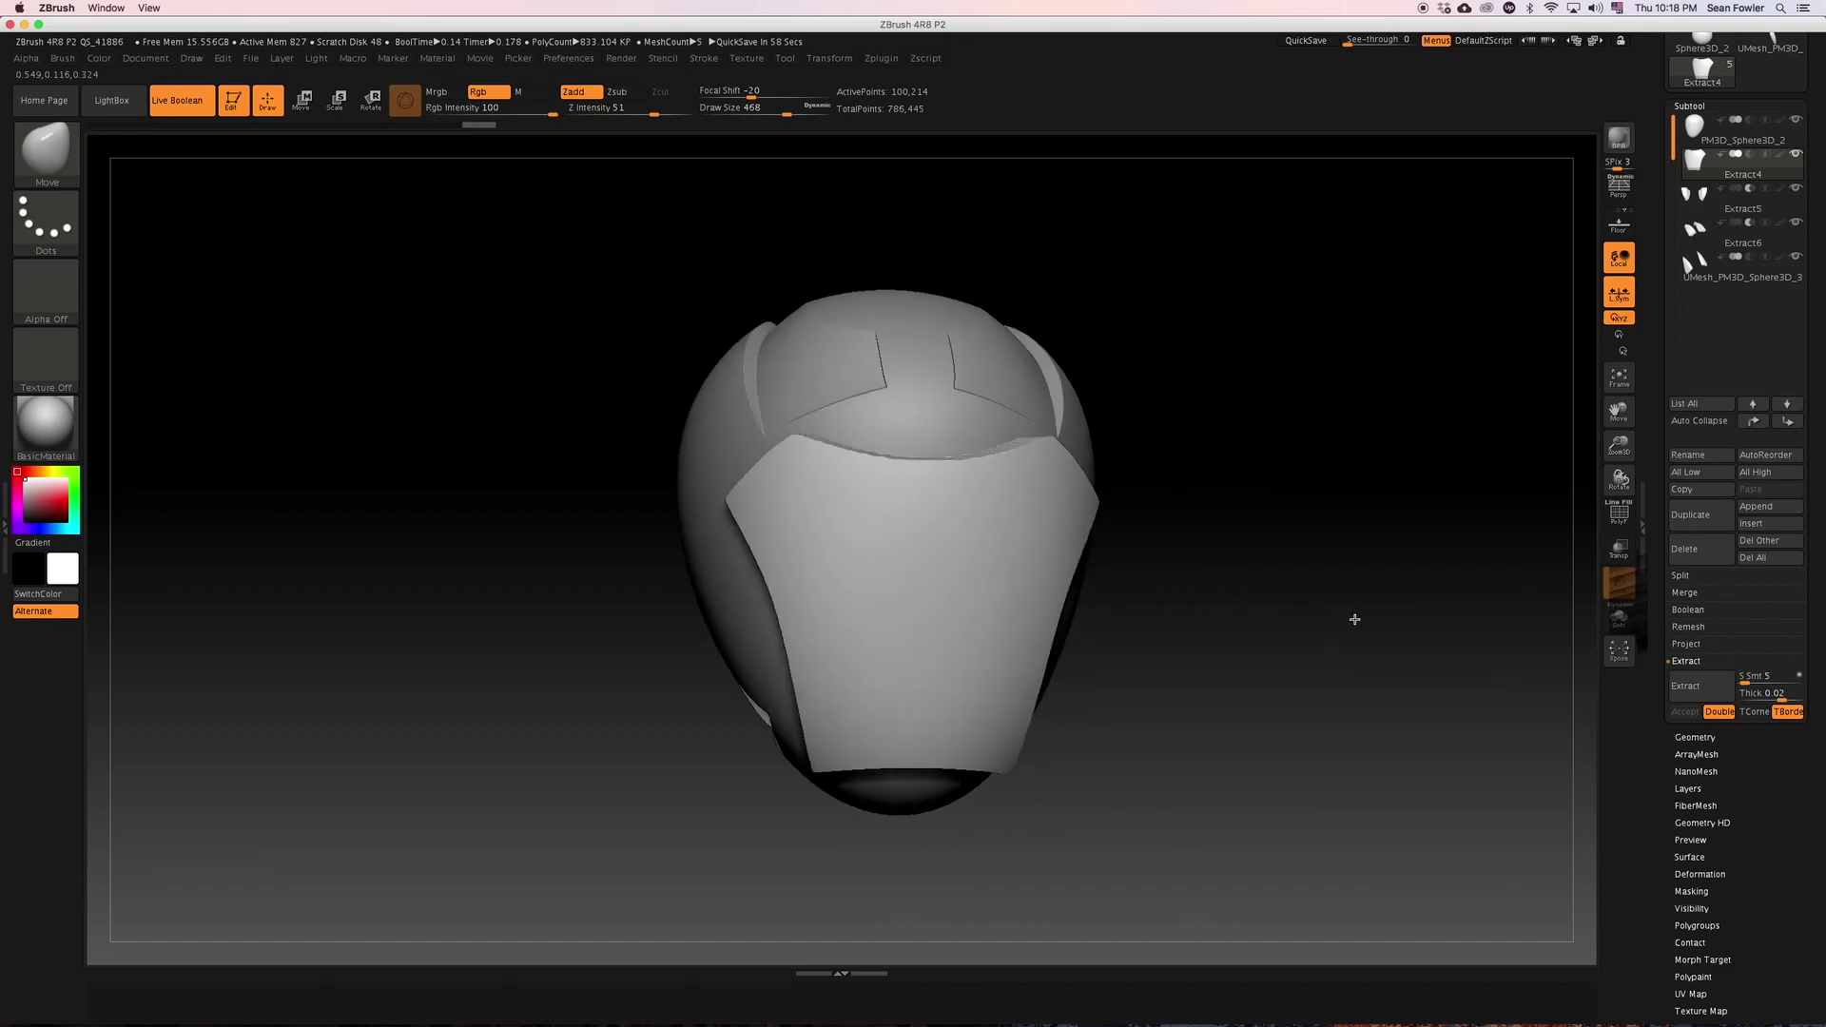
pyautogui.moveTo(1231, 617)
pyautogui.mouseDown()
pyautogui.moveTo(1292, 636)
pyautogui.moveTo(1173, 591)
pyautogui.moveTo(960, 653)
pyautogui.mouseUp()
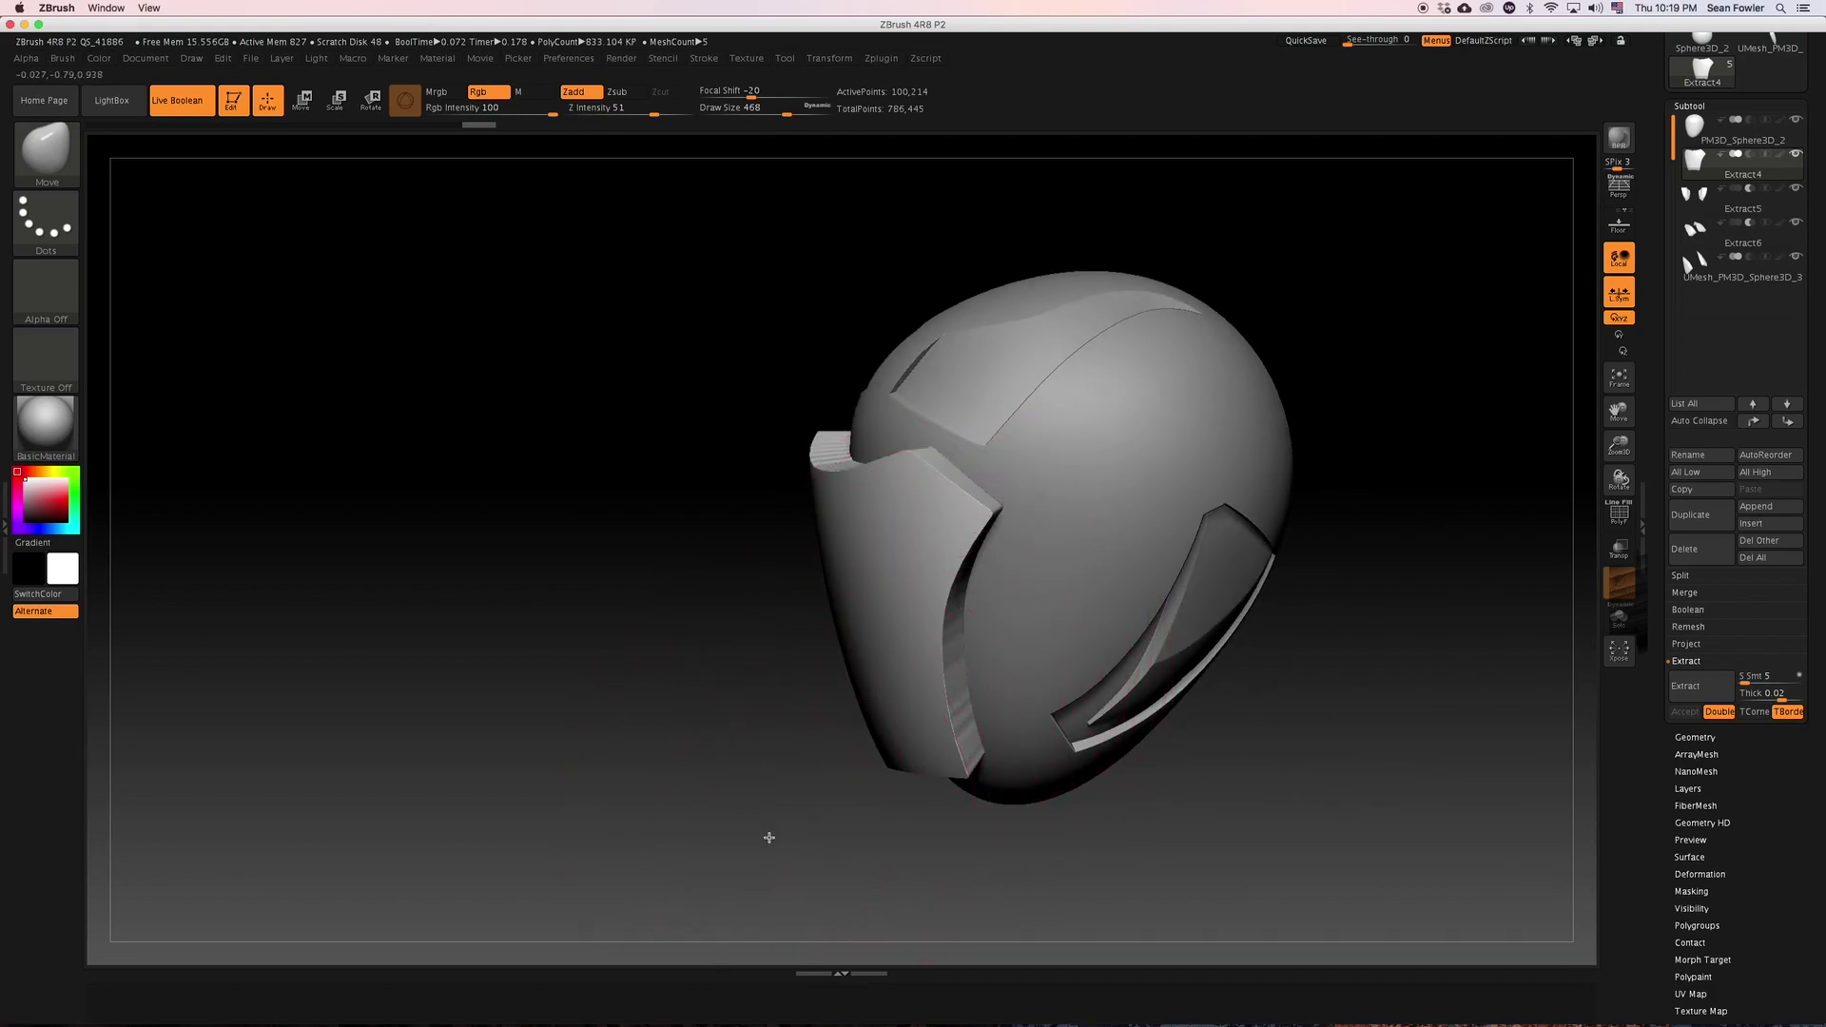
pyautogui.moveTo(769, 837)
pyautogui.mouseDown()
pyautogui.moveTo(750, 831)
pyautogui.moveTo(765, 799)
pyautogui.moveTo(802, 856)
pyautogui.moveTo(824, 843)
pyautogui.mouseUp()
pyautogui.press('shift')
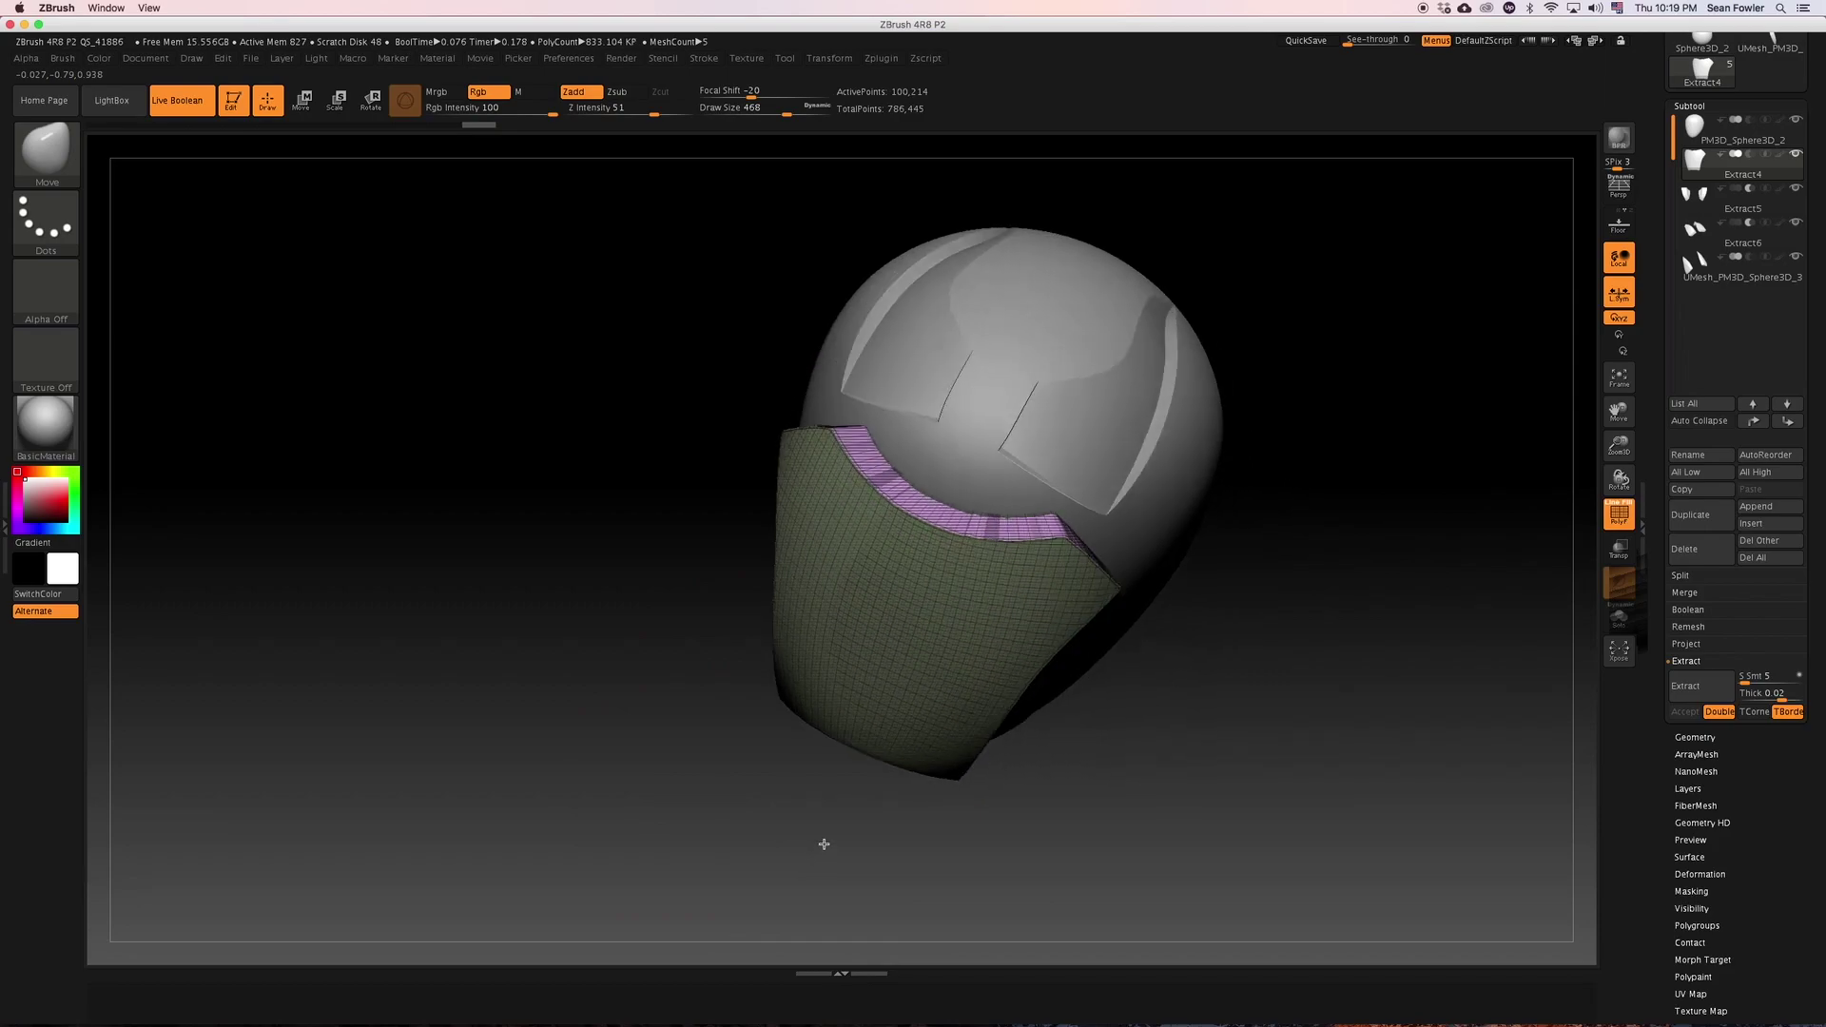
pyautogui.moveTo(1451, 526)
pyautogui.mouseDown()
pyautogui.moveTo(1397, 586)
pyautogui.moveTo(1292, 640)
pyautogui.moveTo(1329, 584)
pyautogui.moveTo(1304, 538)
pyautogui.moveTo(1349, 624)
pyautogui.moveTo(1351, 590)
pyautogui.mouseUp()
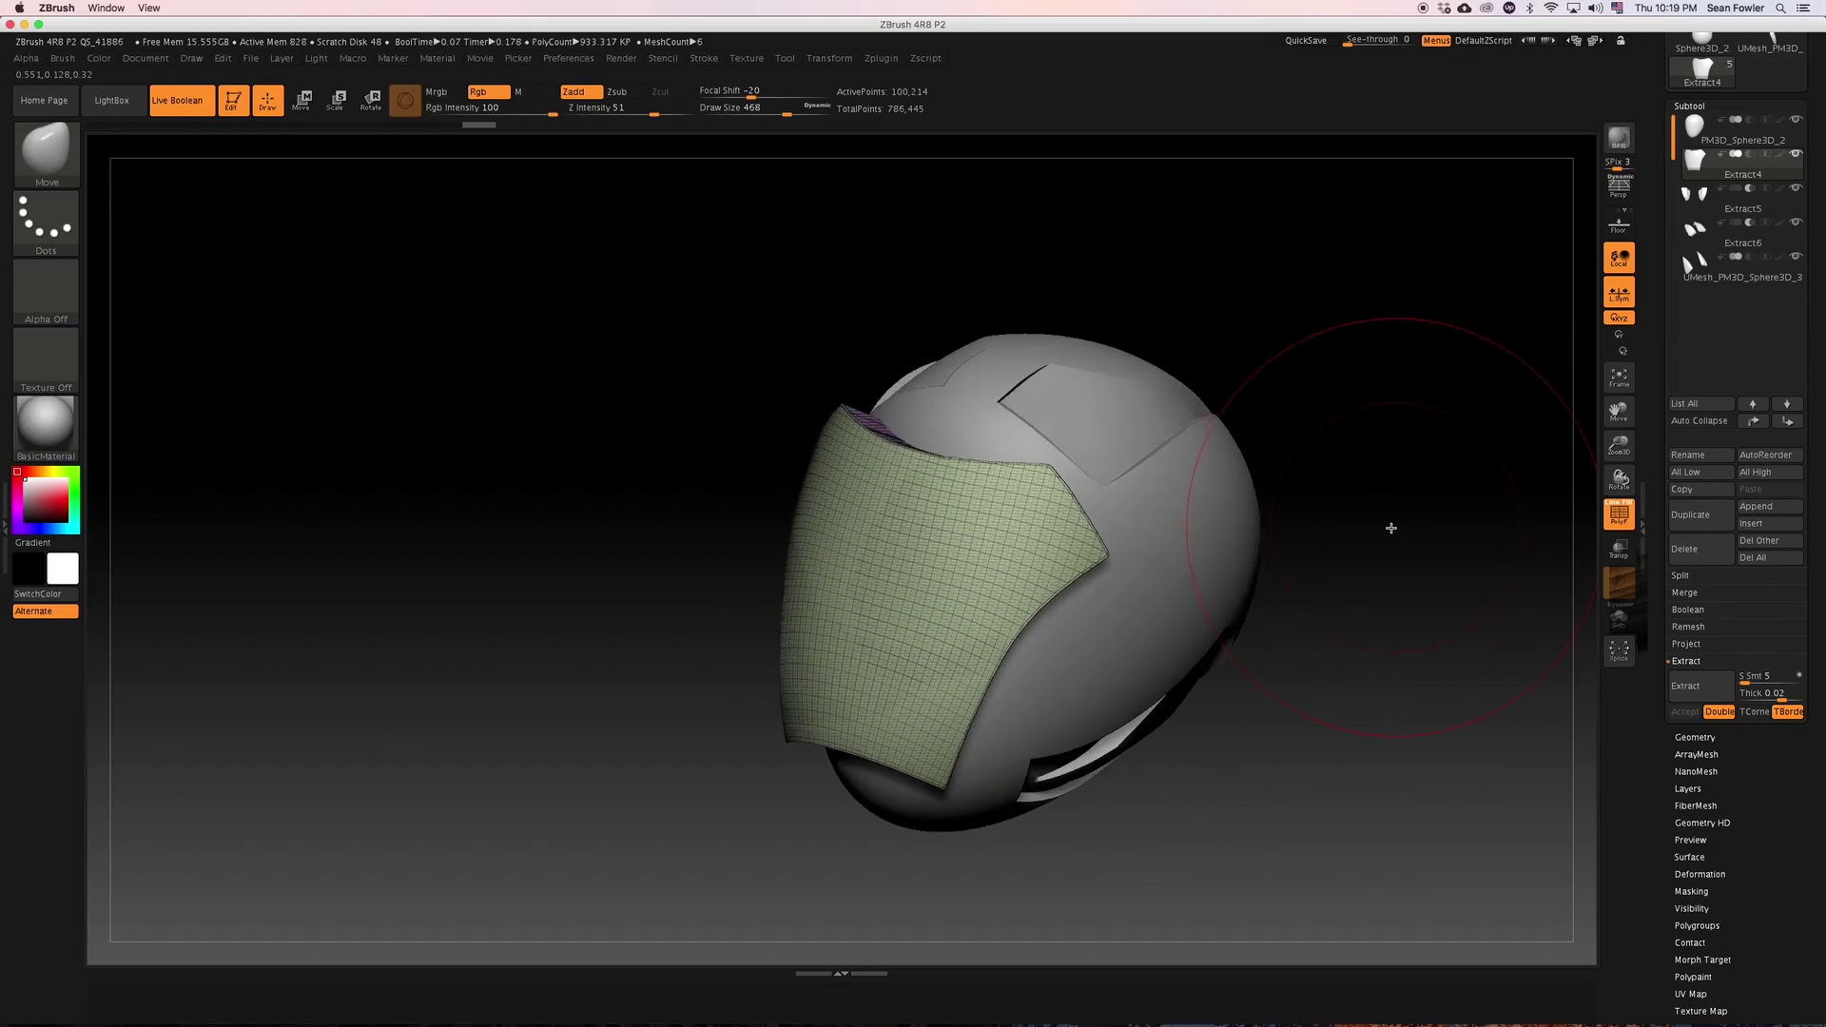
pyautogui.moveTo(1390, 527)
pyautogui.keyDown('shift'); pyautogui.mouseDown()
pyautogui.moveTo(1343, 524)
pyautogui.moveTo(1378, 570)
pyautogui.moveTo(1439, 571)
pyautogui.moveTo(1267, 542)
pyautogui.moveTo(1228, 492)
pyautogui.moveTo(1275, 501)
pyautogui.mouseUp(); pyautogui.keyUp('shift')
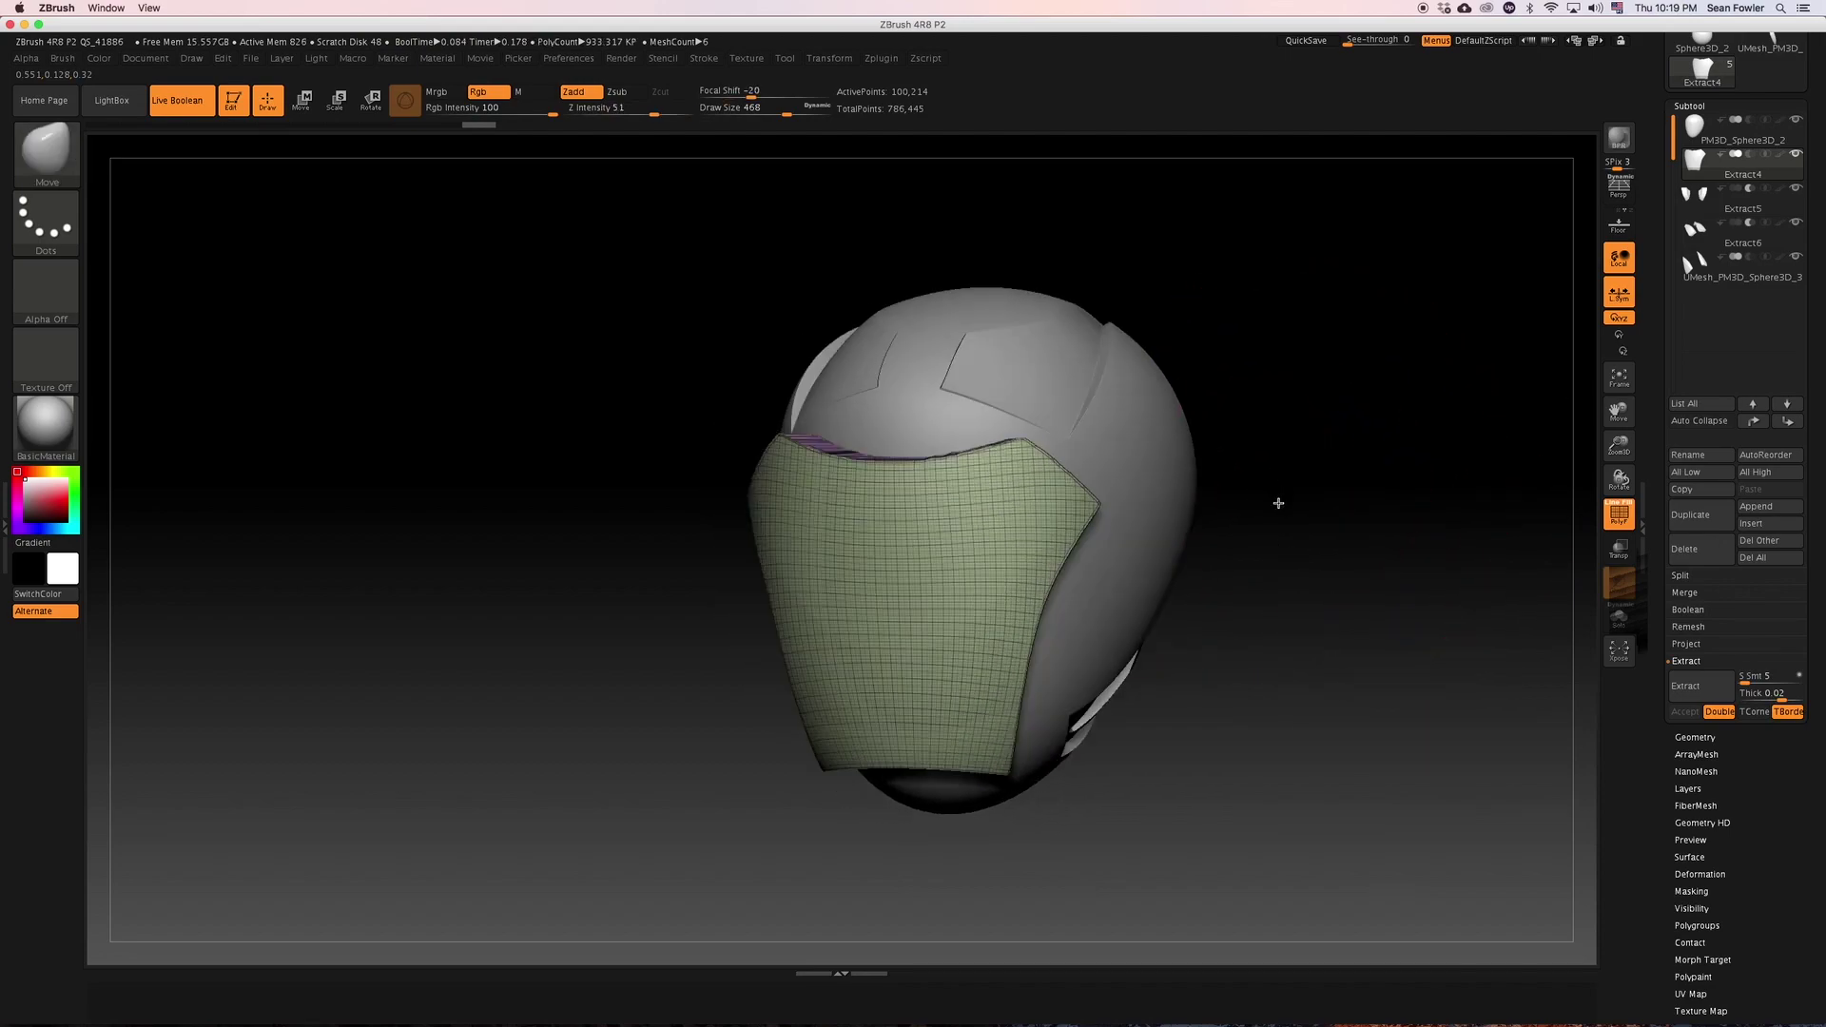
pyautogui.moveTo(1354, 555)
pyautogui.mouseDown()
pyautogui.moveTo(1350, 599)
pyautogui.moveTo(1316, 612)
pyautogui.moveTo(1056, 489)
pyautogui.mouseUp()
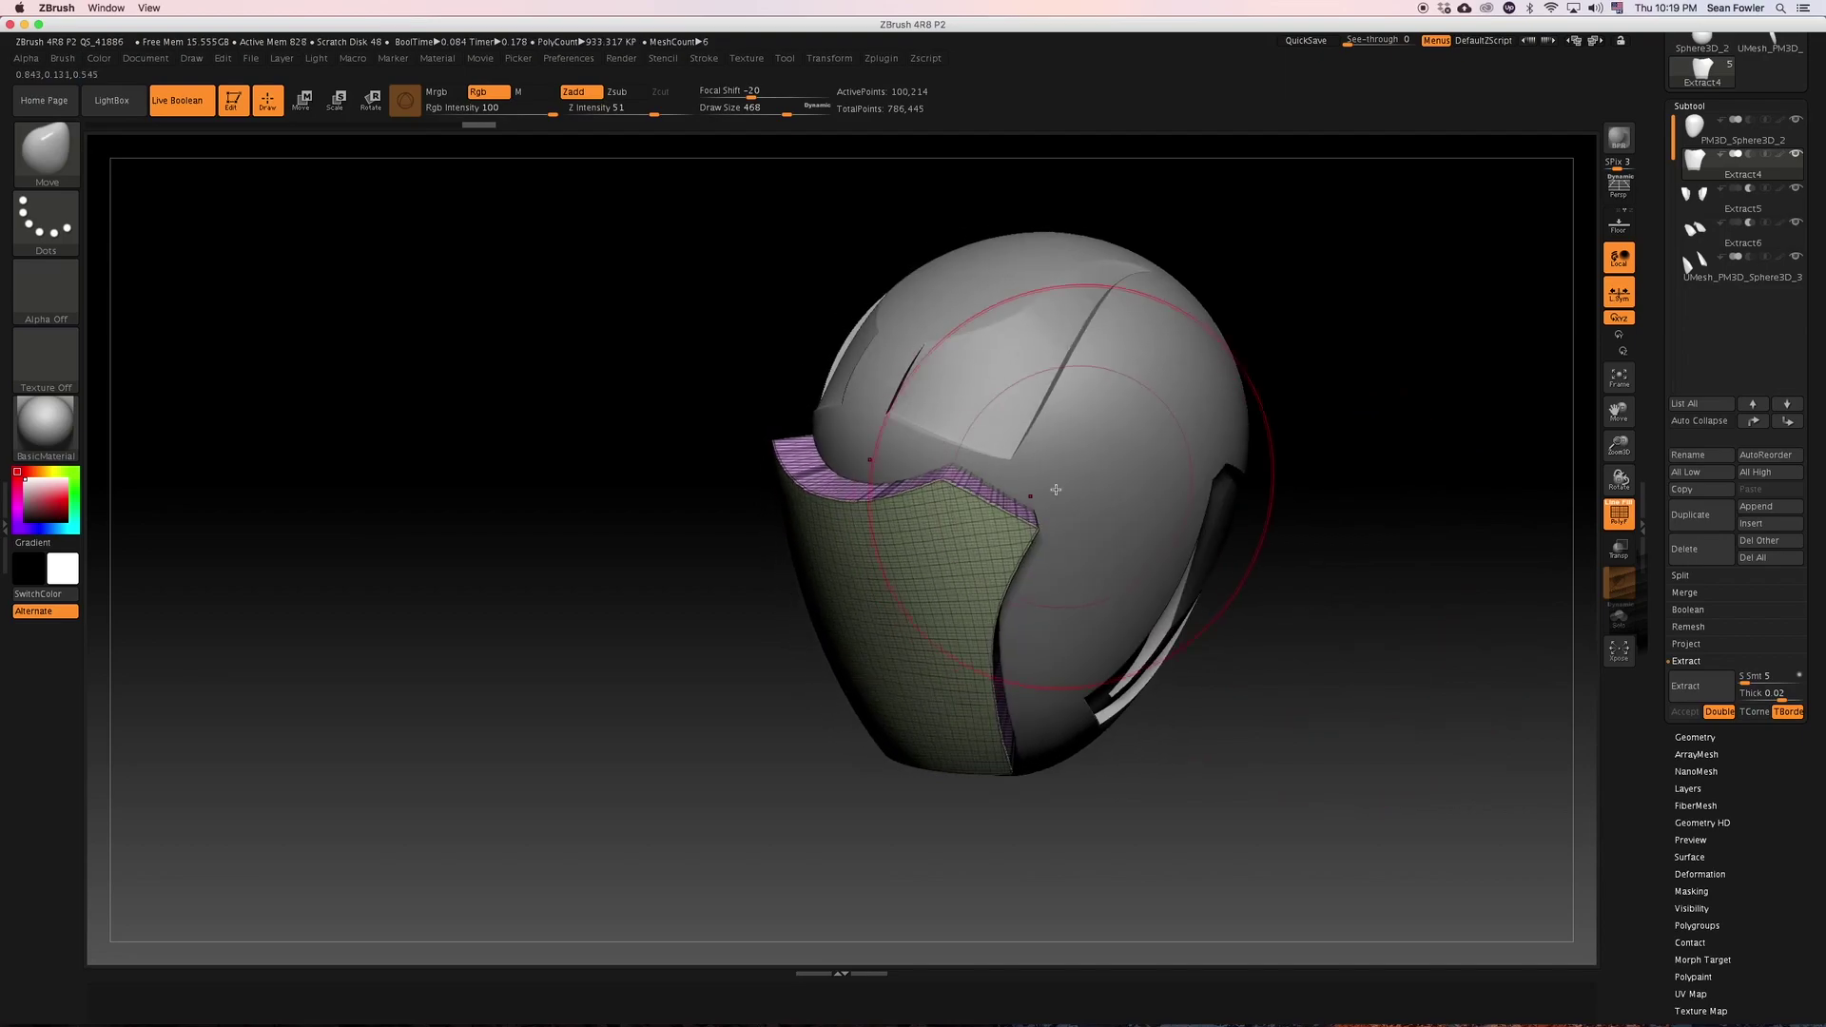
# Switch the clipping brush from TrimCurve to ClipCurve and turn off the PolyFrame wireframe.
pyautogui.moveTo(1333, 619); pyautogui.dragTo(1354, 568)
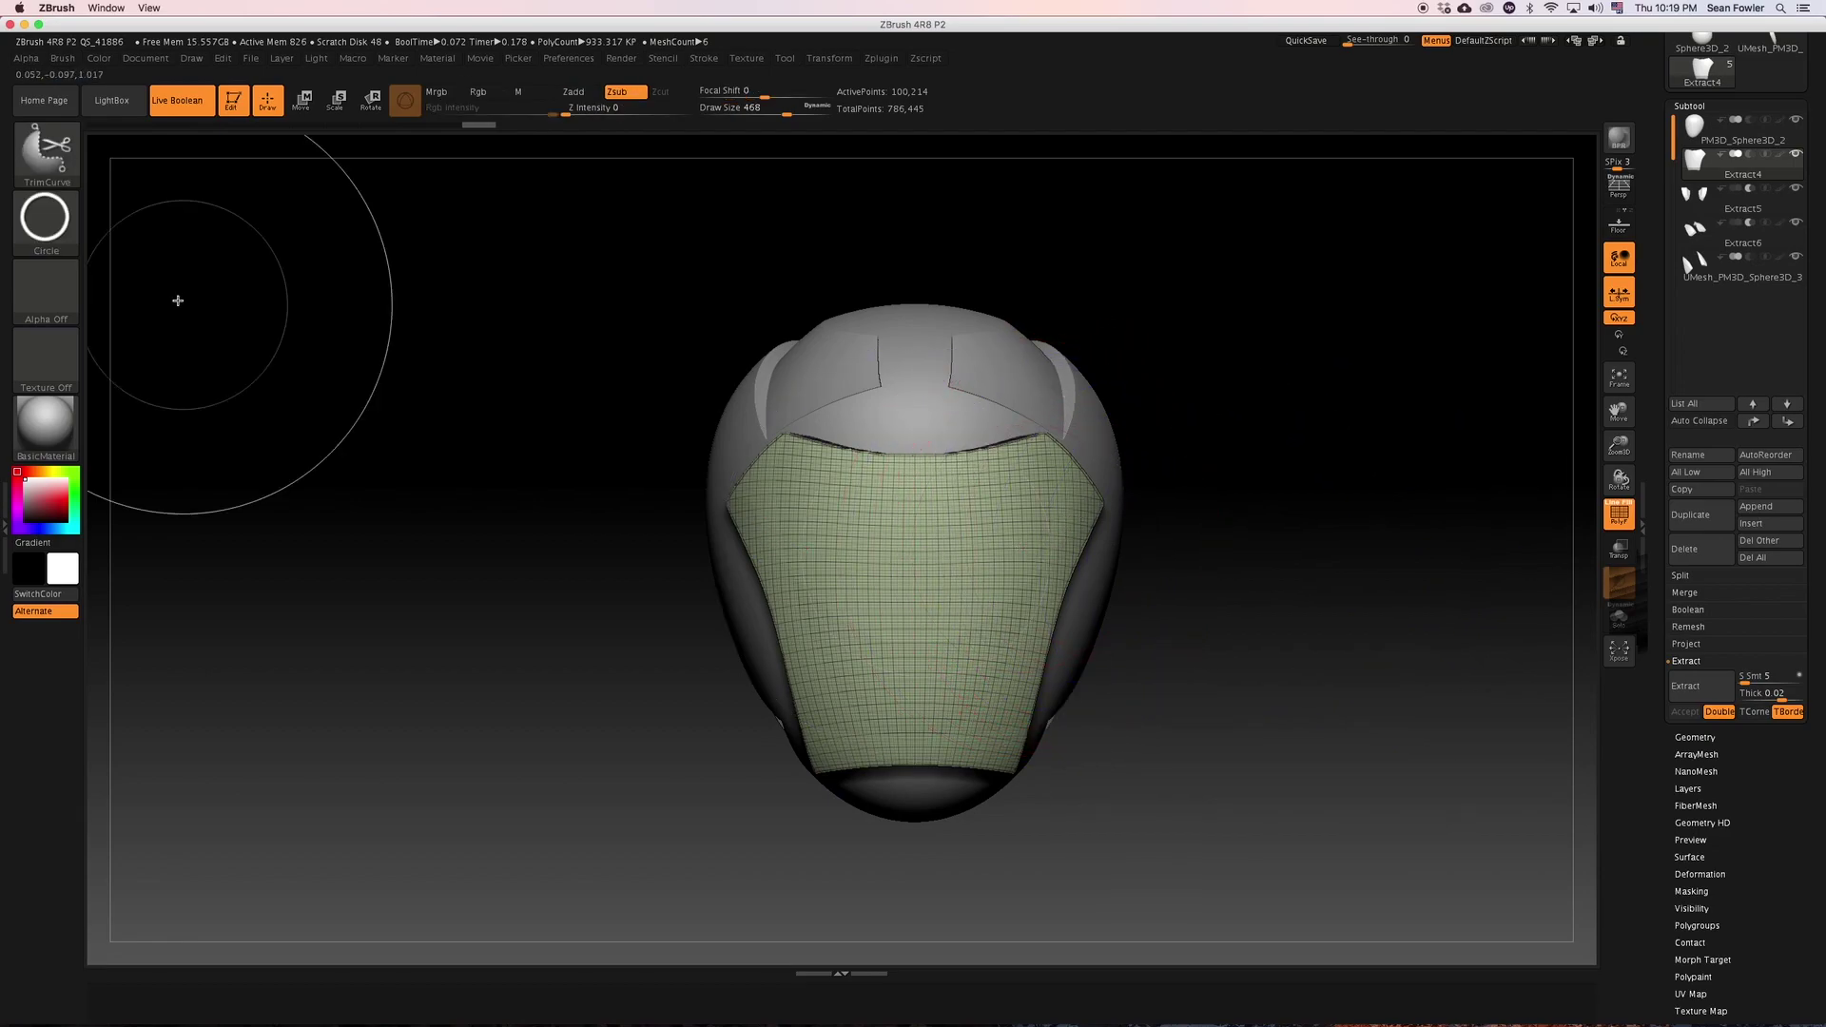
pyautogui.keyDown('ctrl'); pyautogui.keyDown('shift'); pyautogui.click(46, 153); pyautogui.keyUp('shift'); pyautogui.keyUp('ctrl')
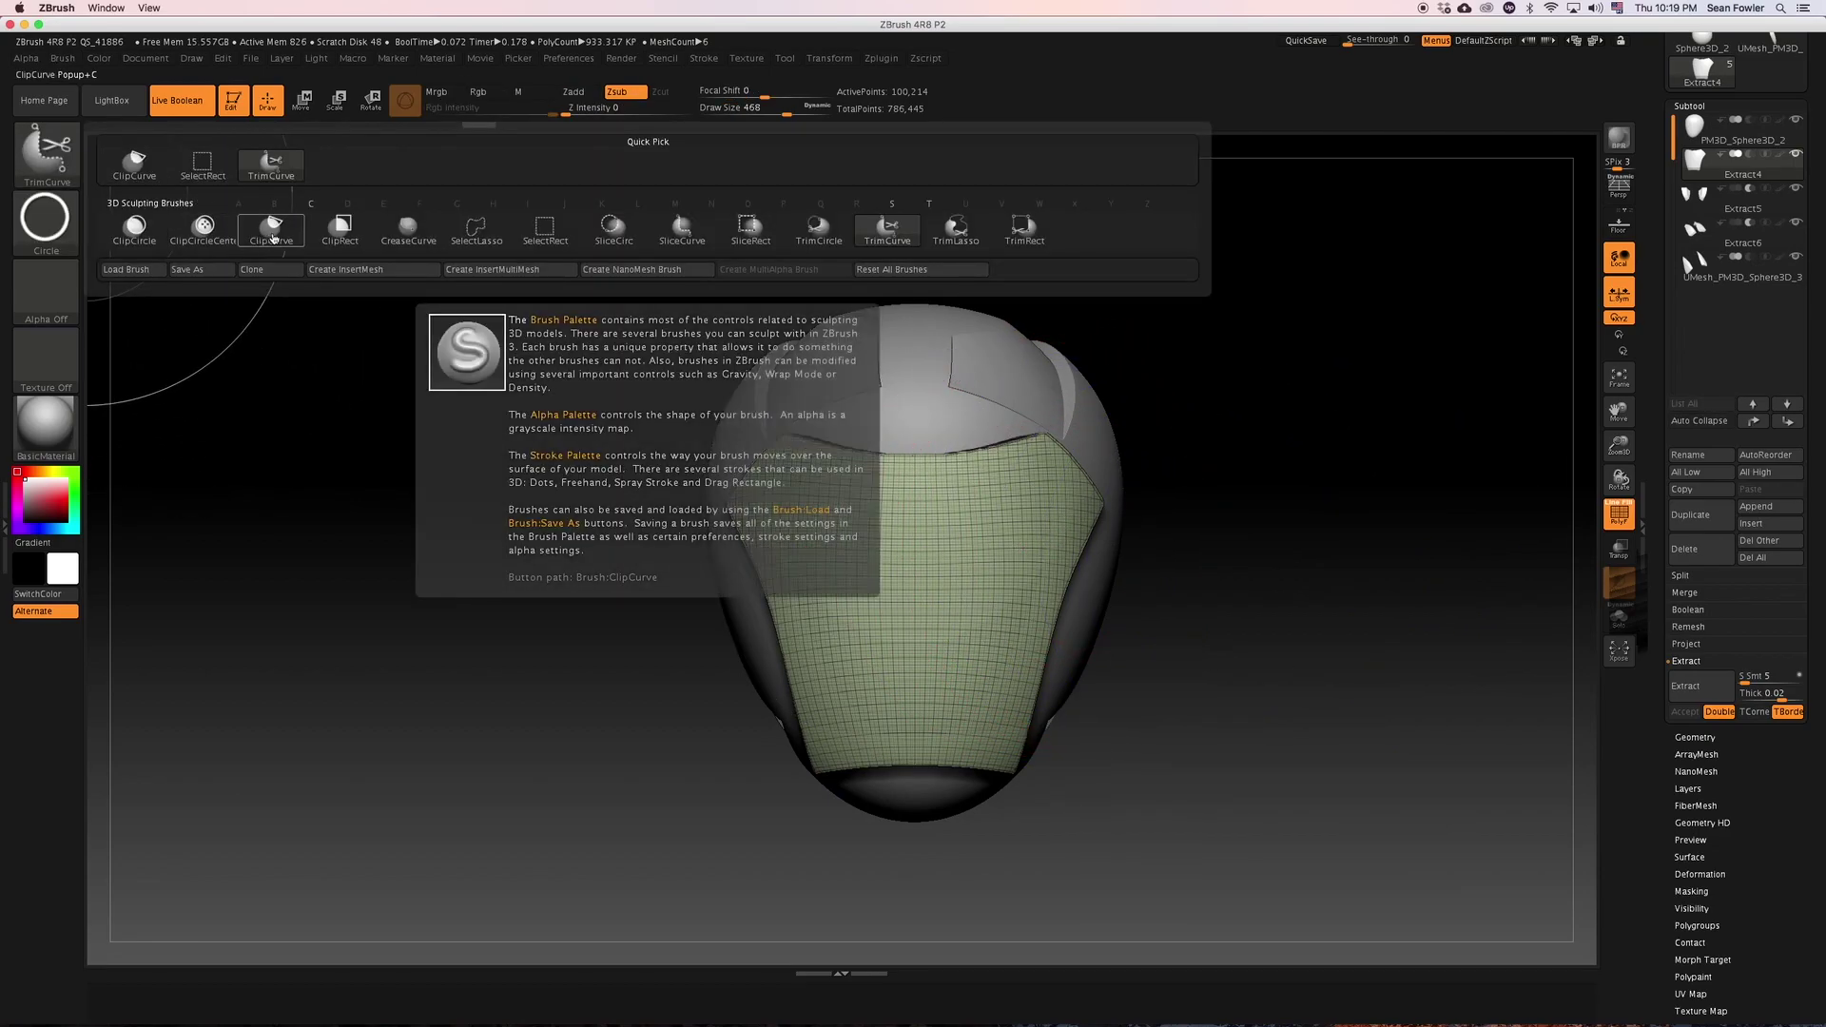
pyautogui.keyDown('ctrl'); pyautogui.keyDown('shift'); pyautogui.click(259, 234); pyautogui.keyUp('shift'); pyautogui.keyUp('ctrl')
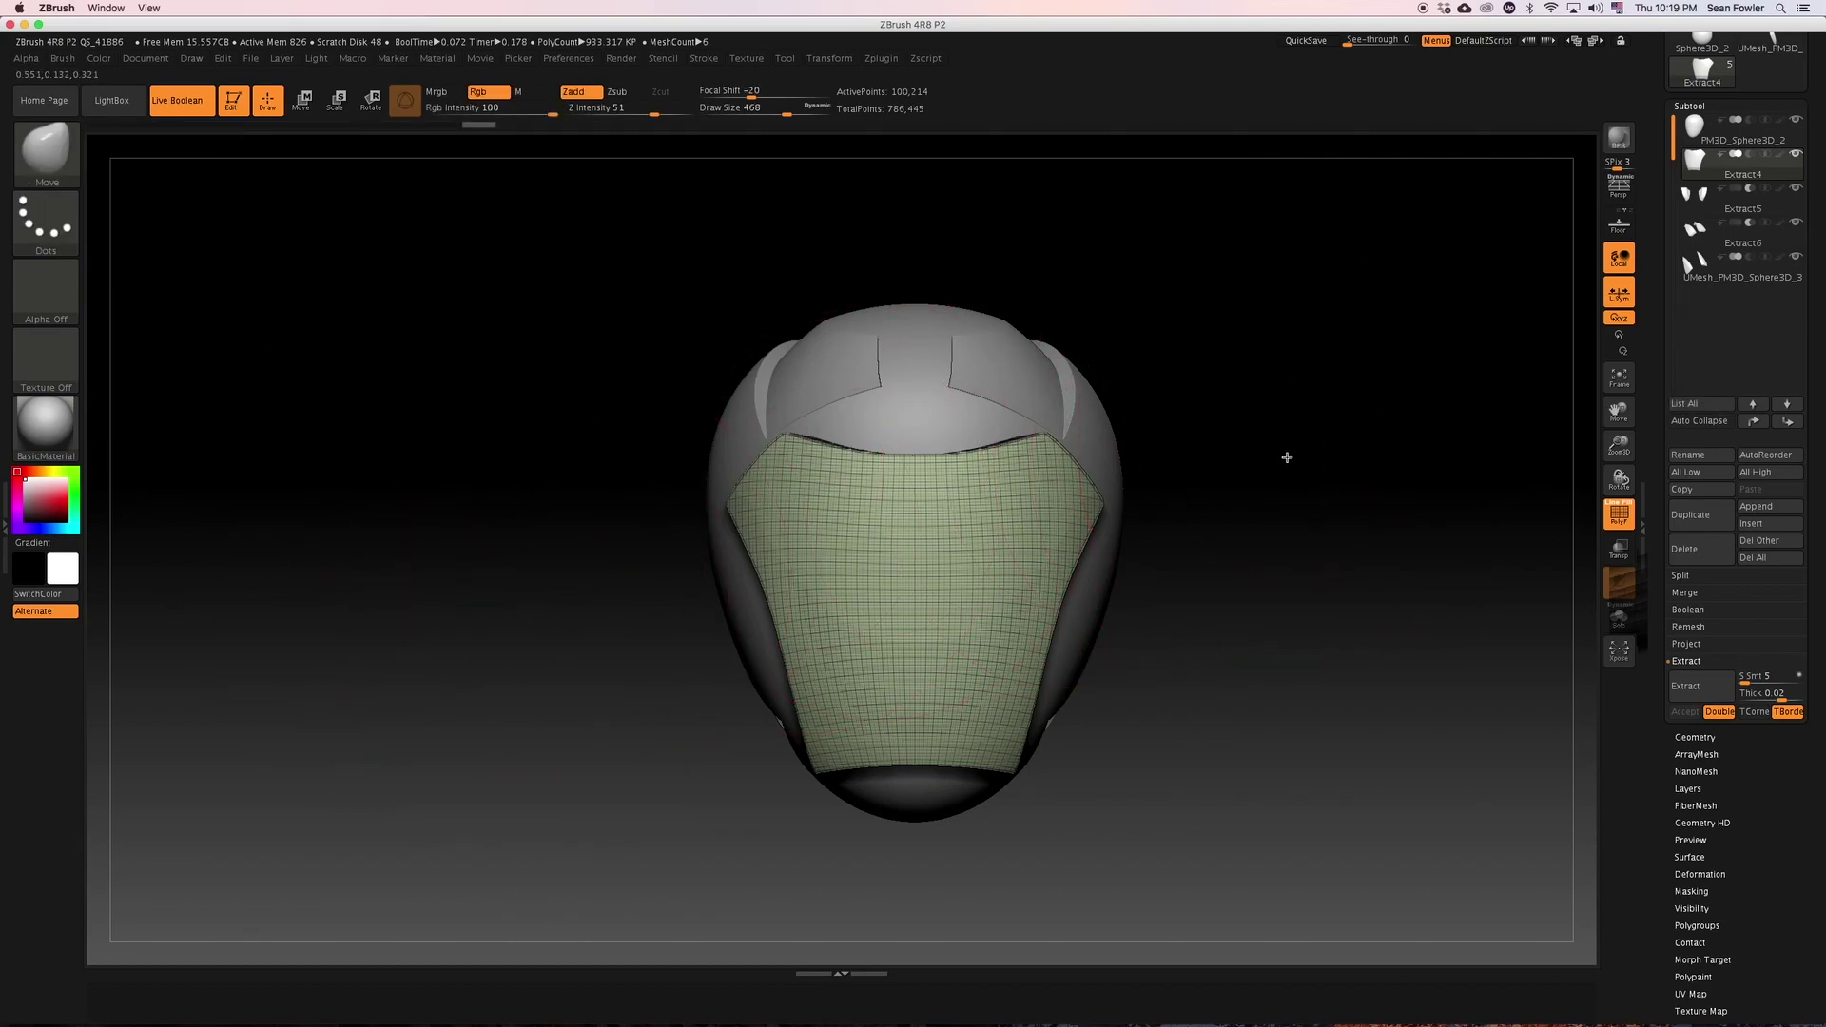
pyautogui.moveTo(1286, 457); pyautogui.dragTo(1226, 481)
pyautogui.hotkey('ctrl', 'shift')
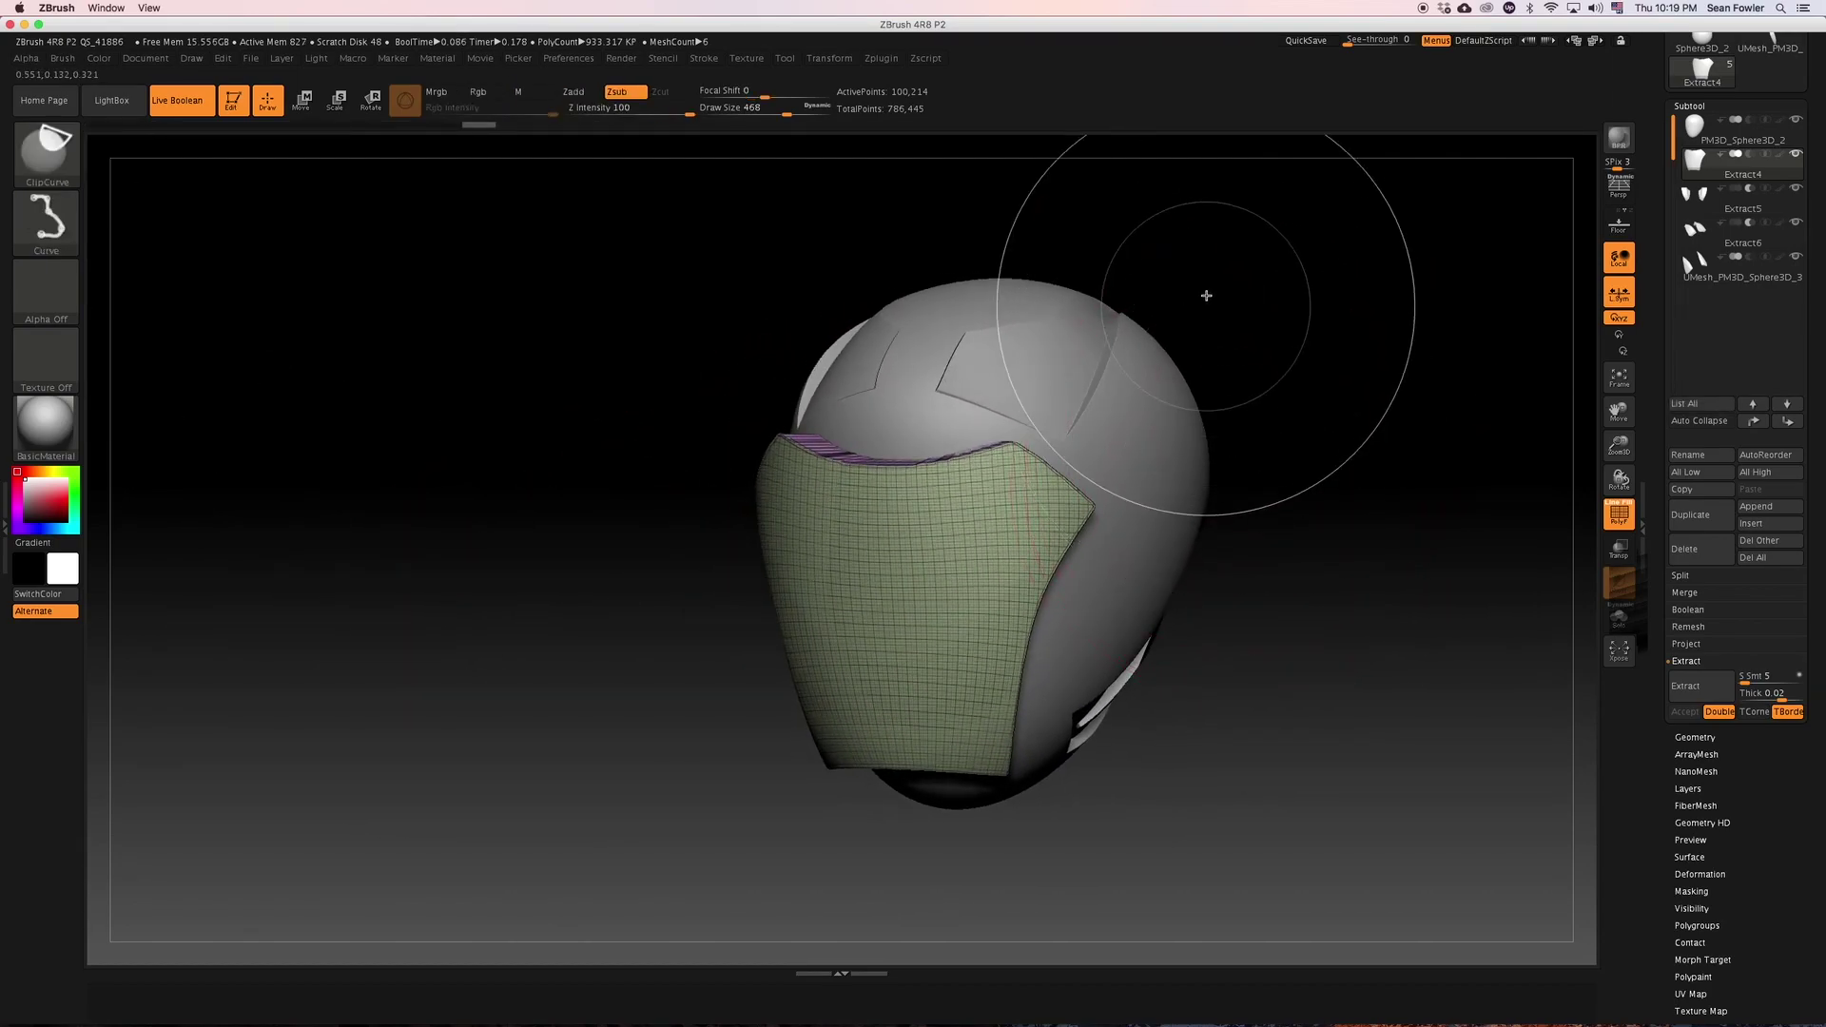
pyautogui.hotkey('shift', 'f')
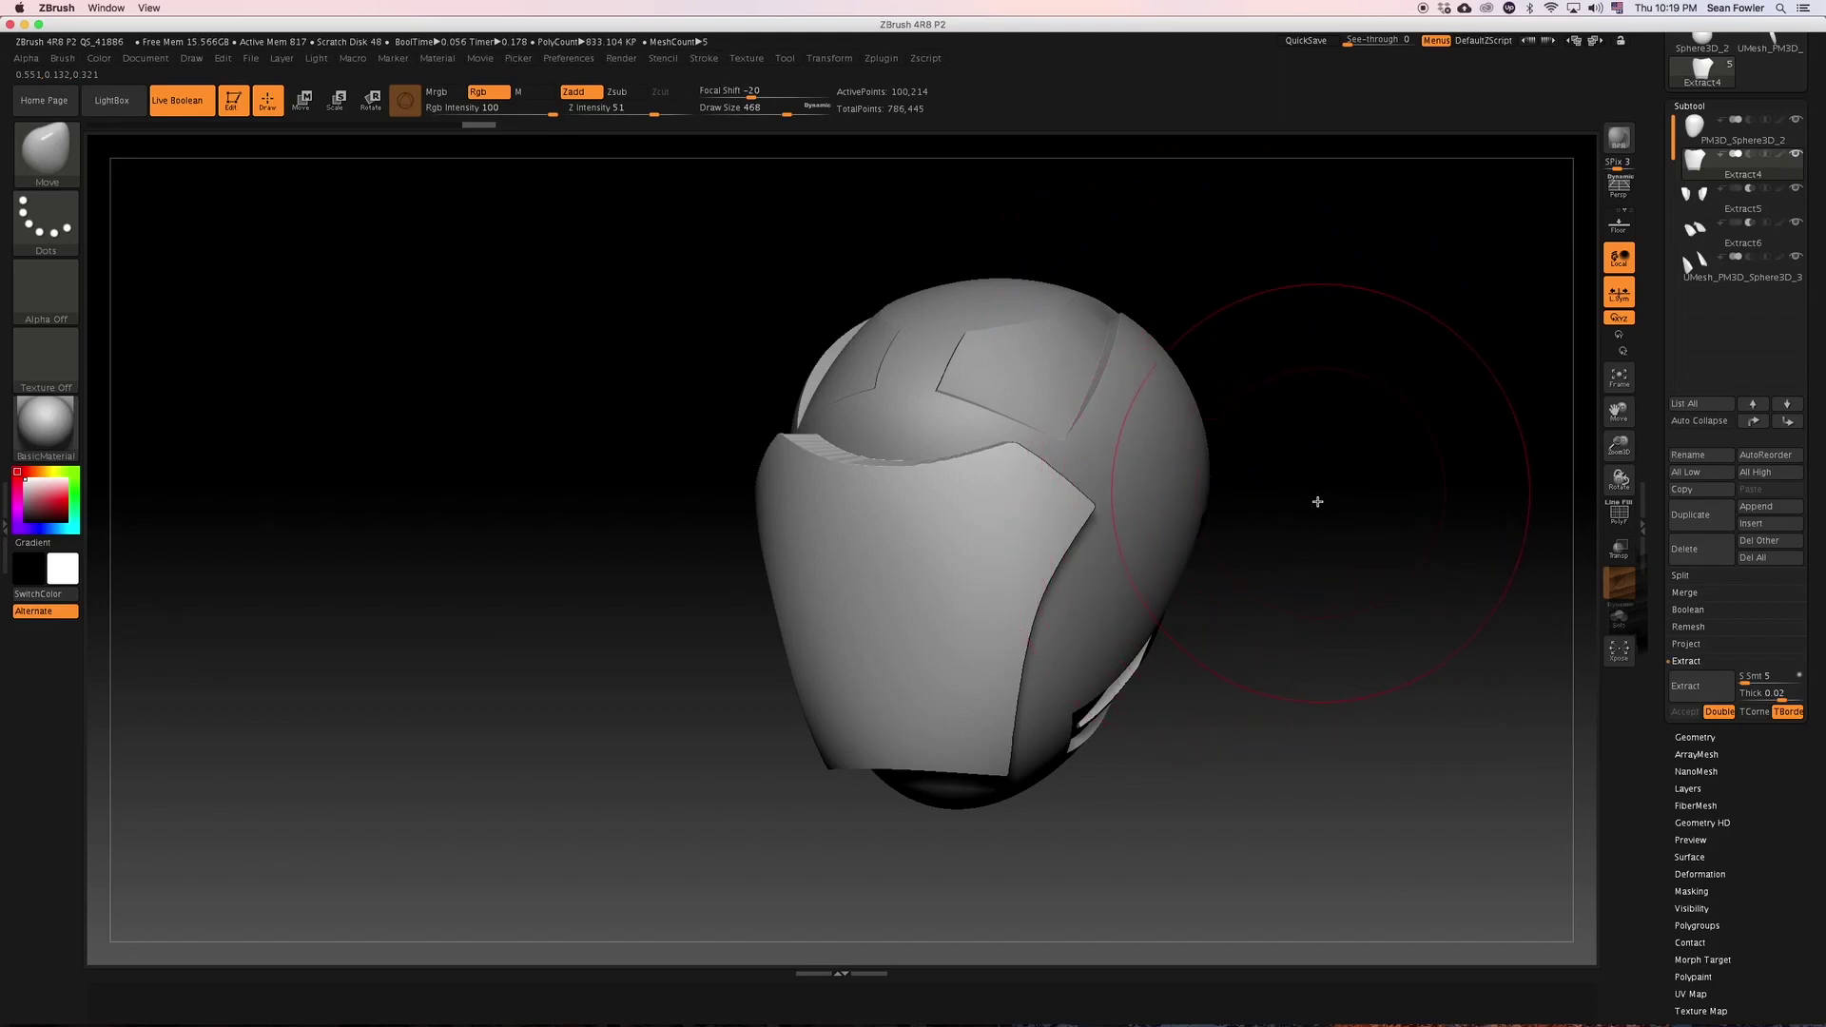
# Hide the head and the other subtools so only the faceplate (Extract4) shows, and quick-save the project.
pyautogui.moveTo(1317, 501)
pyautogui.mouseDown()
pyautogui.moveTo(1304, 551)
pyautogui.moveTo(1281, 543)
pyautogui.mouseUp()
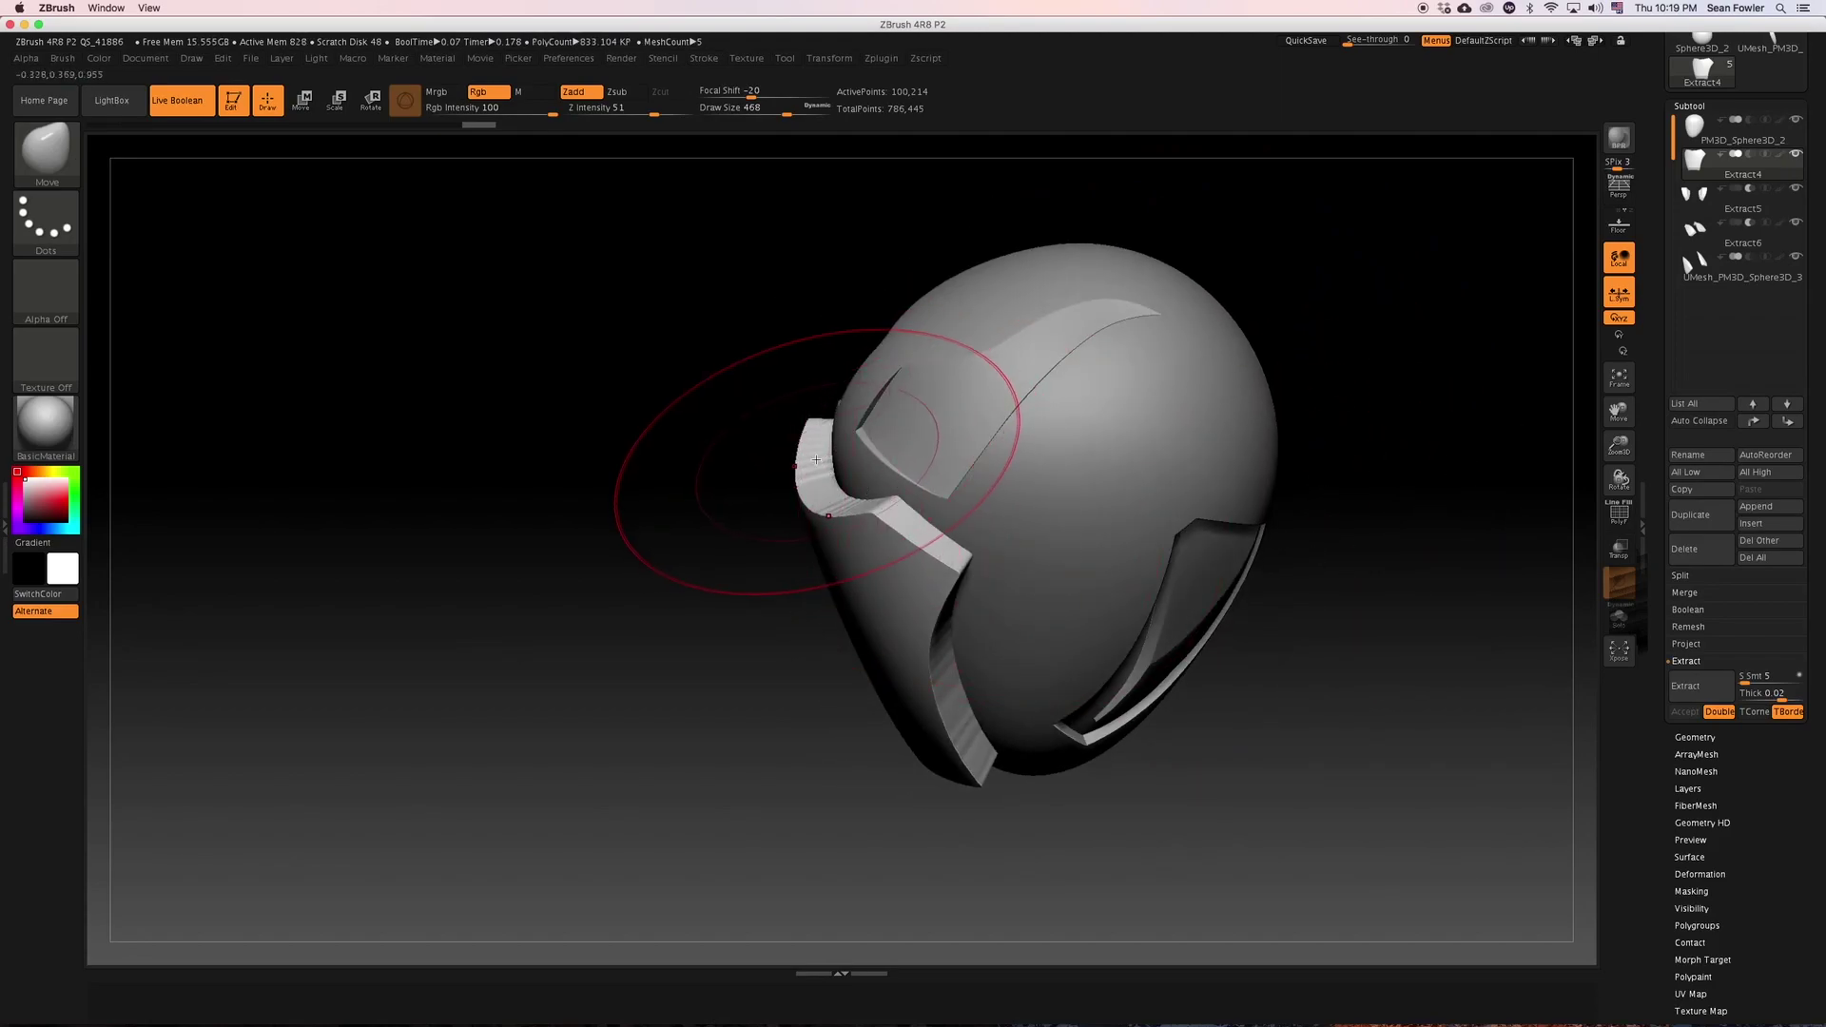
pyautogui.moveTo(831, 729); pyautogui.dragTo(825, 734)
pyautogui.moveTo(1425, 587); pyautogui.dragTo(1472, 525)
pyautogui.click(1795, 123)
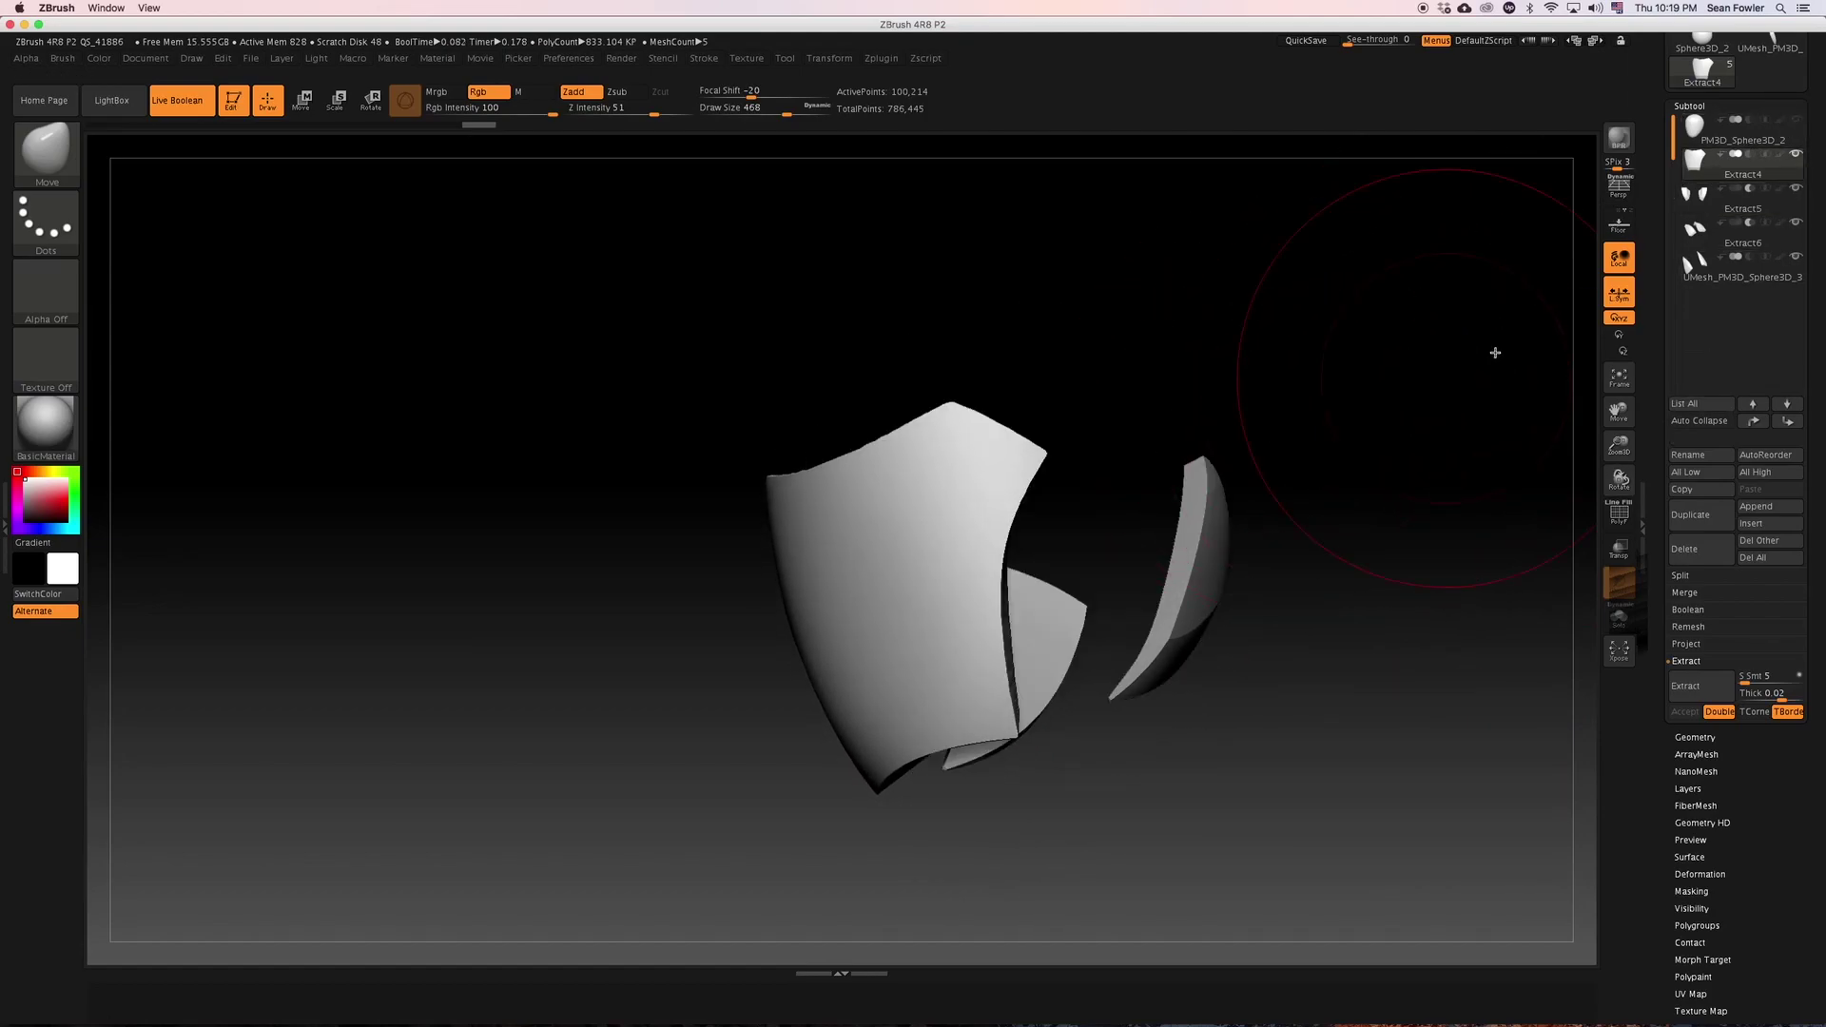
pyautogui.click(1800, 229)
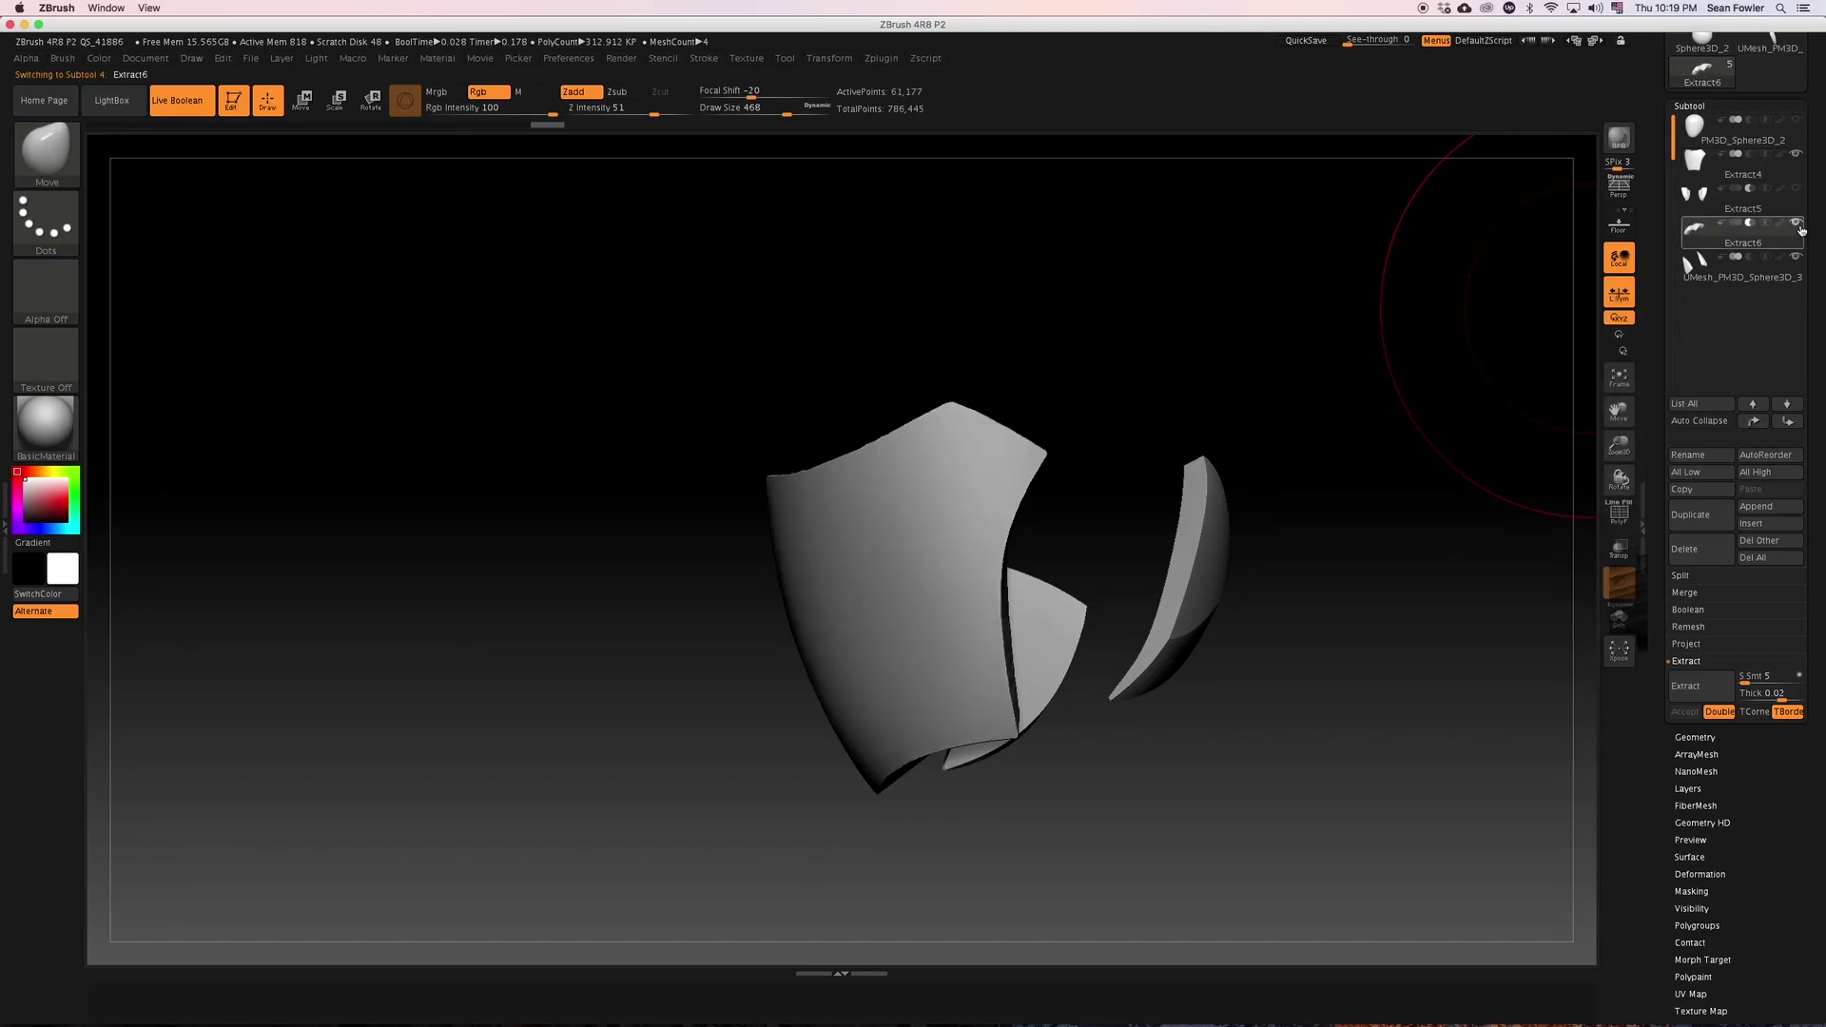
pyautogui.click(1793, 258)
pyautogui.moveTo(1203, 495); pyautogui.dragTo(1218, 469)
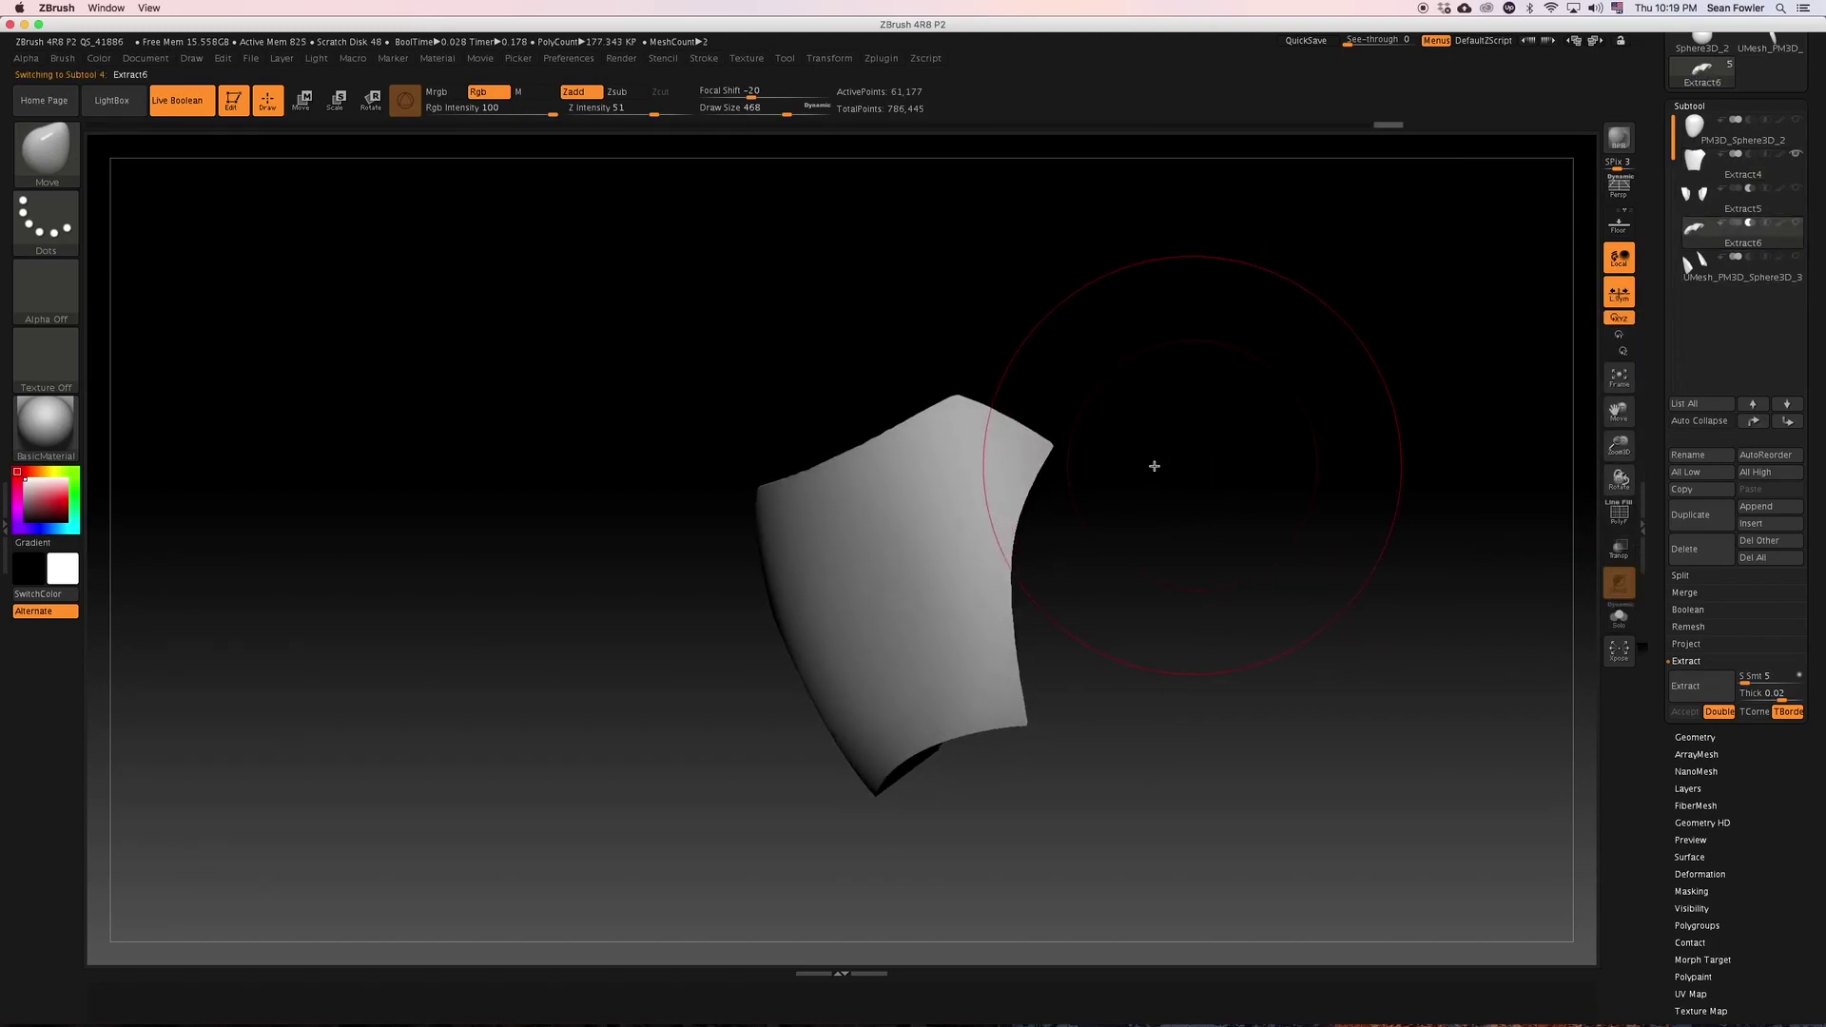
pyautogui.click(1316, 42)
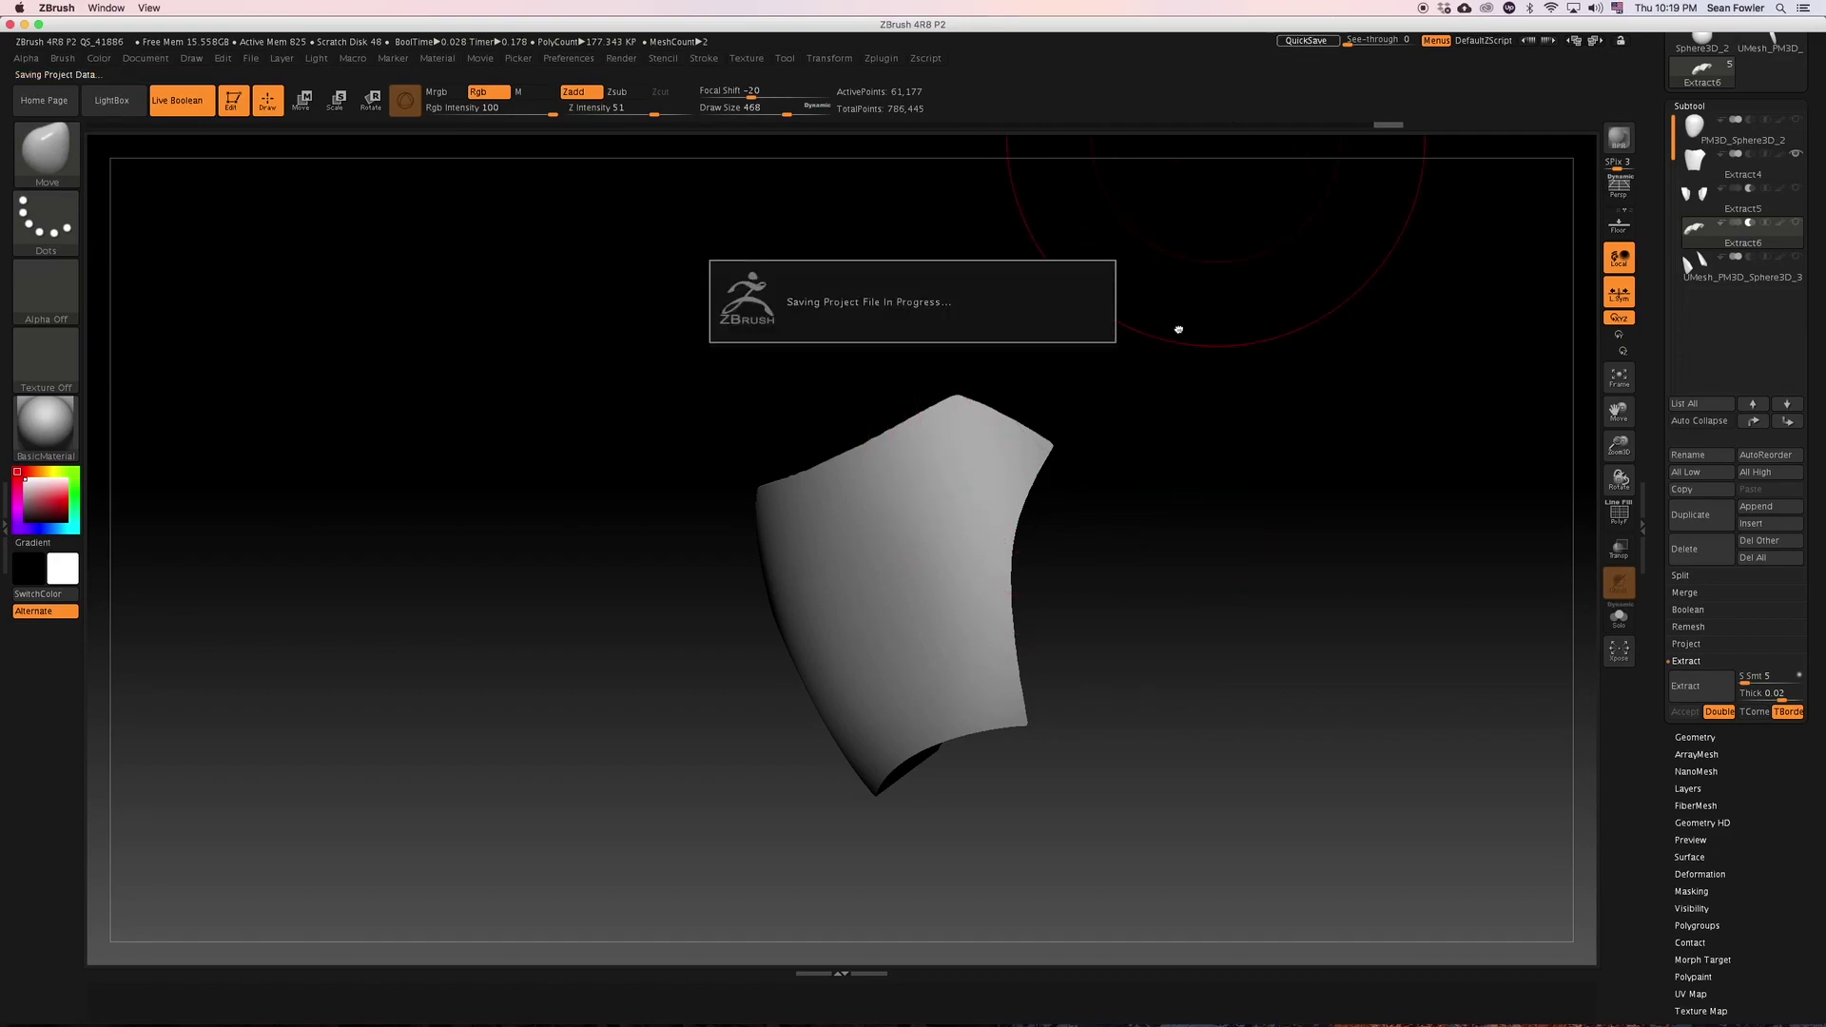
# Try to clip a curved line down the faceplate's side edge with ClipCurve.
pyautogui.hotkey('ctrl', 'shift')
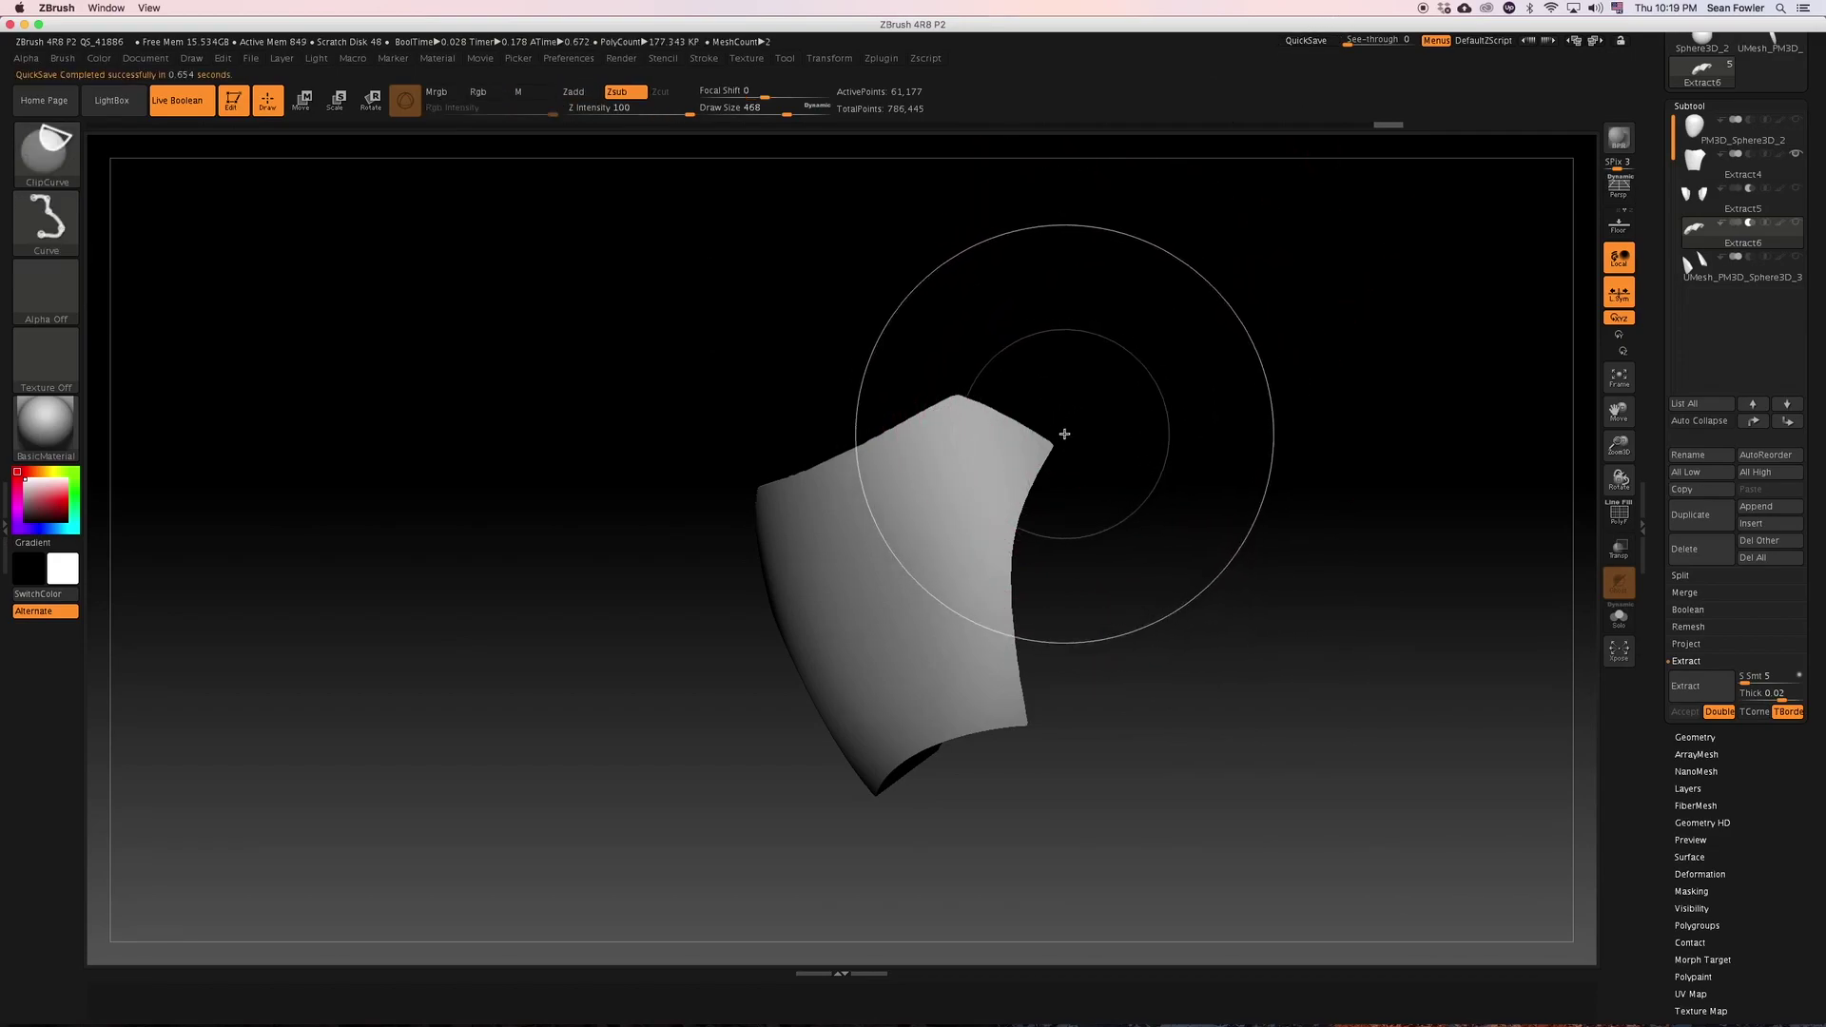
pyautogui.keyDown('ctrl'); pyautogui.keyDown('shift'); pyautogui.moveTo(1068, 423); pyautogui.dragTo(1006, 539); pyautogui.keyUp('shift'); pyautogui.keyUp('ctrl')
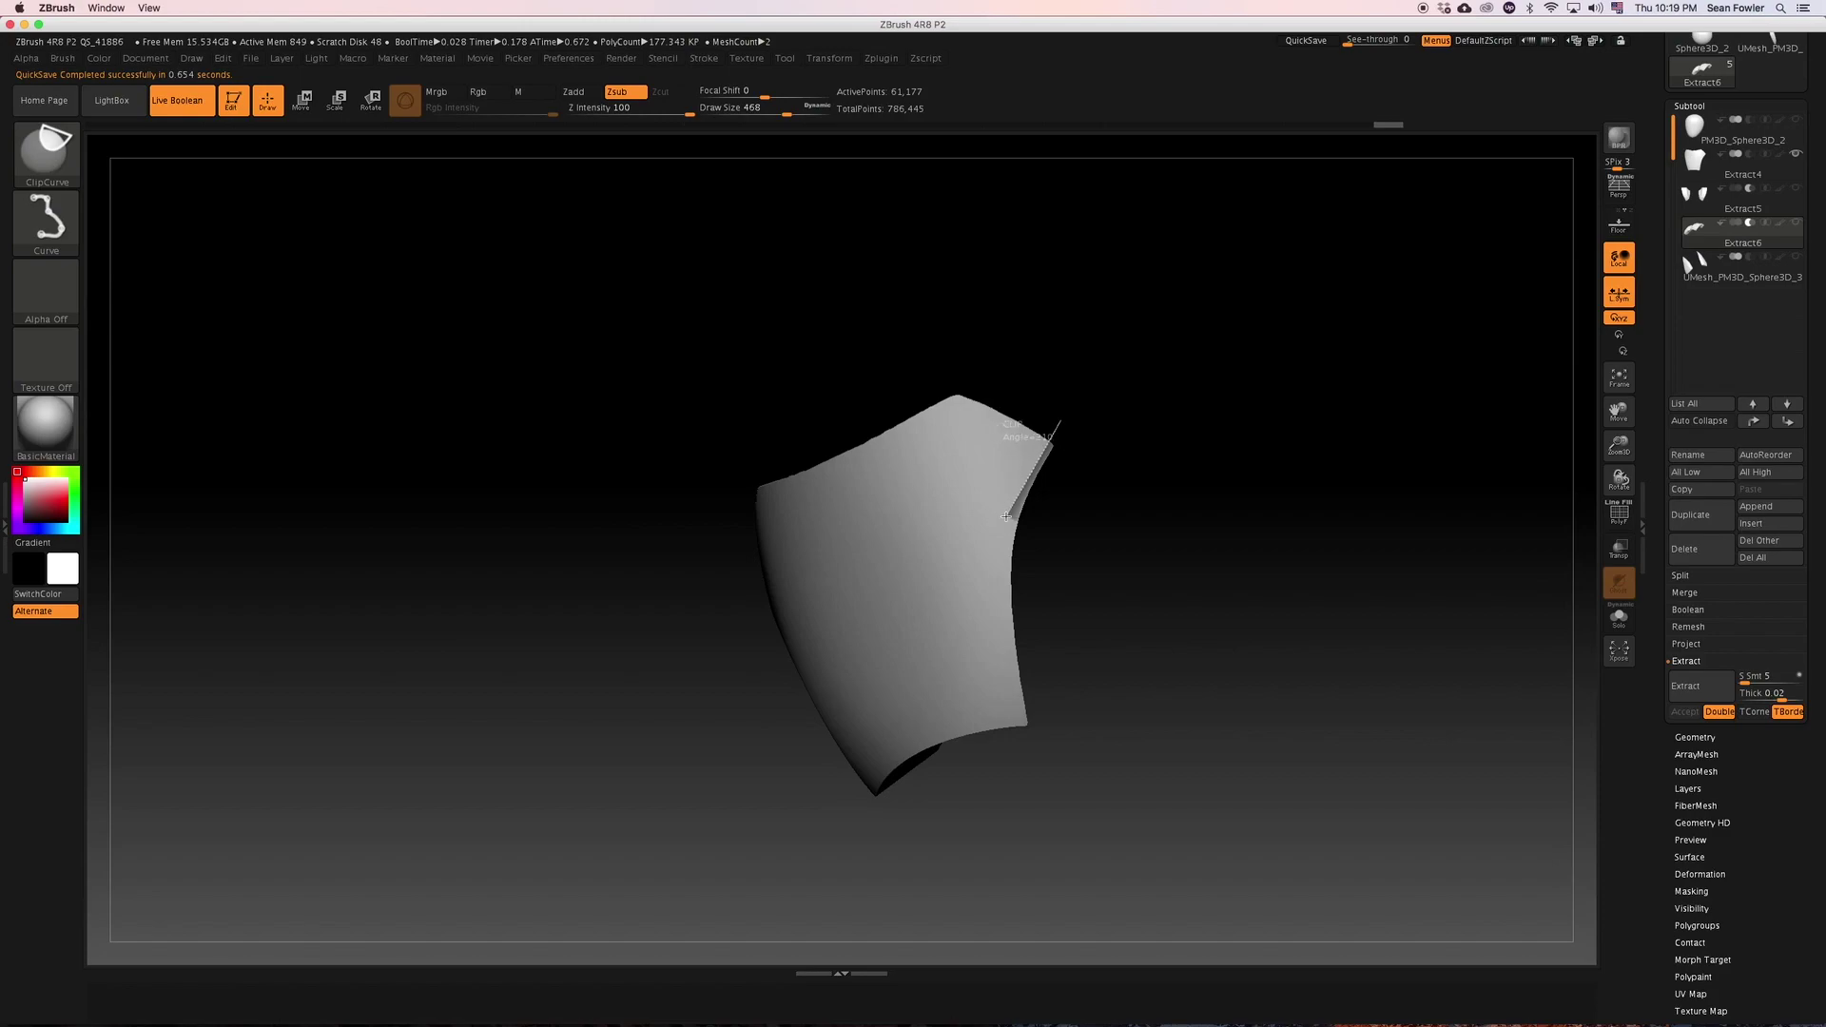
pyautogui.moveTo(1005, 528)
pyautogui.keyDown('ctrl'); pyautogui.keyDown('shift'); pyautogui.mouseDown()
pyautogui.moveTo(1012, 855)
pyautogui.moveTo(1005, 822)
pyautogui.moveTo(1014, 840)
pyautogui.mouseUp(); pyautogui.keyUp('shift'); pyautogui.keyUp('ctrl')
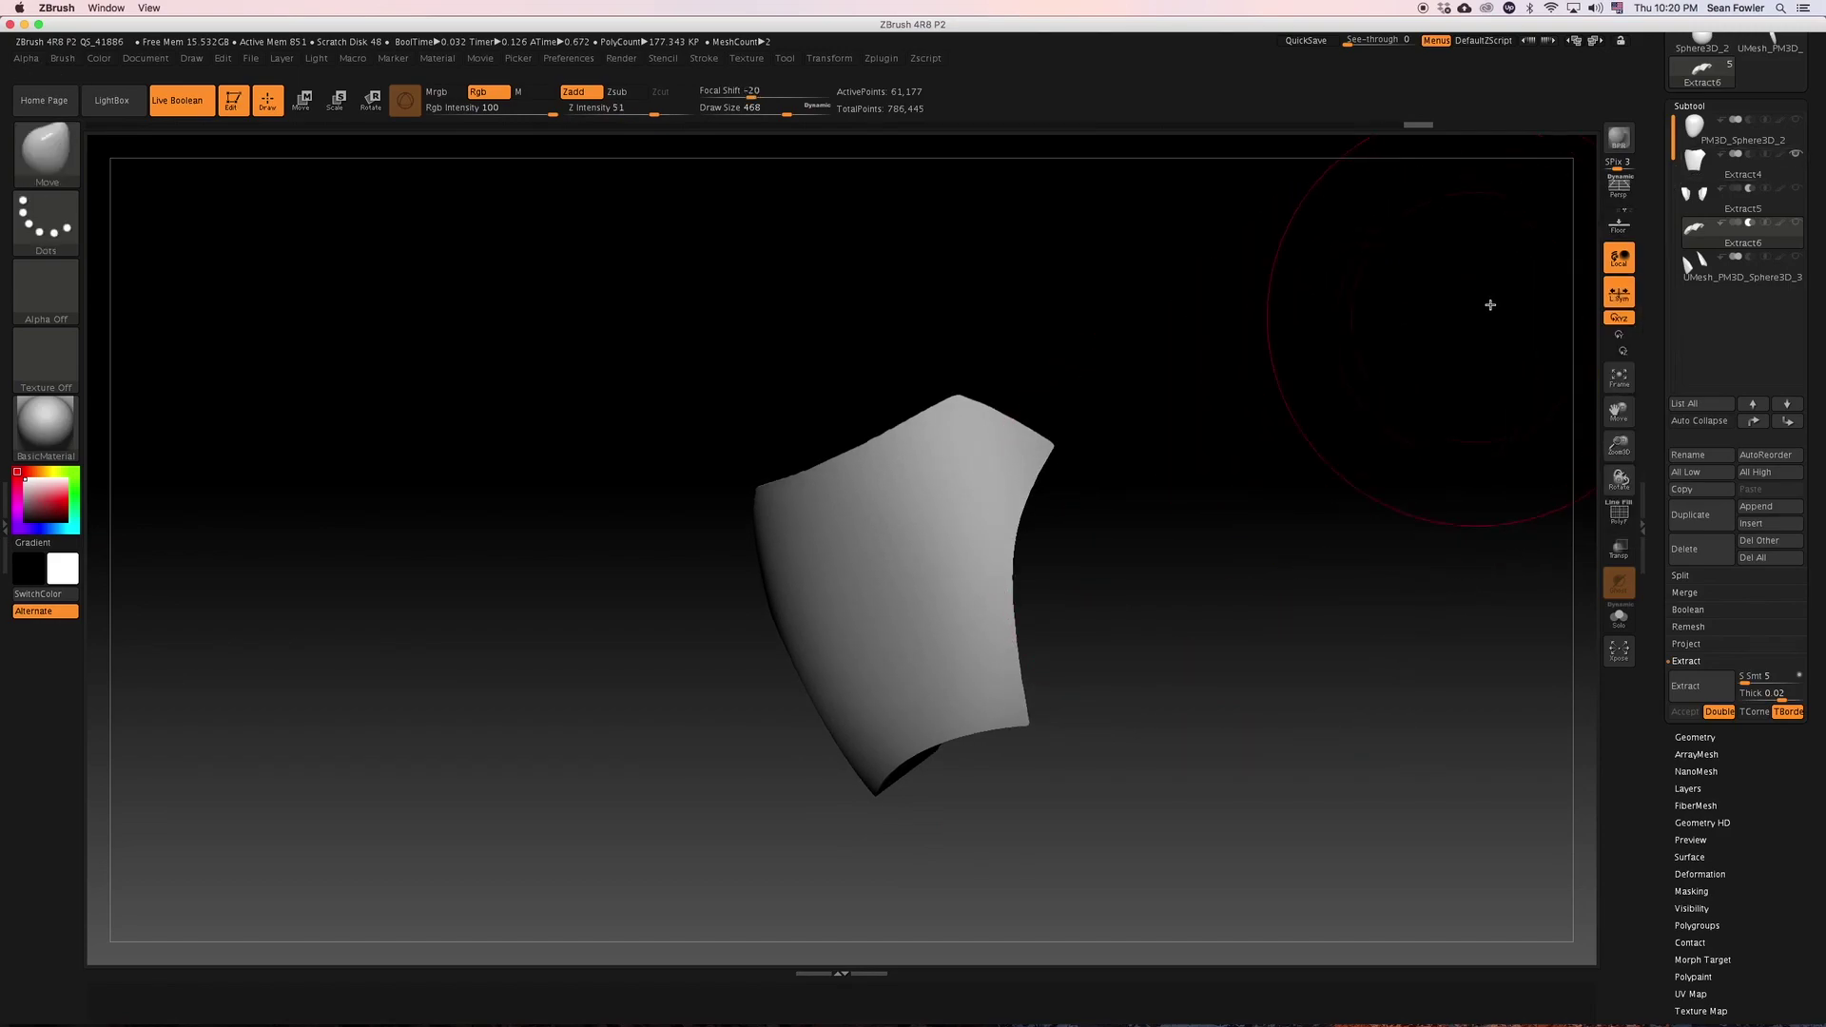
# Select the Extract4 faceplate subtool and clip its side edges symmetrically along an inward-curving ClipCurve line.
pyautogui.click(1712, 163)
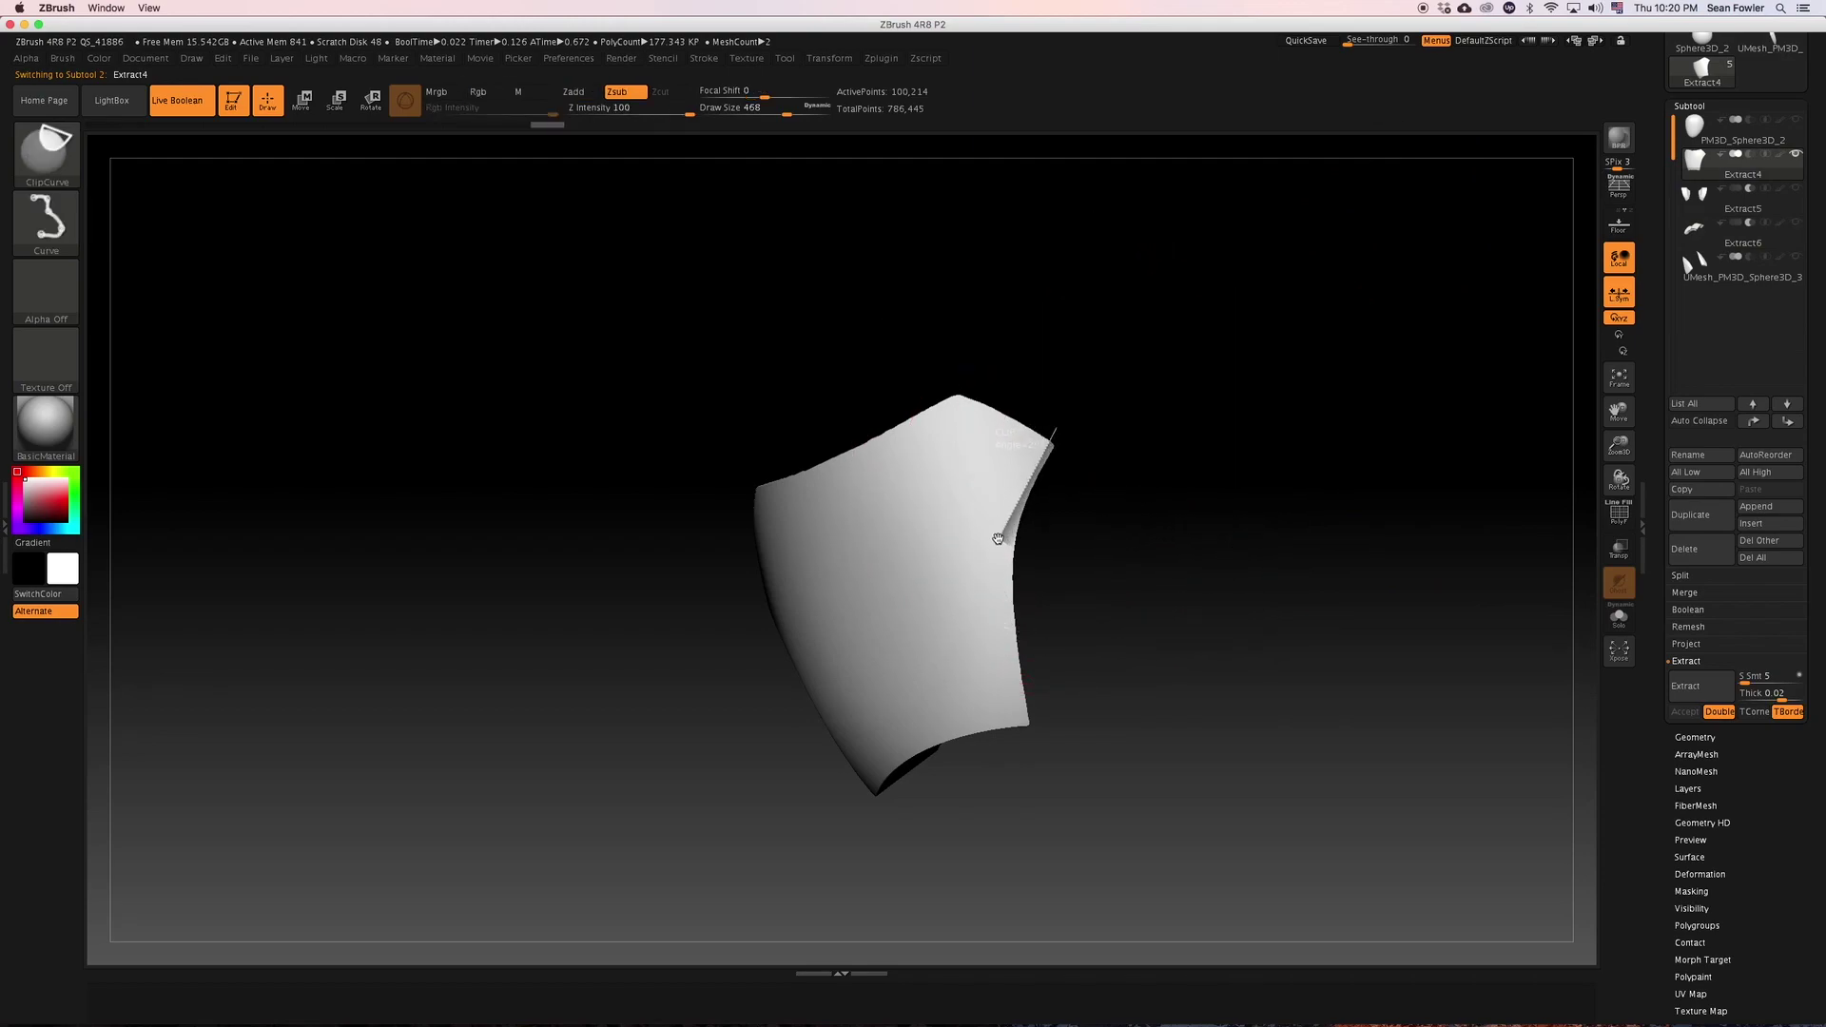
pyautogui.keyDown('ctrl'); pyautogui.keyDown('shift'); pyautogui.moveTo(1000, 536); pyautogui.dragTo(1022, 824); pyautogui.keyUp('shift'); pyautogui.keyUp('ctrl')
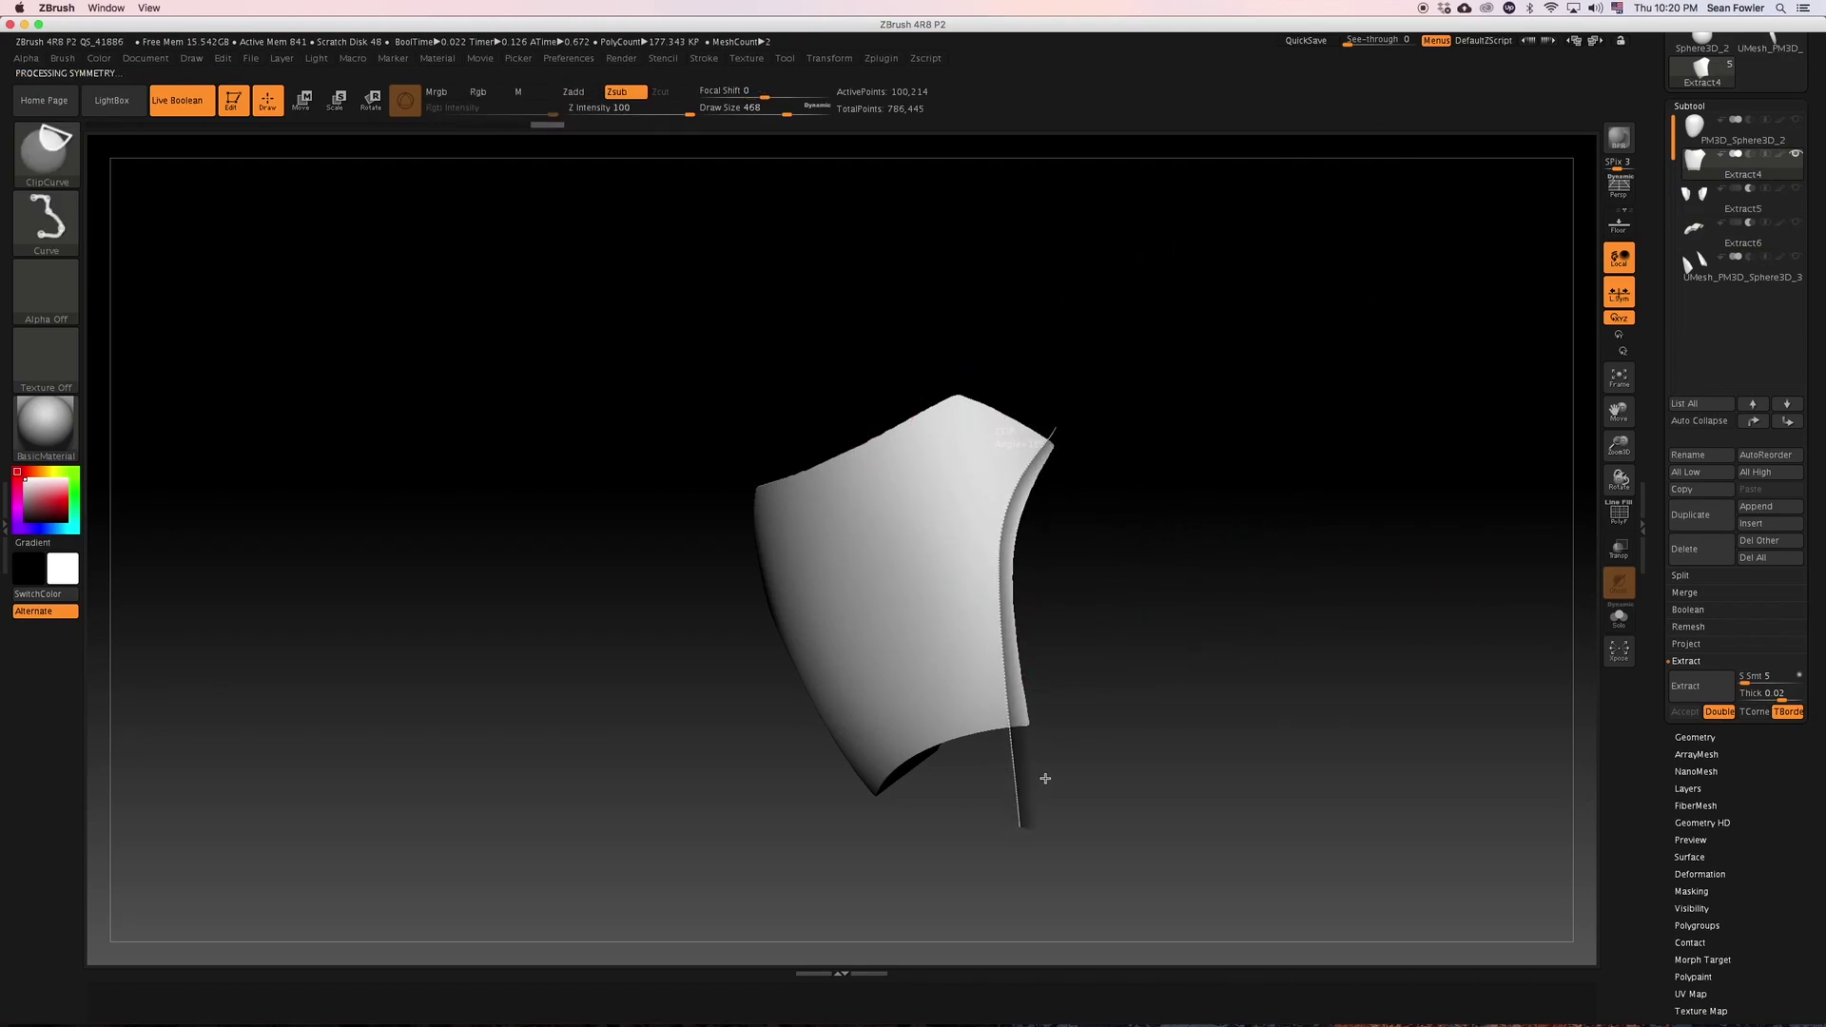
pyautogui.moveTo(1223, 510)
pyautogui.mouseDown()
pyautogui.moveTo(1275, 517)
pyautogui.moveTo(1202, 513)
pyautogui.moveTo(1218, 510)
pyautogui.mouseUp()
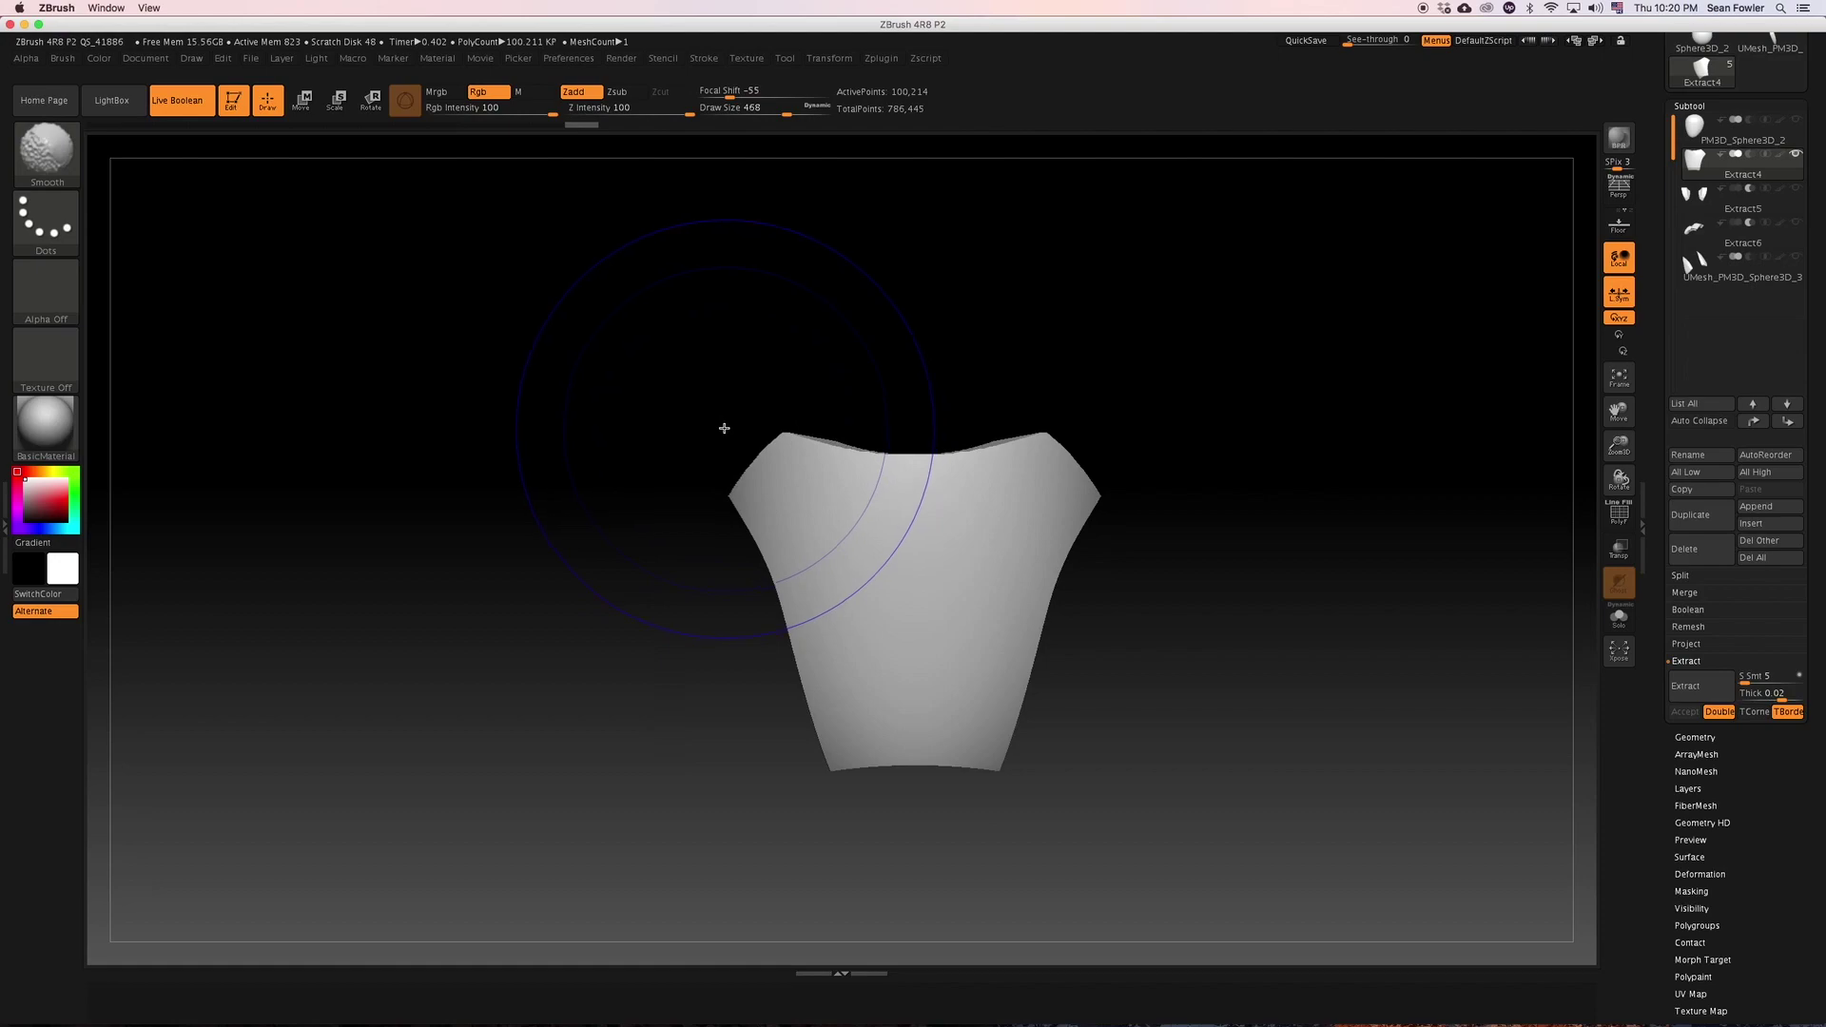
pyautogui.moveTo(725, 427)
pyautogui.keyDown('ctrl'); pyautogui.keyDown('shift'); pyautogui.mouseDown()
pyautogui.moveTo(844, 460)
pyautogui.moveTo(1264, 391)
pyautogui.moveTo(1150, 513)
pyautogui.moveTo(1194, 579)
pyautogui.moveTo(1189, 485)
pyautogui.moveTo(1149, 452)
pyautogui.moveTo(1136, 476)
pyautogui.mouseUp(); pyautogui.keyUp('shift'); pyautogui.keyUp('ctrl')
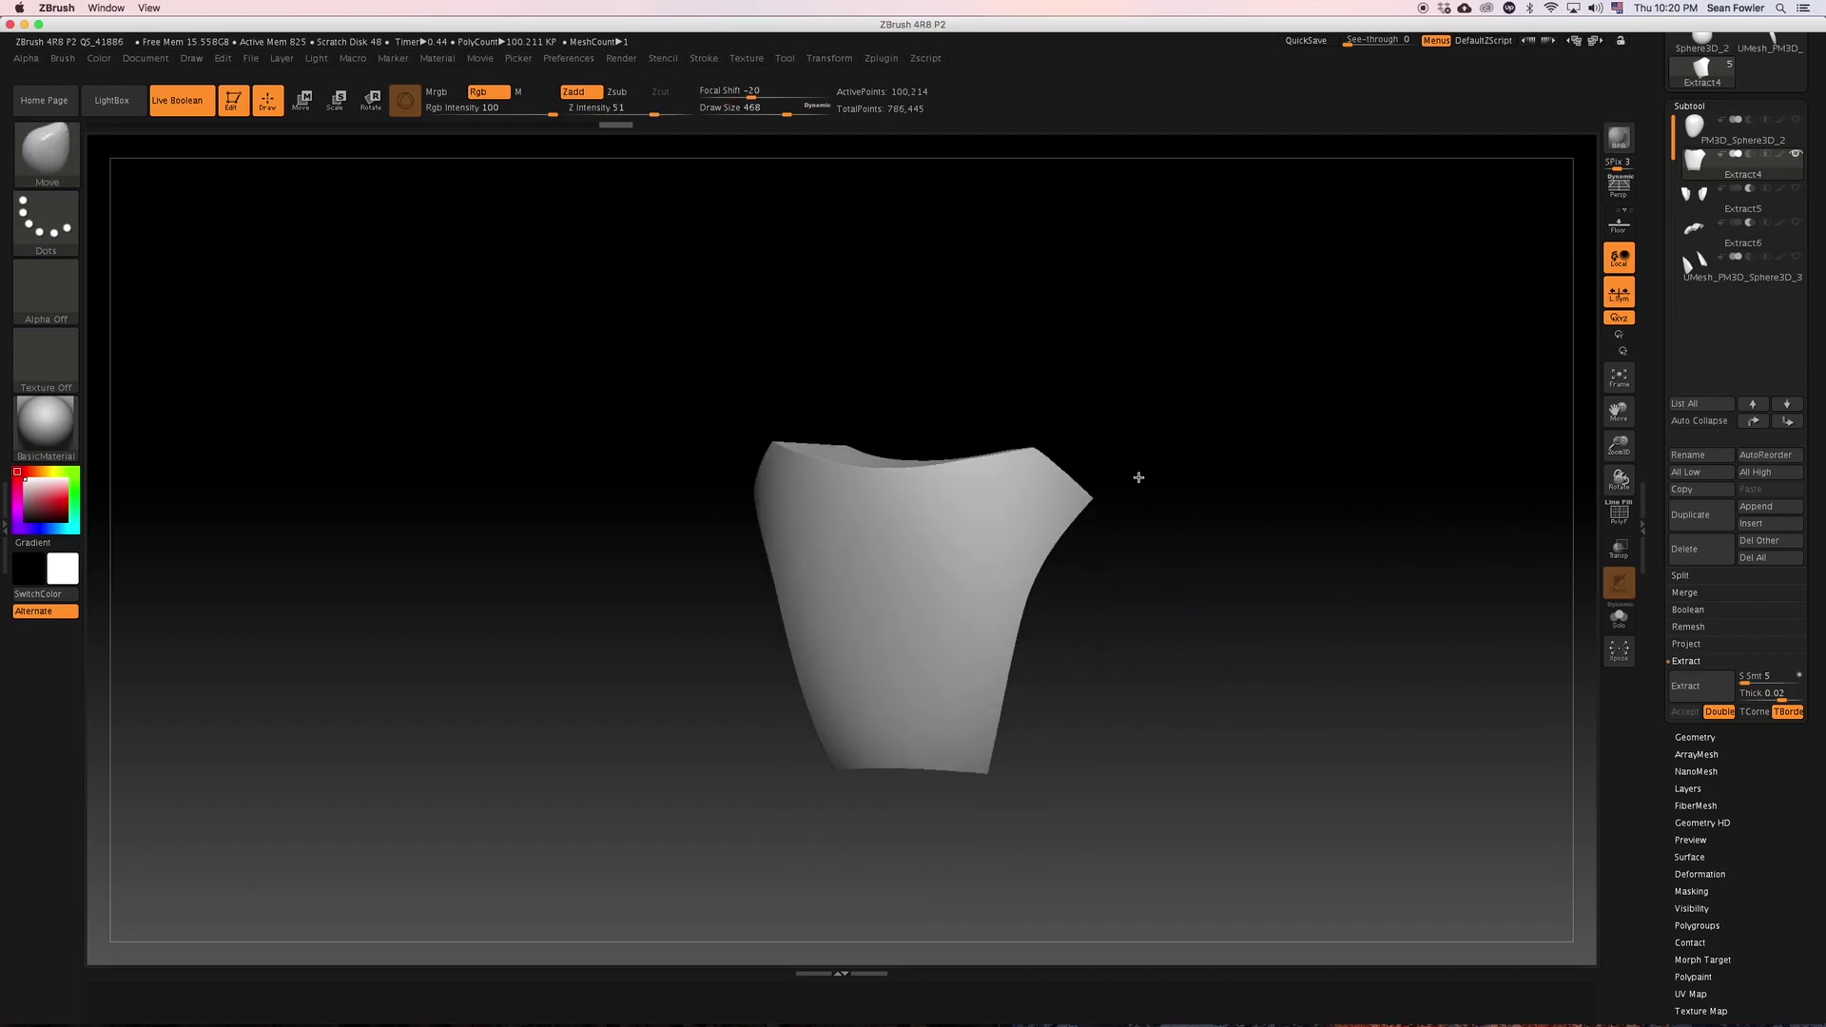
# Clip the slanted edges at the faceplate's upper outer corners into smooth rounded curves with ClipCurve.
pyautogui.keyDown('ctrl'); pyautogui.keyDown('shift'); pyautogui.moveTo(989, 438); pyautogui.dragTo(1061, 477); pyautogui.keyUp('shift'); pyautogui.keyUp('ctrl')
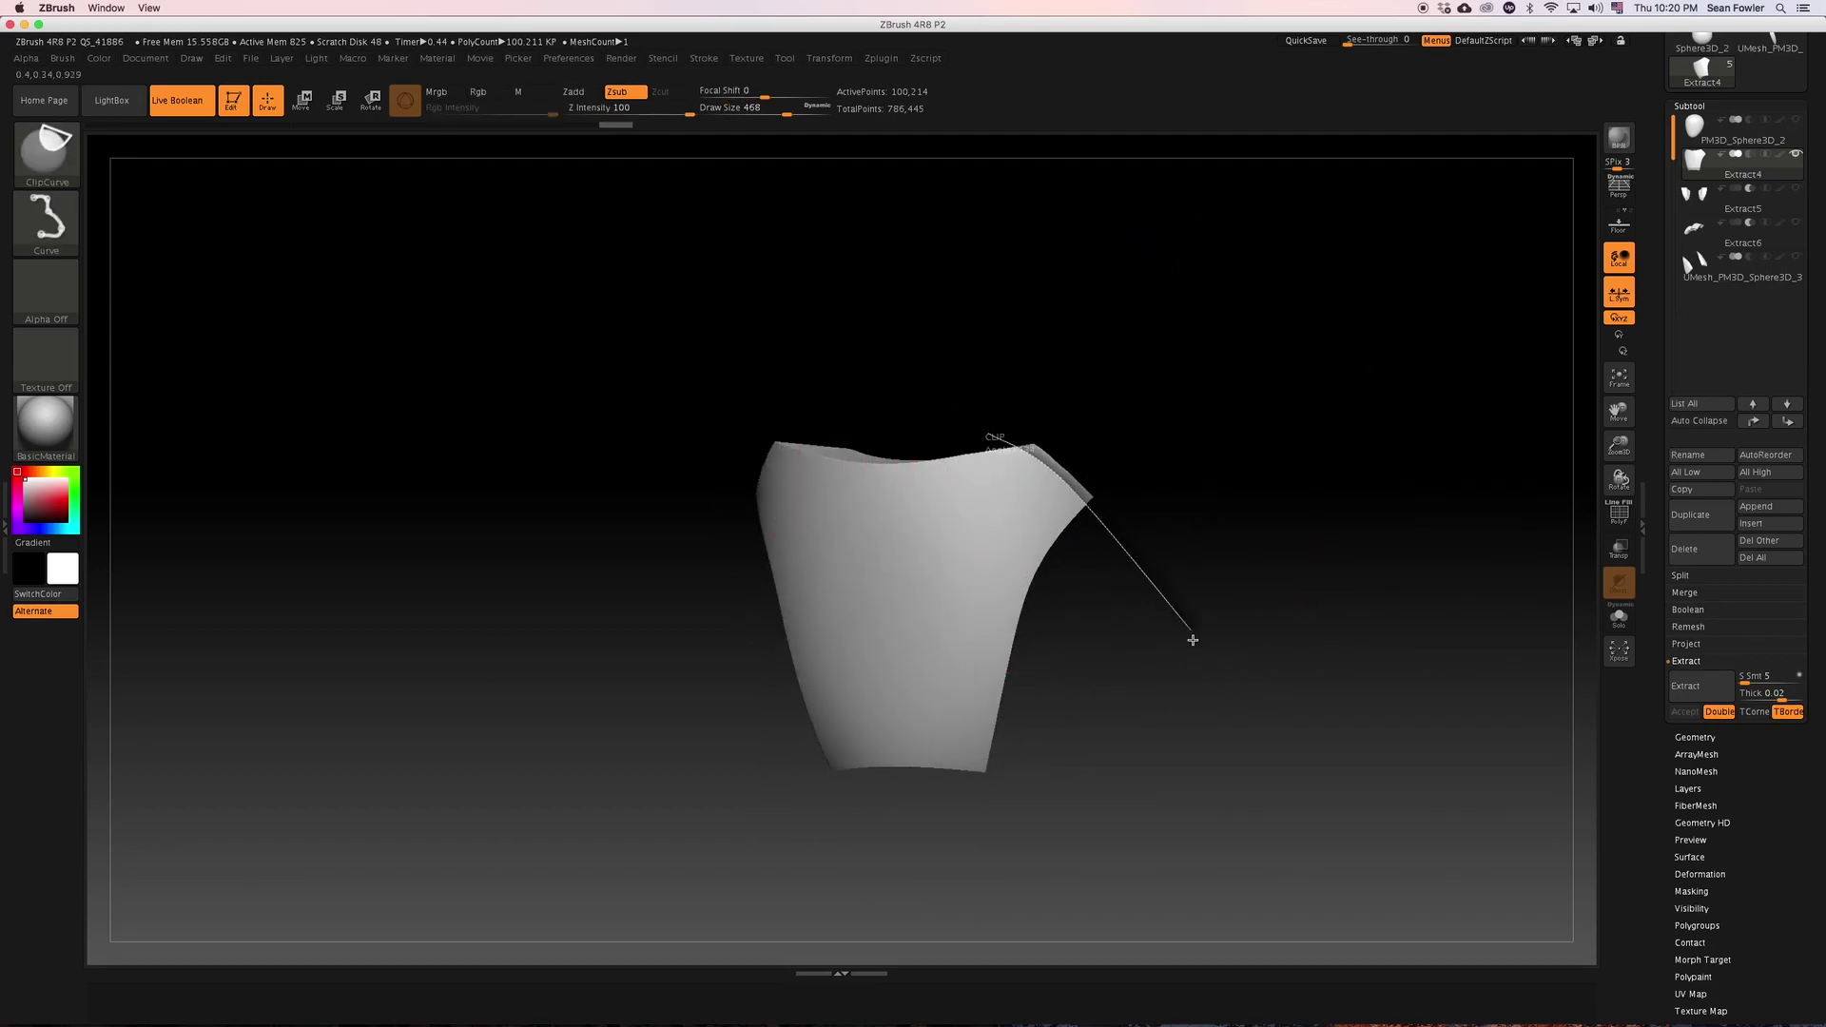
pyautogui.keyDown('ctrl'); pyautogui.keyDown('shift'); pyautogui.moveTo(1181, 634); pyautogui.dragTo(1187, 628); pyautogui.keyUp('shift'); pyautogui.keyUp('ctrl')
pyautogui.moveTo(1223, 488)
pyautogui.mouseDown()
pyautogui.moveTo(1263, 565)
pyautogui.moveTo(1279, 554)
pyautogui.moveTo(1194, 514)
pyautogui.mouseUp()
pyautogui.hotkey('ctrl', 'shift')
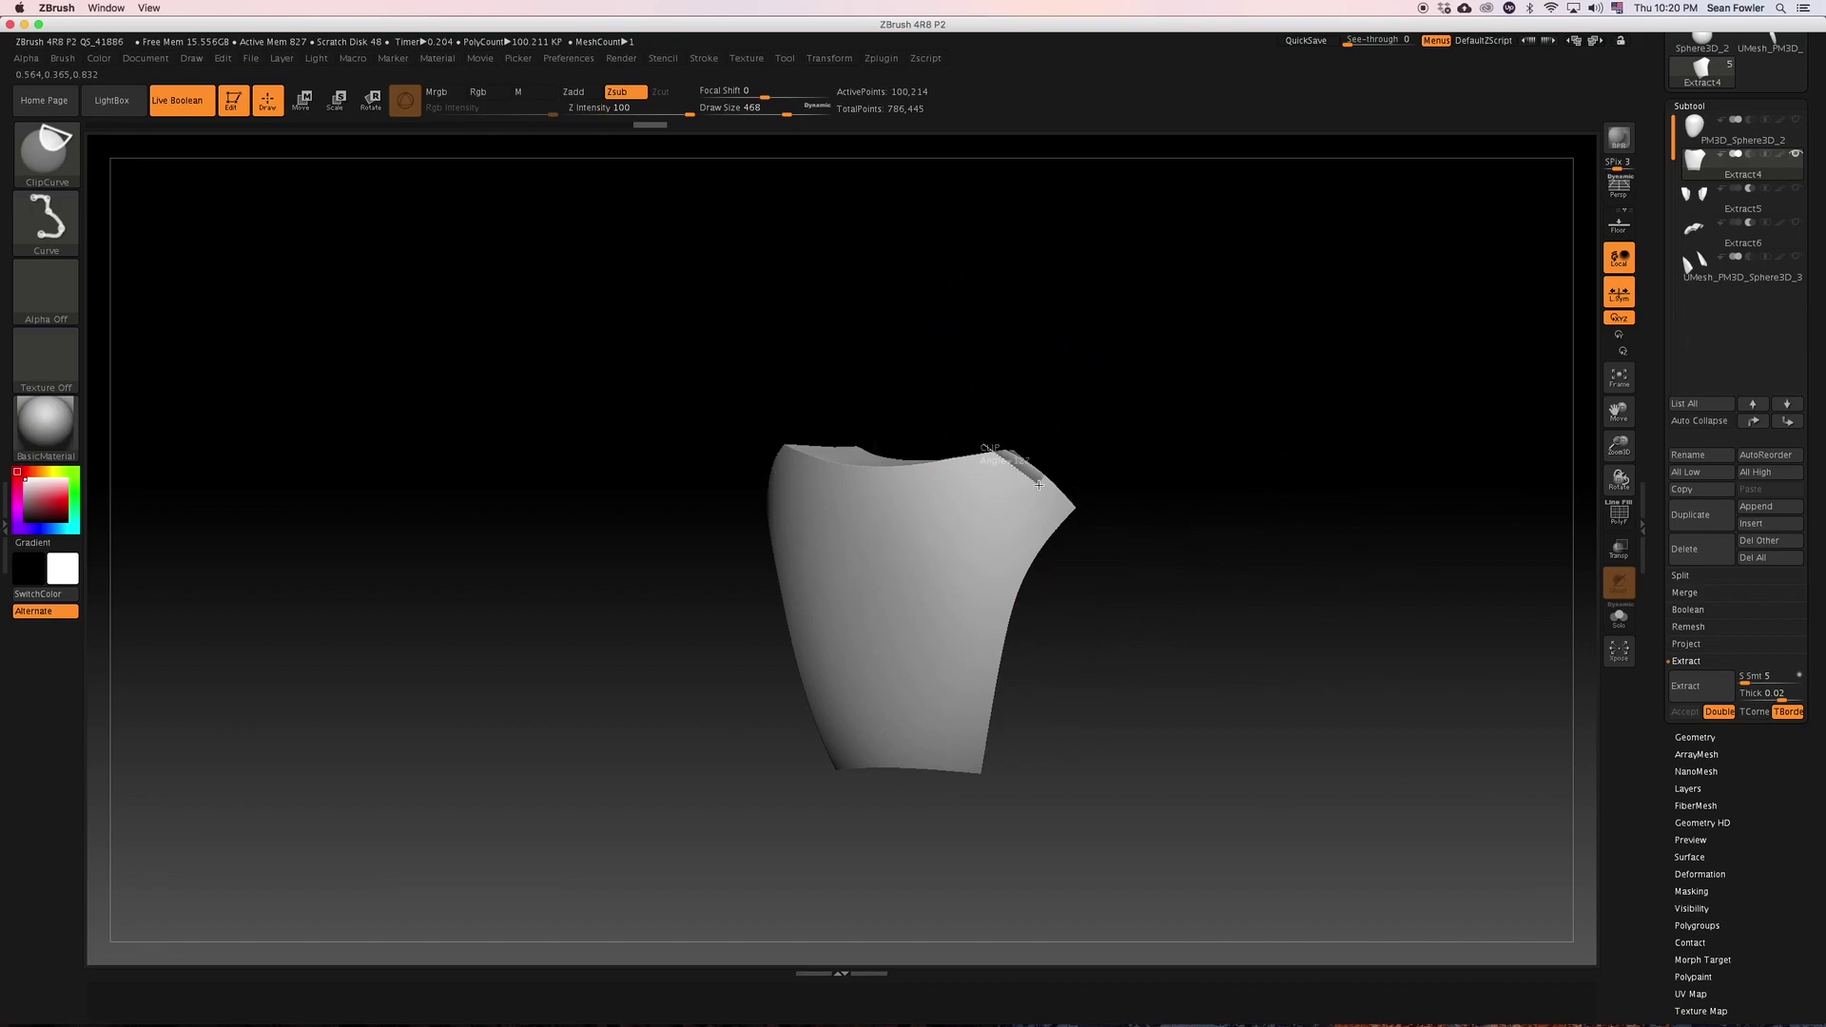
pyautogui.keyDown('ctrl'); pyautogui.keyDown('shift'); pyautogui.moveTo(1146, 629); pyautogui.dragTo(1195, 539); pyautogui.keyUp('shift'); pyautogui.keyUp('ctrl')
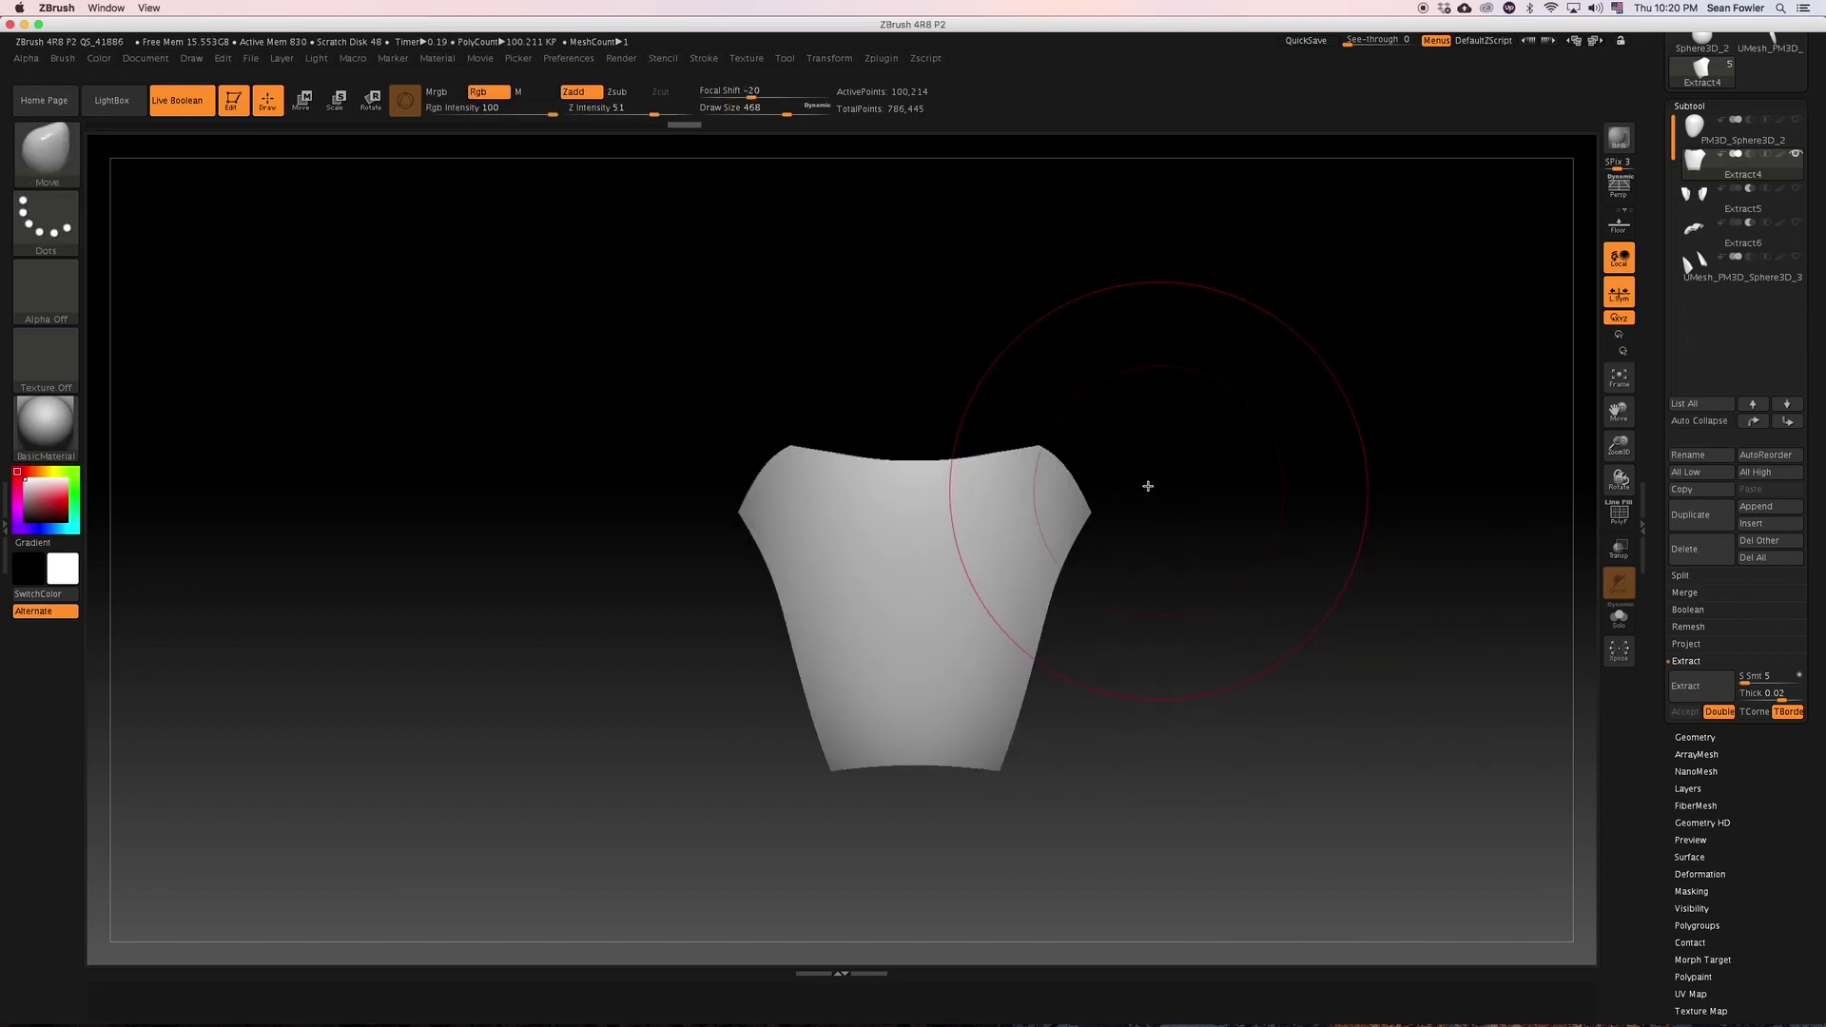
# Clip the faceplate's brow edge along a clean shallow dip from corner to corner and check it from both sides.
pyautogui.moveTo(892, 366)
pyautogui.mouseDown()
pyautogui.moveTo(906, 416)
pyautogui.moveTo(898, 387)
pyautogui.mouseUp()
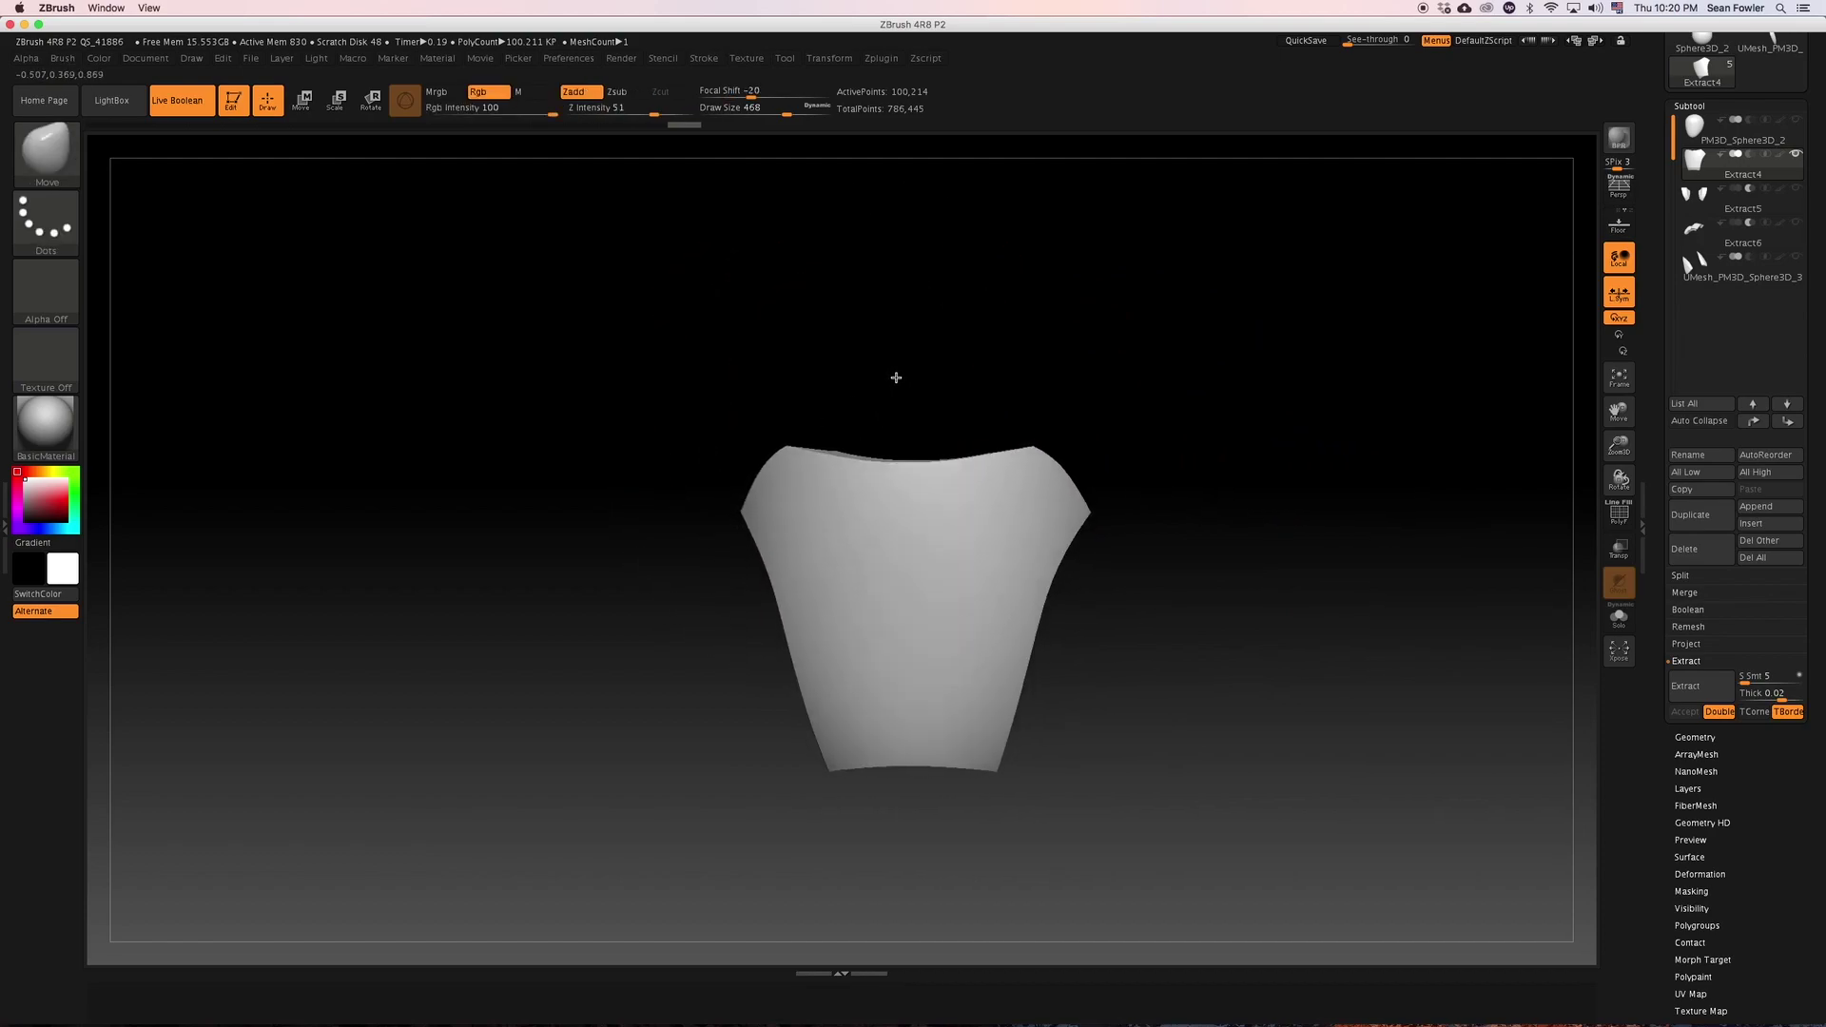
pyautogui.hotkey('ctrl', 'shift')
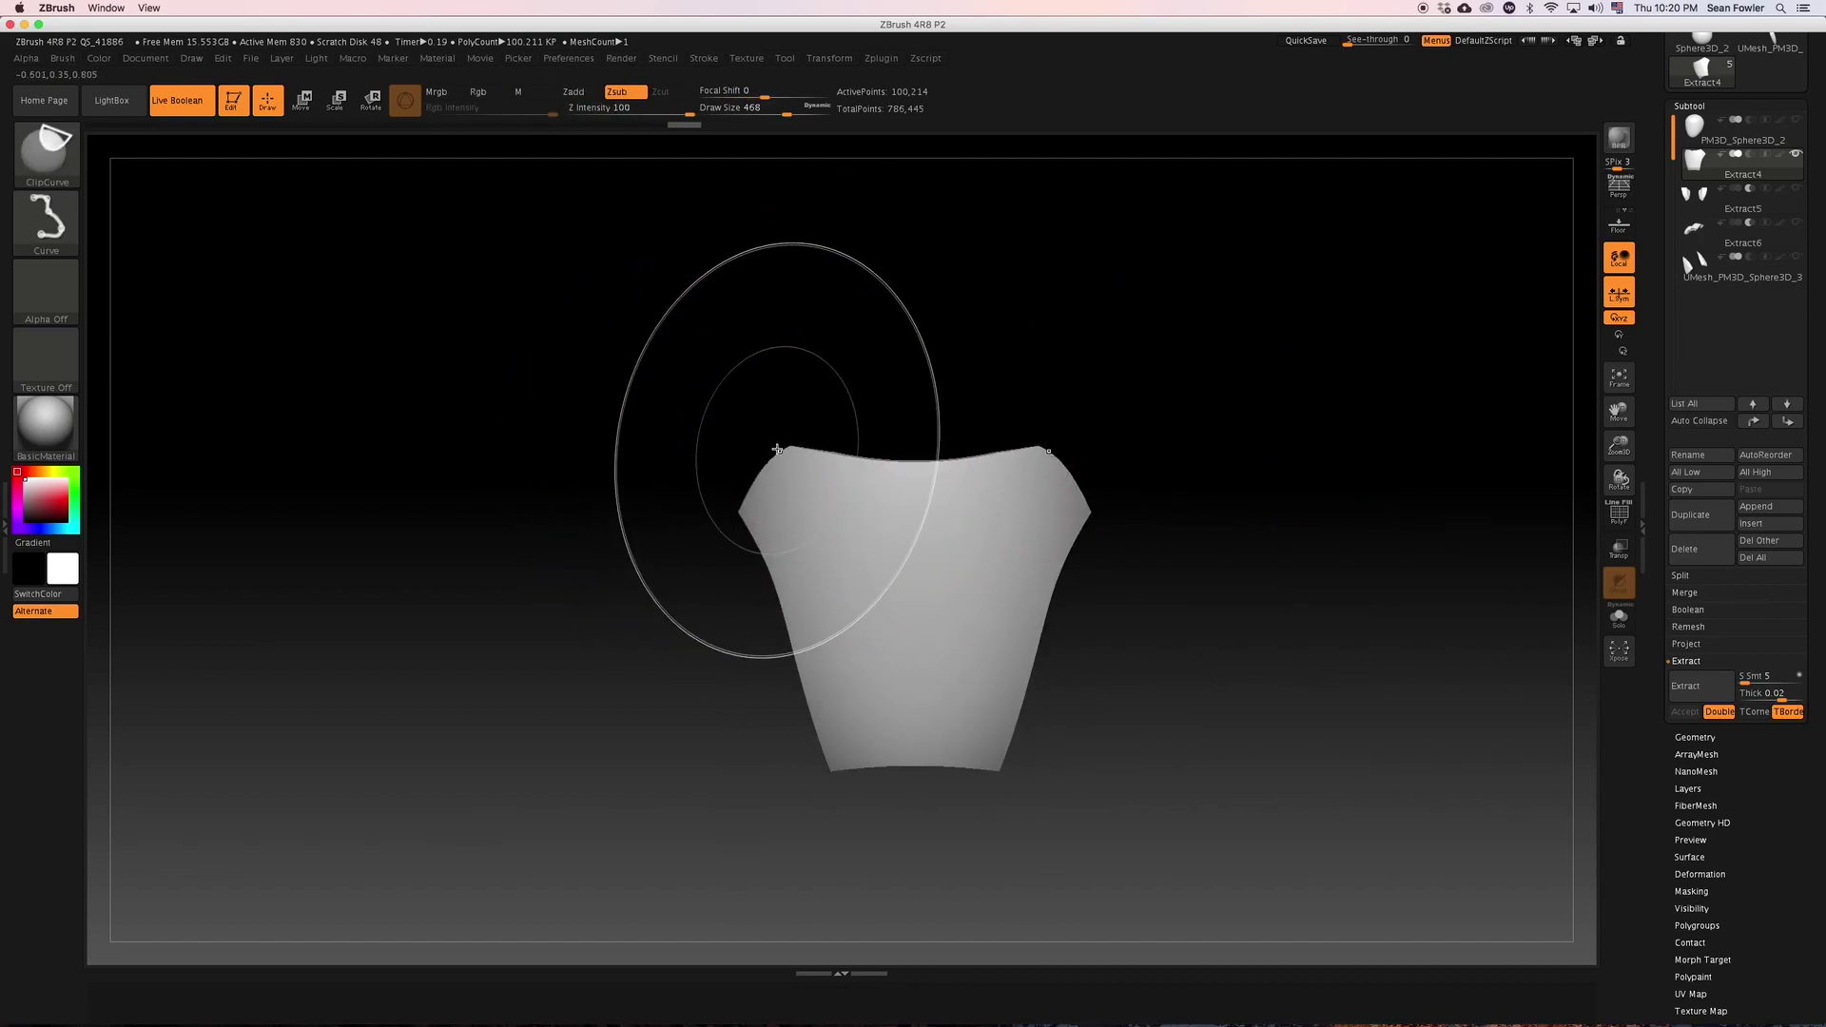
pyautogui.keyDown('ctrl'); pyautogui.keyDown('shift'); pyautogui.moveTo(754, 452); pyautogui.dragTo(897, 468); pyautogui.keyUp('shift'); pyautogui.keyUp('ctrl')
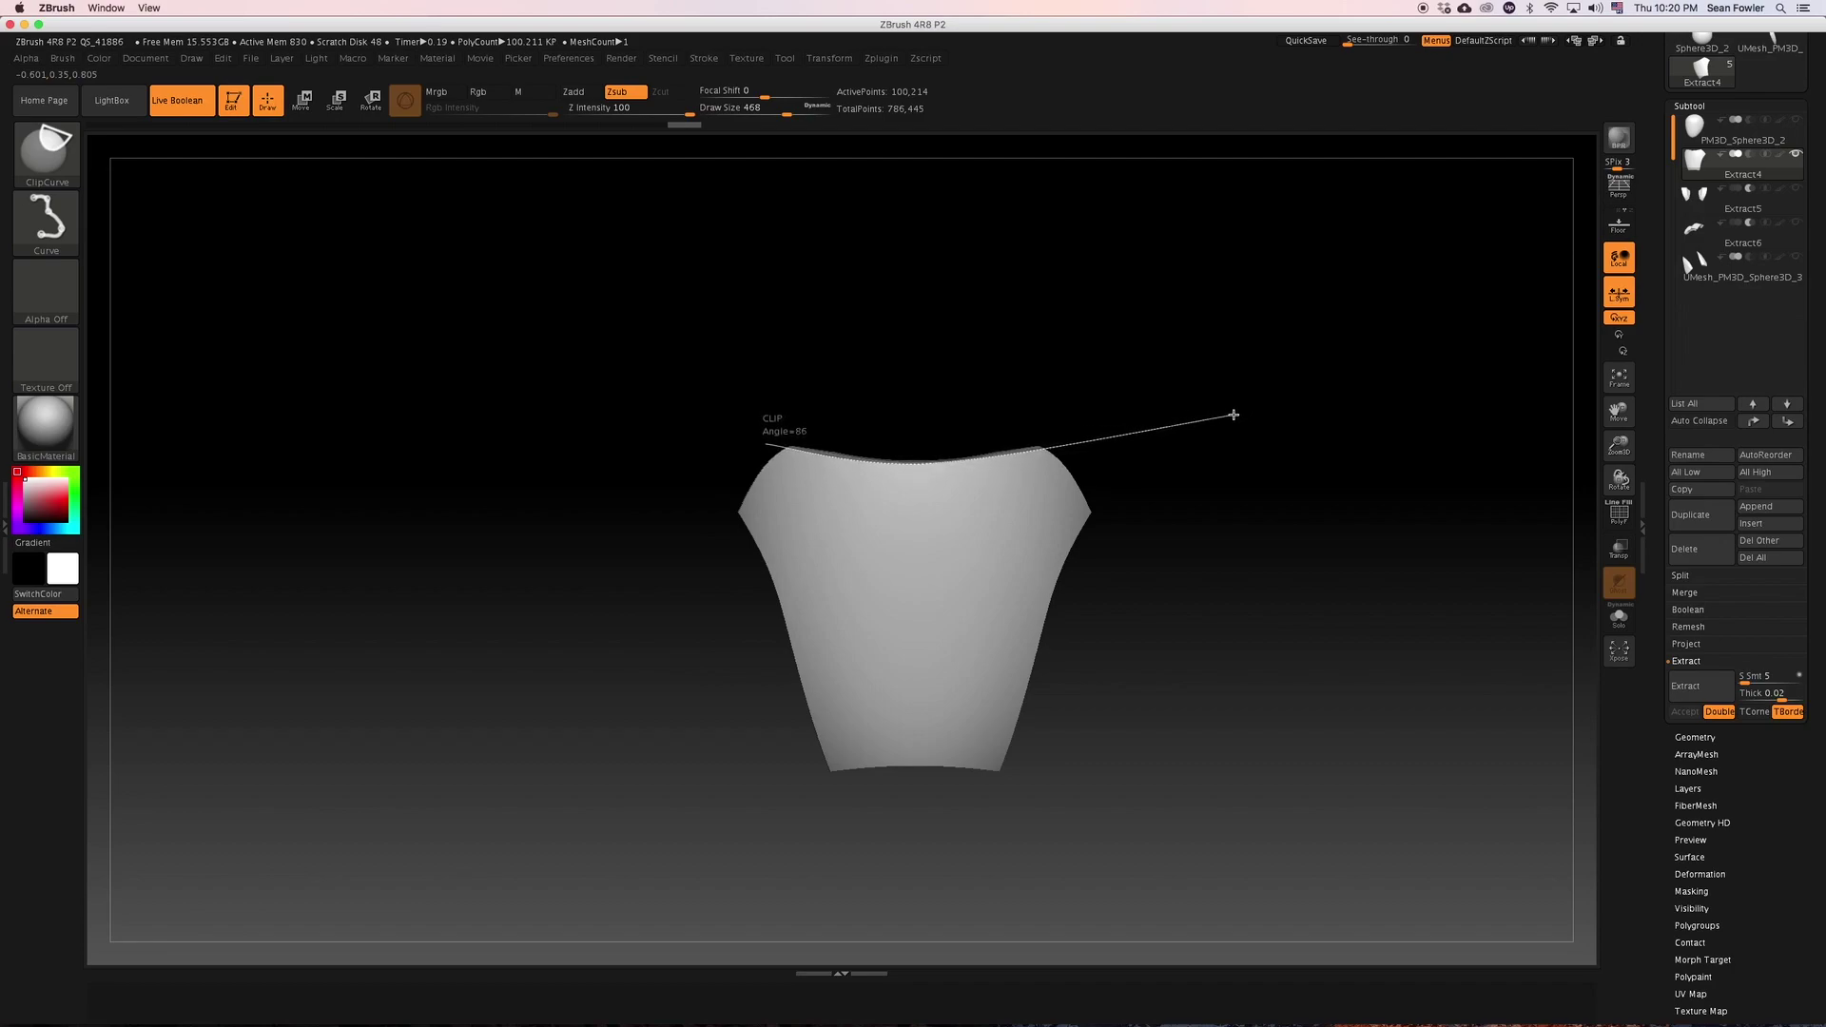
pyautogui.moveTo(1126, 410)
pyautogui.keyDown('ctrl'); pyautogui.keyDown('shift'); pyautogui.mouseDown()
pyautogui.moveTo(1133, 387)
pyautogui.moveTo(1178, 473)
pyautogui.moveTo(1179, 408)
pyautogui.moveTo(1152, 398)
pyautogui.mouseUp(); pyautogui.keyUp('shift'); pyautogui.keyUp('ctrl')
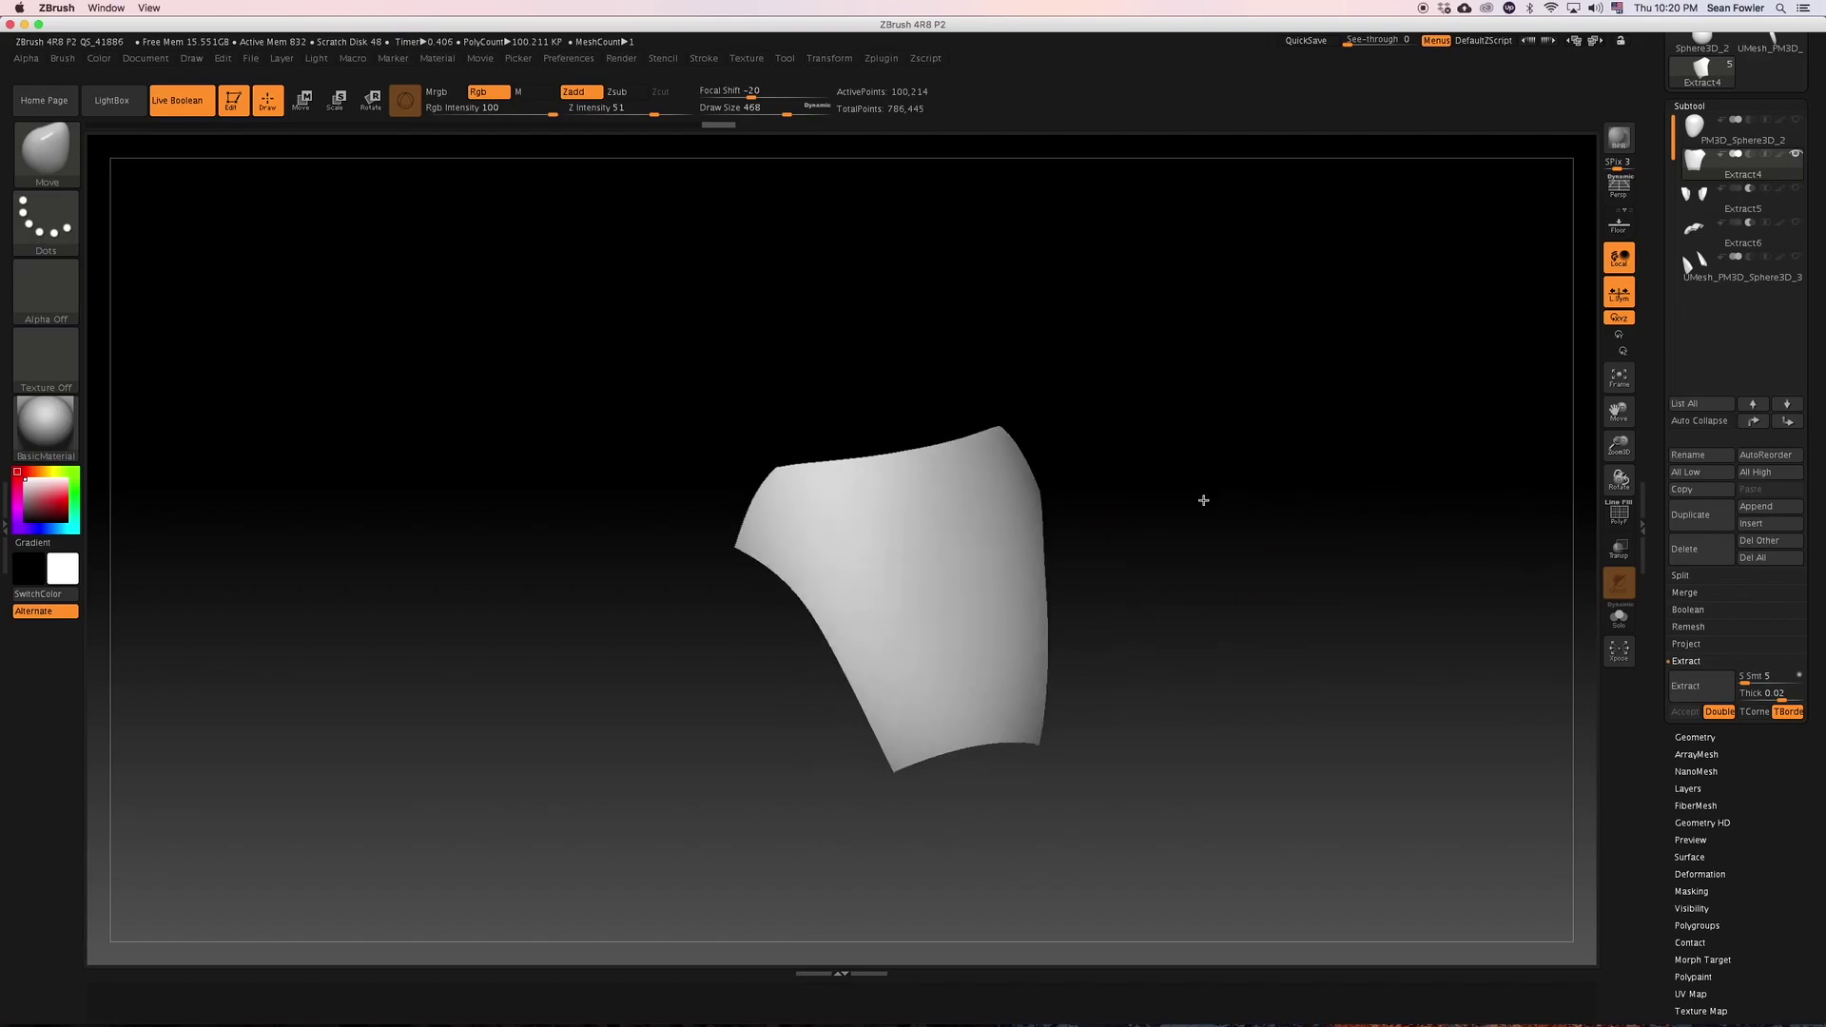
pyautogui.moveTo(1202, 498)
pyautogui.mouseDown()
pyautogui.moveTo(1152, 397)
pyautogui.moveTo(1151, 551)
pyautogui.moveTo(1190, 526)
pyautogui.moveTo(1251, 562)
pyautogui.moveTo(1251, 583)
pyautogui.moveTo(1214, 597)
pyautogui.moveTo(1211, 525)
pyautogui.moveTo(1202, 560)
pyautogui.moveTo(1080, 404)
pyautogui.moveTo(1068, 447)
pyautogui.moveTo(1138, 473)
pyautogui.mouseUp()
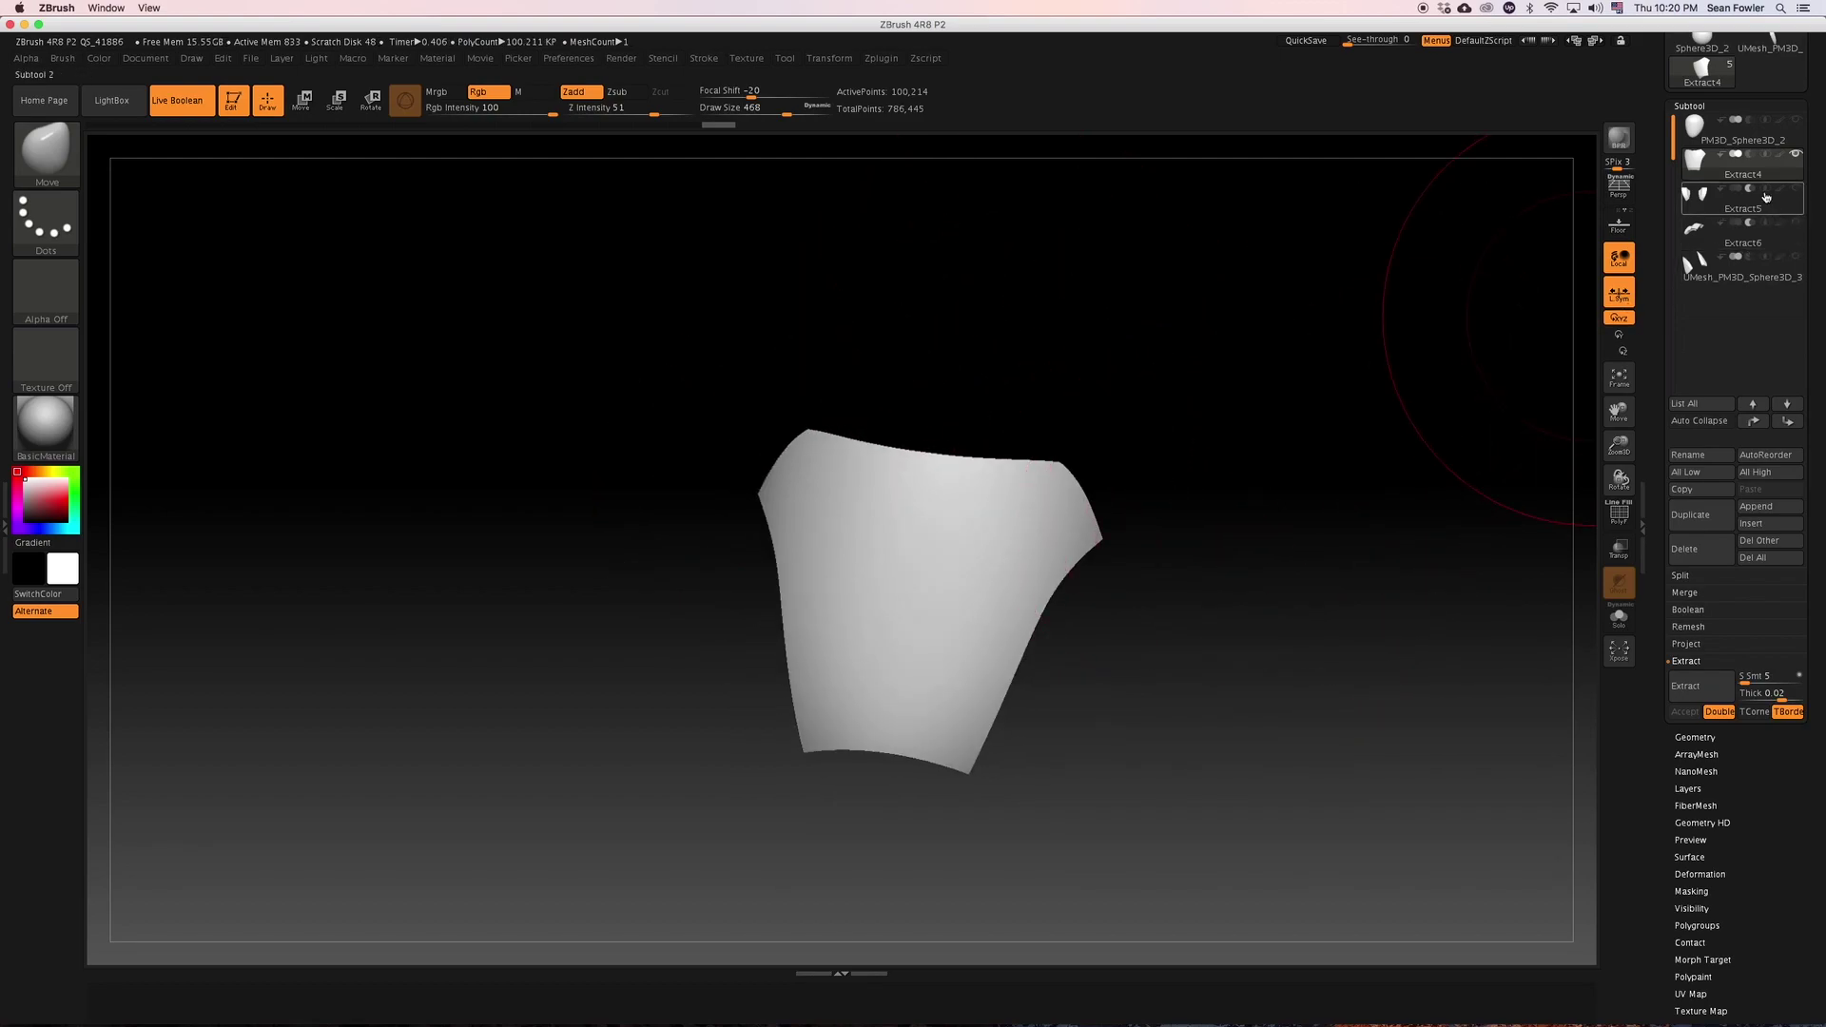
# Show the head again, move the faceplate along its depth axis and scale it uniformly to about 1.035.
pyautogui.click(1795, 118)
pyautogui.moveTo(1363, 484); pyautogui.dragTo(1300, 501)
pyautogui.press('w')
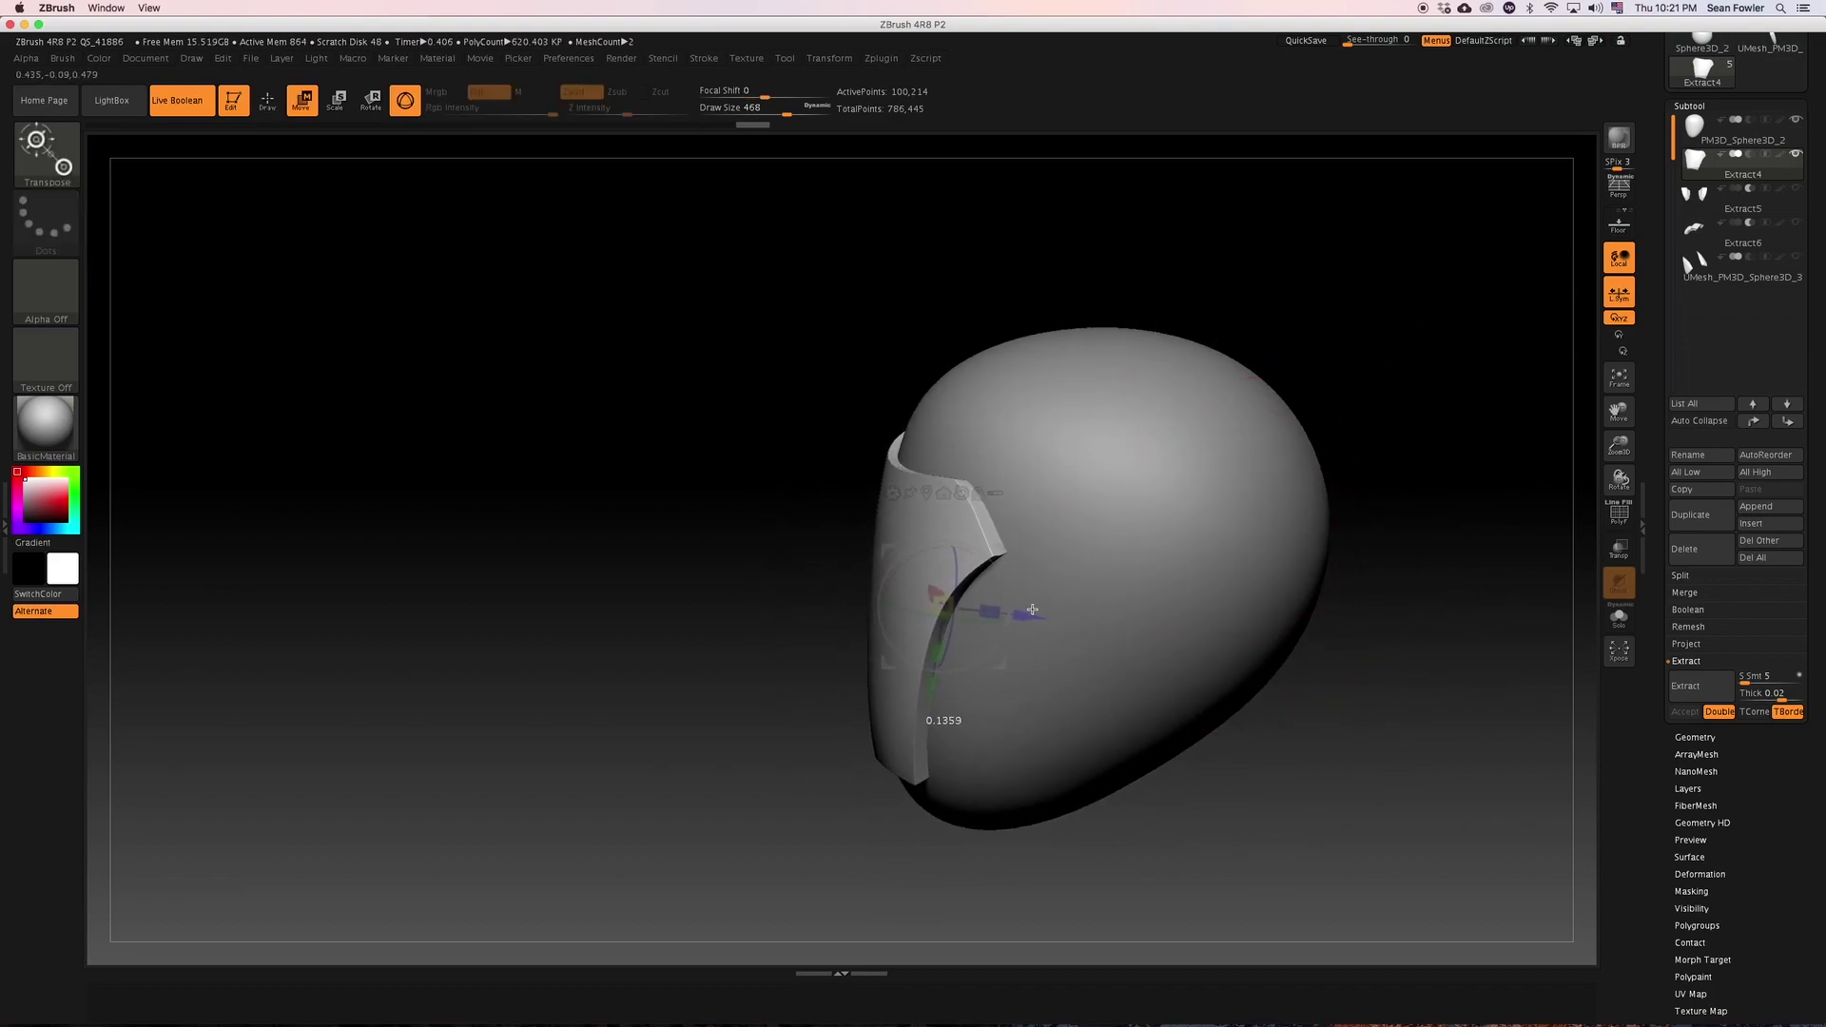
pyautogui.moveTo(832, 802); pyautogui.dragTo(963, 624)
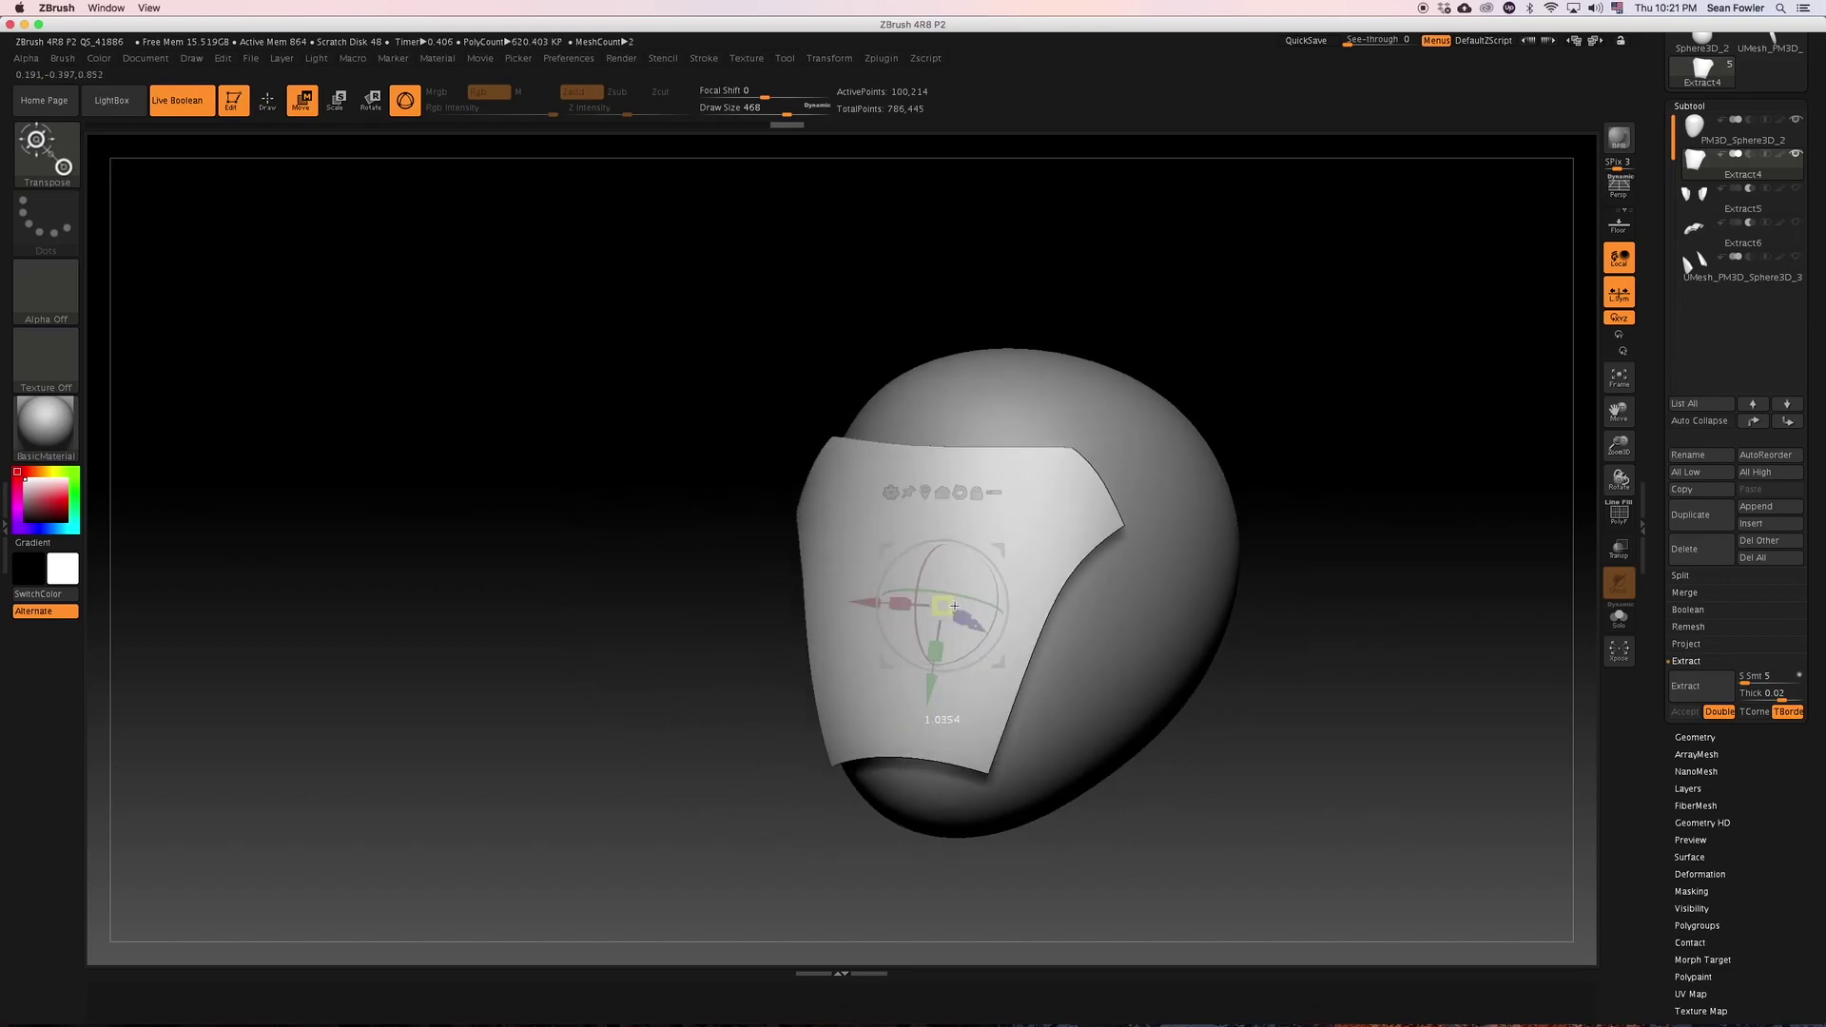
pyautogui.moveTo(829, 712); pyautogui.dragTo(876, 843)
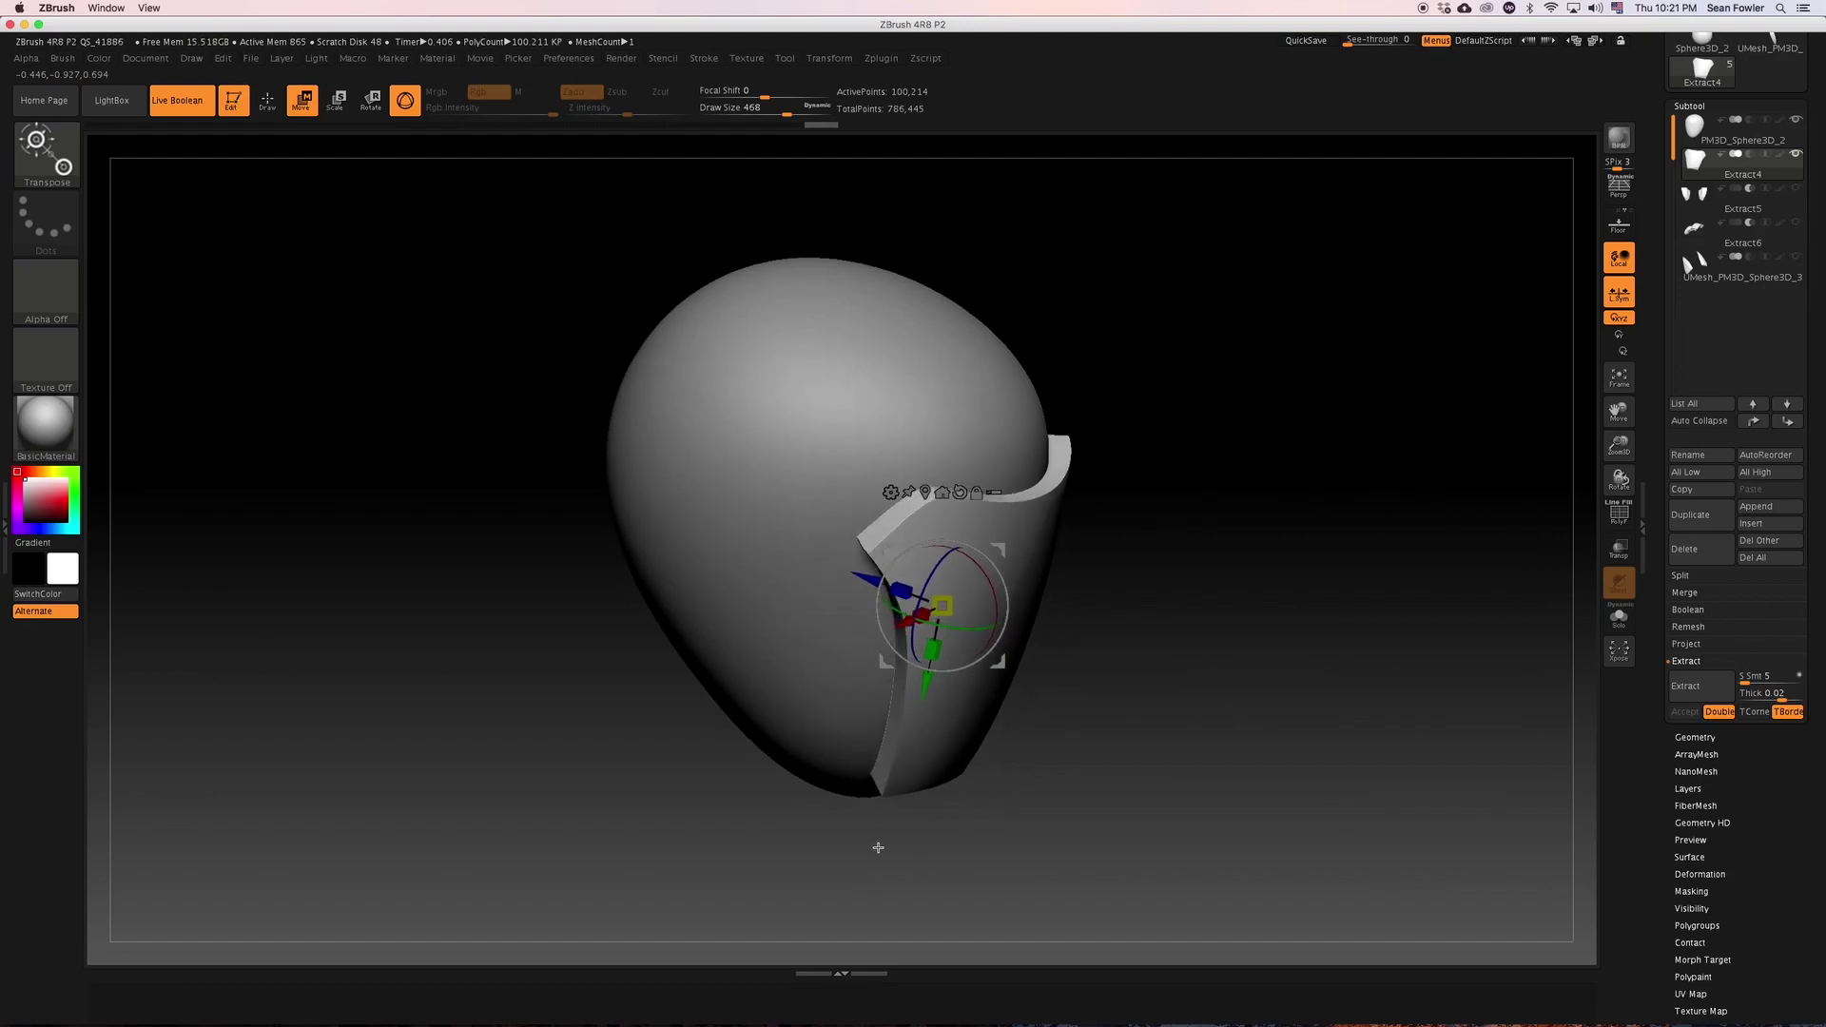
pyautogui.moveTo(1186, 668); pyautogui.dragTo(1131, 613)
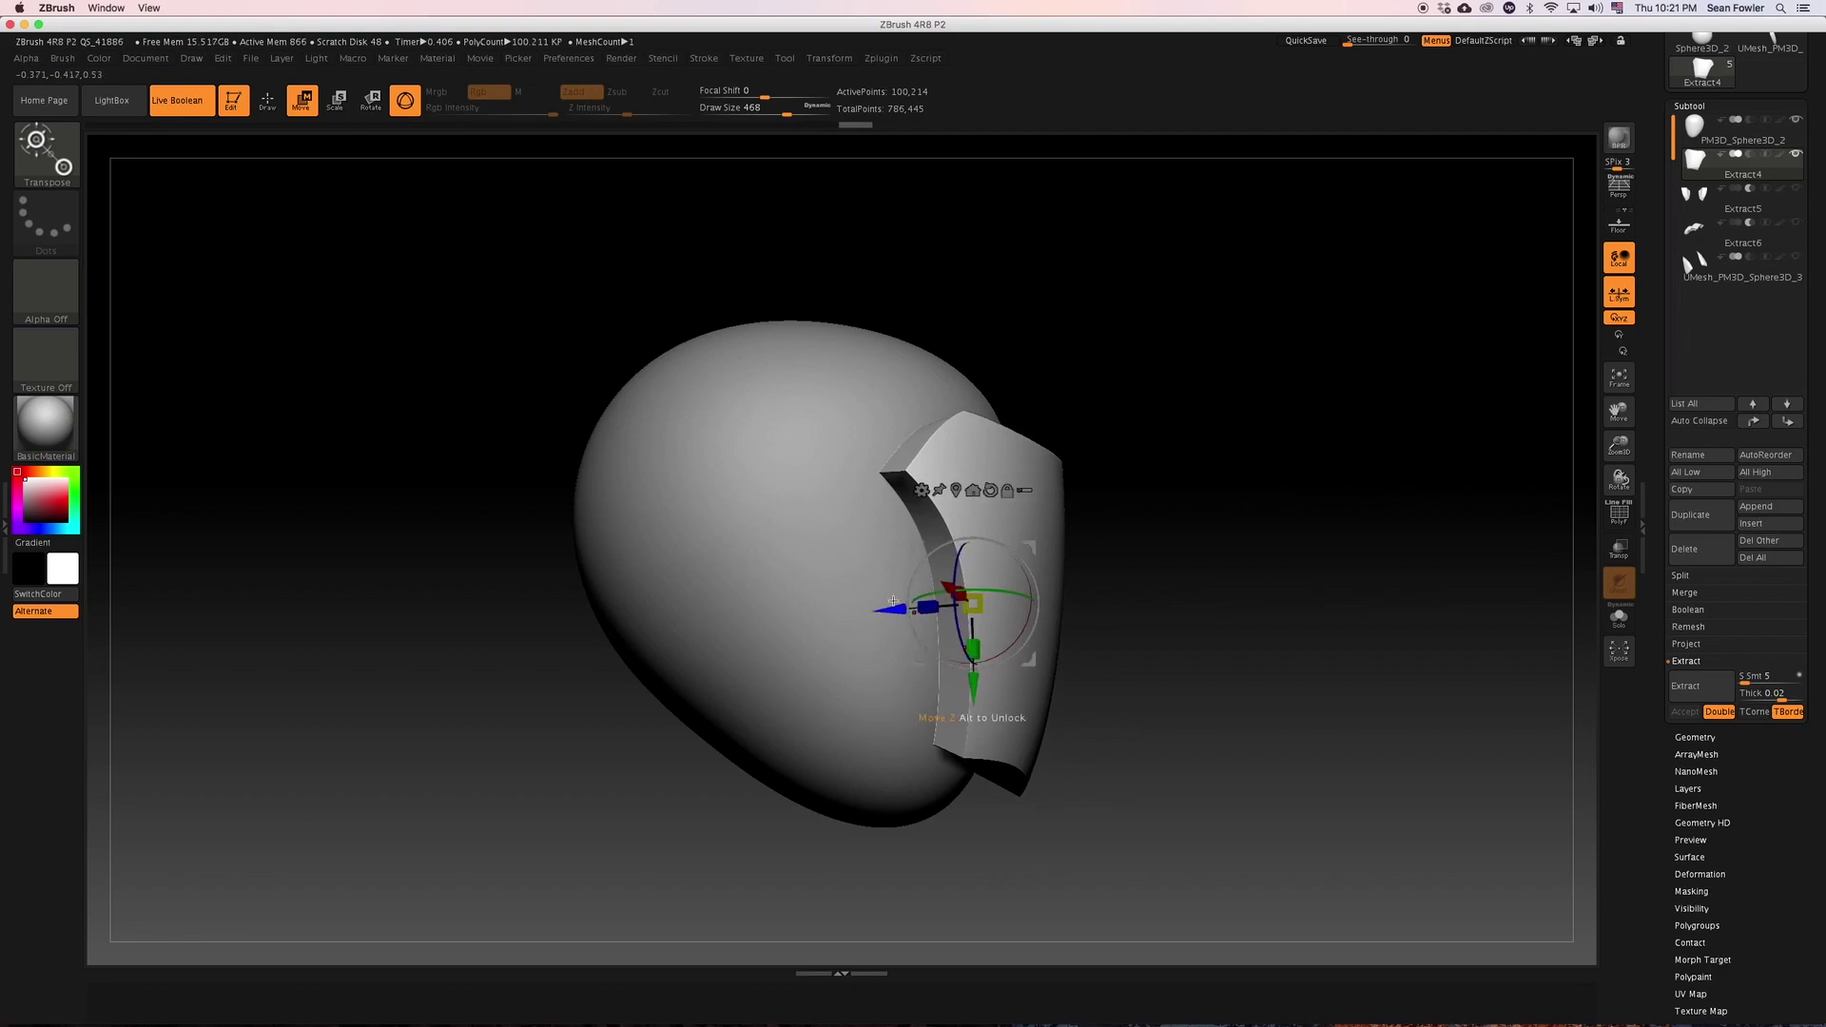
pyautogui.moveTo(1254, 592); pyautogui.dragTo(1230, 666)
# Hide the head and clip the faceplate's outer side surfaces with ClipCurve, viewed along its thick brow edge.
pyautogui.click(1796, 123)
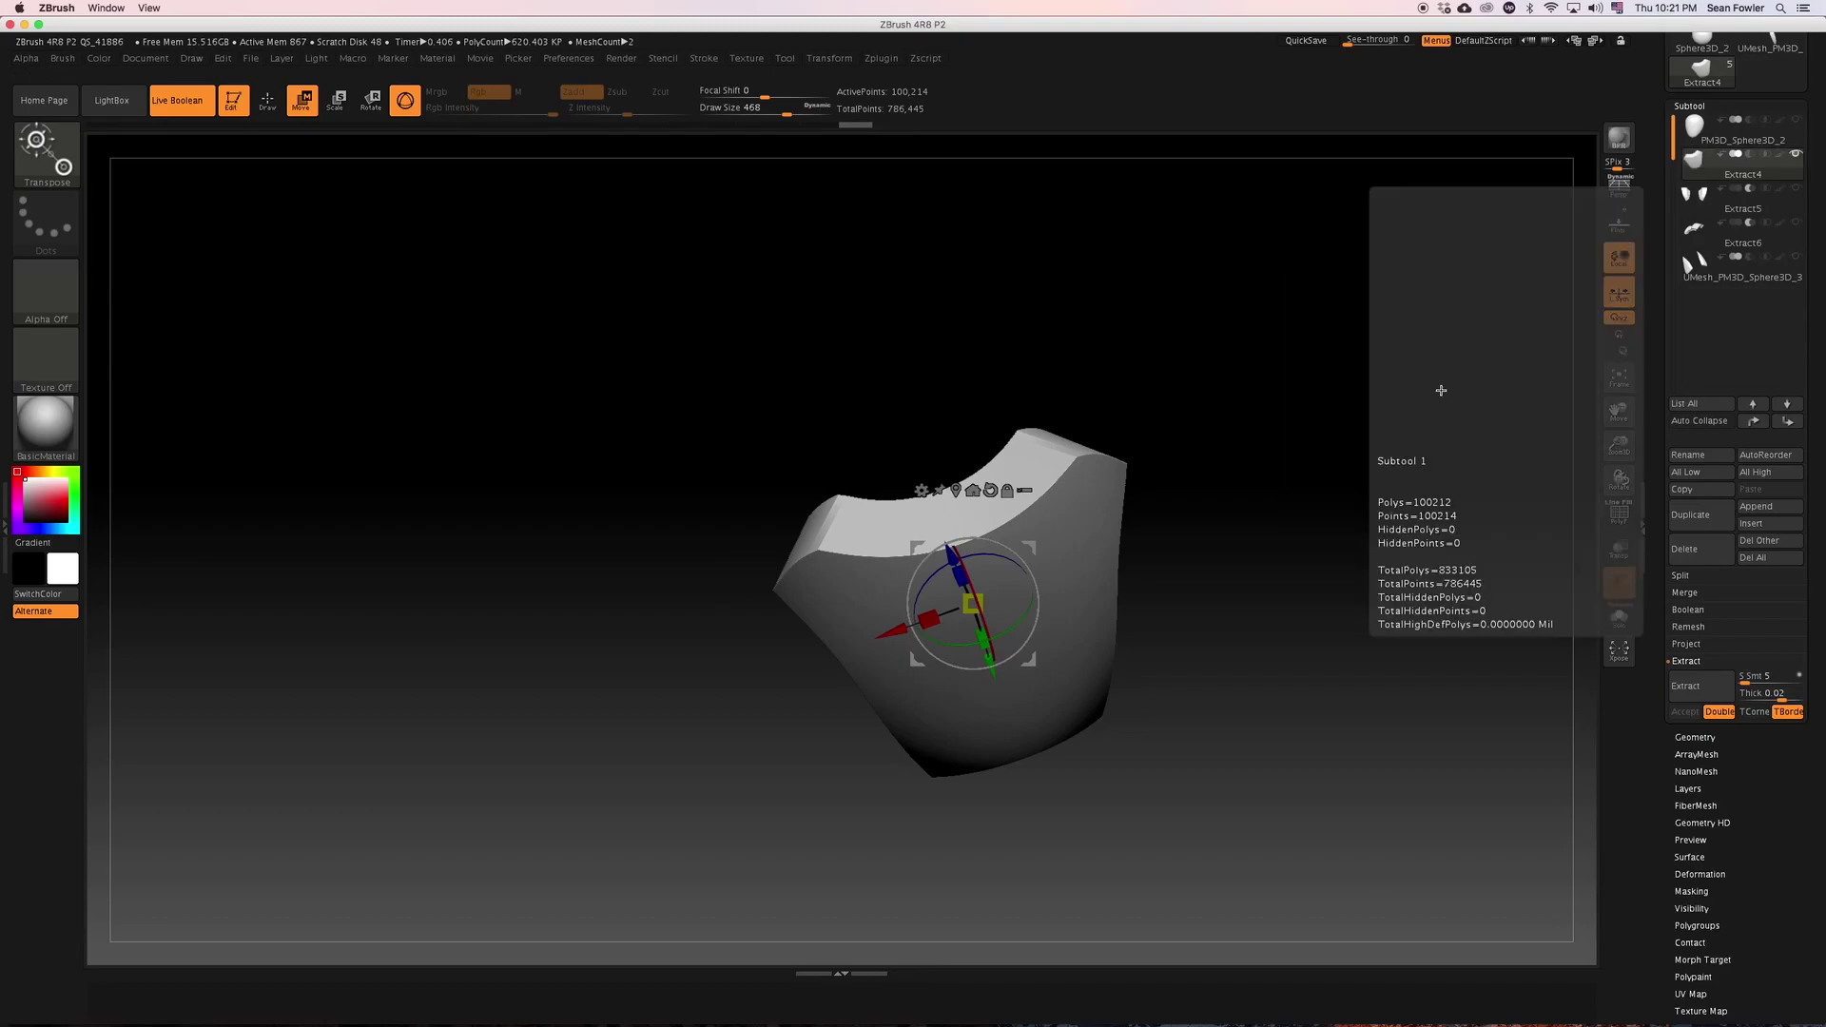
pyautogui.moveTo(1263, 526)
pyautogui.mouseDown()
pyautogui.moveTo(1268, 640)
pyautogui.moveTo(1243, 476)
pyautogui.moveTo(1365, 652)
pyautogui.moveTo(1375, 584)
pyautogui.moveTo(1369, 612)
pyautogui.moveTo(1227, 558)
pyautogui.moveTo(1068, 448)
pyautogui.moveTo(1058, 511)
pyautogui.mouseUp()
pyautogui.press('q')
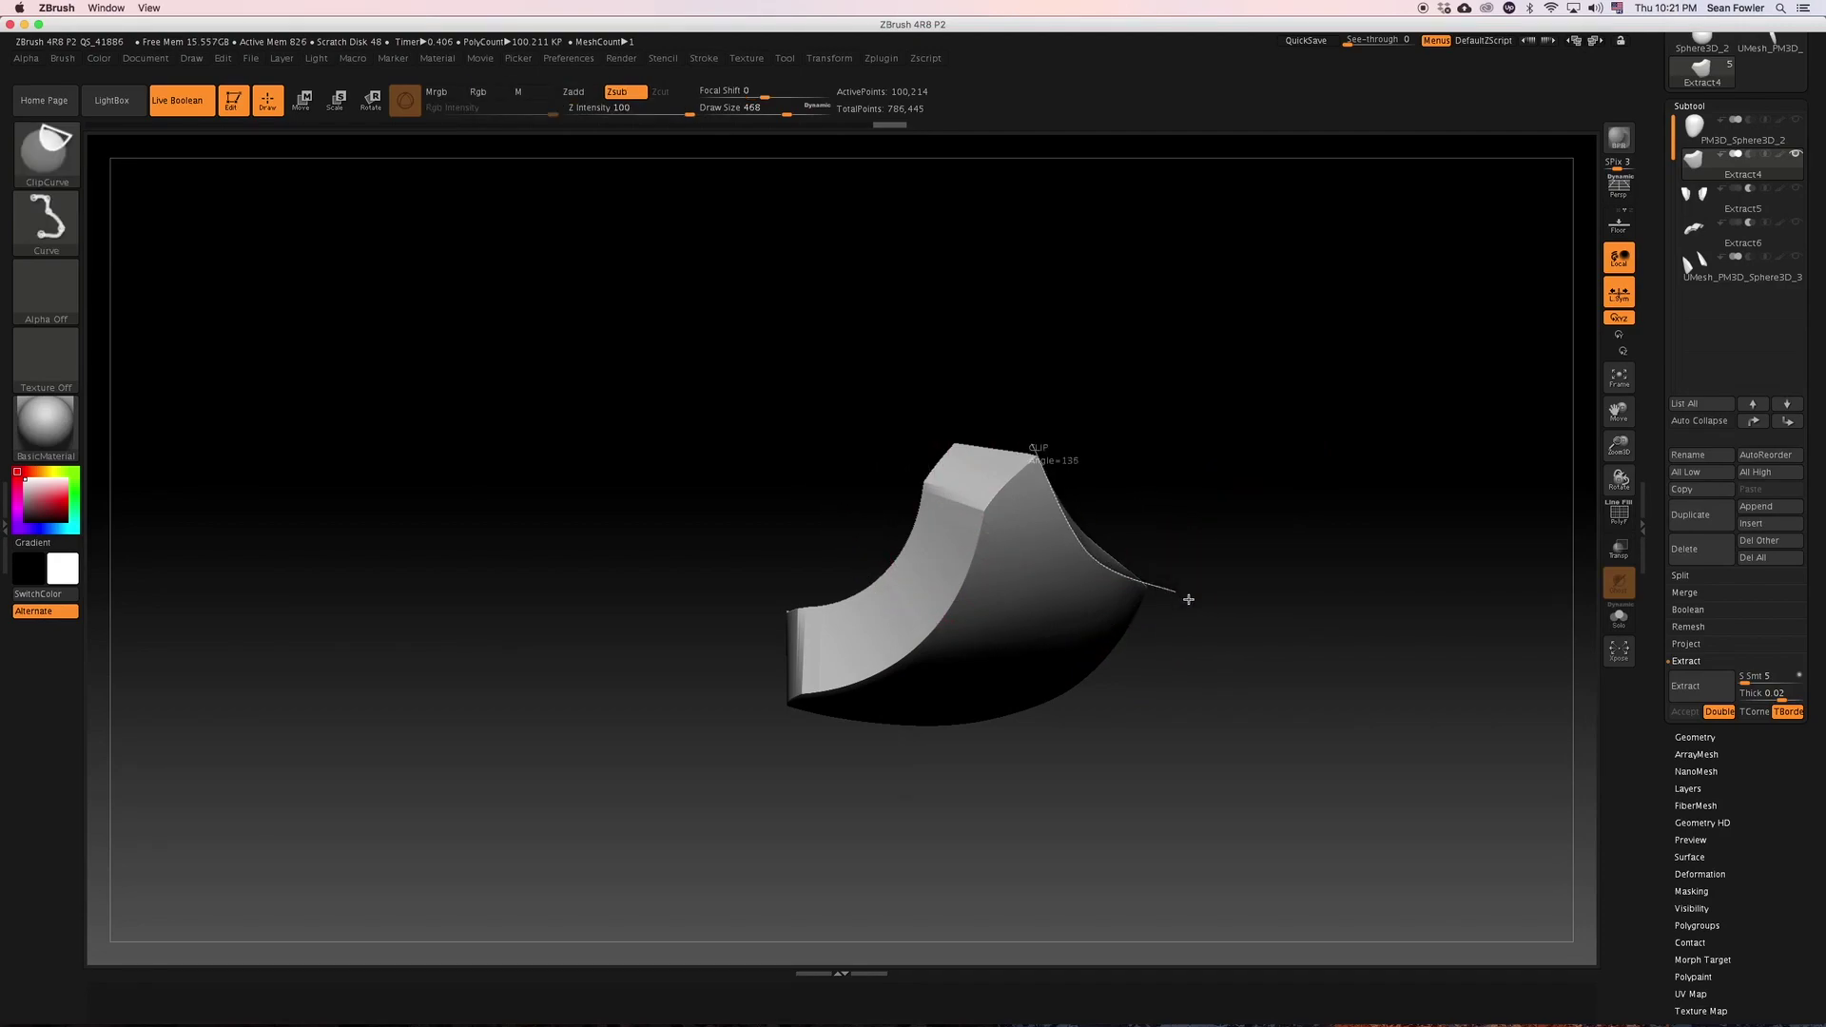
pyautogui.moveTo(1184, 631)
pyautogui.keyDown('ctrl'); pyautogui.keyDown('shift'); pyautogui.mouseDown()
pyautogui.moveTo(1251, 570)
pyautogui.moveTo(1230, 494)
pyautogui.moveTo(1308, 644)
pyautogui.moveTo(1222, 525)
pyautogui.moveTo(1207, 636)
pyautogui.mouseUp(); pyautogui.keyUp('shift'); pyautogui.keyUp('ctrl')
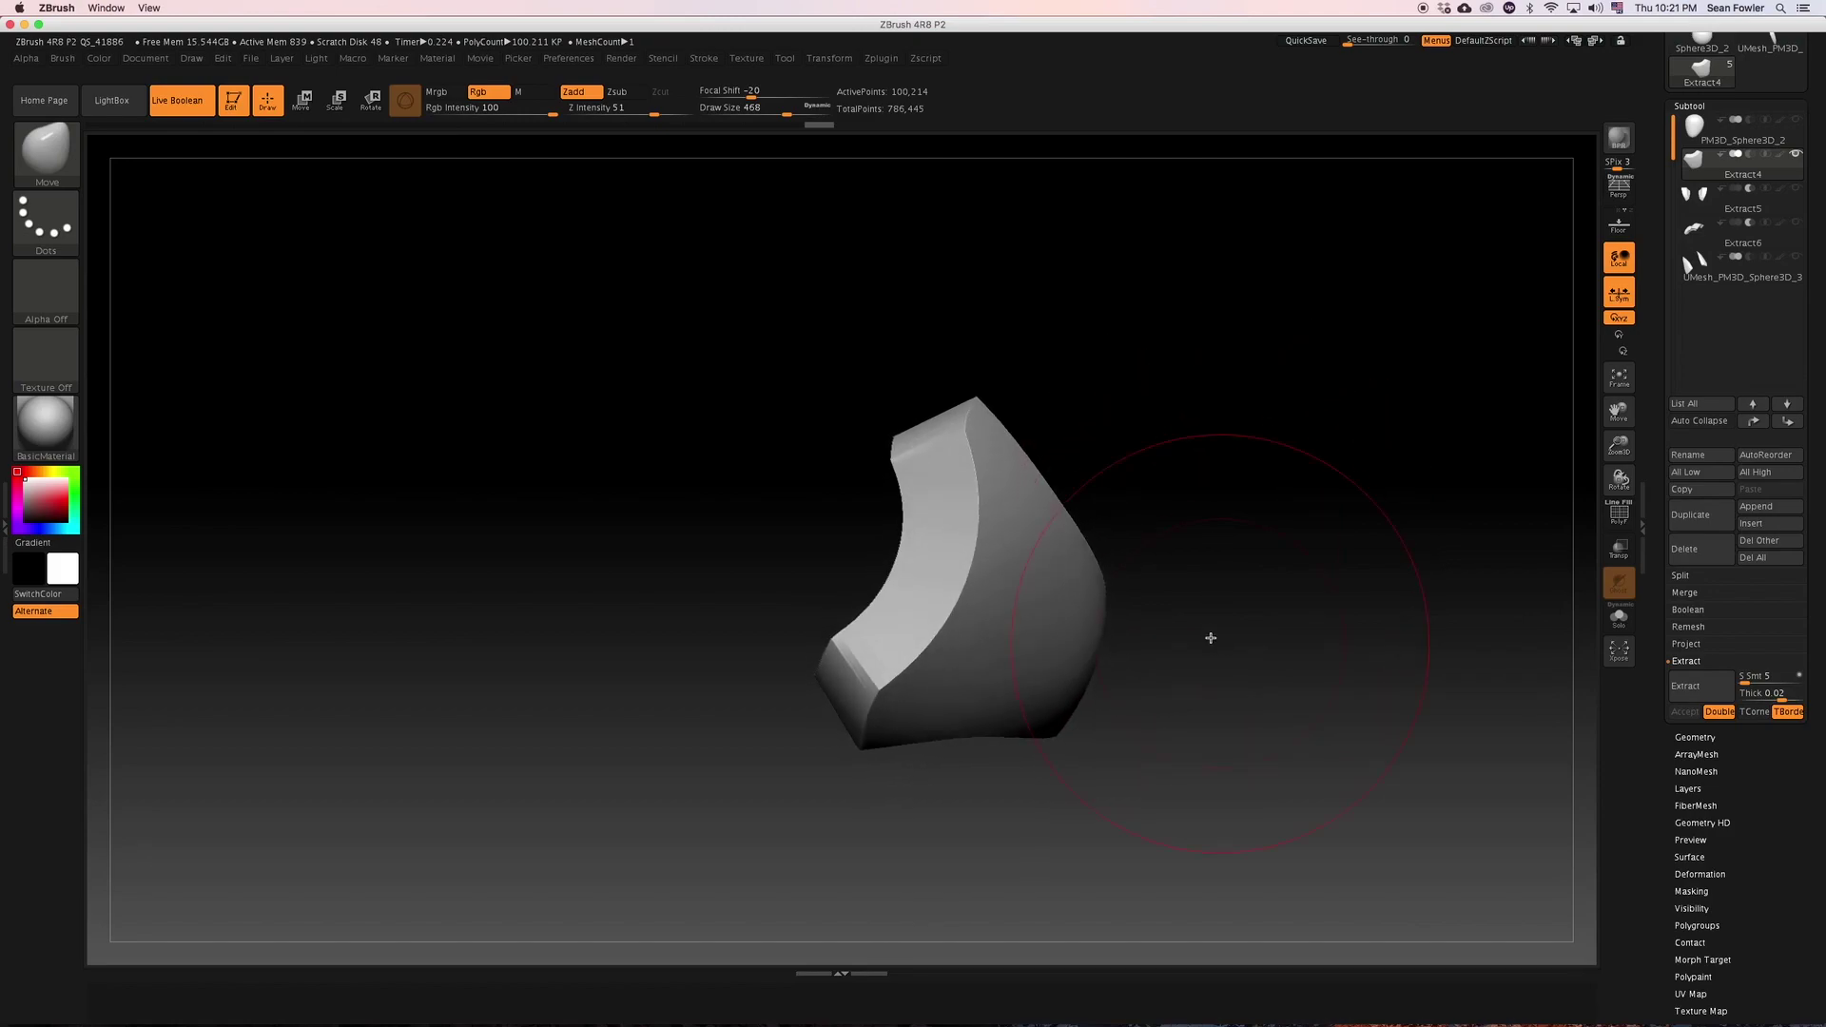
pyautogui.hotkey('ctrl', 'shift')
pyautogui.keyDown('ctrl'); pyautogui.keyDown('shift'); pyautogui.moveTo(972, 387); pyautogui.dragTo(1019, 458); pyautogui.keyUp('shift'); pyautogui.keyUp('ctrl')
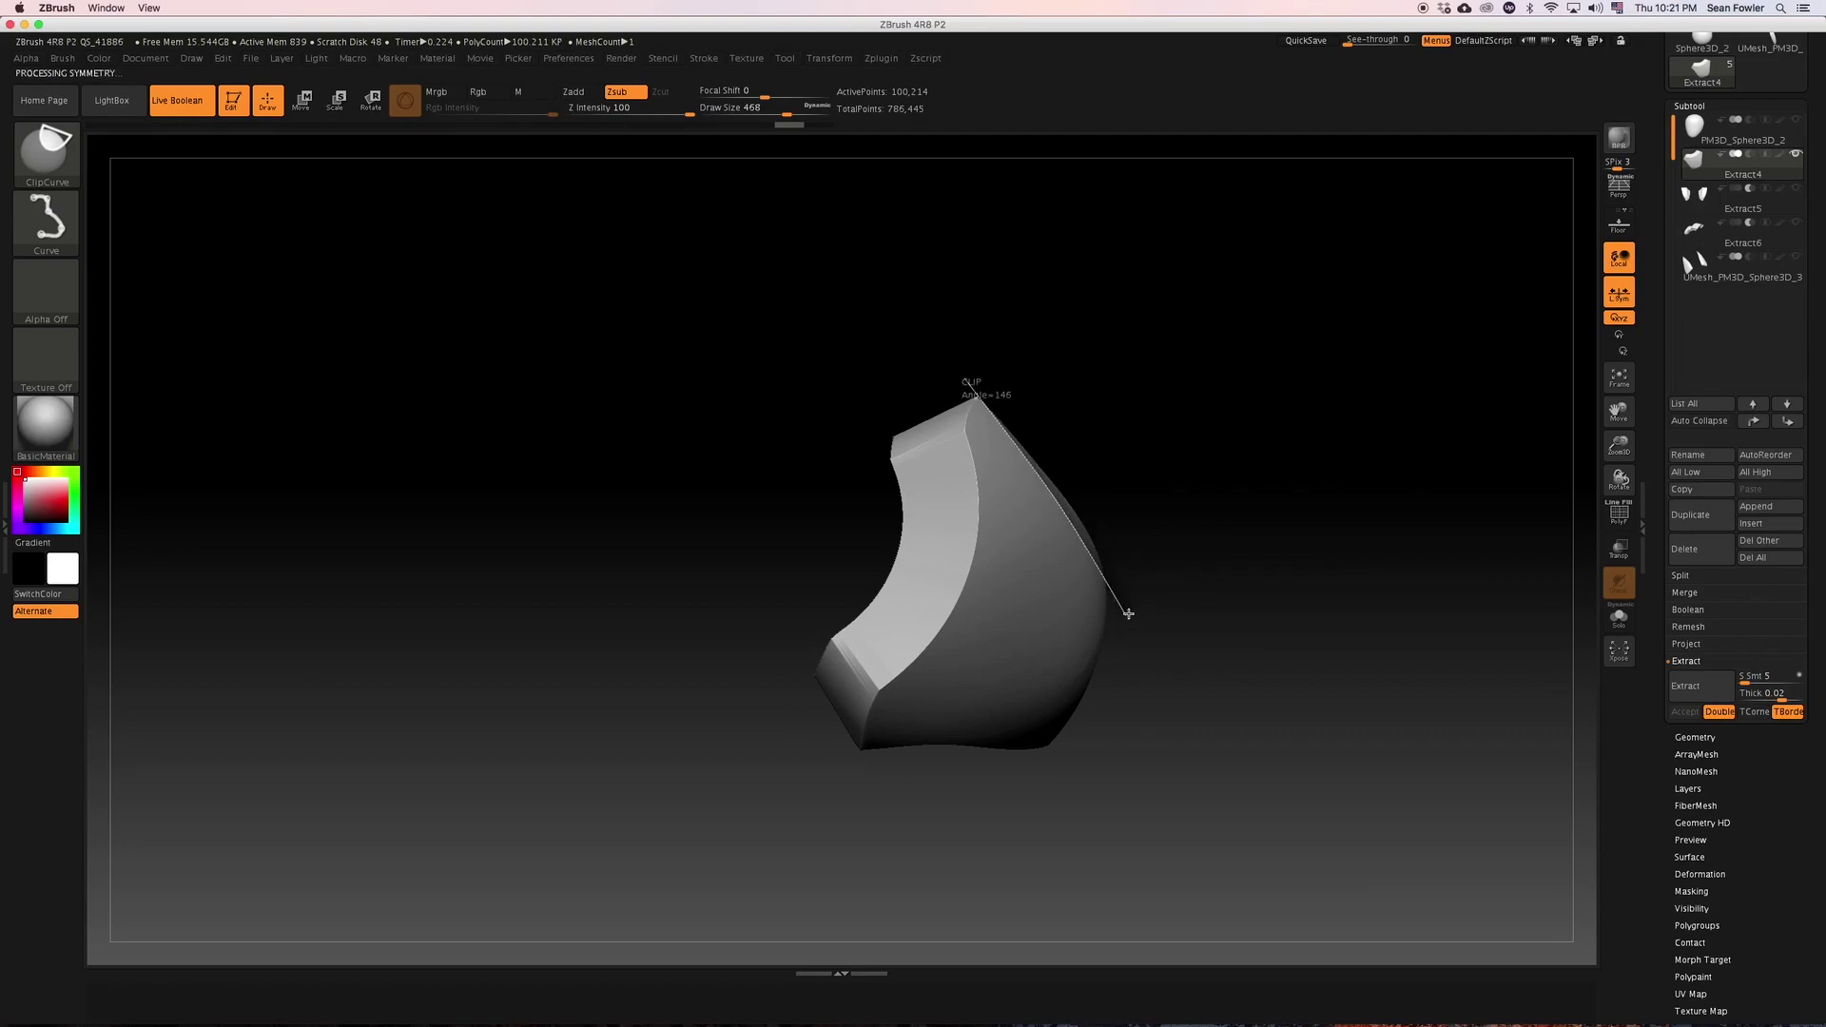
pyautogui.moveTo(1247, 514)
pyautogui.mouseDown()
pyautogui.moveTo(1232, 540)
pyautogui.moveTo(1199, 539)
pyautogui.moveTo(1219, 474)
pyautogui.mouseUp()
# Select the hPolish brush and set its draw size to 104 for working on the faceplate's side edge.
pyautogui.moveTo(1212, 558)
pyautogui.mouseDown()
pyautogui.moveTo(1200, 482)
pyautogui.moveTo(1179, 517)
pyautogui.moveTo(1252, 525)
pyautogui.moveTo(1280, 497)
pyautogui.moveTo(1258, 574)
pyautogui.moveTo(1116, 574)
pyautogui.mouseUp()
pyautogui.moveTo(1202, 698)
pyautogui.mouseDown()
pyautogui.moveTo(1225, 606)
pyautogui.moveTo(1206, 640)
pyautogui.moveTo(1170, 591)
pyautogui.mouseUp()
pyautogui.press('b')
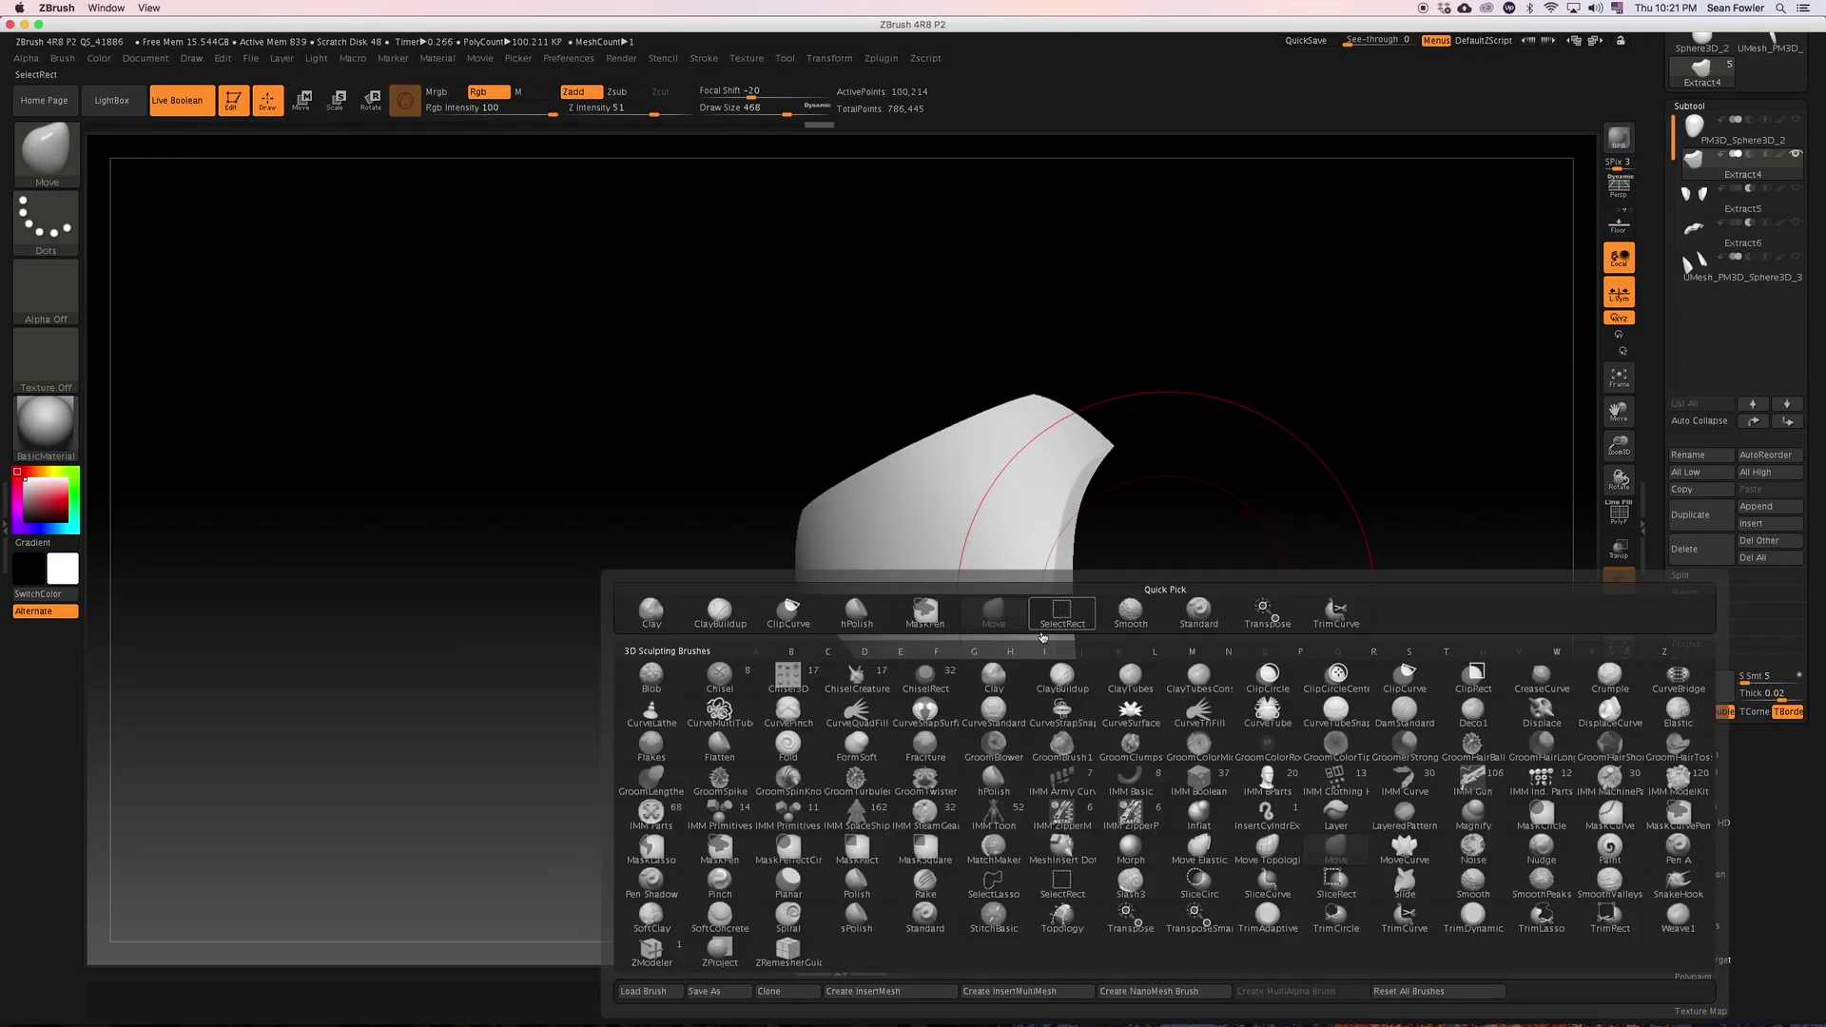
pyautogui.click(876, 640)
pyautogui.press('space')
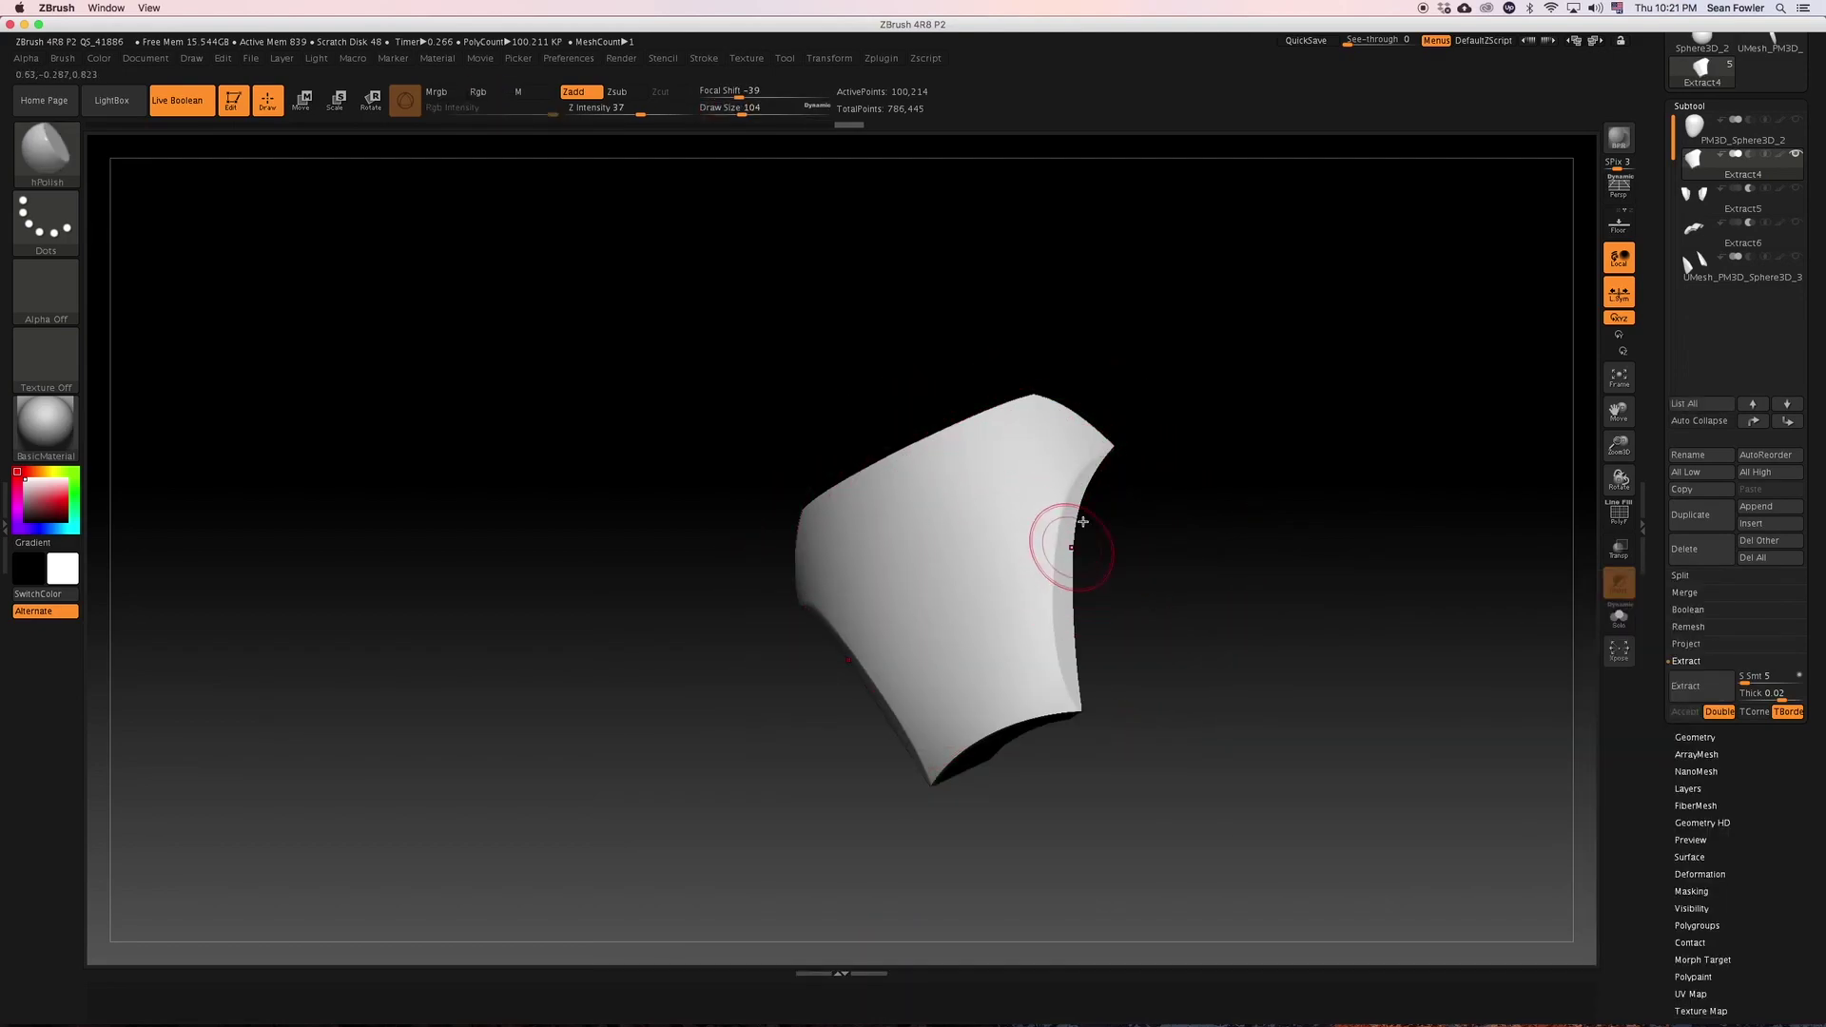
# Try polishing the bevel along the faceplate's side edge with hPolish, reducing the draw size to 56 for its upper corner.
pyautogui.moveTo(1245, 574); pyautogui.dragTo(1100, 611)
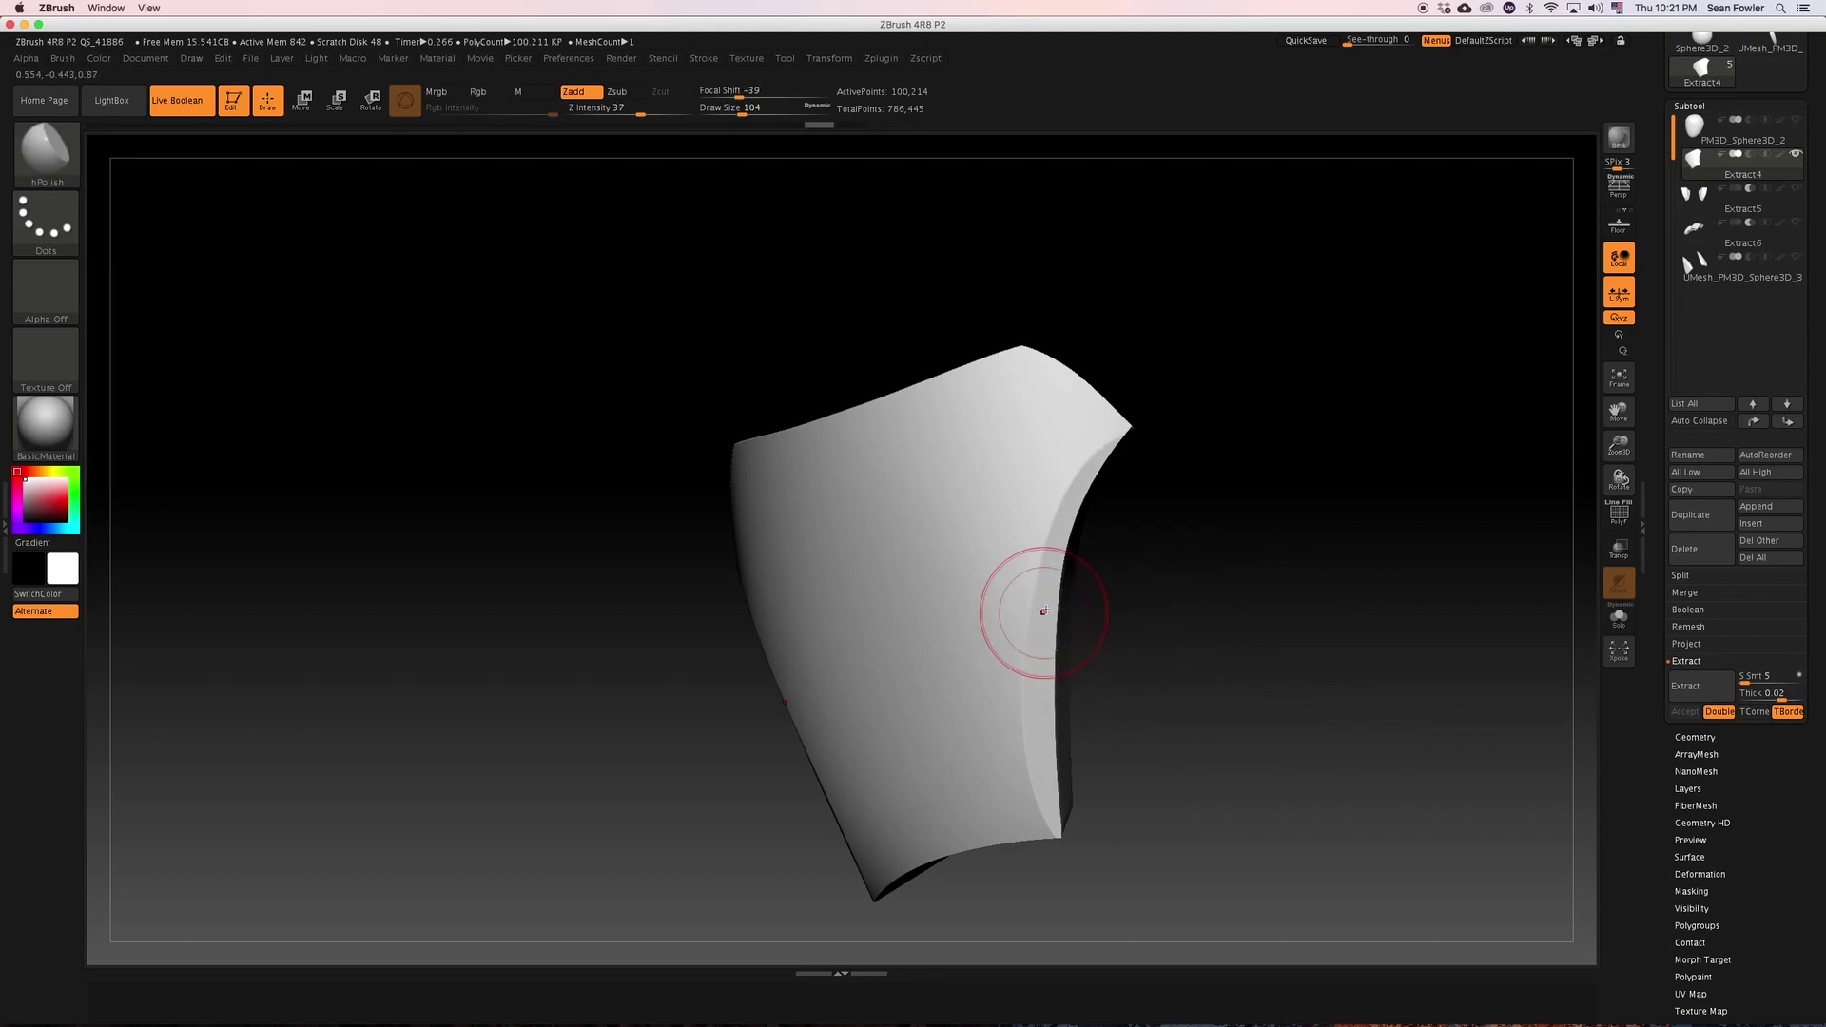
pyautogui.moveTo(1045, 735); pyautogui.dragTo(1035, 608)
pyautogui.press('space')
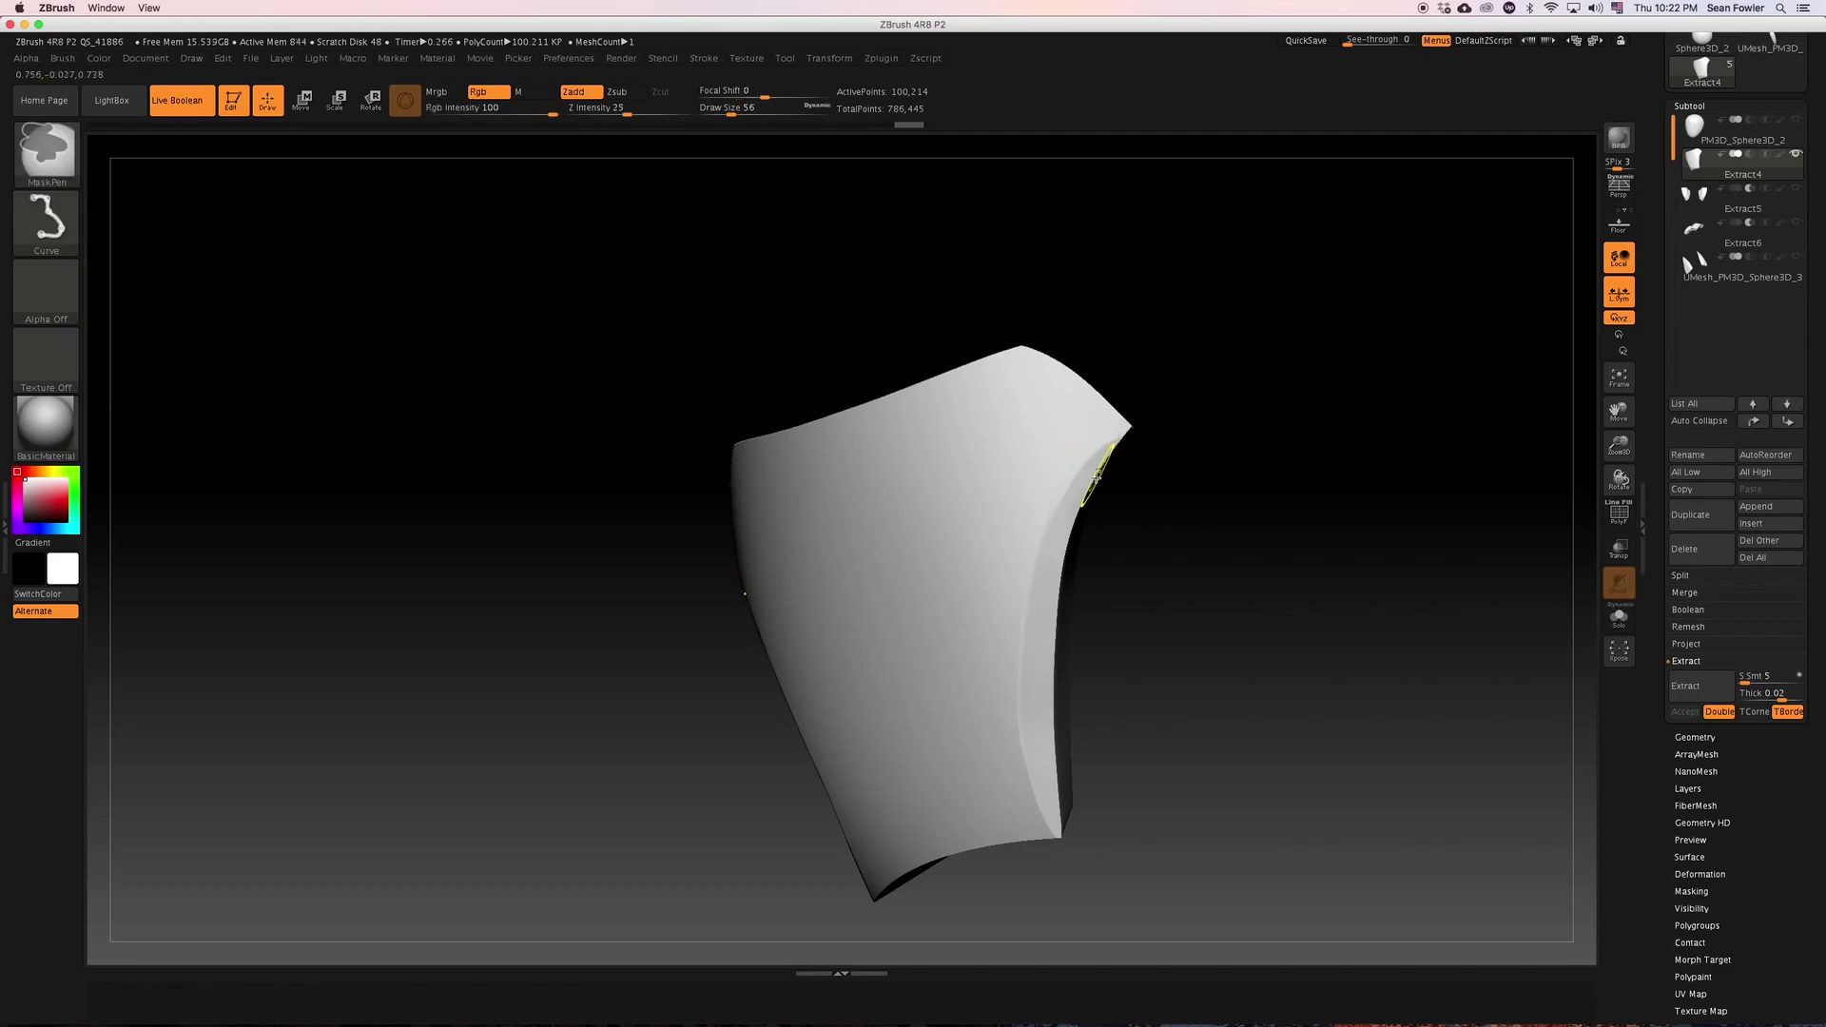
pyautogui.keyDown('shift'); pyautogui.moveTo(1098, 465); pyautogui.dragTo(1086, 473); pyautogui.keyUp('shift')
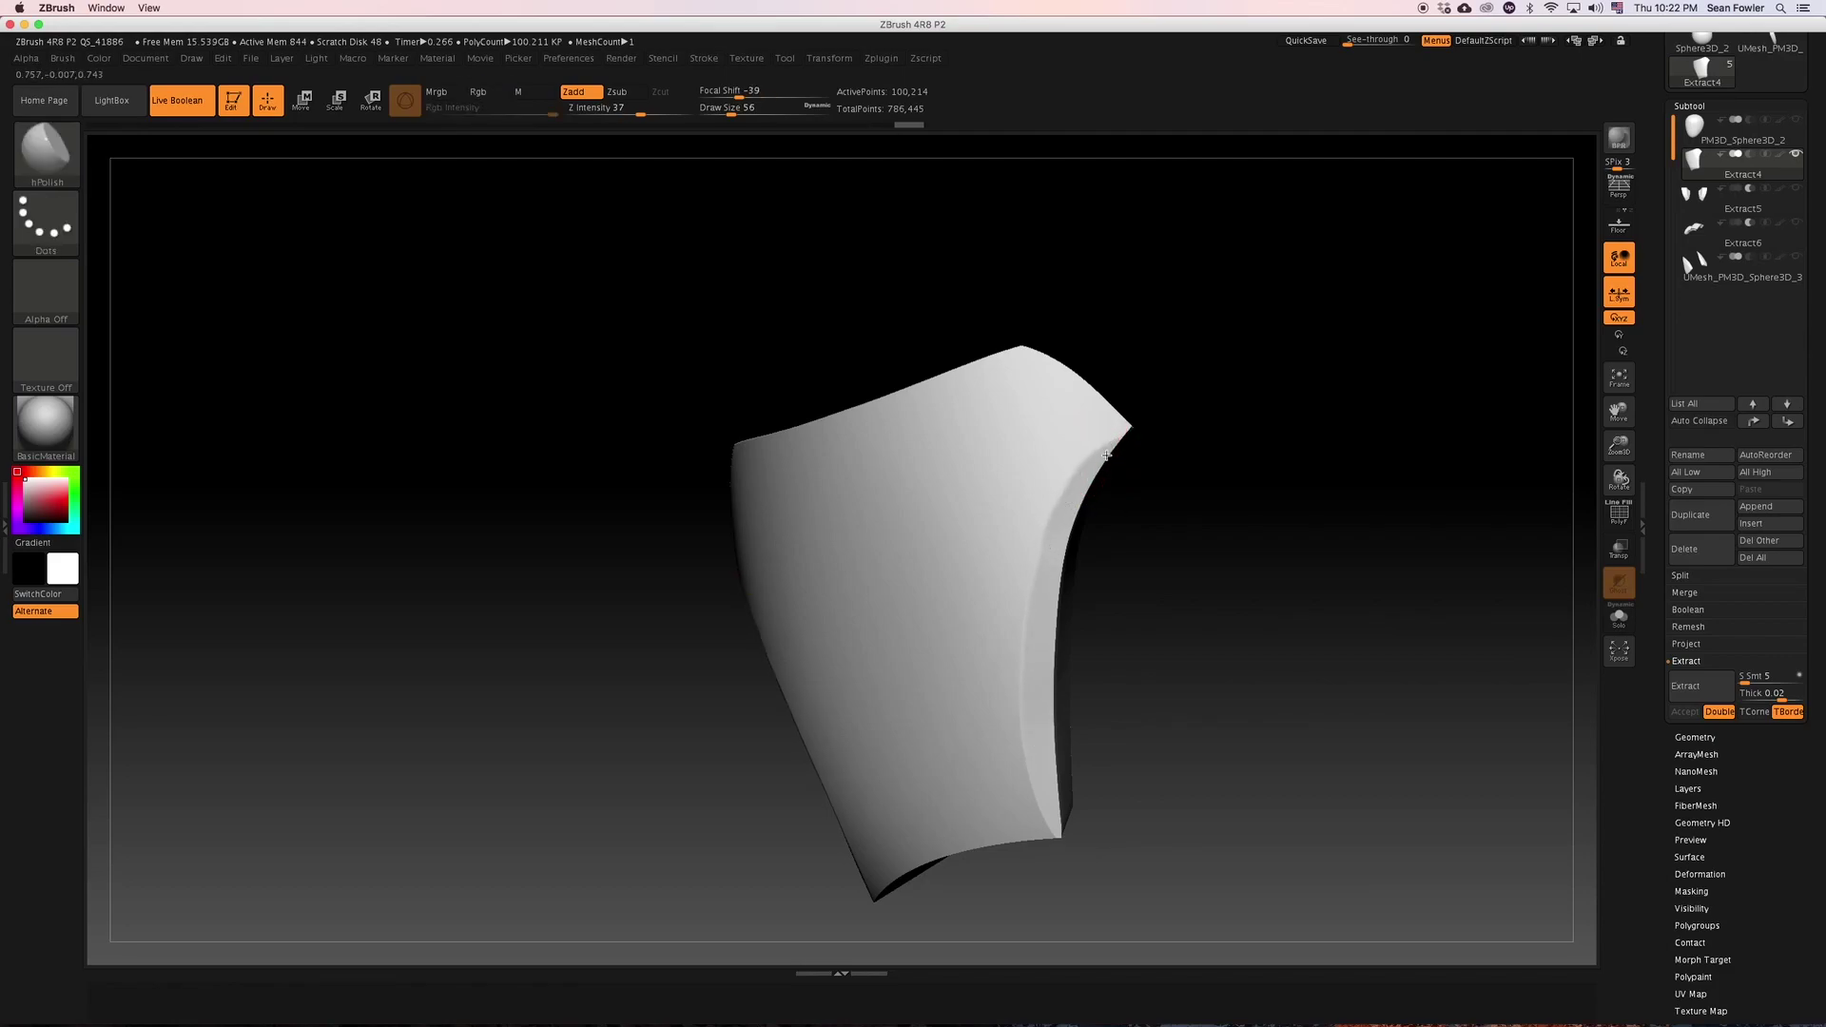
pyautogui.press('ctrl')
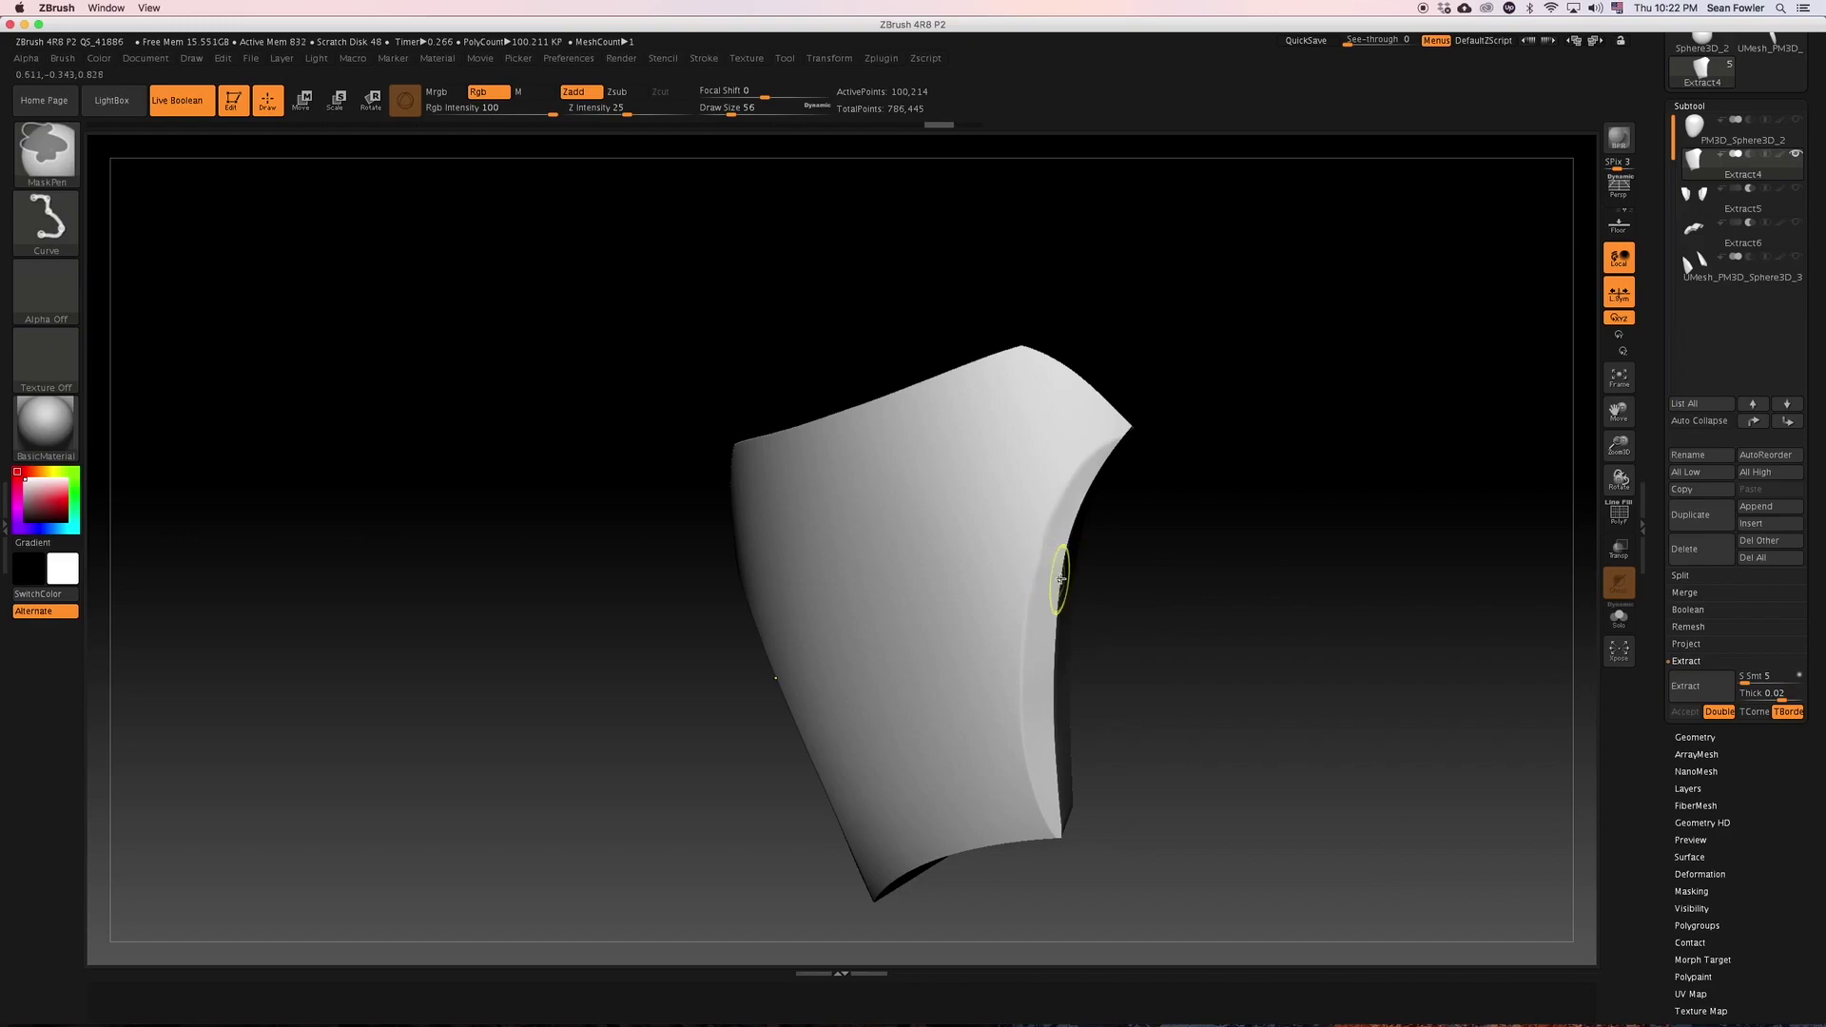
# Set the hPolish draw size to 101 and try to flatten the lower half of the faceplate's side bevel.
pyautogui.press('space')
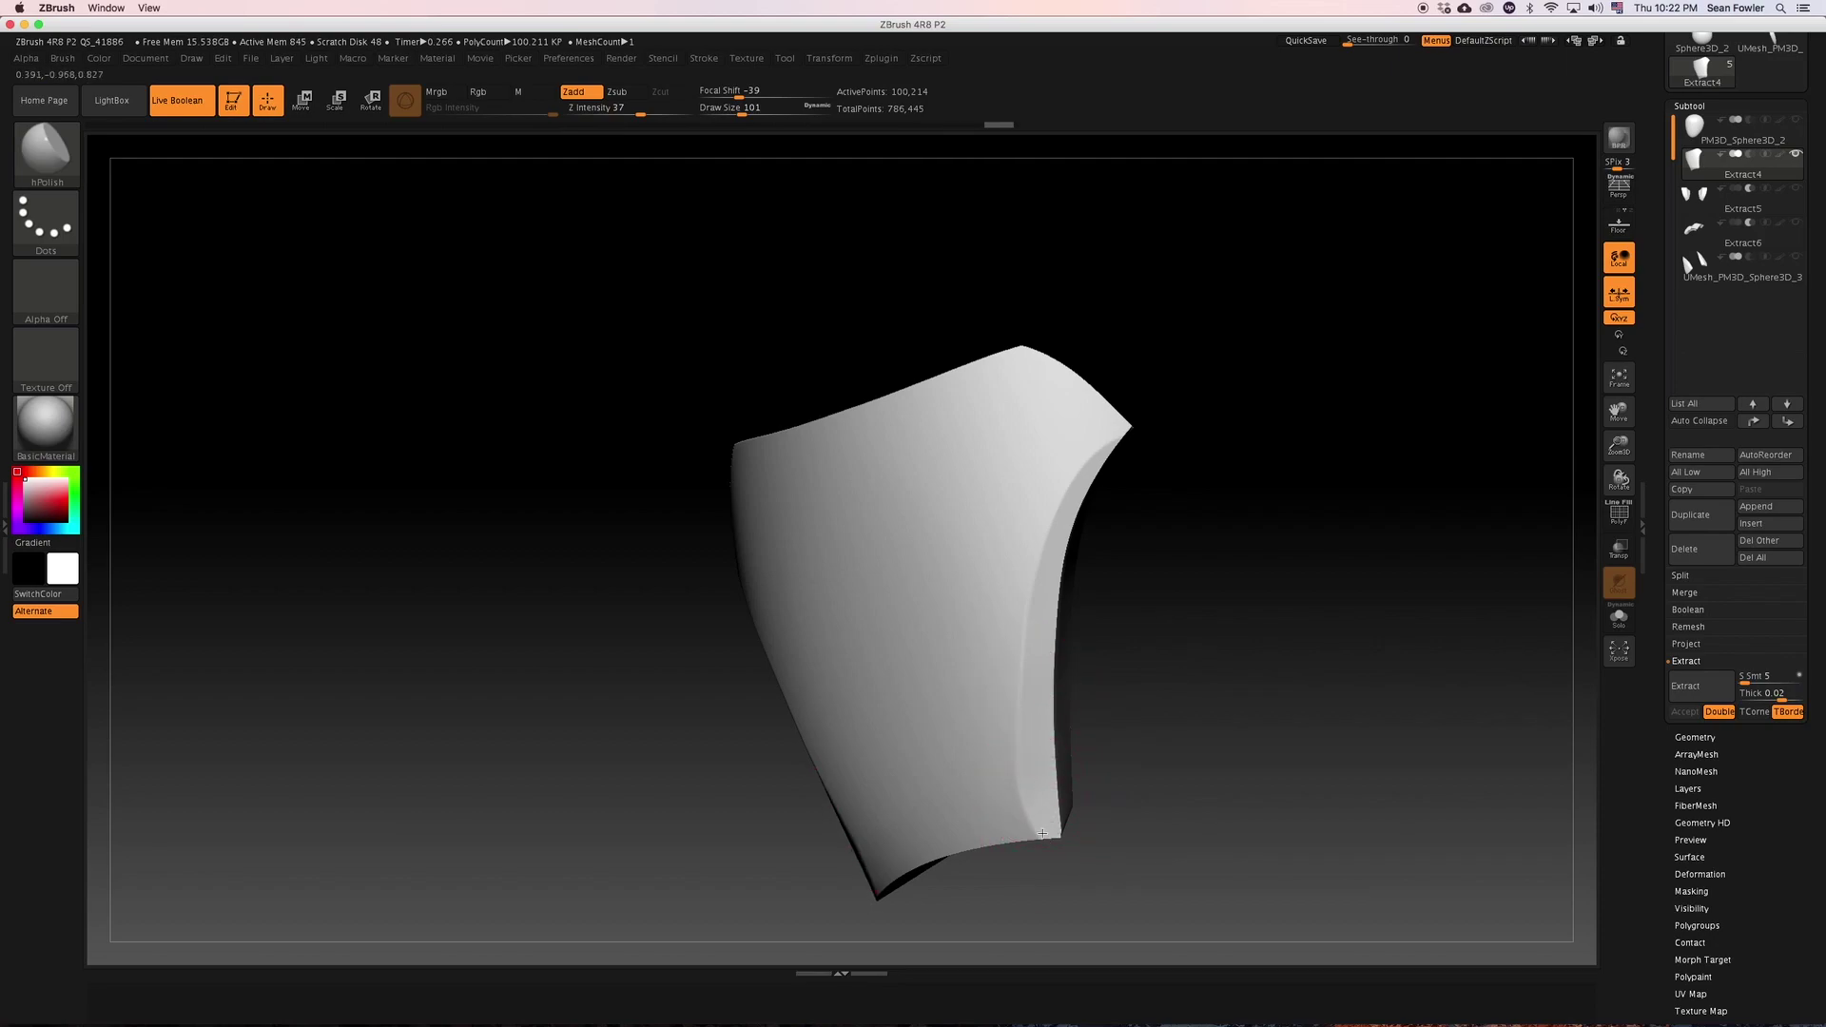
pyautogui.moveTo(1044, 819); pyautogui.dragTo(1038, 773)
pyautogui.moveTo(1036, 692); pyautogui.dragTo(1036, 789)
pyautogui.moveTo(1037, 788); pyautogui.dragTo(1041, 636)
pyautogui.moveTo(1041, 636); pyautogui.dragTo(1033, 690)
pyautogui.moveTo(1033, 690)
pyautogui.mouseDown()
pyautogui.moveTo(1038, 790)
pyautogui.moveTo(1035, 659)
pyautogui.mouseUp()
pyautogui.moveTo(1034, 659); pyautogui.dragTo(1041, 747)
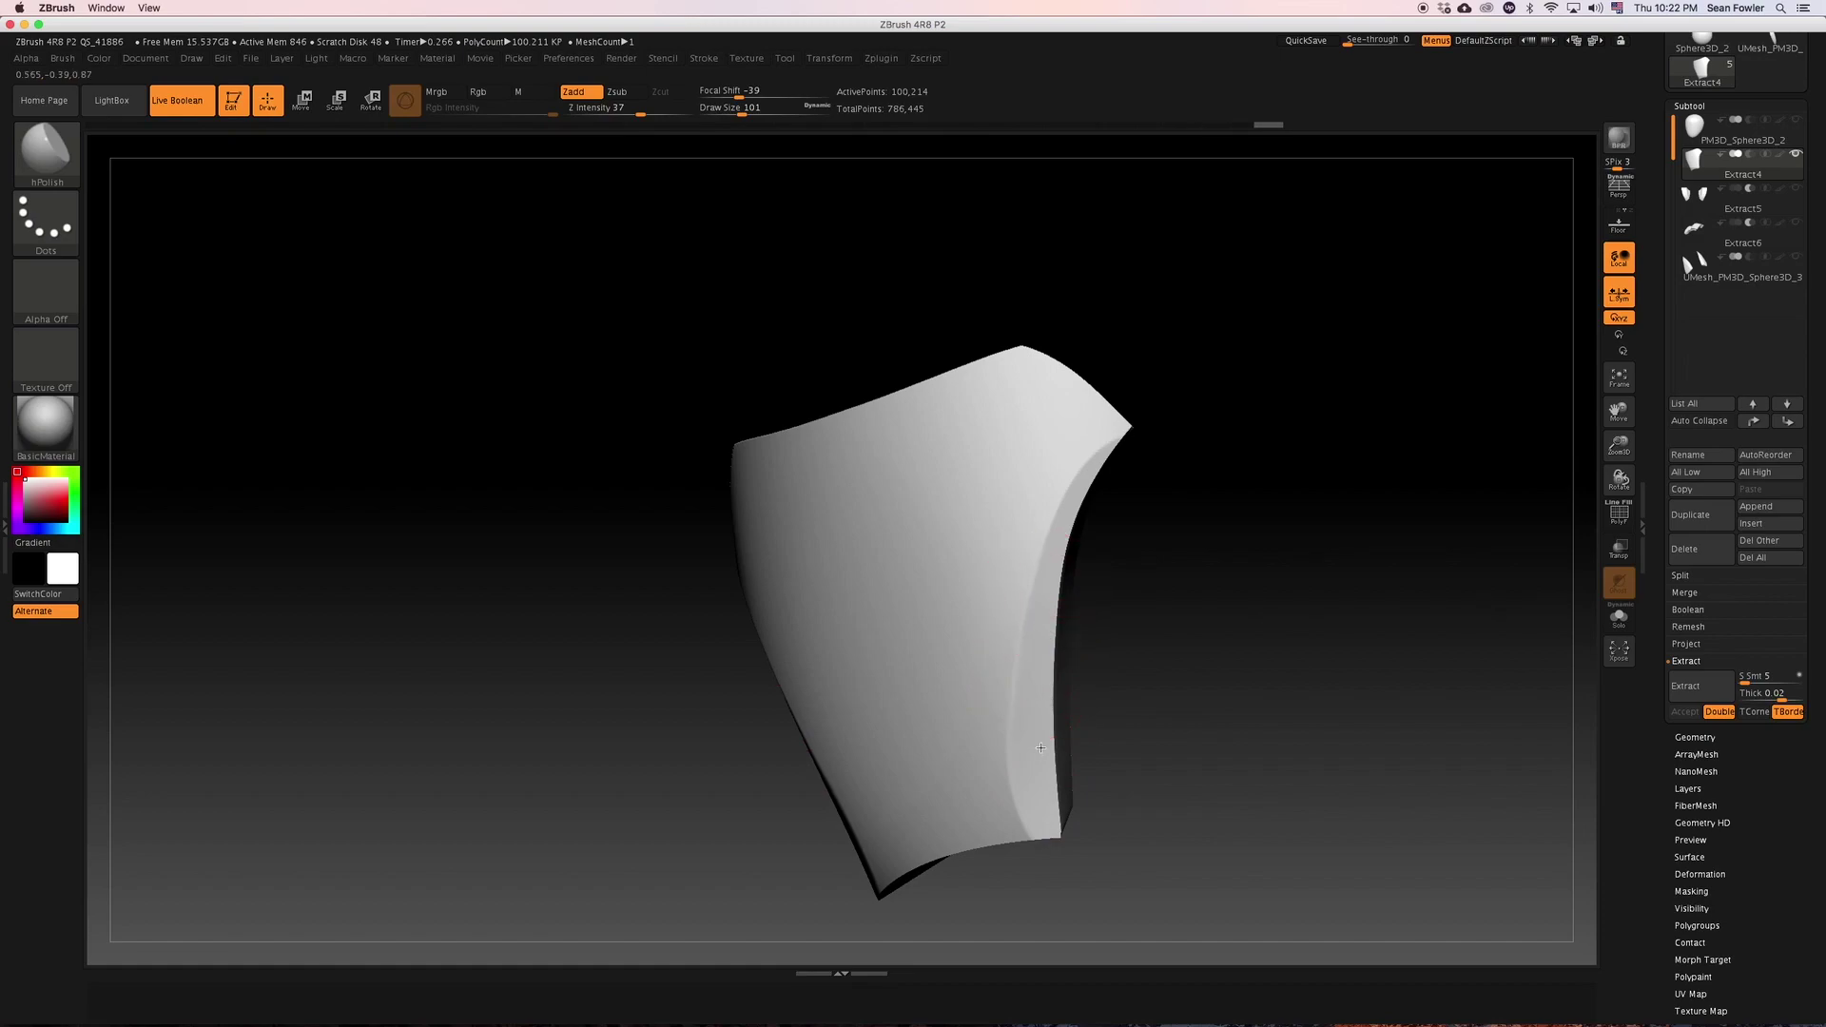
# Try to extend the polished bevel up the faceplate's side edge to its upper corner.
pyautogui.moveTo(1033, 661); pyautogui.dragTo(1047, 602)
pyautogui.moveTo(1033, 737); pyautogui.dragTo(1058, 506)
pyautogui.moveTo(1029, 576); pyautogui.dragTo(1079, 480)
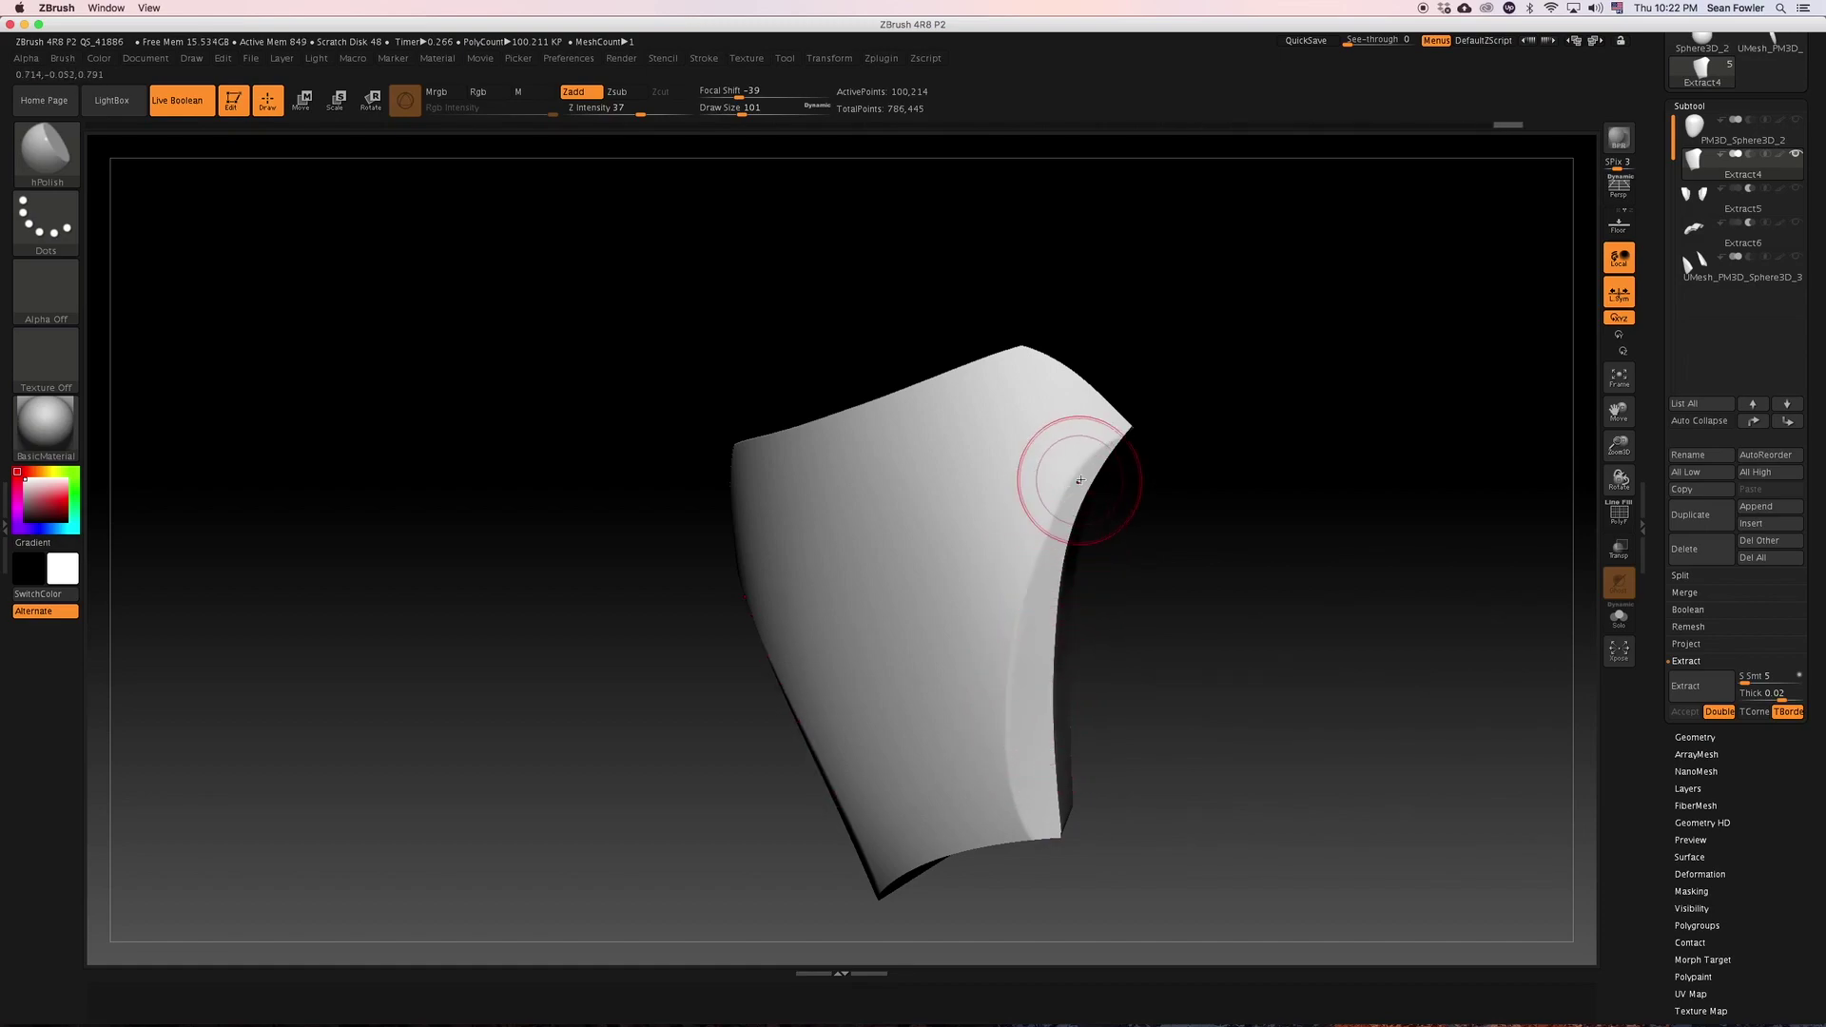
pyautogui.moveTo(1051, 602)
pyautogui.mouseDown()
pyautogui.moveTo(1088, 483)
pyautogui.moveTo(1068, 515)
pyautogui.mouseUp()
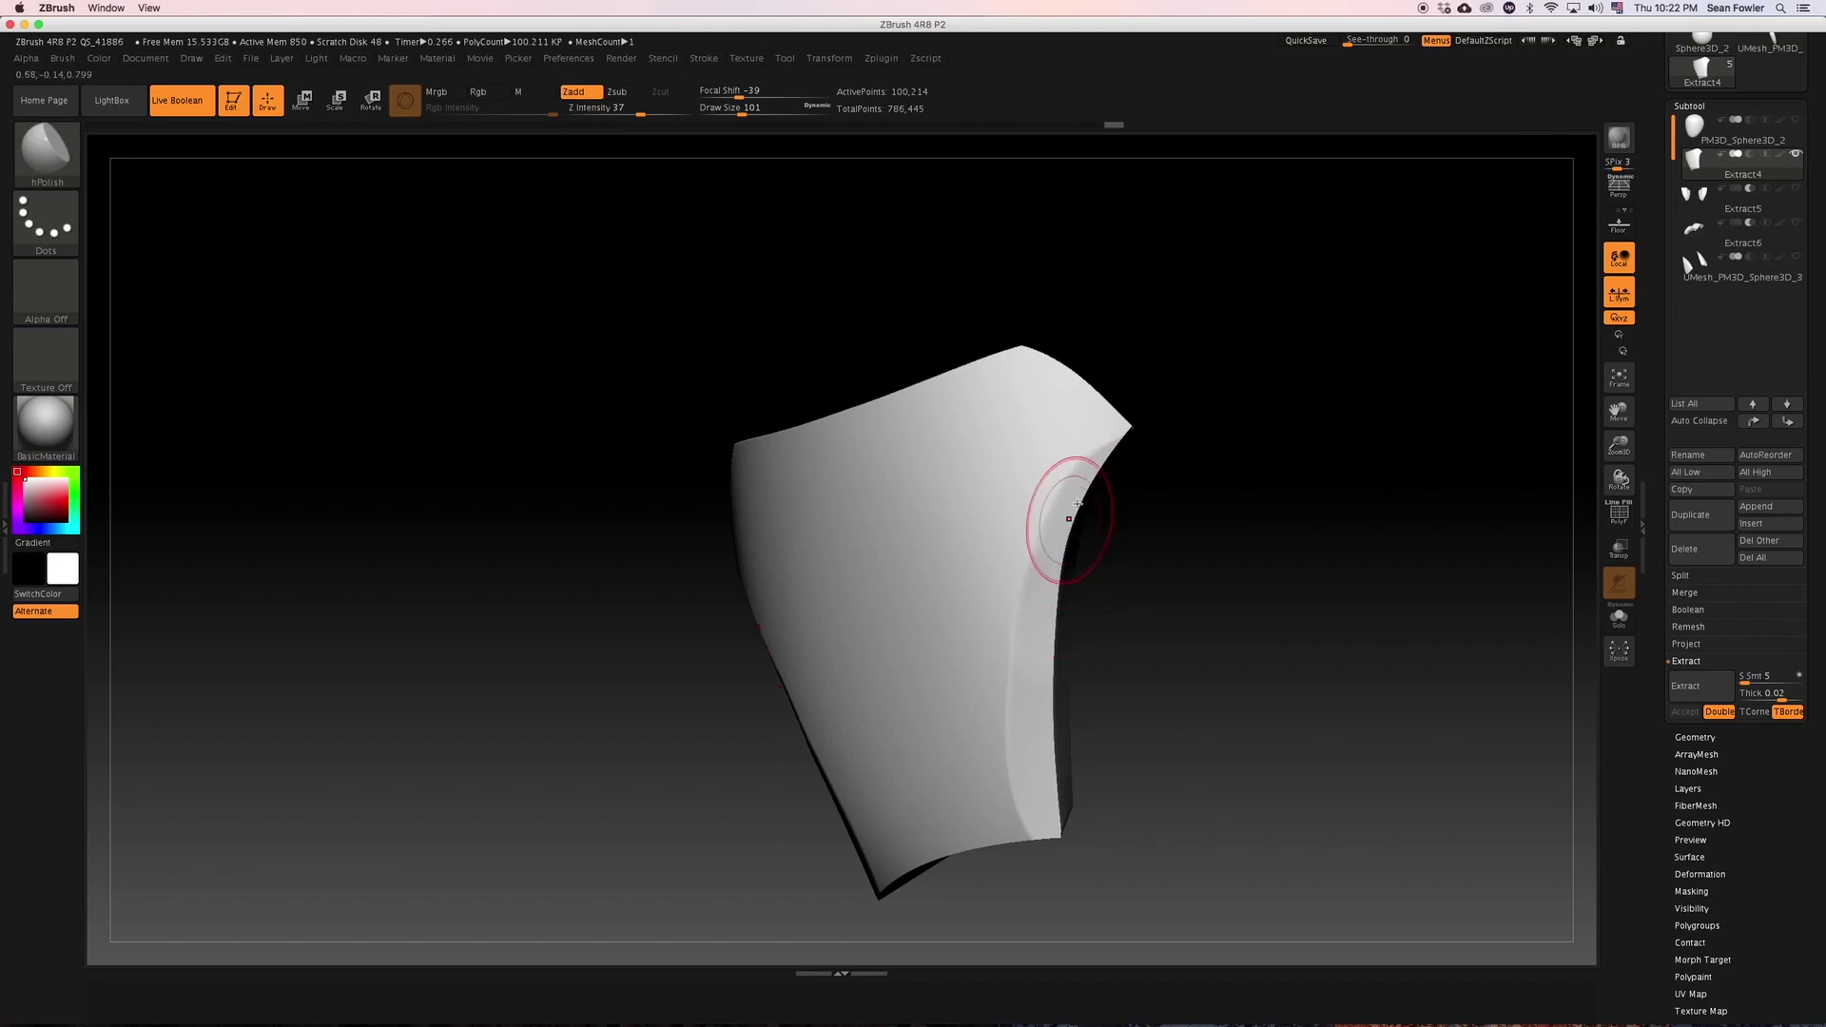
pyautogui.moveTo(1033, 656)
pyautogui.mouseDown()
pyautogui.moveTo(1044, 571)
pyautogui.moveTo(1099, 469)
pyautogui.mouseUp()
pyautogui.moveTo(1185, 600); pyautogui.dragTo(1223, 579)
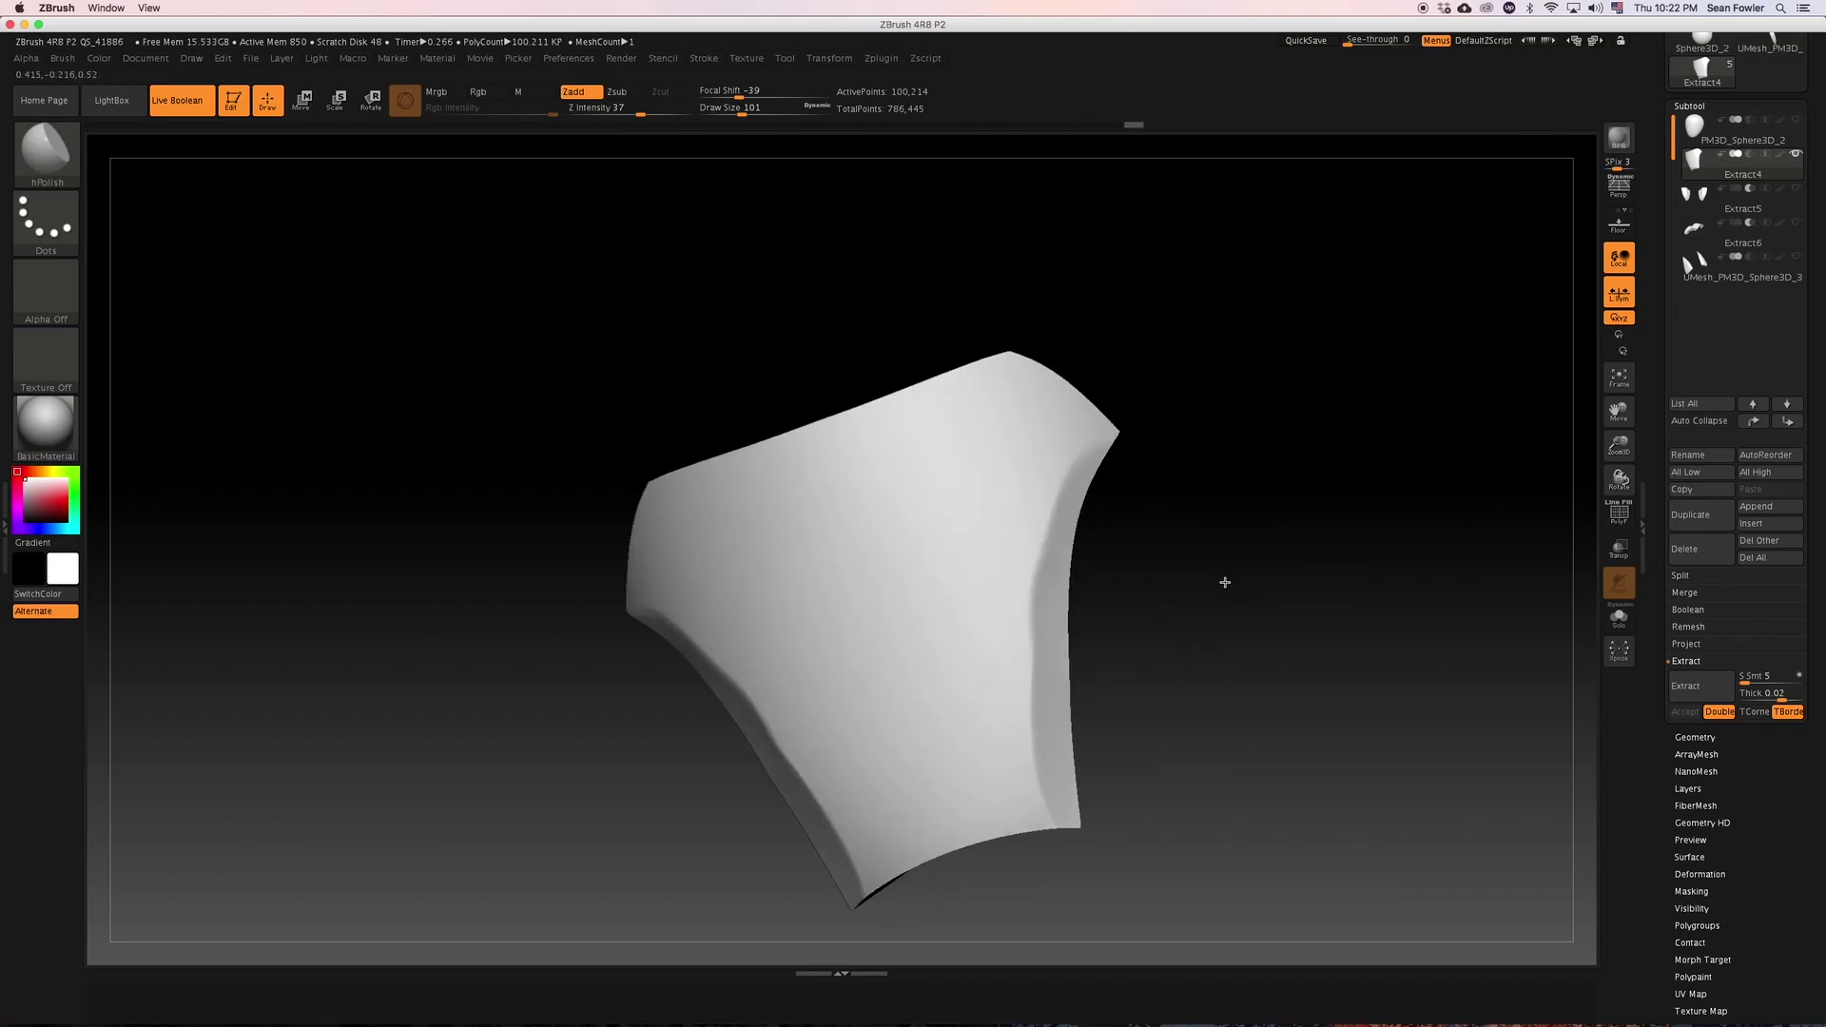
# Undo the polish strokes on the faceplate back to its clean clipped side edges and check the shape from the front.
pyautogui.press('ctrl')
pyautogui.hotkey('ctrl', 'z')
pyautogui.hotkey('ctrl', 'z')
pyautogui.hotkey('ctrl', 'z')
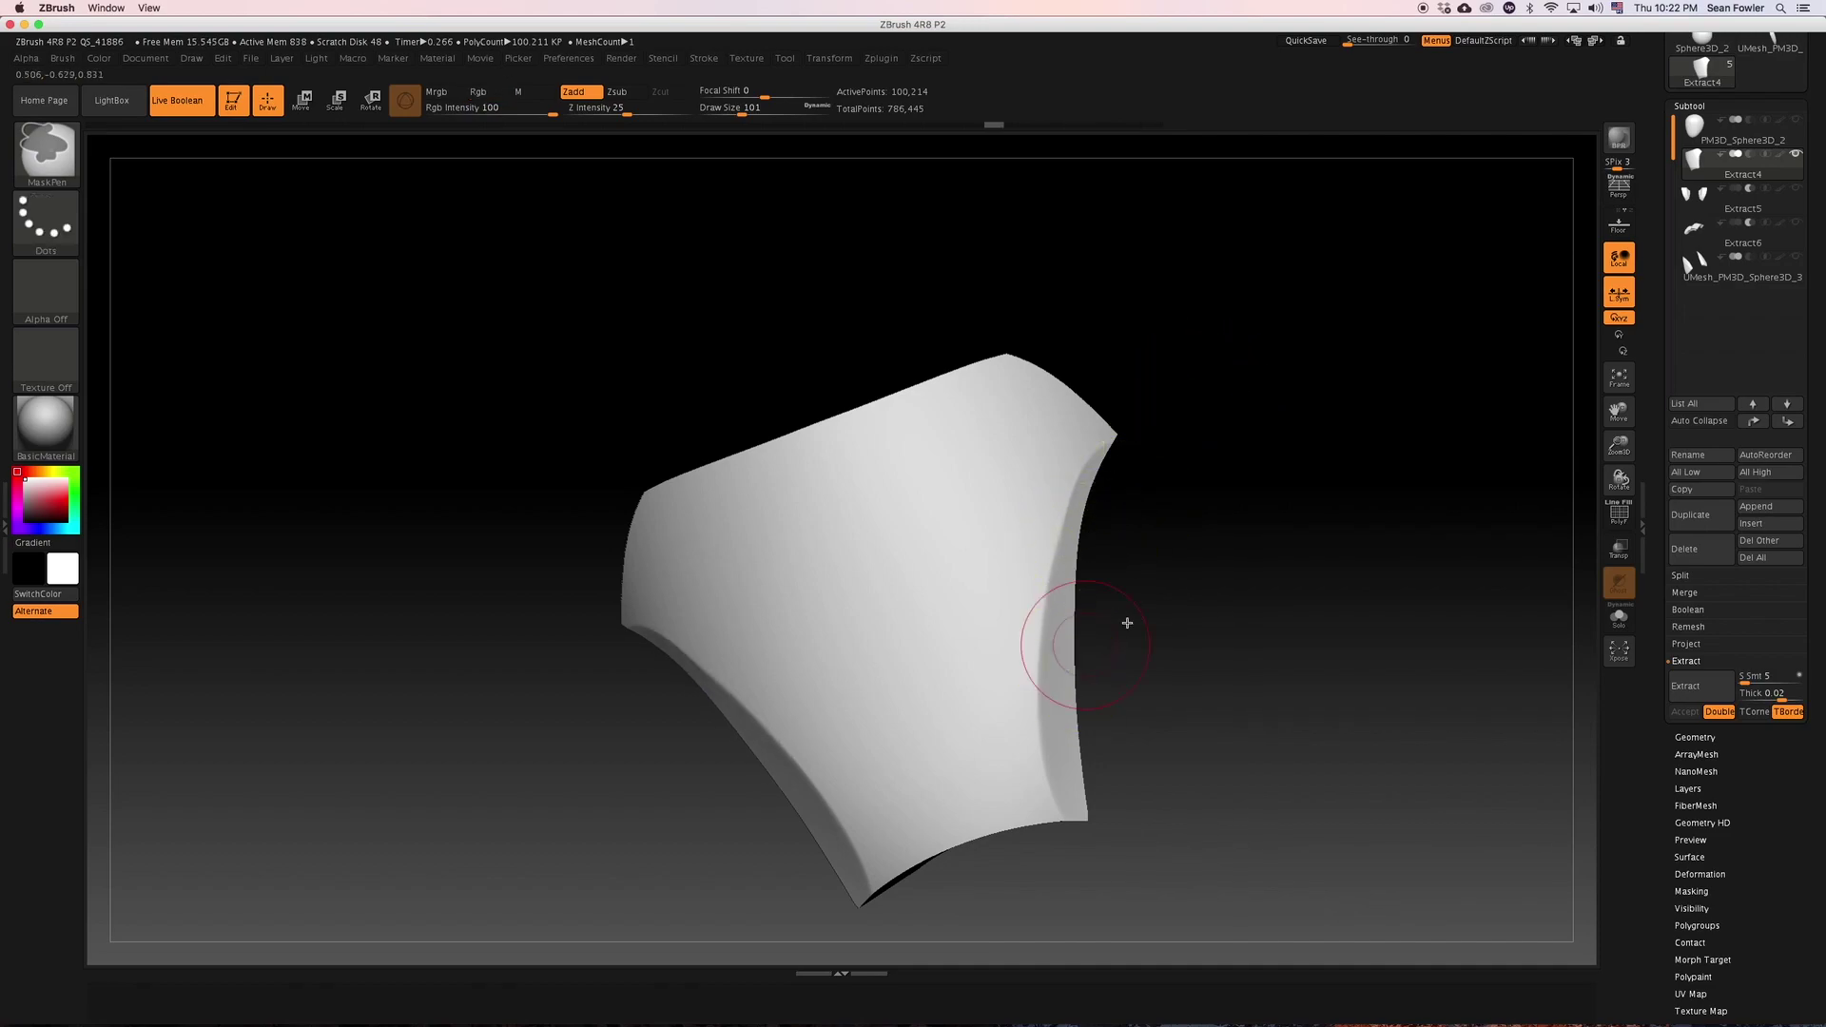
pyautogui.hotkey('ctrl', 'z')
pyautogui.hotkey('ctrl', 'z')
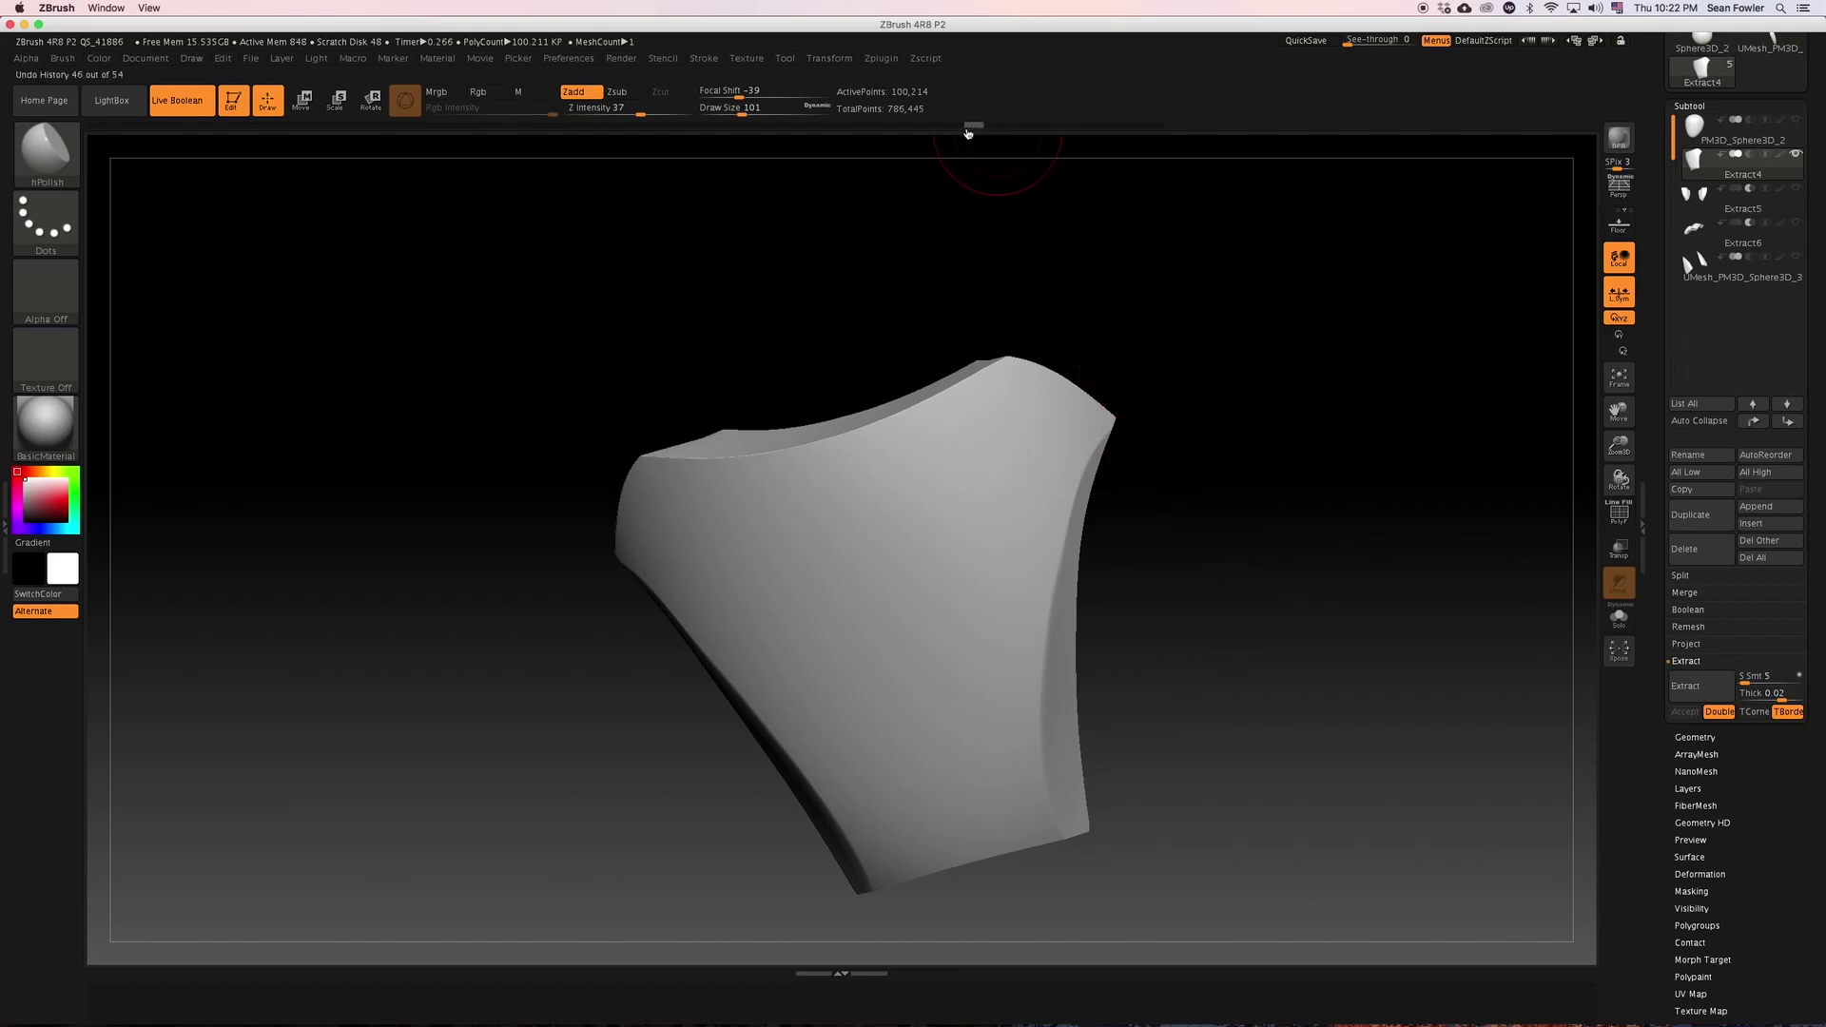
pyautogui.moveTo(968, 133); pyautogui.dragTo(575, 214)
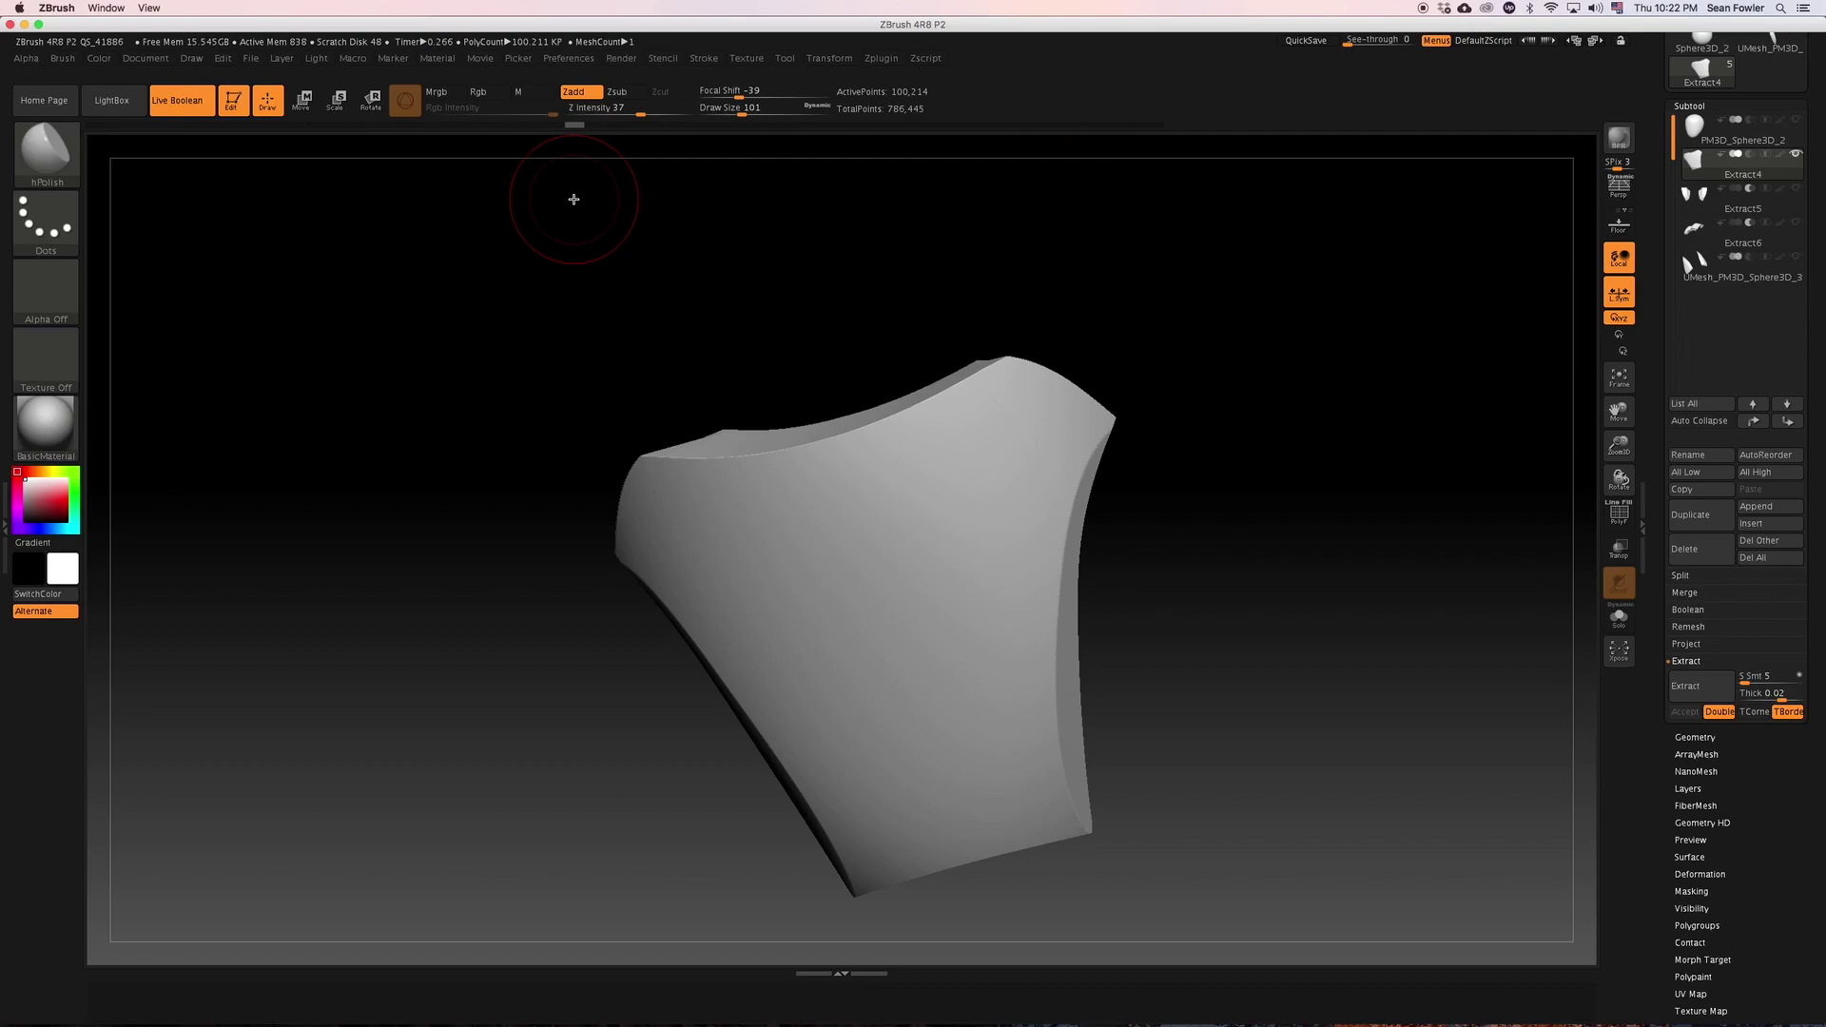
pyautogui.moveTo(809, 271)
pyautogui.mouseDown()
pyautogui.moveTo(843, 294)
pyautogui.moveTo(852, 273)
pyautogui.moveTo(852, 290)
pyautogui.mouseUp()
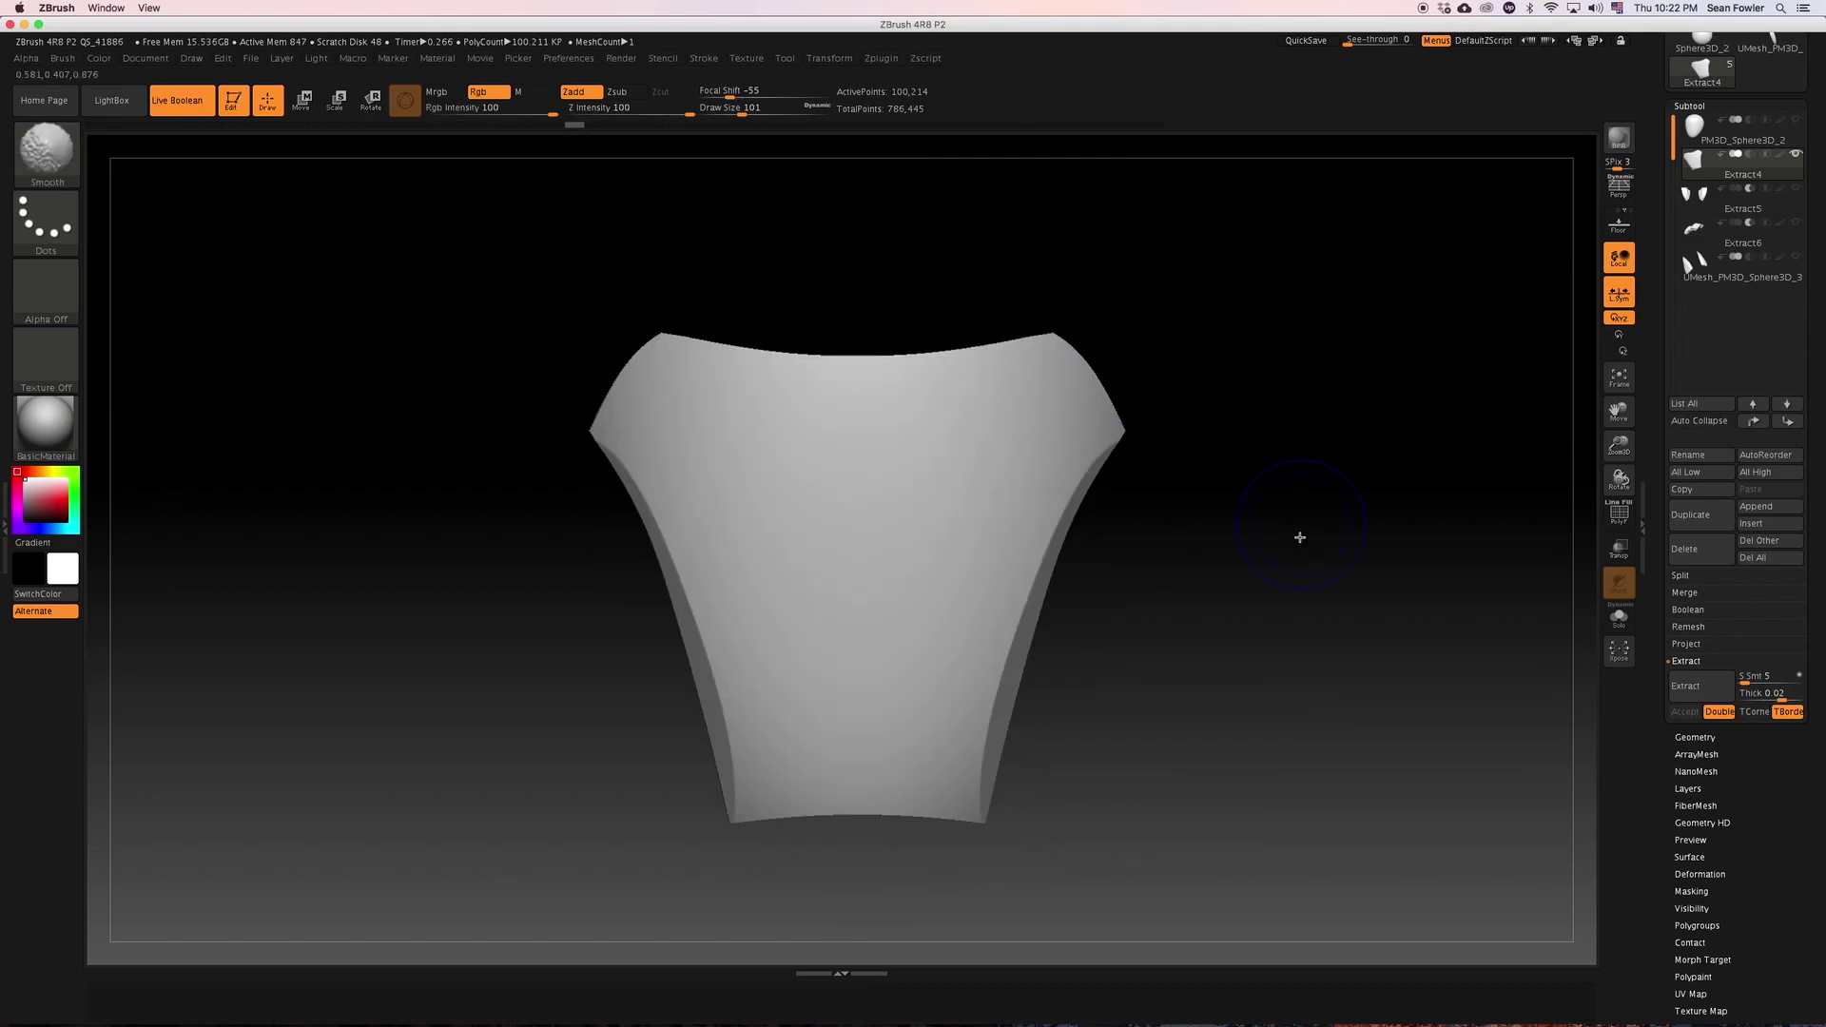
pyautogui.moveTo(1283, 593); pyautogui.dragTo(1292, 554)
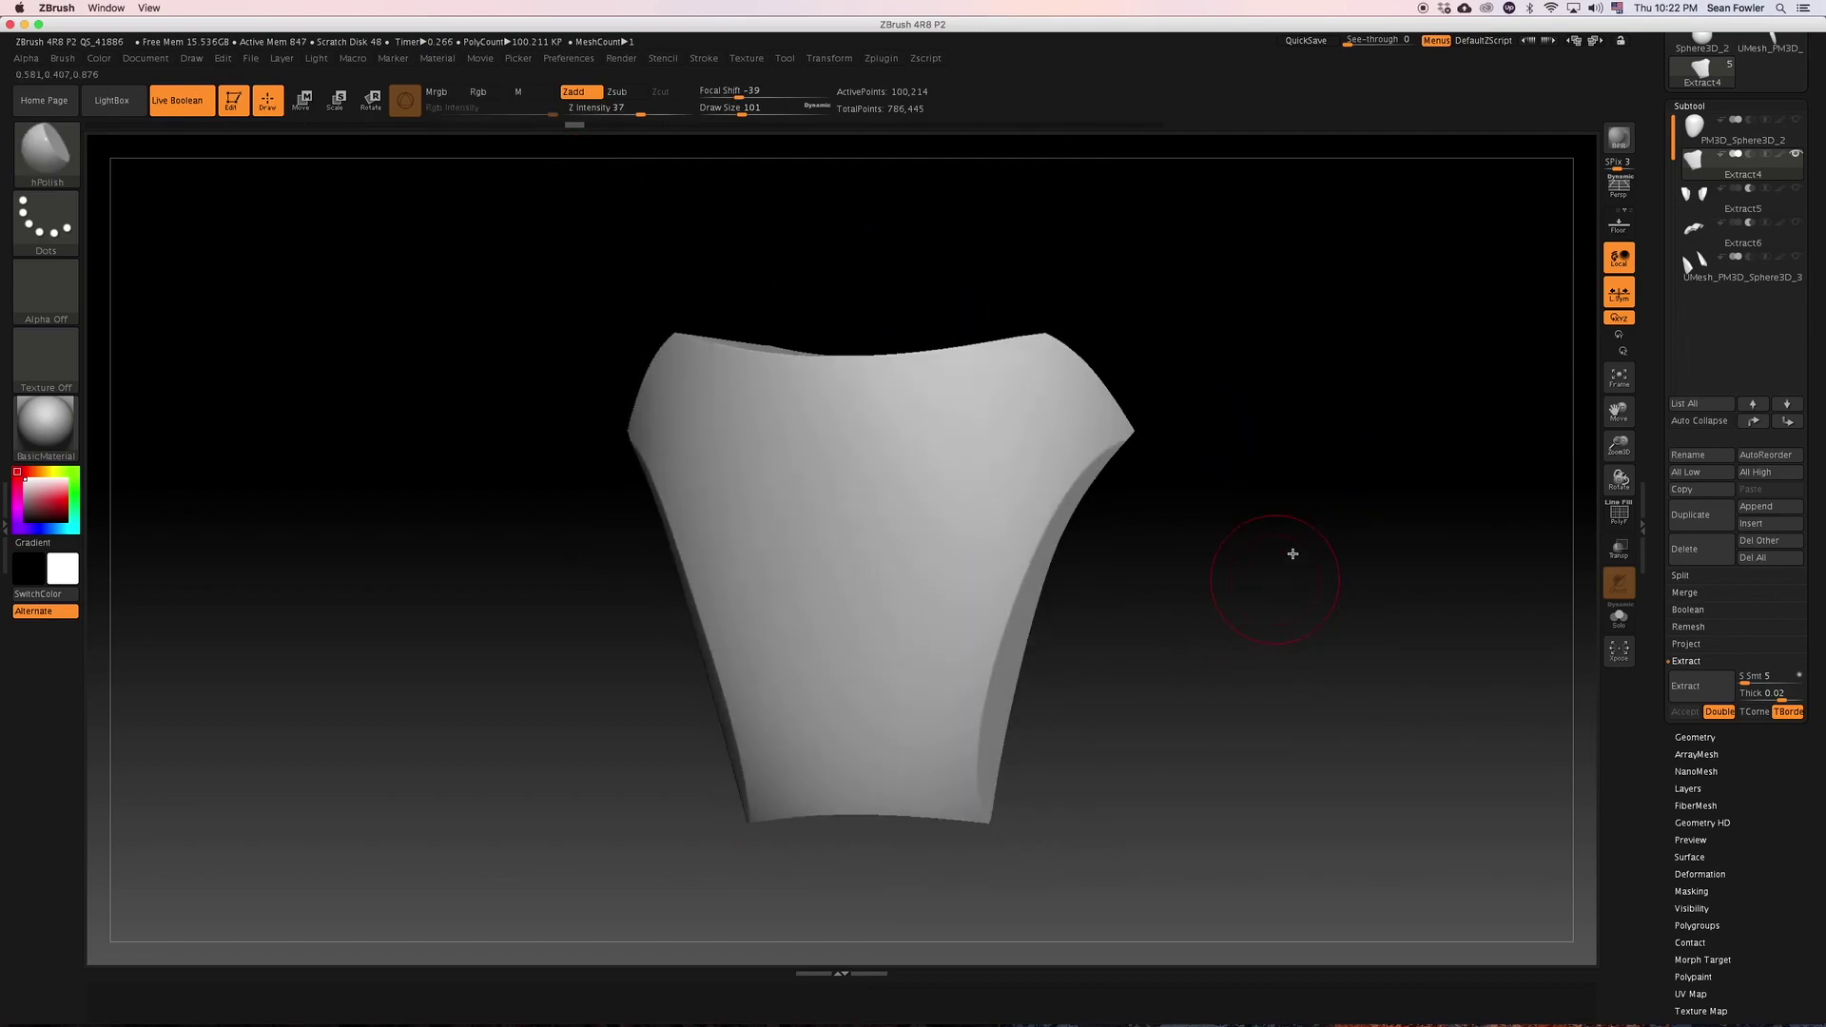
# Show the head and all the other hidden subtools again around the faceplate.
pyautogui.click(1796, 122)
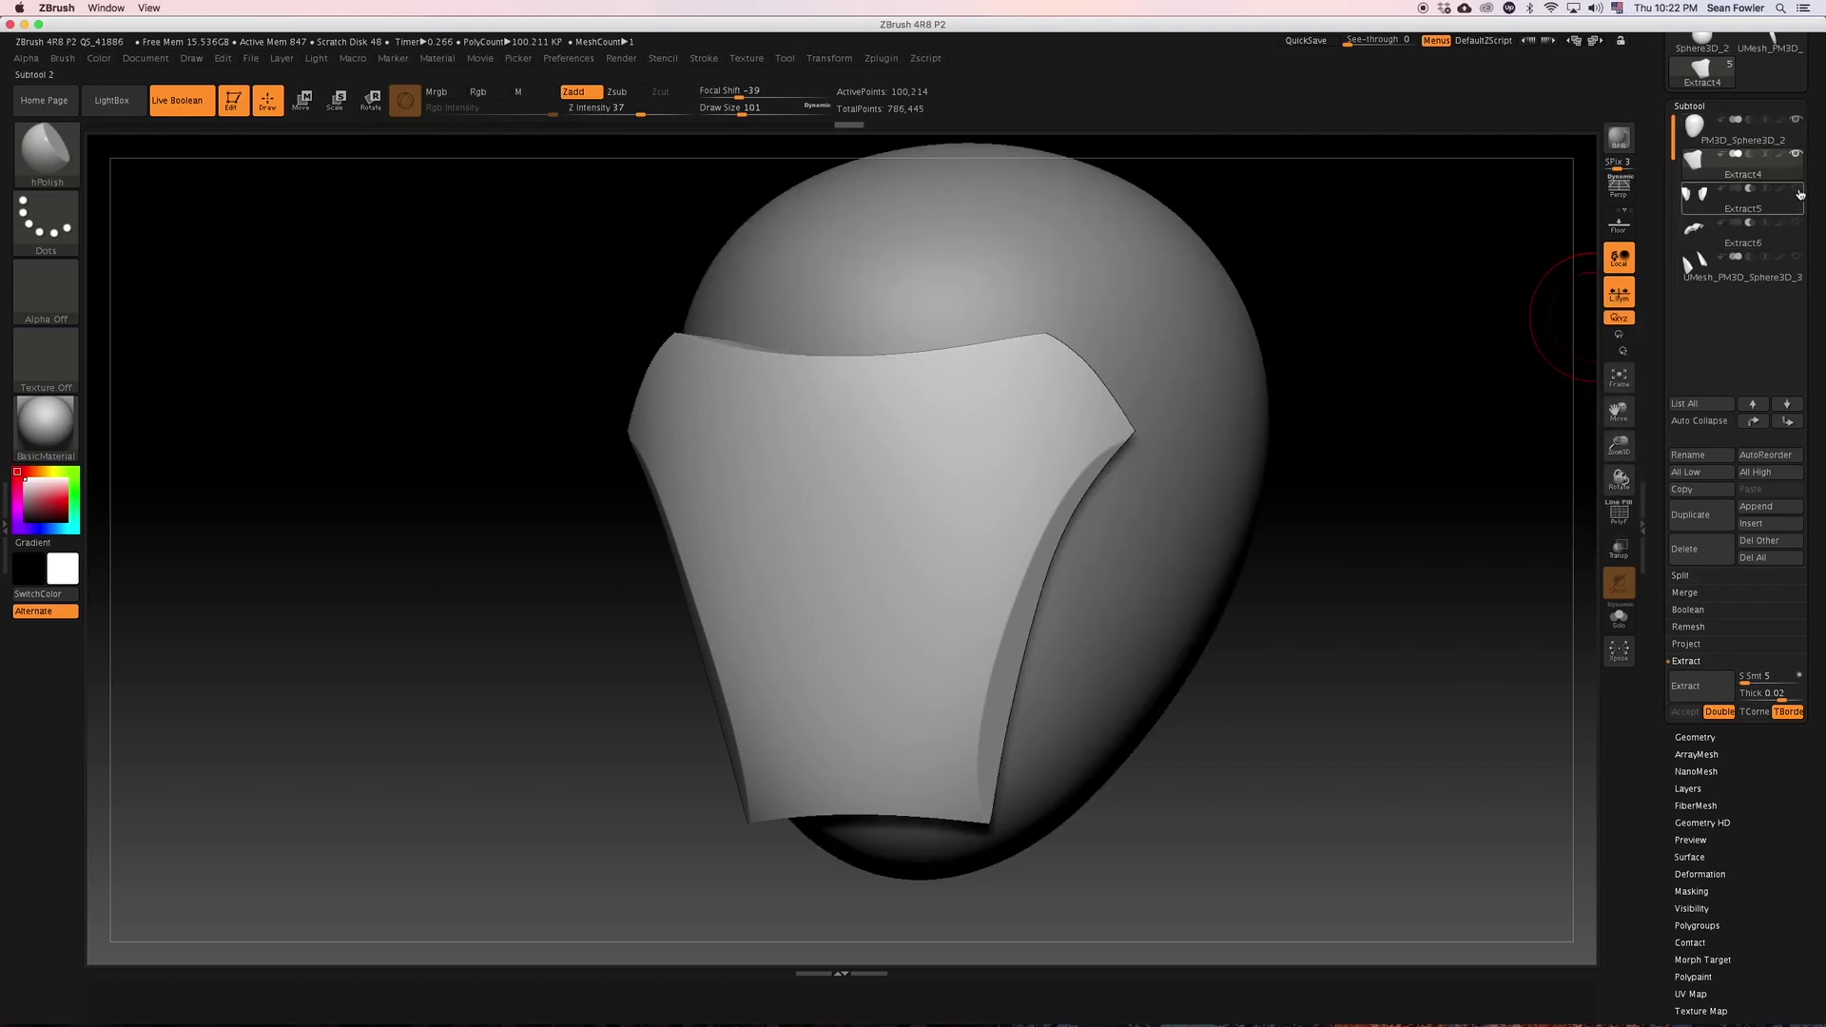
pyautogui.click(1796, 189)
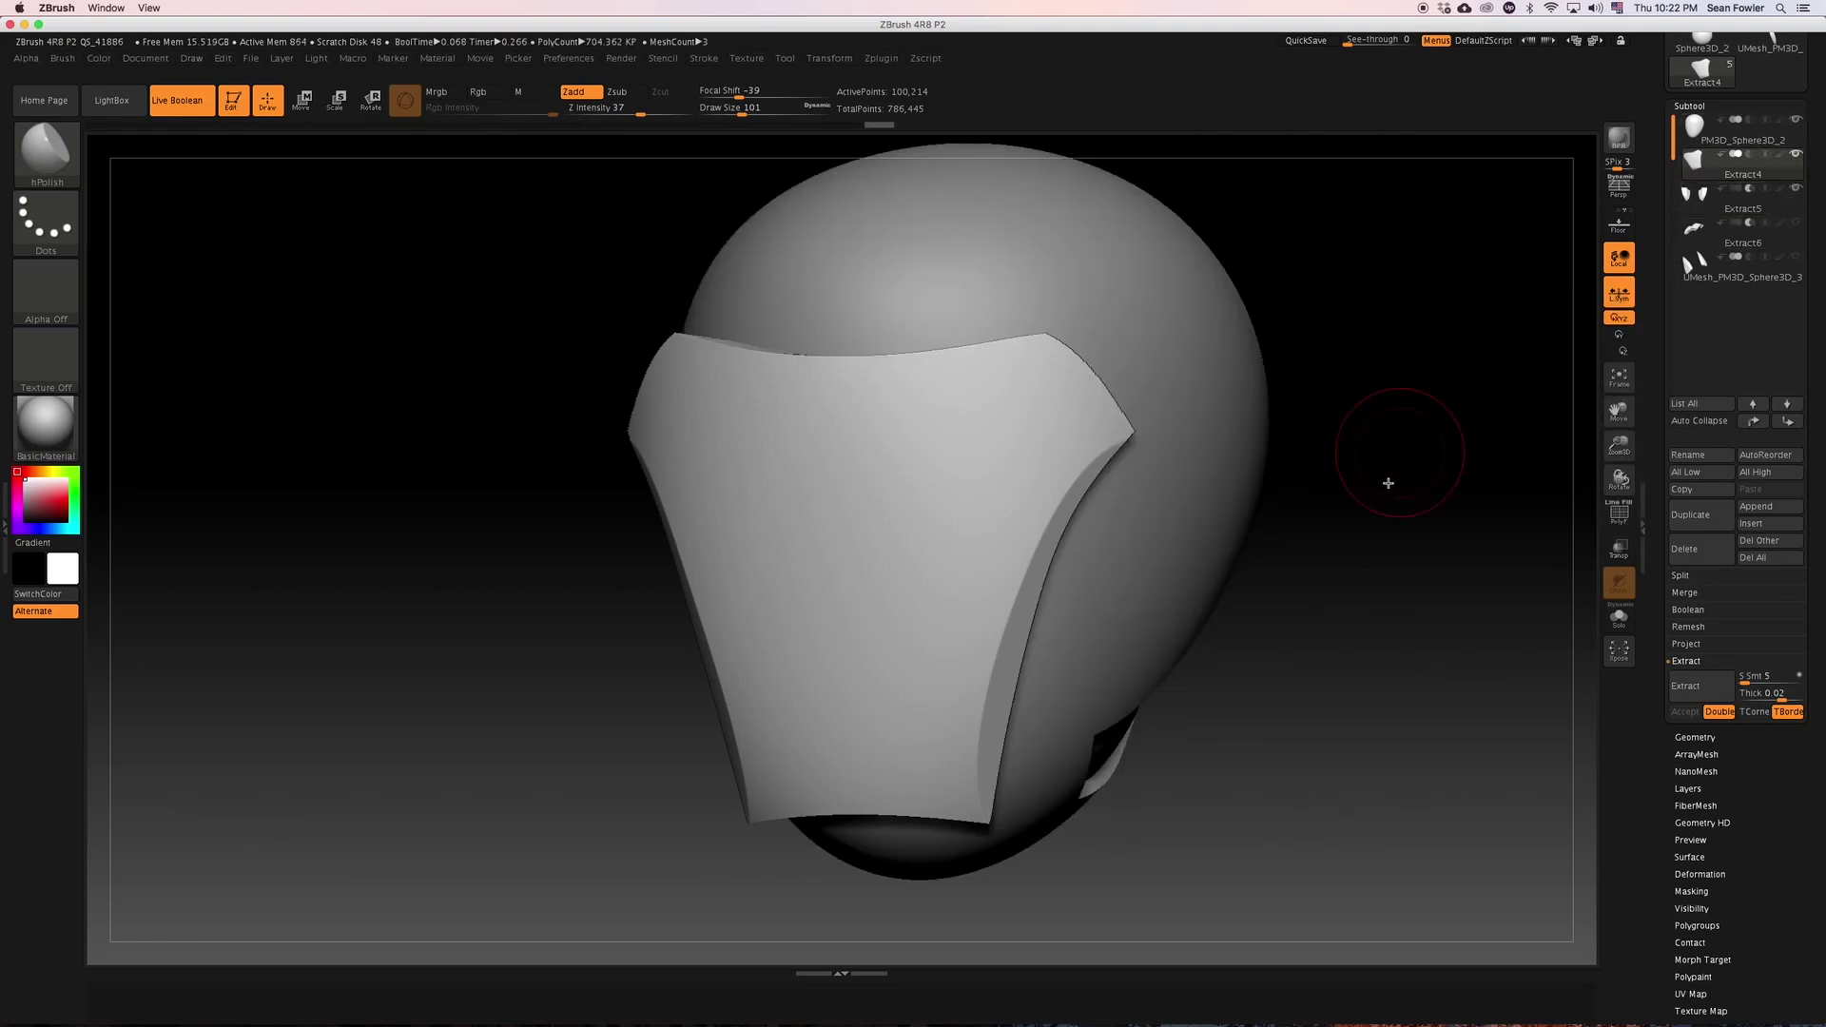
pyautogui.click(1796, 225)
pyautogui.click(1795, 256)
pyautogui.moveTo(1404, 559); pyautogui.dragTo(1545, 395)
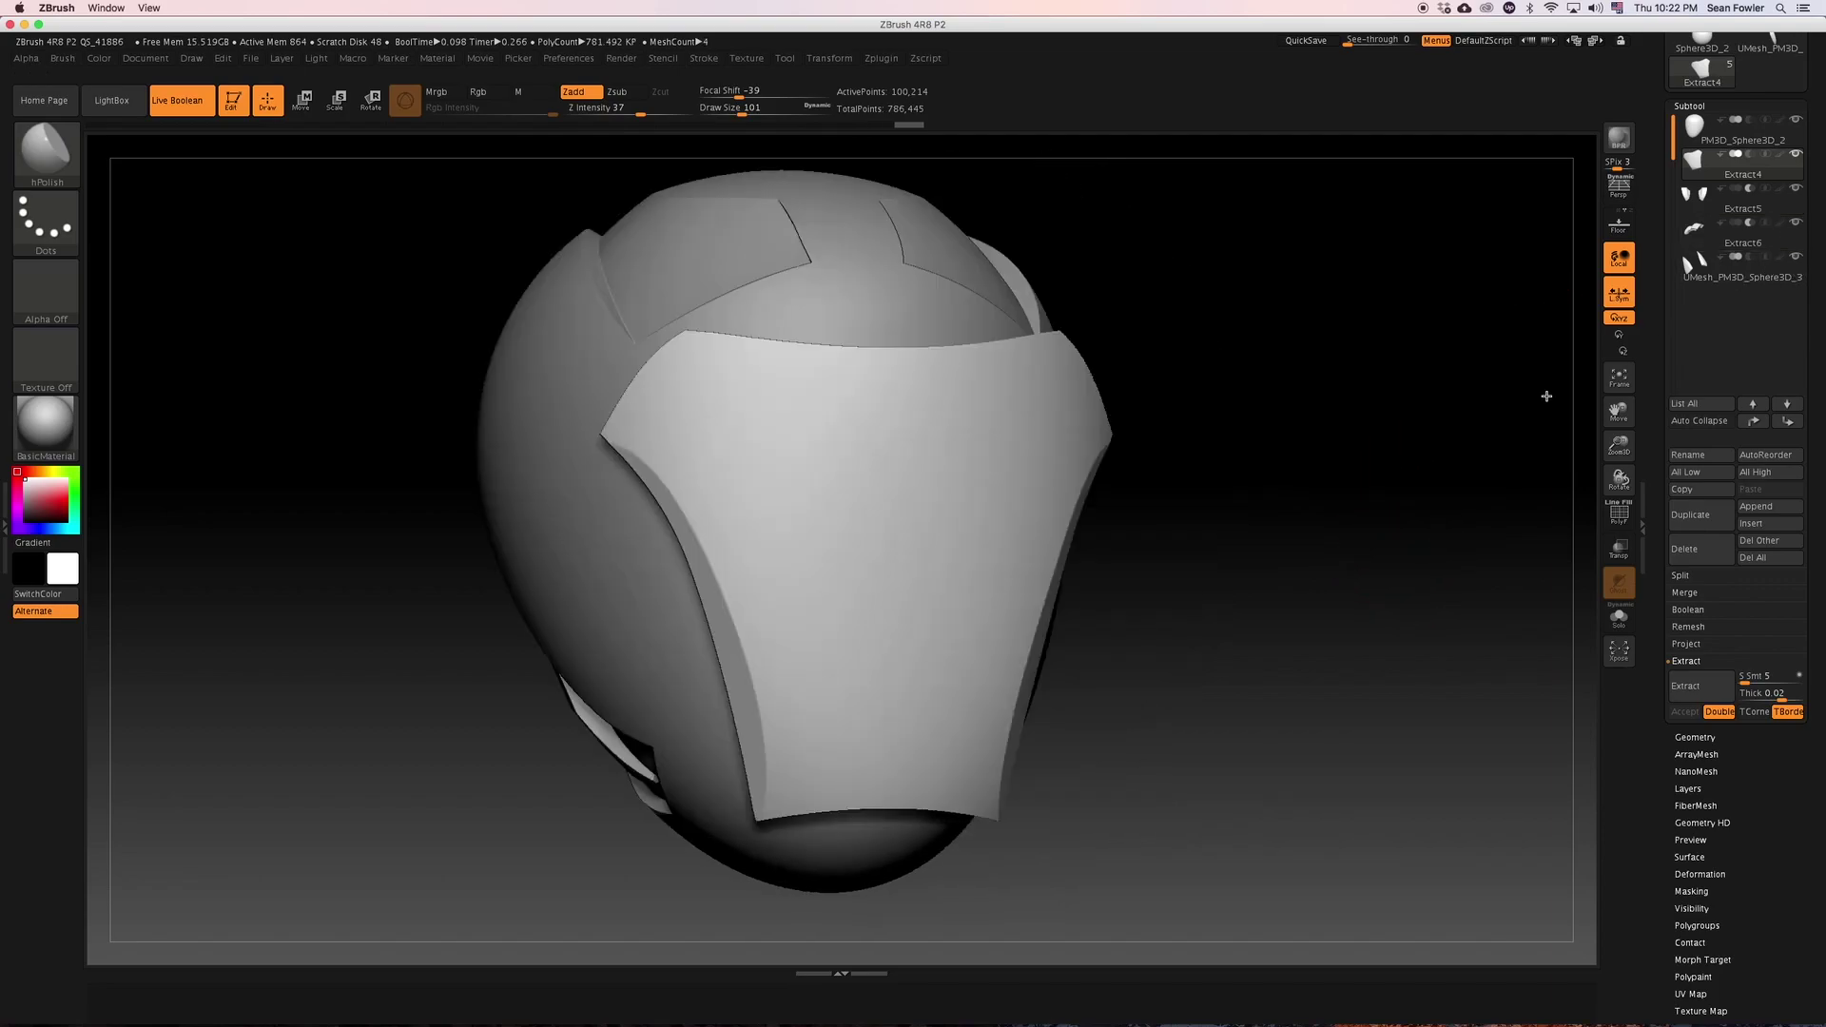
# Duplicate the Extract6 crown cutter with wireframe display on, and set the copy to boolean subtraction.
pyautogui.click(1694, 240)
pyautogui.hotkey('shift', 'f')
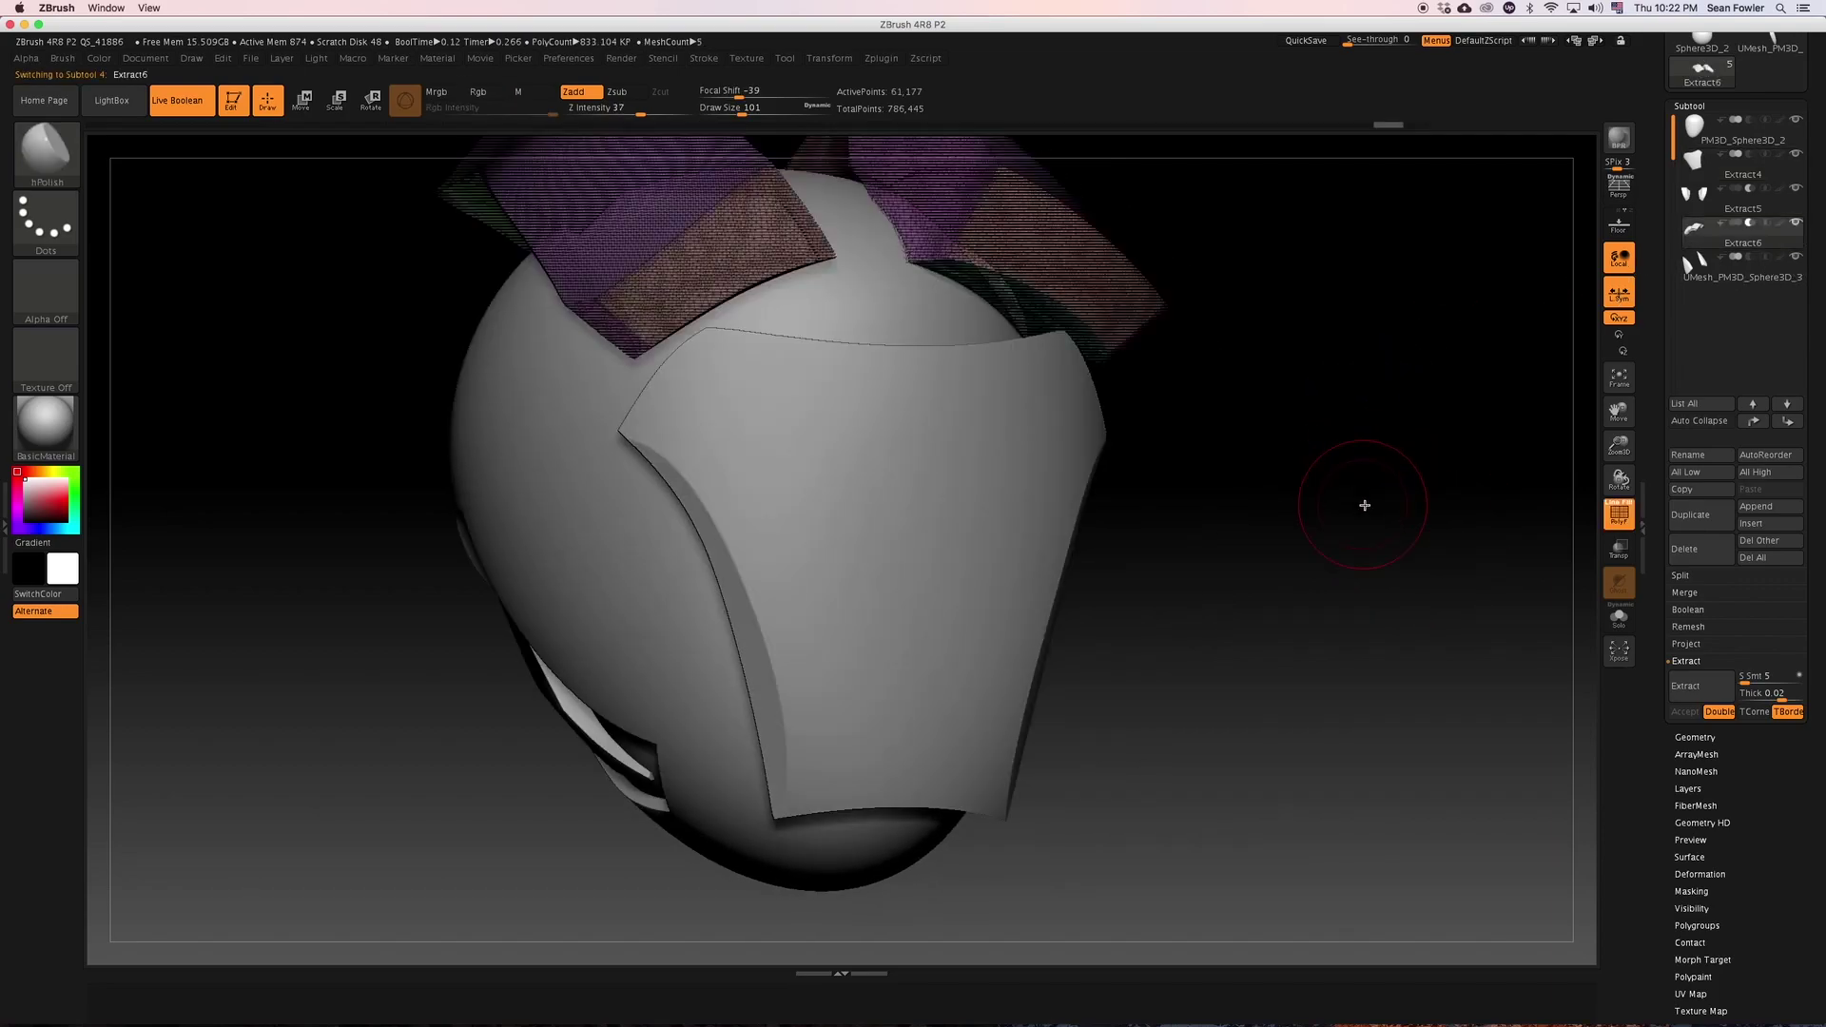
pyautogui.moveTo(1389, 483); pyautogui.dragTo(1286, 419)
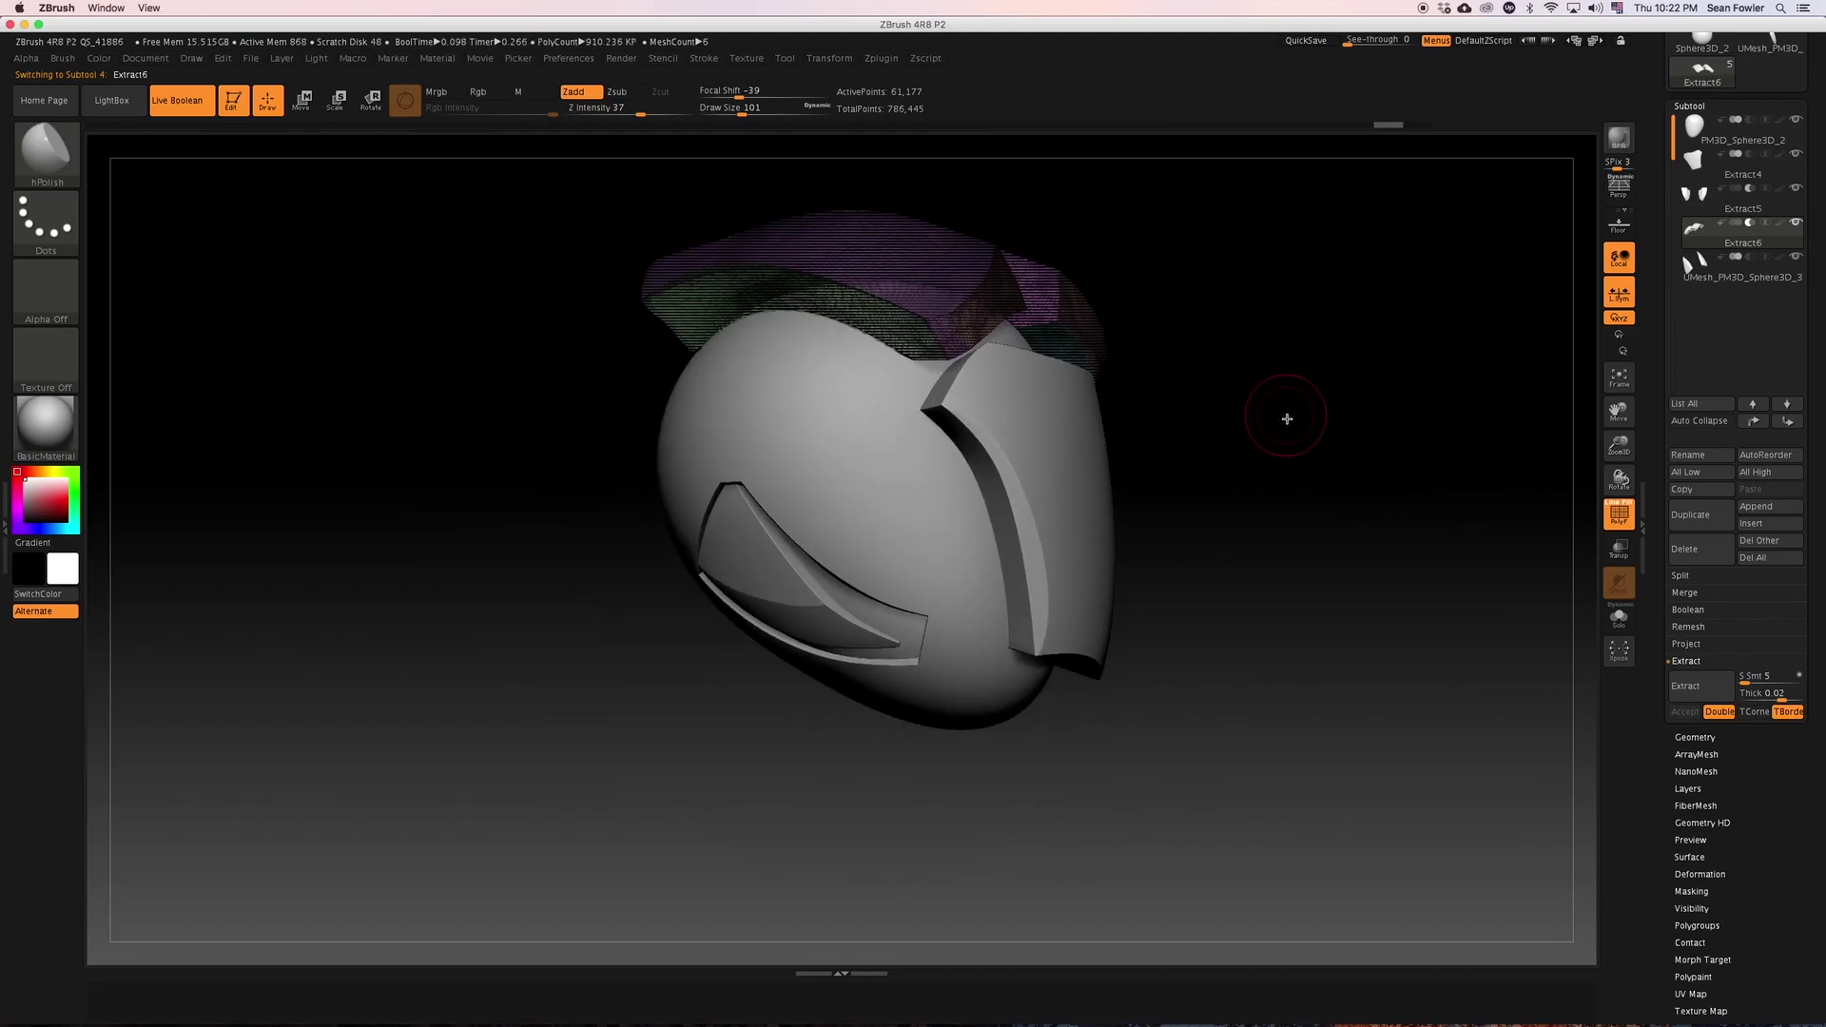
pyautogui.click(1691, 515)
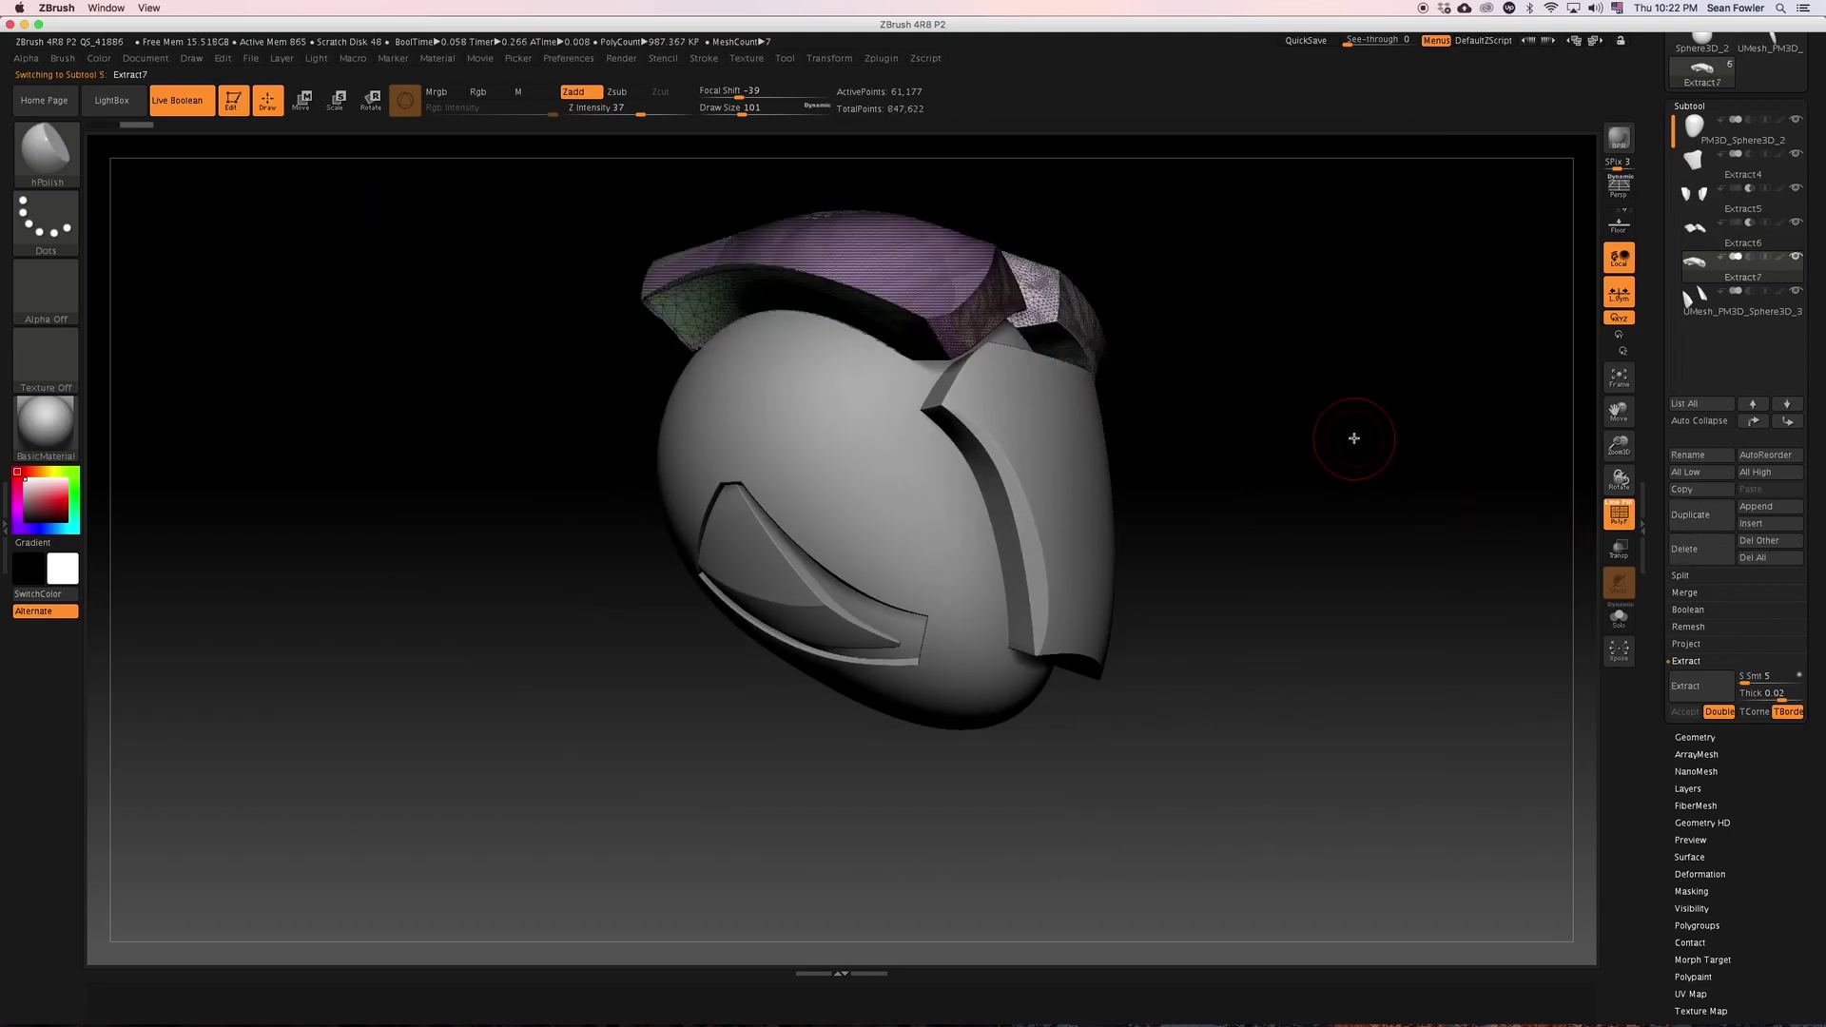
pyautogui.moveTo(1344, 428); pyautogui.dragTo(1597, 338)
pyautogui.click(1746, 258)
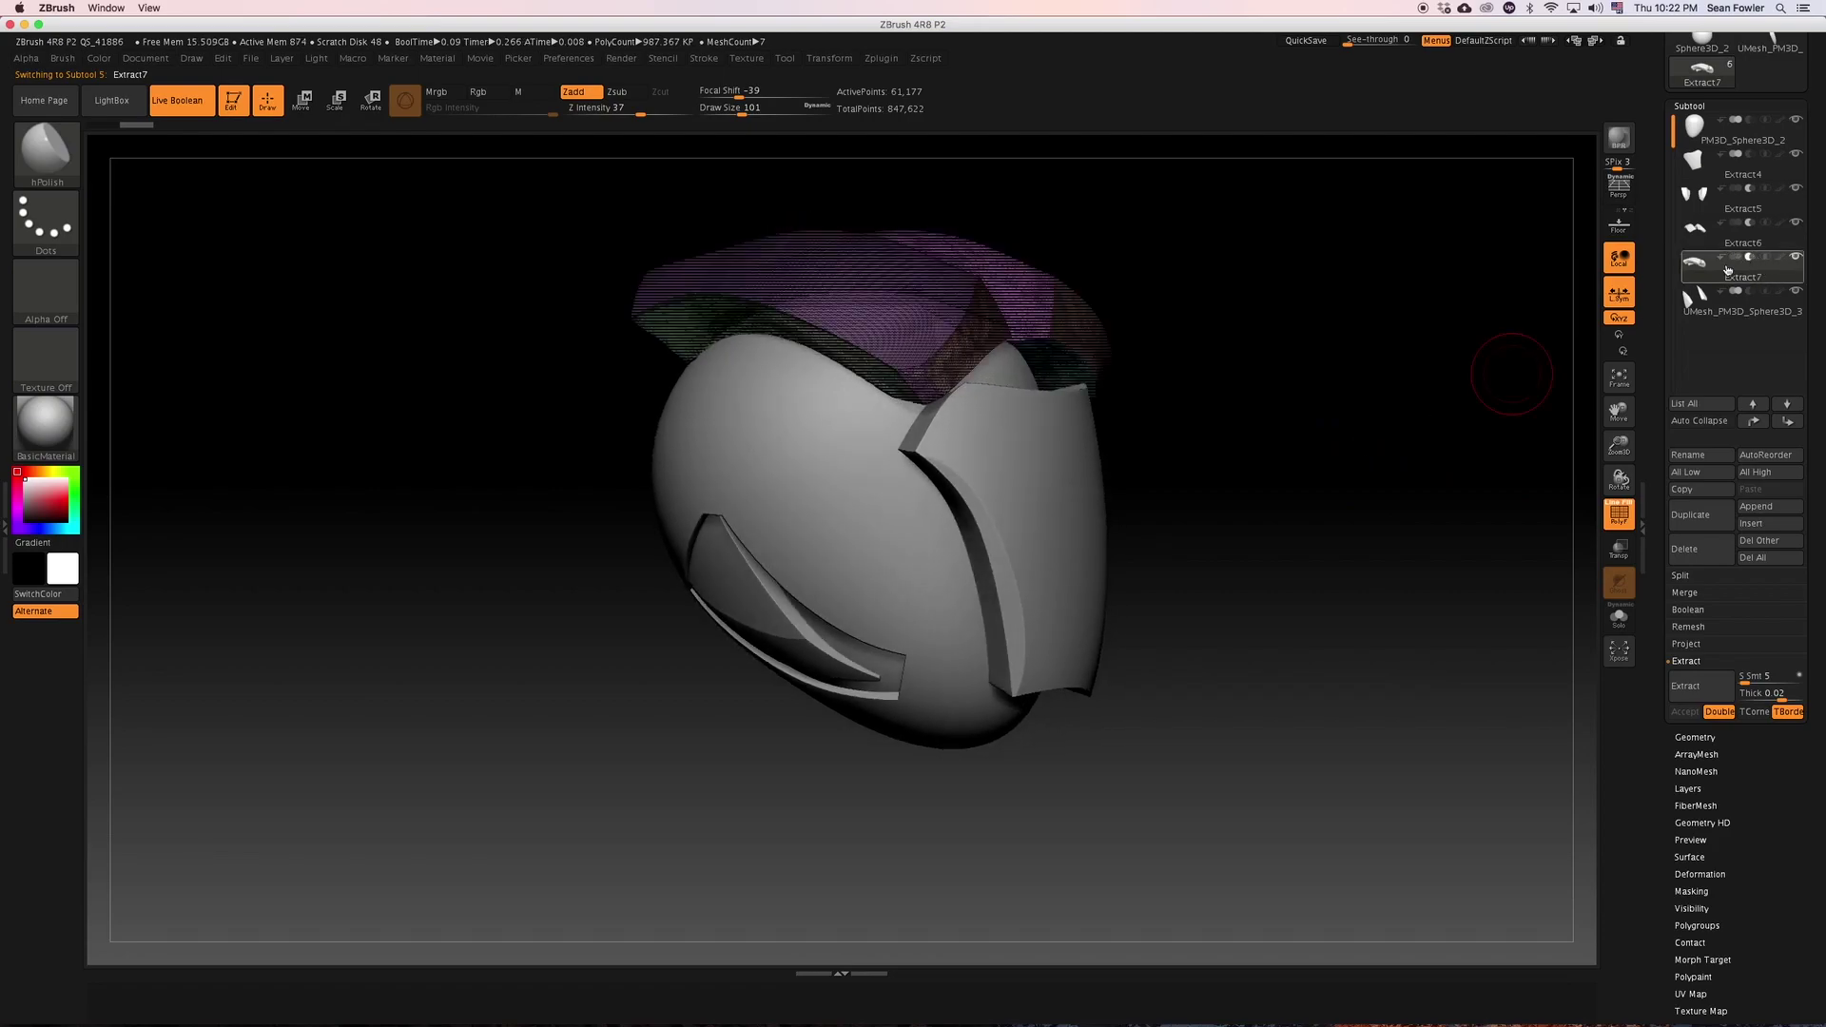
# Move the duplicated cutter forward with the gizmo so it cuts into the faceplate's upper corners.
pyautogui.press('w')
pyautogui.moveTo(1271, 394); pyautogui.dragTo(1264, 497)
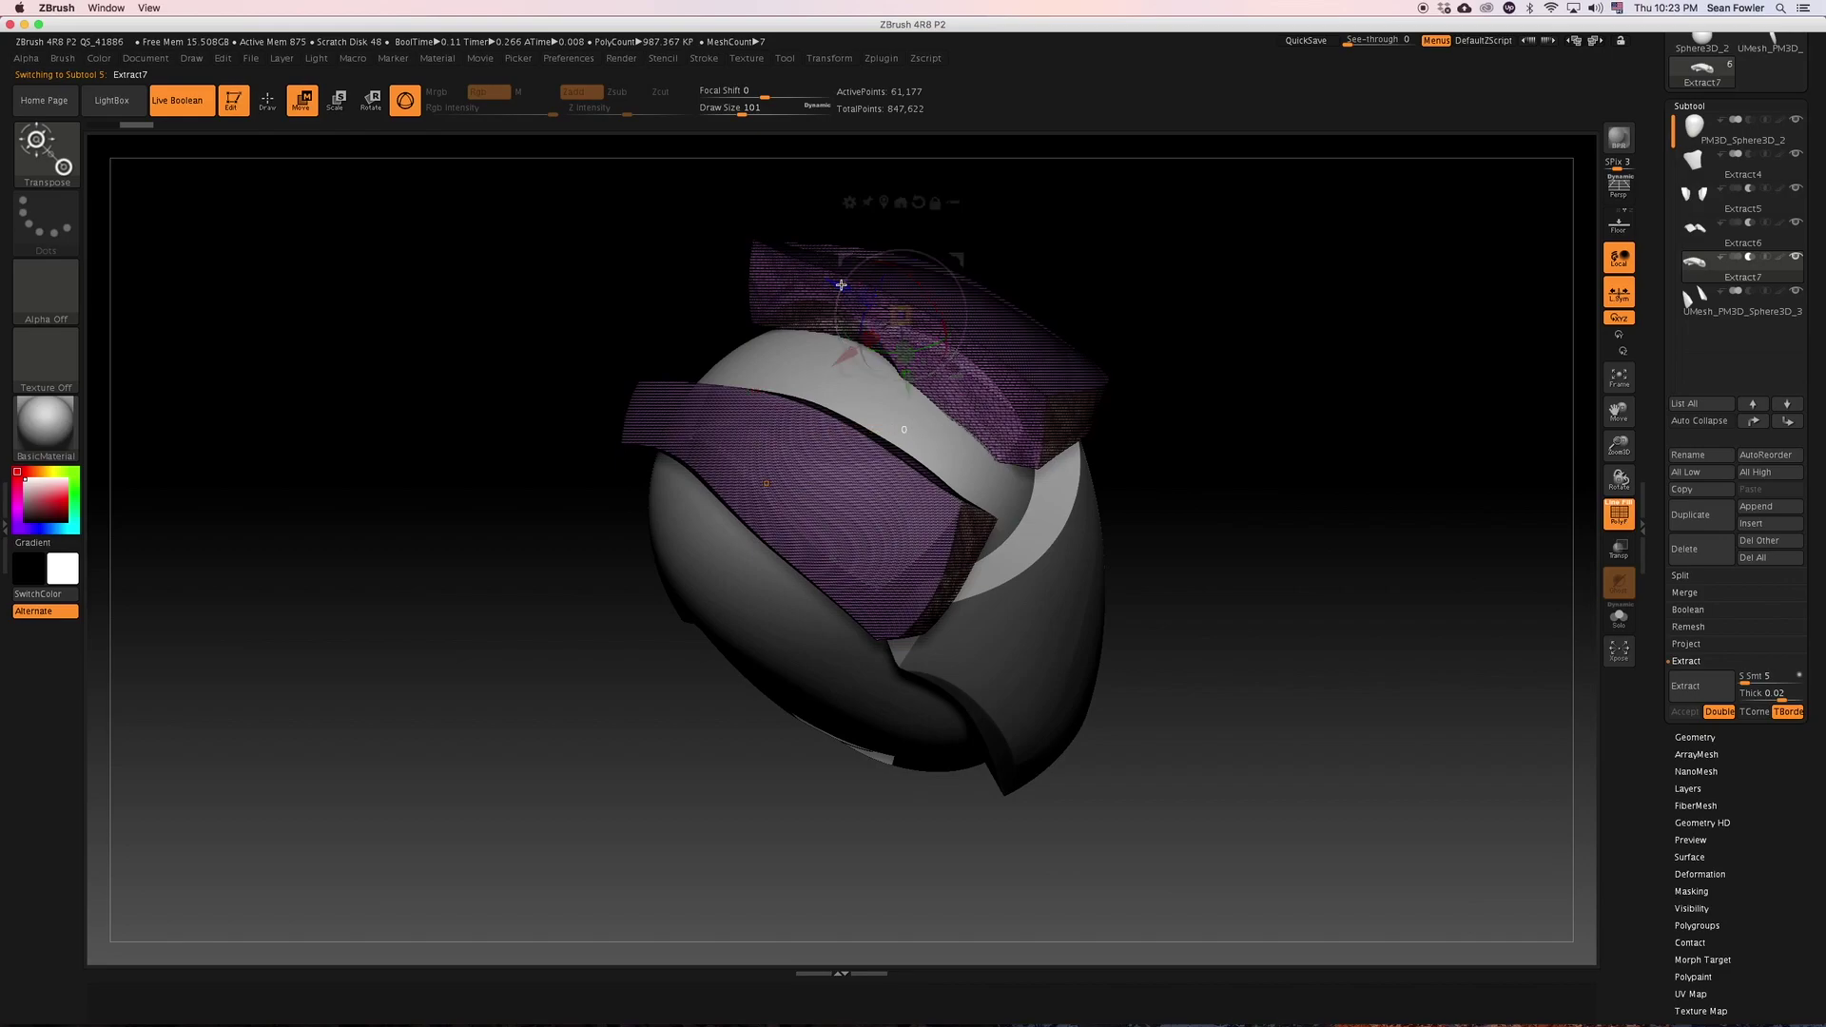
pyautogui.moveTo(841, 284); pyautogui.dragTo(897, 313)
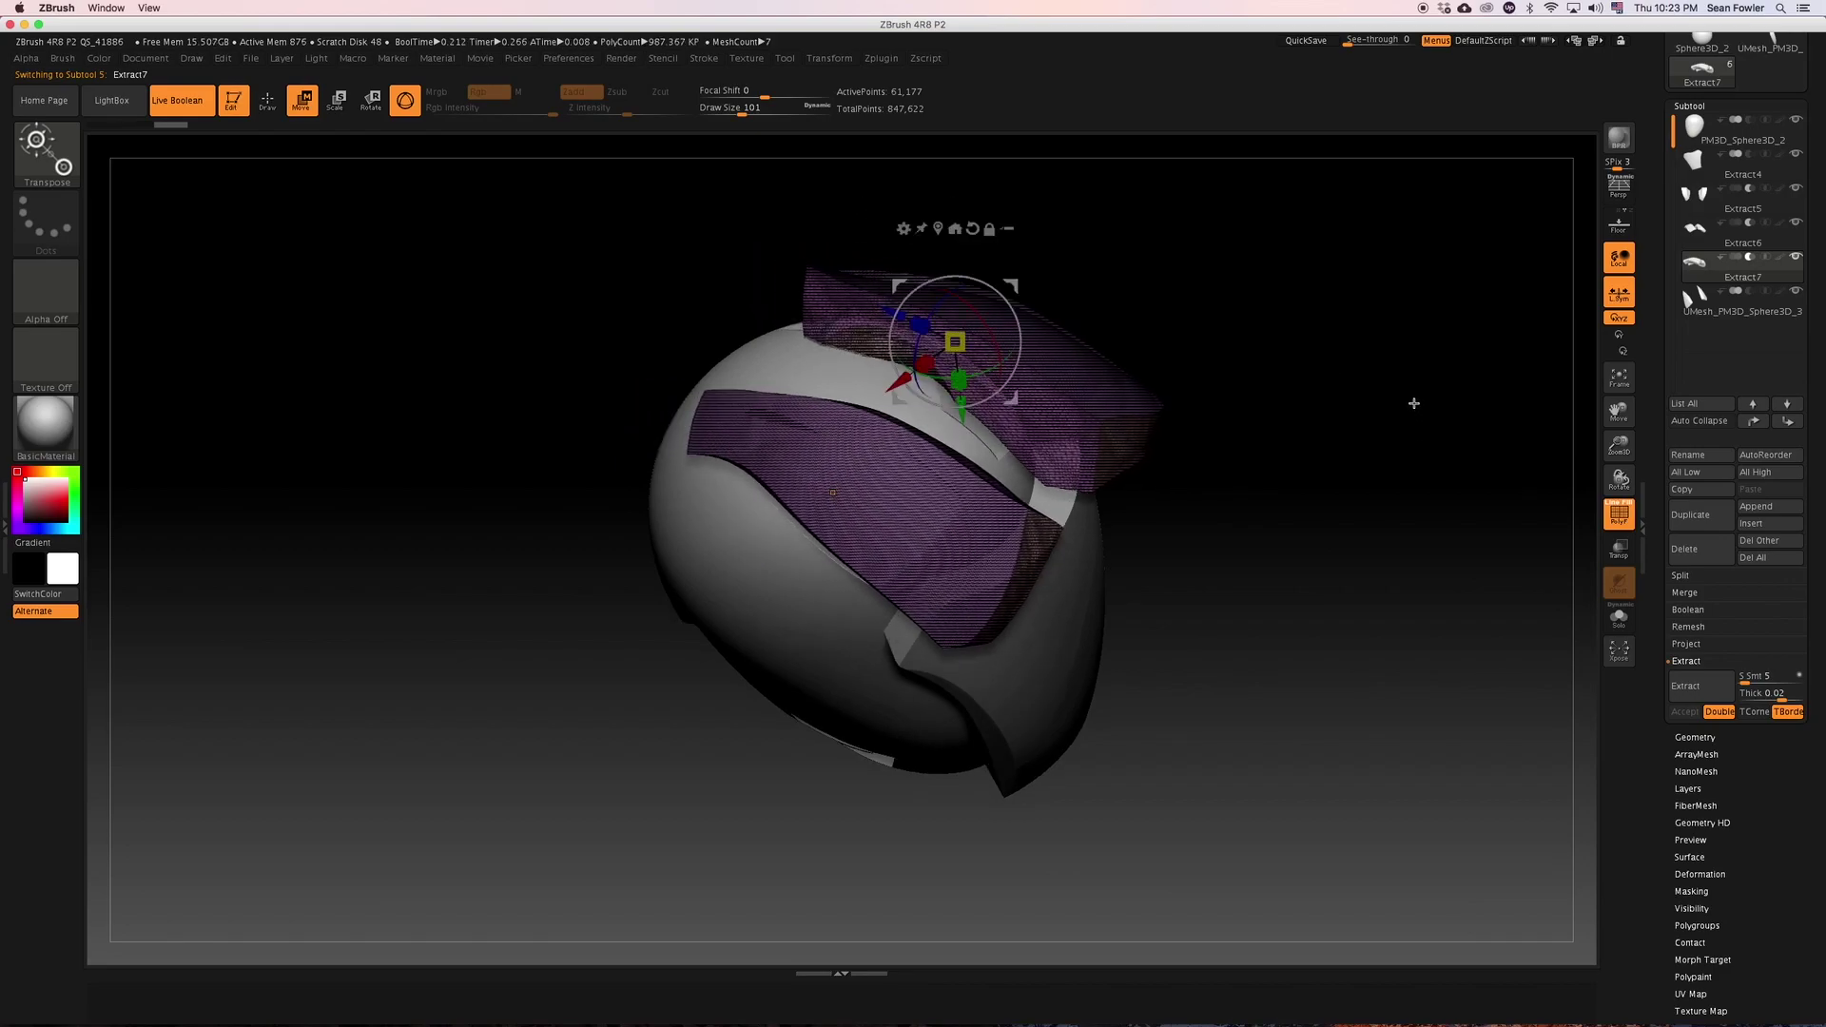
pyautogui.moveTo(1414, 403); pyautogui.dragTo(1351, 352)
pyautogui.moveTo(955, 309)
pyautogui.mouseDown()
pyautogui.moveTo(968, 333)
pyautogui.moveTo(986, 325)
pyautogui.mouseUp()
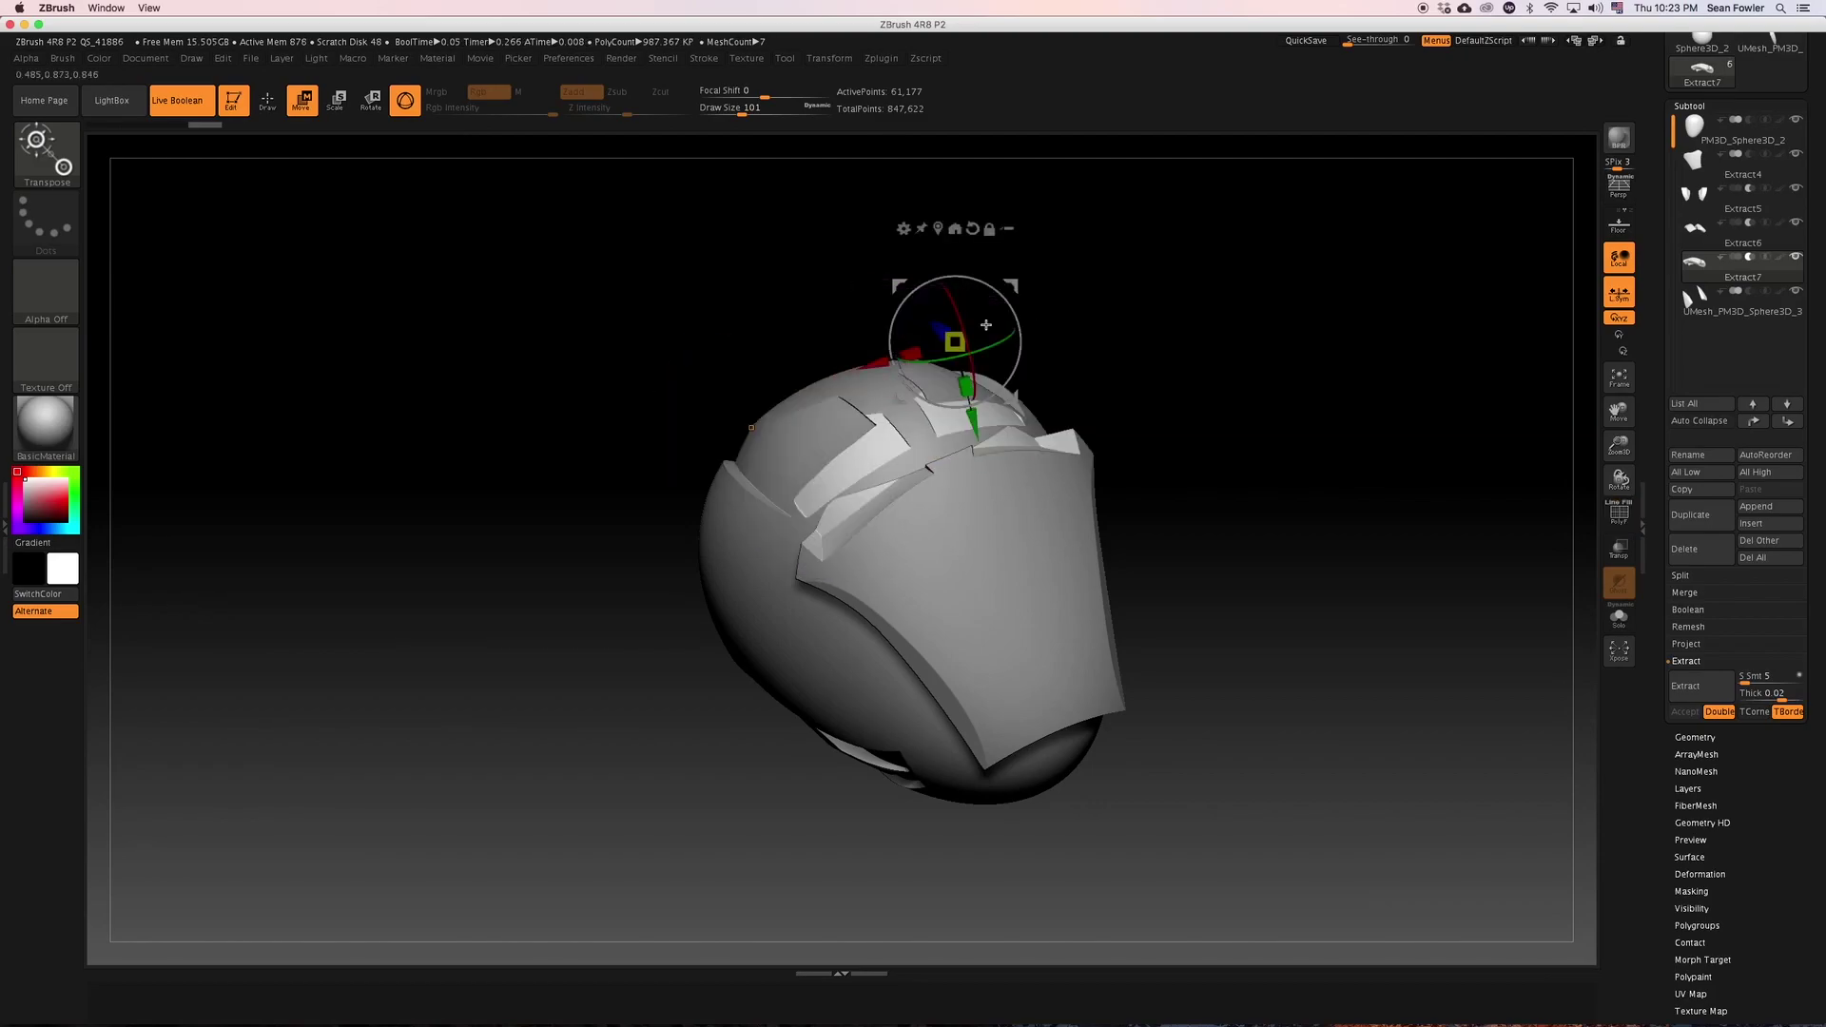
pyautogui.moveTo(1239, 413); pyautogui.dragTo(1275, 412)
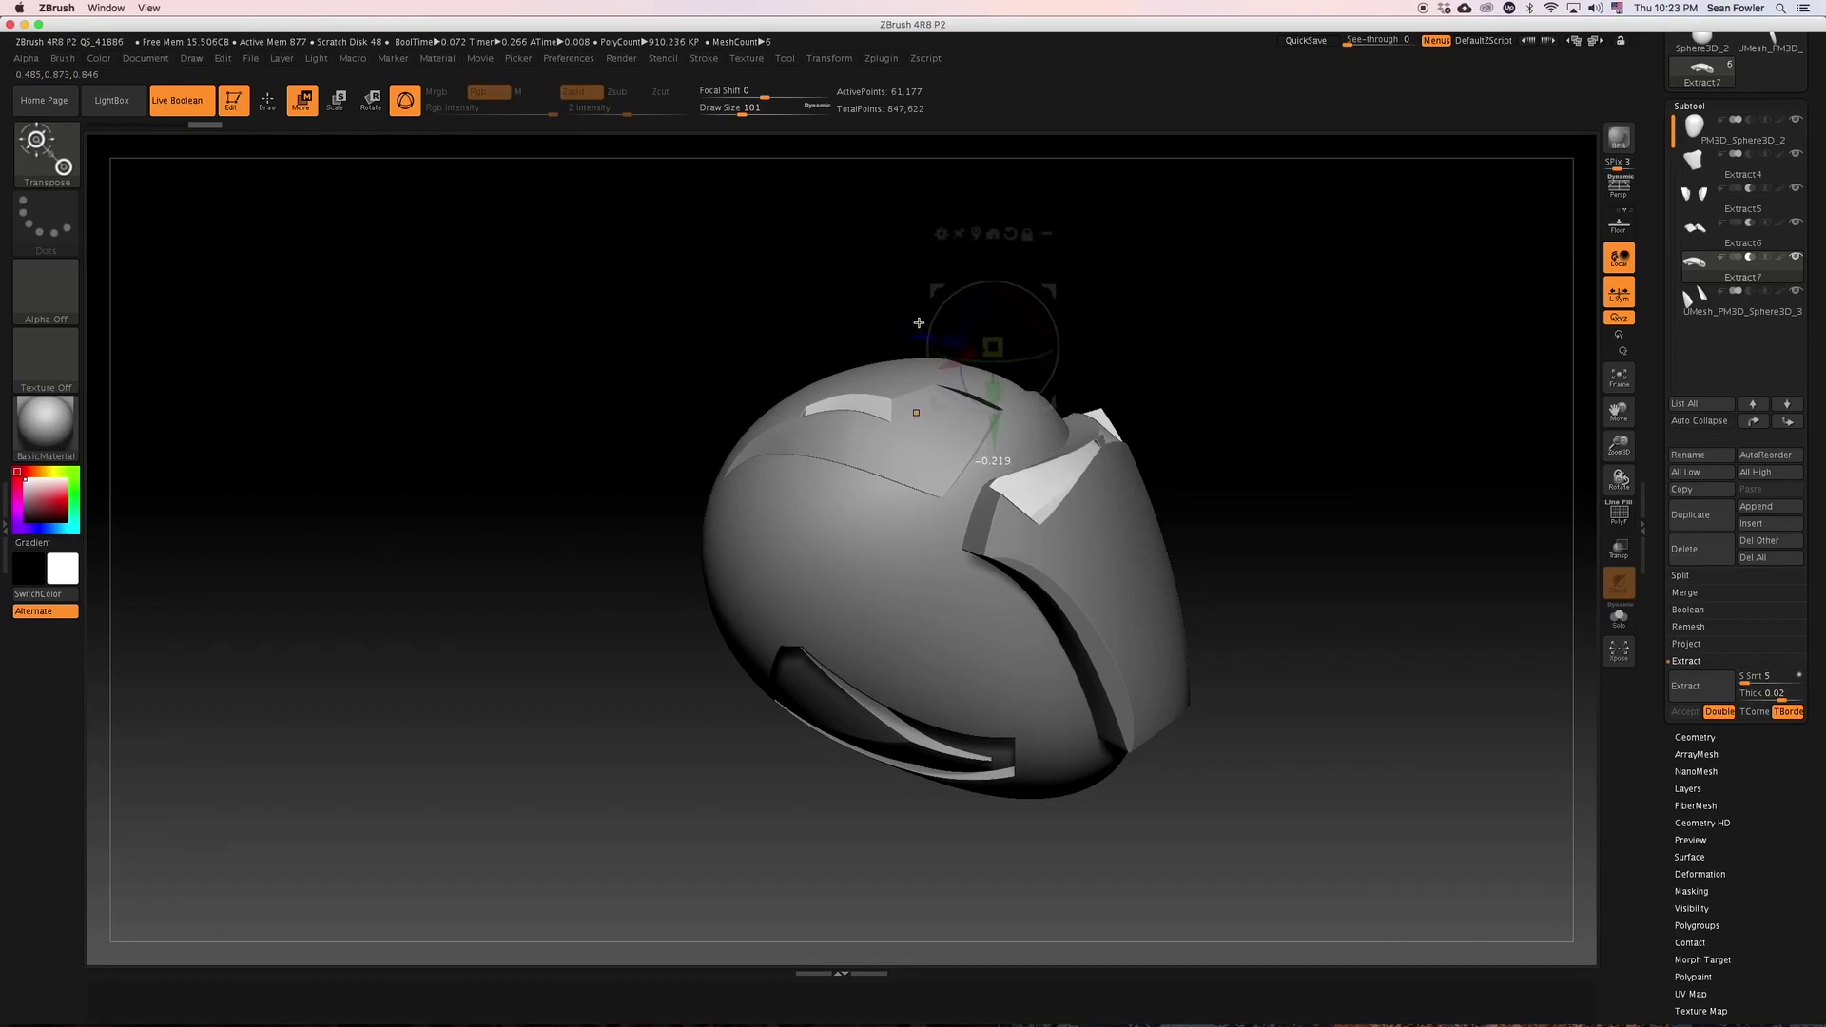
# Fine-tune the duplicated cutter's placement with small gizmo adjustments, refining the cuts along the faceplate's upper corners.
pyautogui.moveTo(945, 368); pyautogui.dragTo(959, 354)
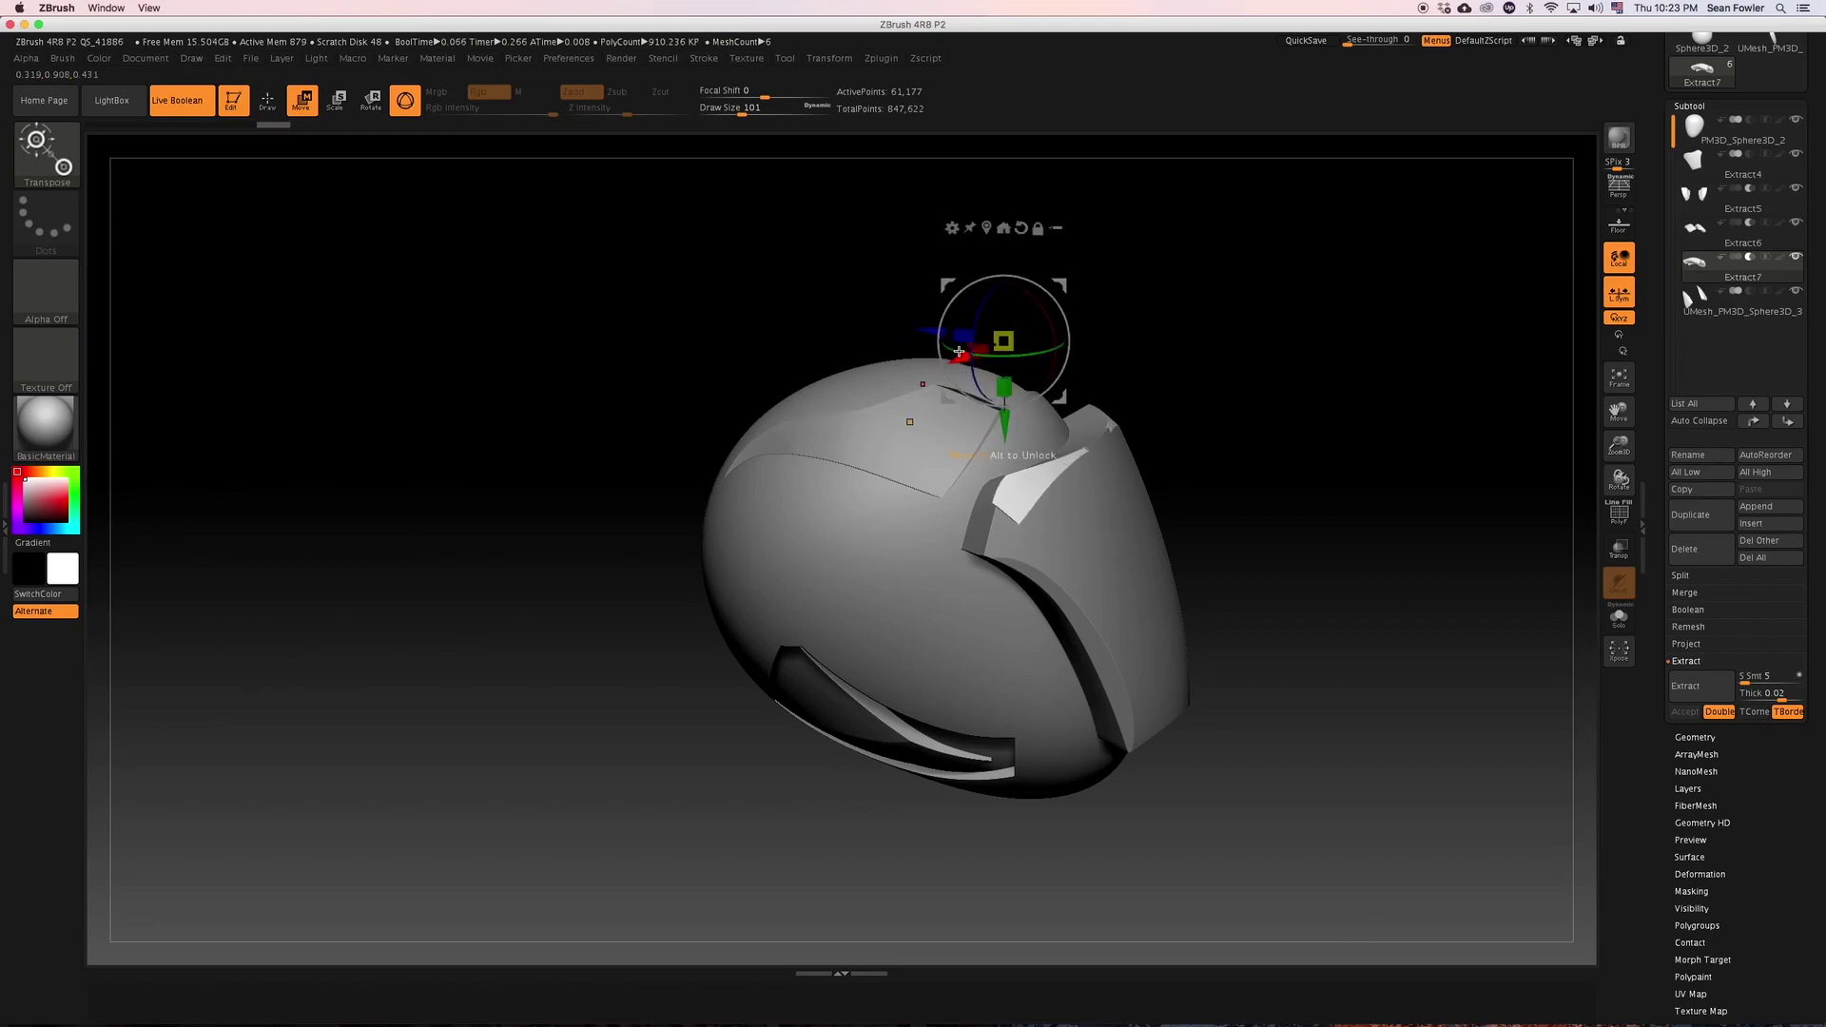
pyautogui.moveTo(1222, 313); pyautogui.dragTo(1151, 376)
pyautogui.moveTo(1017, 294); pyautogui.dragTo(1041, 289)
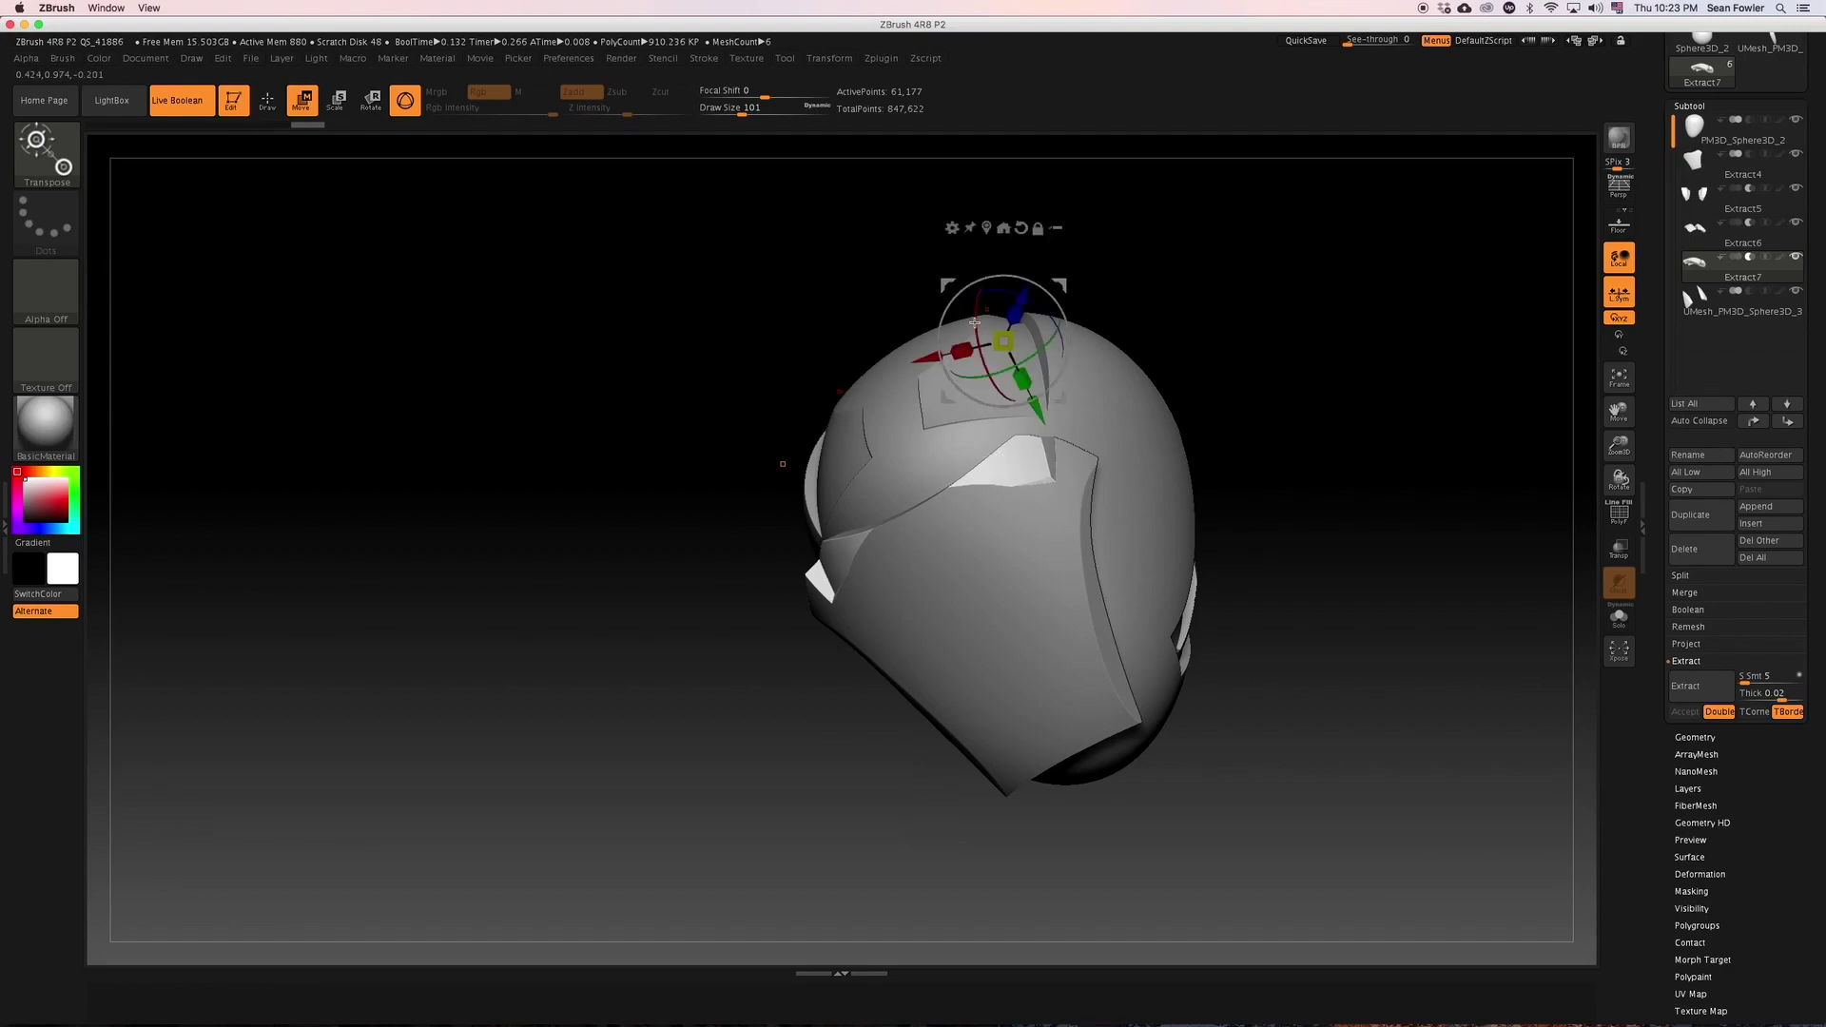
pyautogui.moveTo(935, 351); pyautogui.dragTo(932, 352)
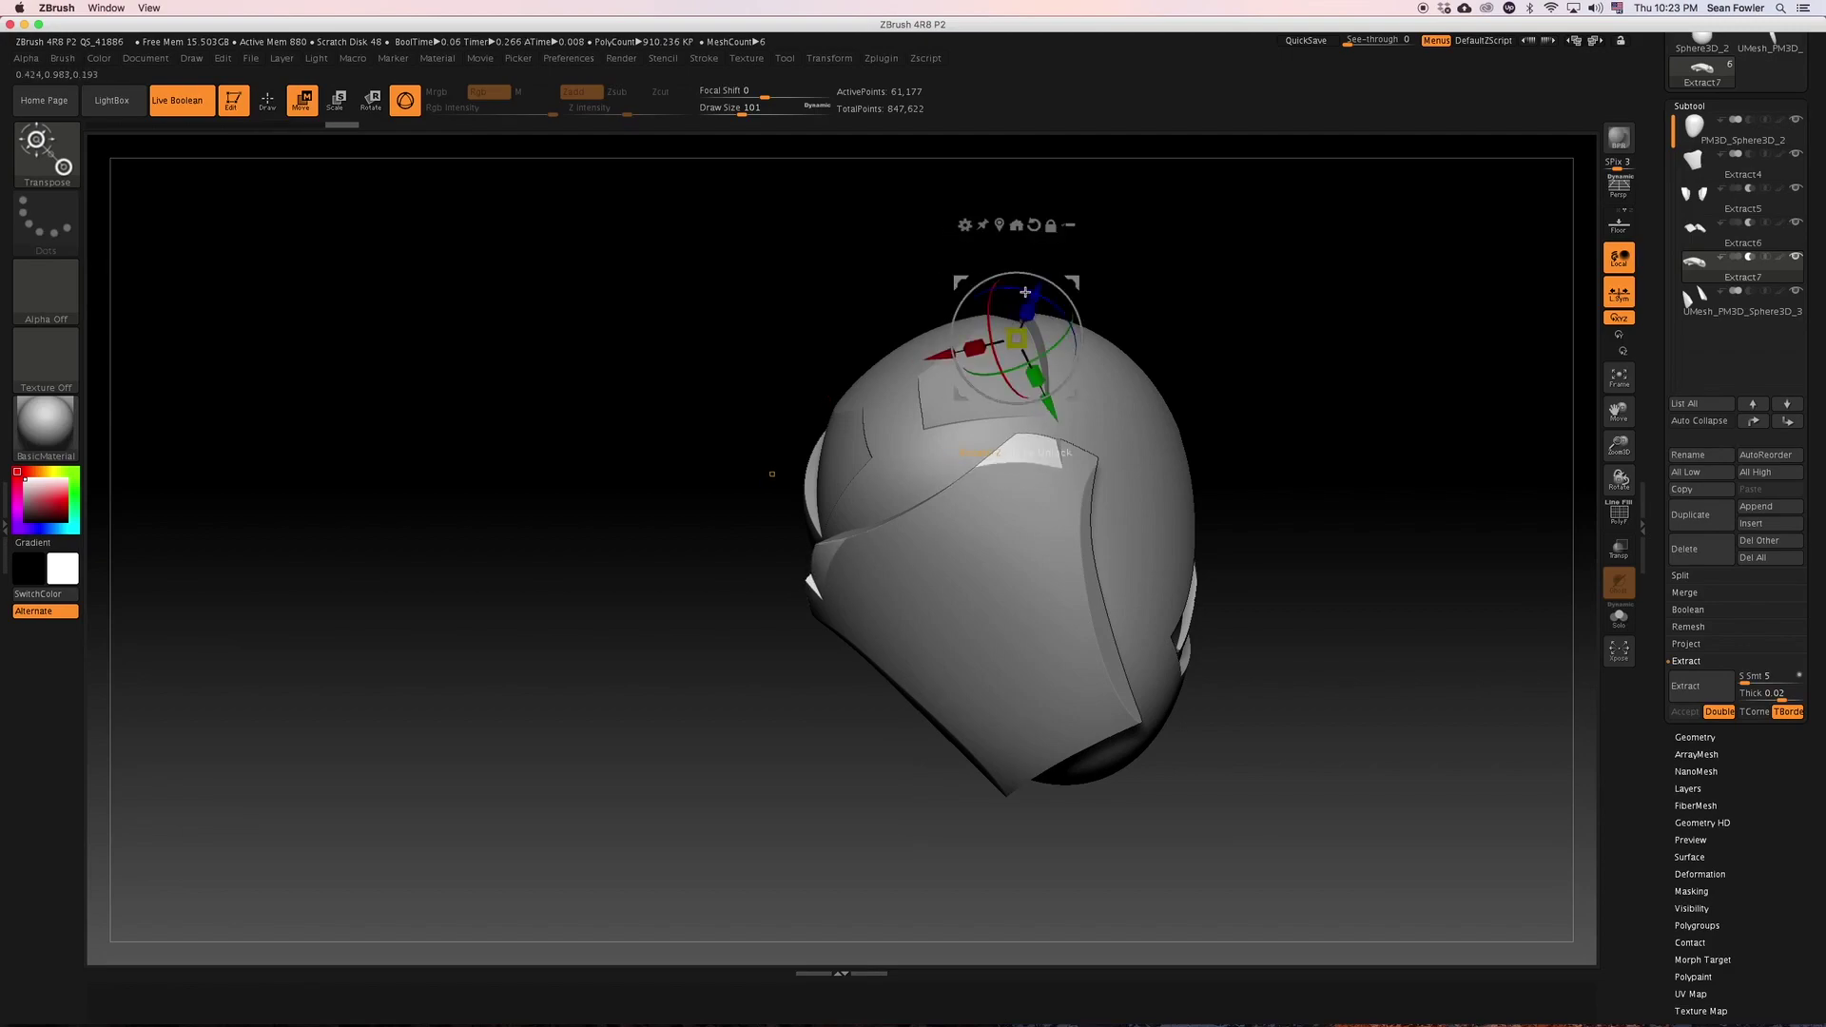
pyautogui.moveTo(1035, 293); pyautogui.dragTo(1032, 293)
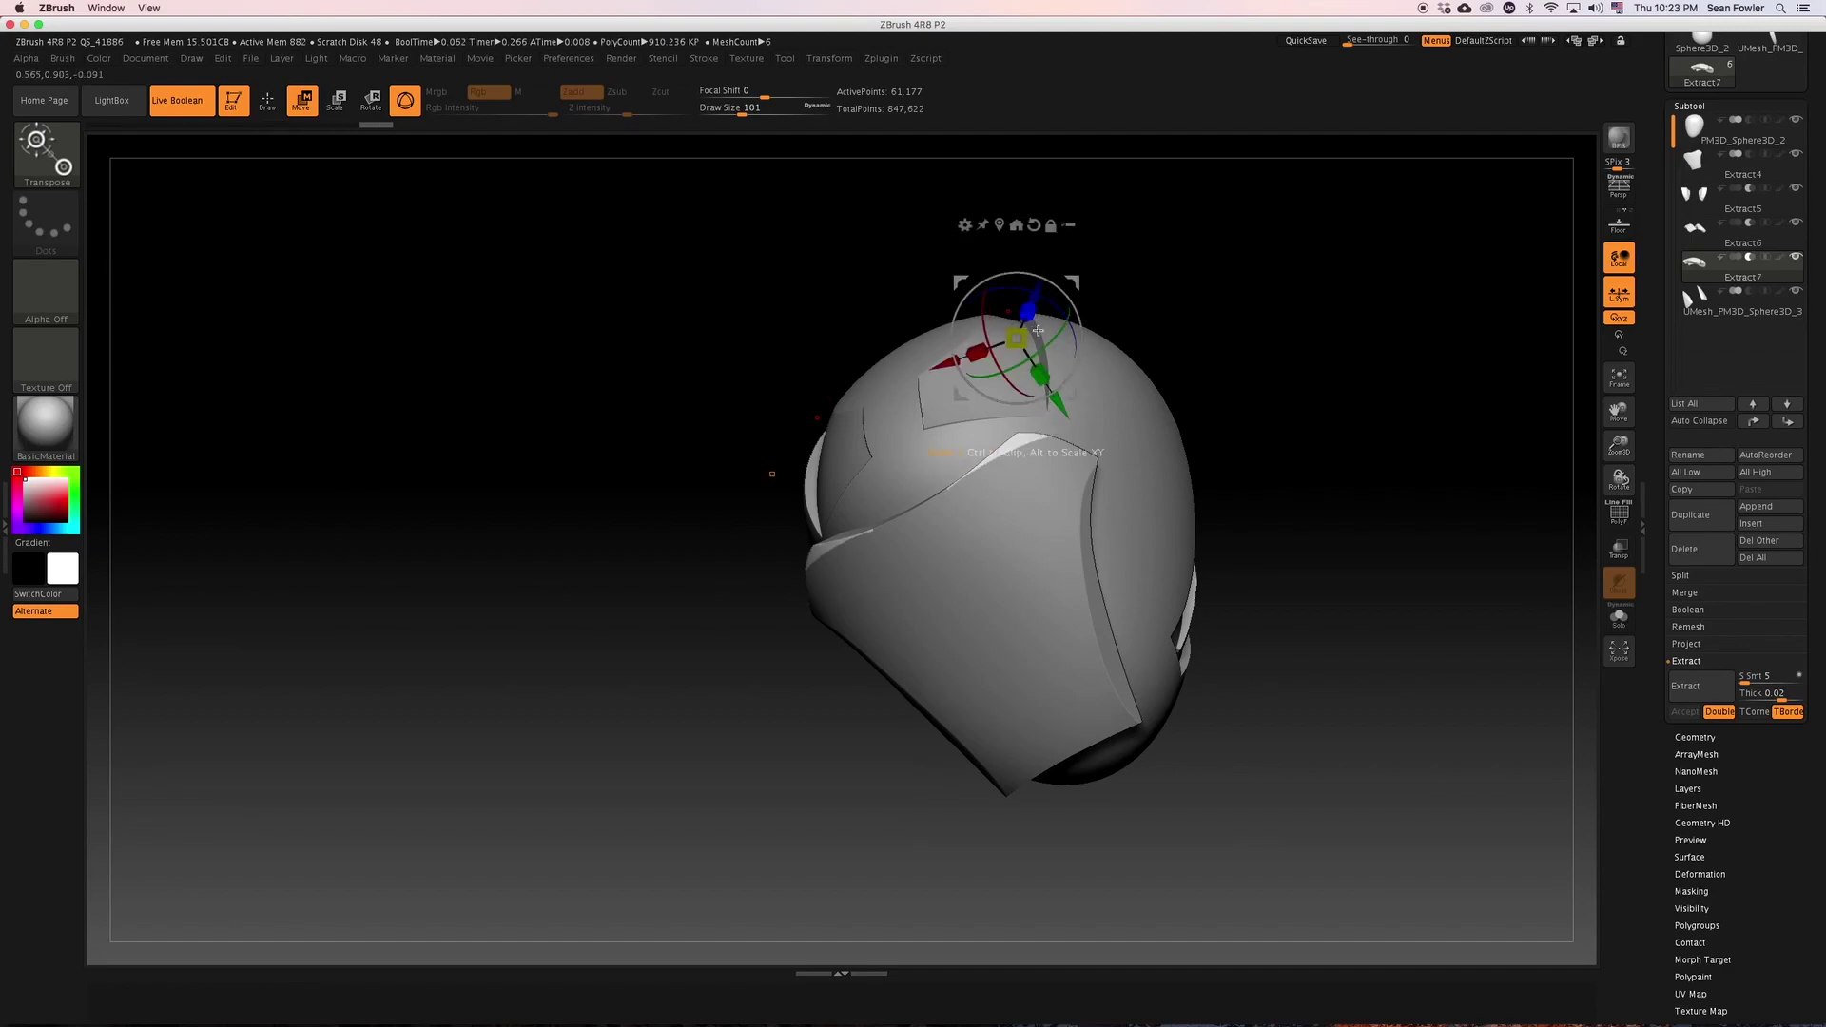
pyautogui.moveTo(994, 357); pyautogui.dragTo(997, 369)
pyautogui.moveTo(1039, 297); pyautogui.dragTo(1069, 289)
# Return to draw mode and examine the boolean cuts in the faceplate and helmet from the front and both sides.
pyautogui.moveTo(1344, 387)
pyautogui.mouseDown()
pyautogui.moveTo(1391, 396)
pyautogui.moveTo(1255, 387)
pyautogui.moveTo(1264, 432)
pyautogui.moveTo(1233, 438)
pyautogui.moveTo(1275, 476)
pyautogui.moveTo(1306, 440)
pyautogui.moveTo(1243, 407)
pyautogui.mouseUp()
pyautogui.press('q')
pyautogui.hotkey('shift', 'f')
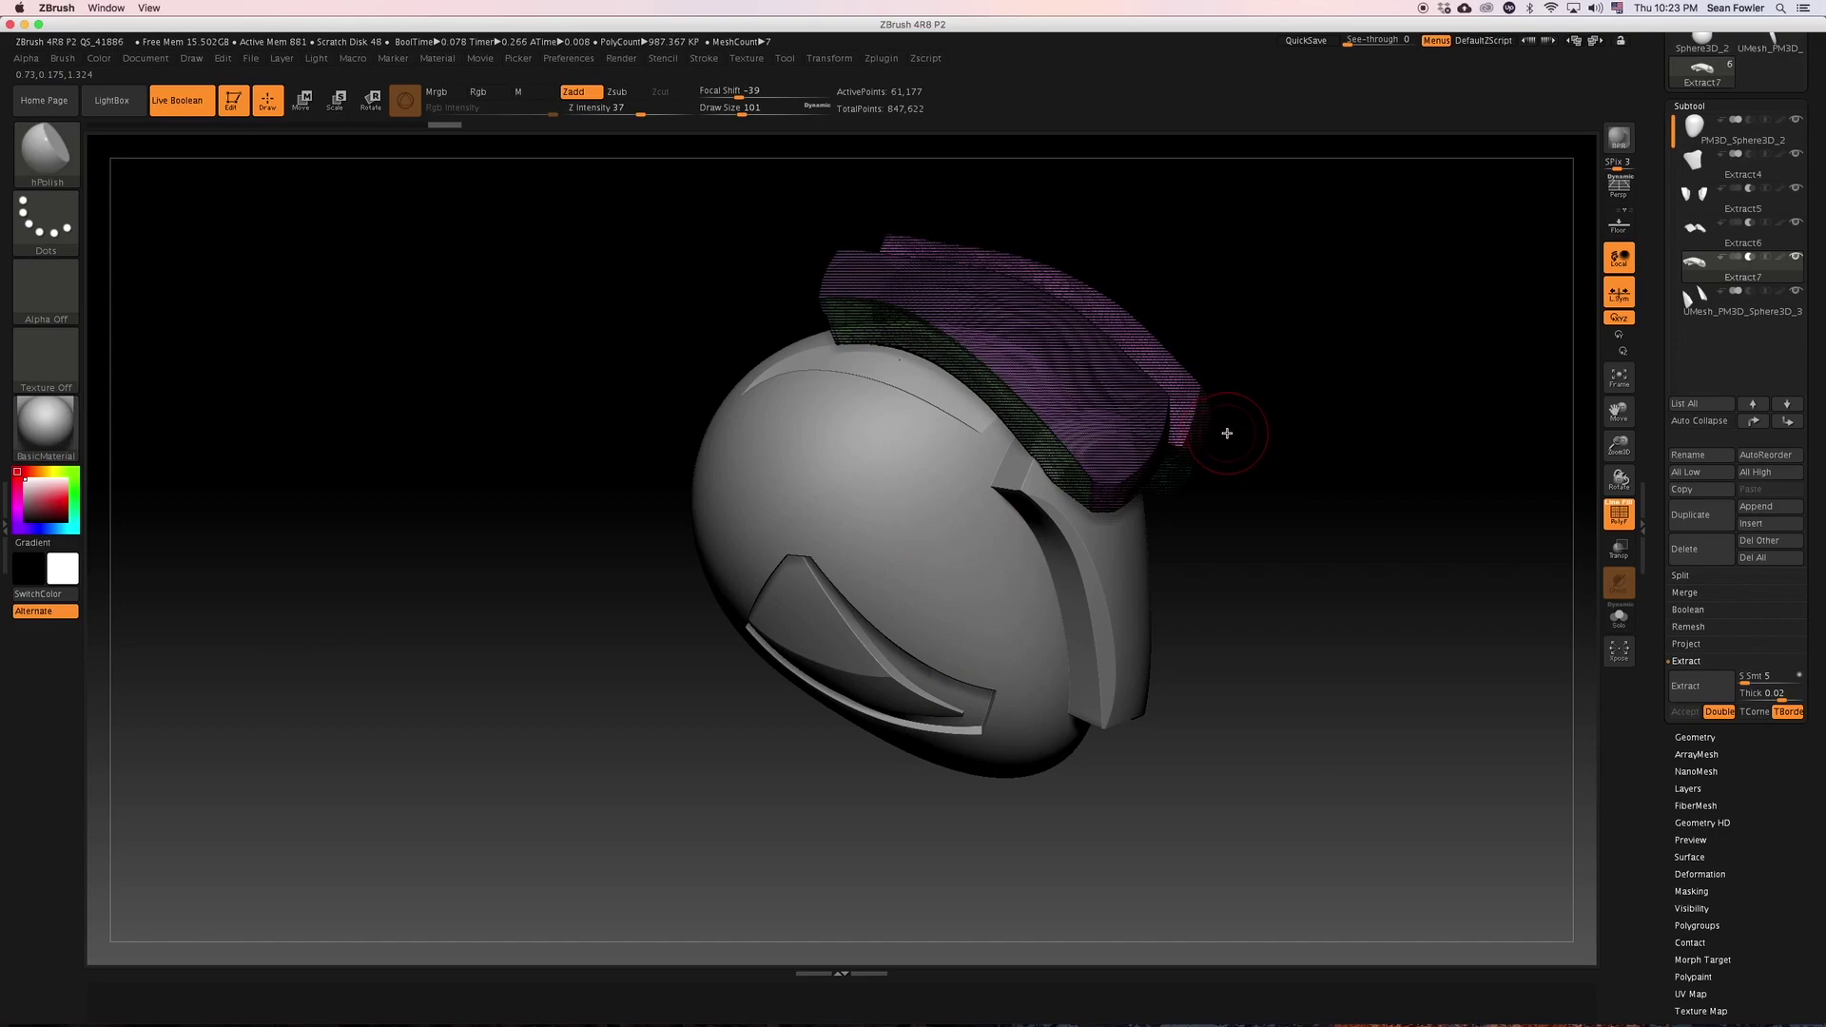
pyautogui.hotkey('shift', 'f')
pyautogui.moveTo(1227, 473)
pyautogui.mouseDown()
pyautogui.moveTo(1218, 558)
pyautogui.moveTo(1159, 532)
pyautogui.moveTo(1178, 538)
pyautogui.mouseUp()
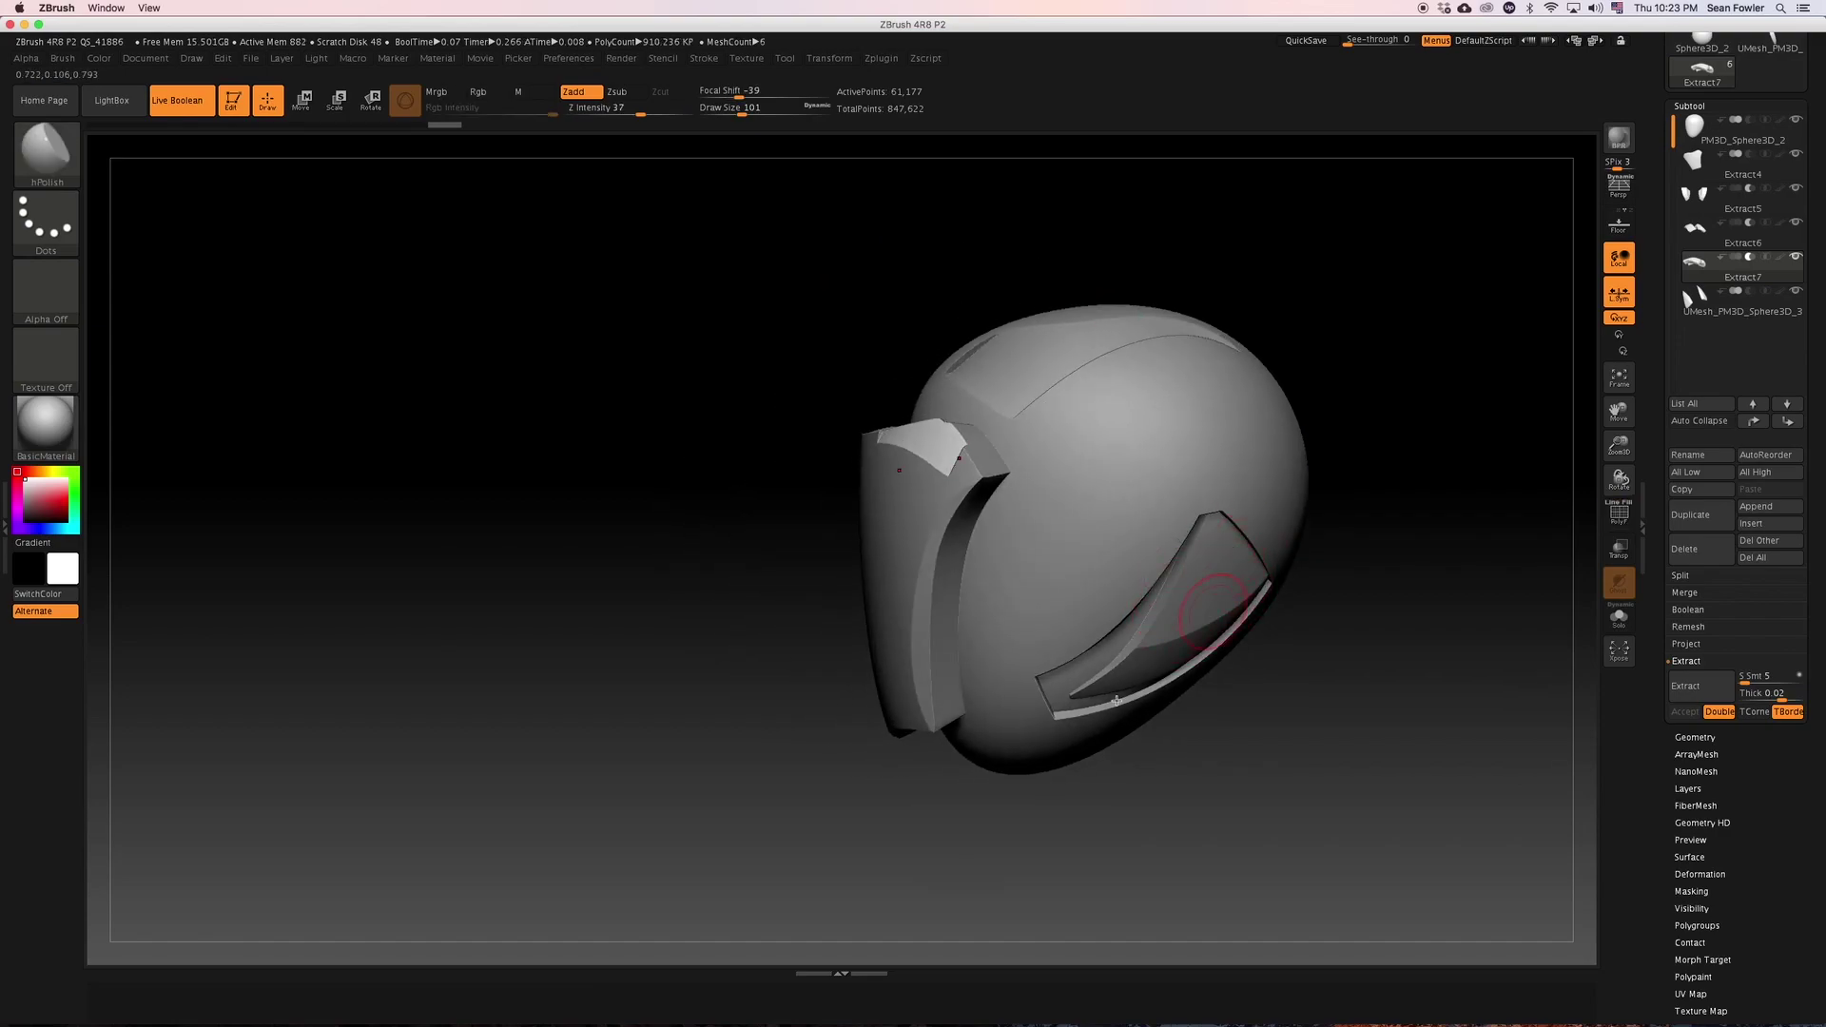
pyautogui.moveTo(899, 939); pyautogui.dragTo(758, 691)
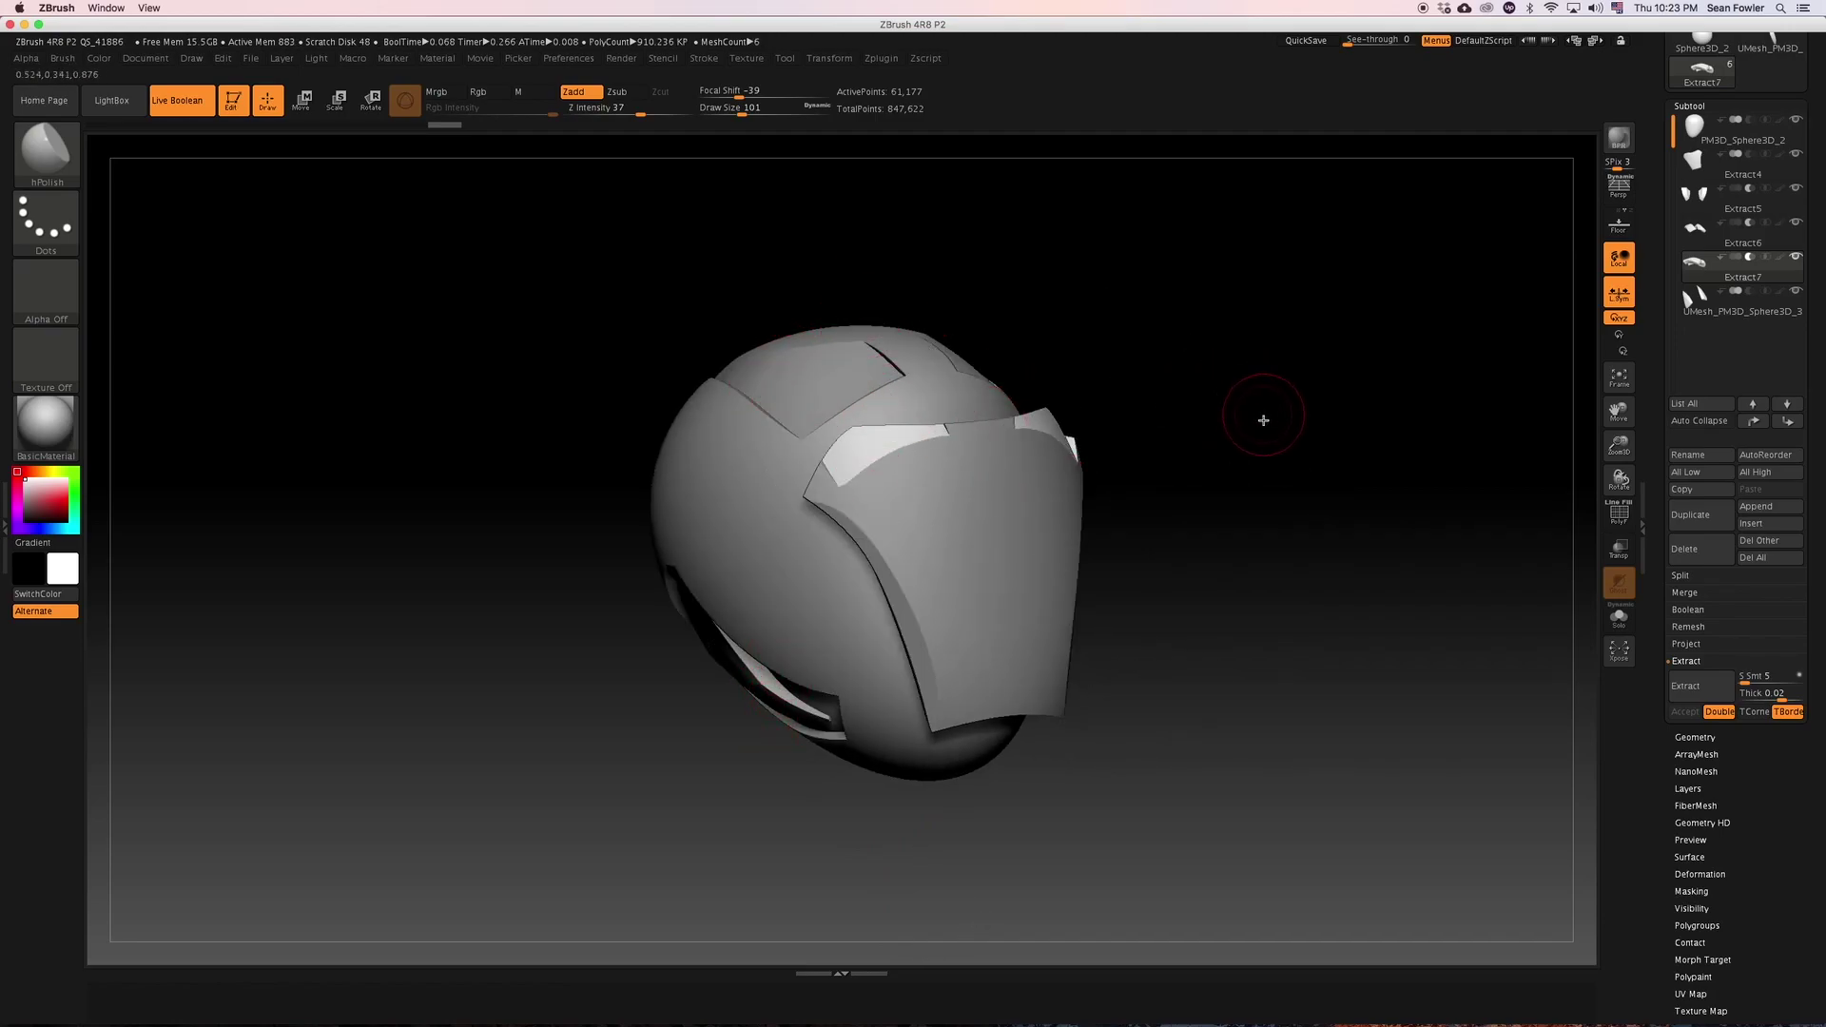
pyautogui.moveTo(1263, 419)
pyautogui.mouseDown()
pyautogui.moveTo(1284, 489)
pyautogui.moveTo(1256, 494)
pyautogui.moveTo(1141, 408)
pyautogui.moveTo(1040, 374)
pyautogui.mouseUp()
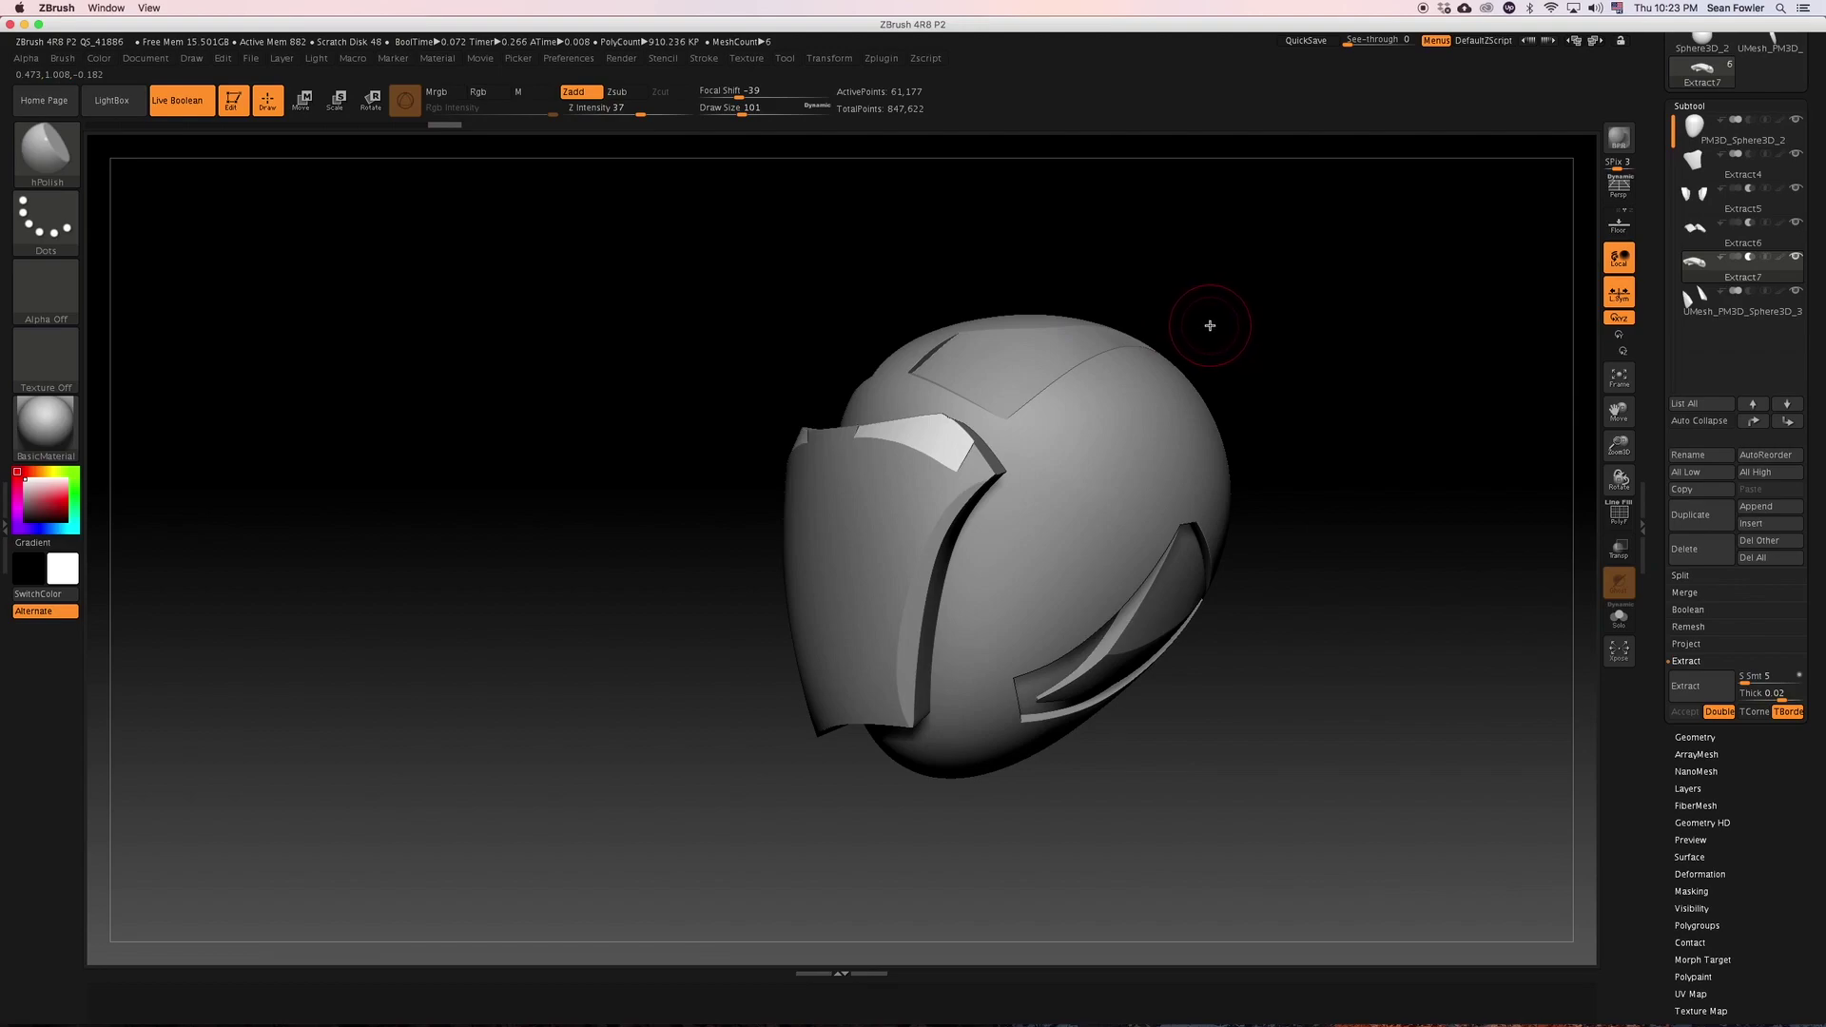
pyautogui.moveTo(1260, 359)
pyautogui.mouseDown()
pyautogui.moveTo(1300, 399)
pyautogui.moveTo(1291, 416)
pyautogui.moveTo(1294, 390)
pyautogui.moveTo(1227, 387)
pyautogui.moveTo(1259, 431)
pyautogui.moveTo(1272, 412)
pyautogui.mouseUp()
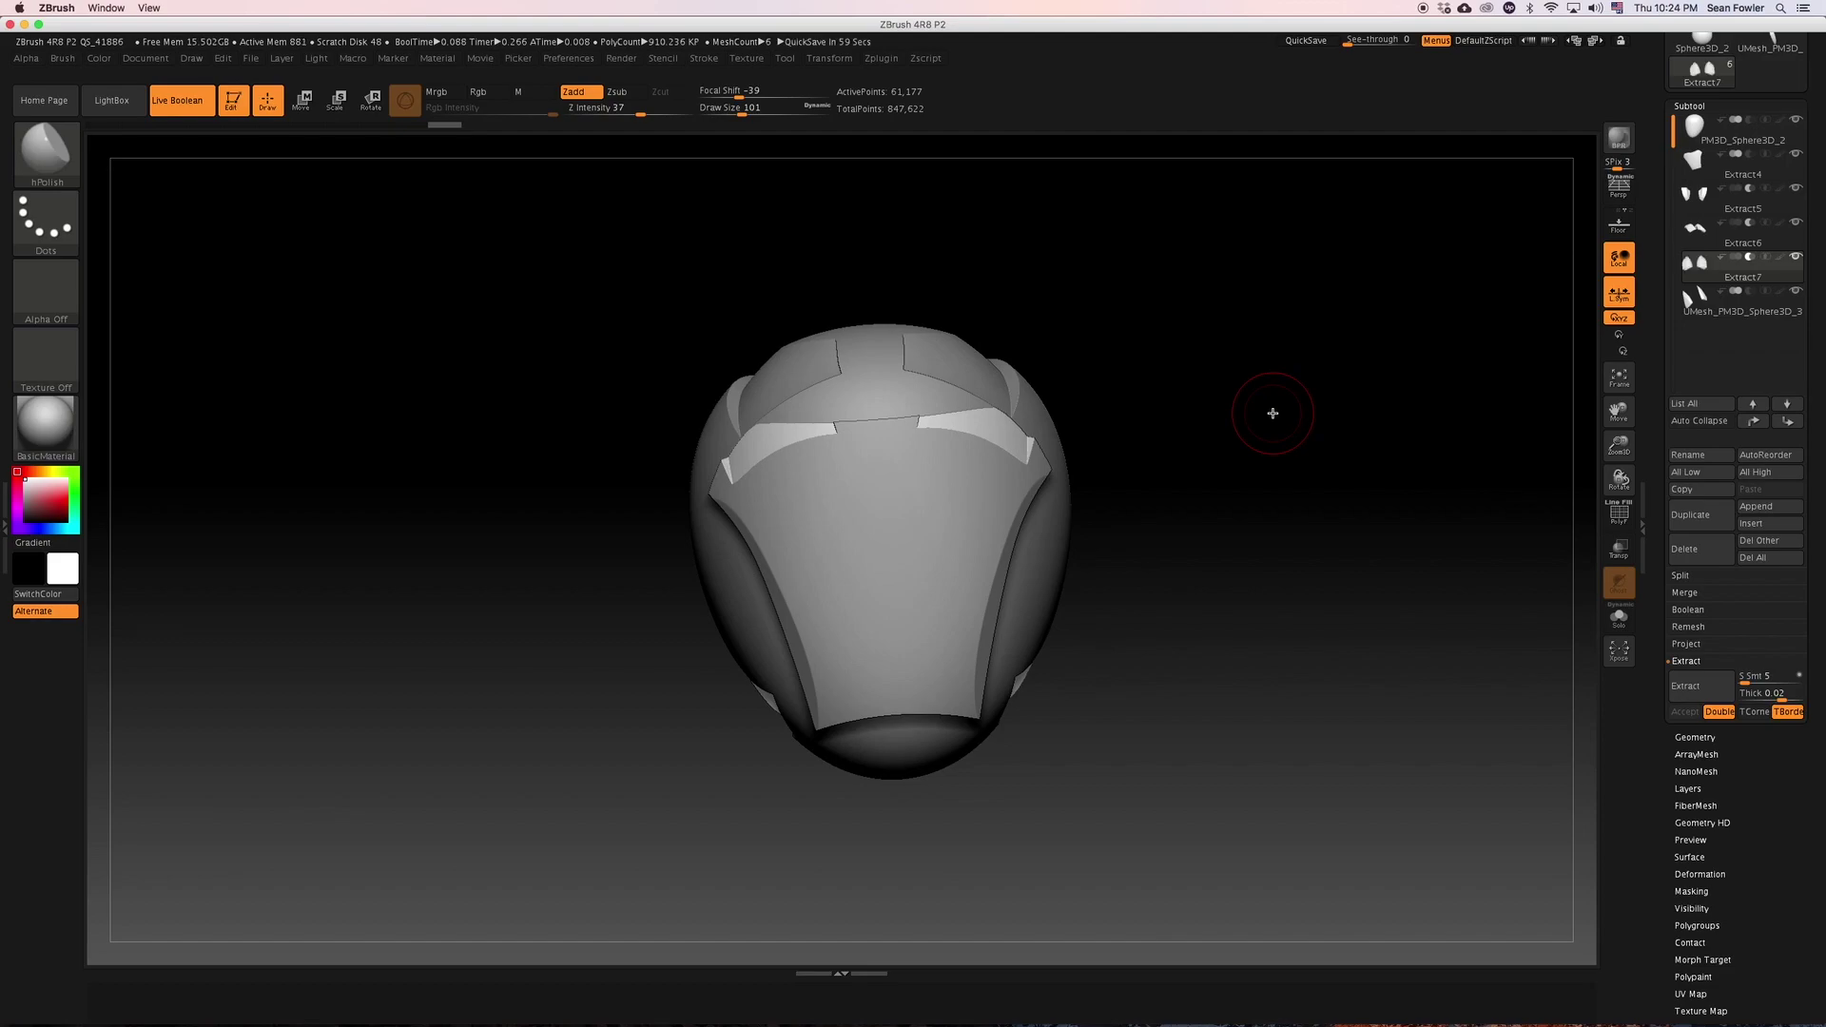
pyautogui.moveTo(1255, 423); pyautogui.dragTo(1165, 466)
pyautogui.moveTo(1365, 399)
pyautogui.mouseDown()
pyautogui.moveTo(1357, 377)
pyautogui.moveTo(1350, 412)
pyautogui.mouseUp()
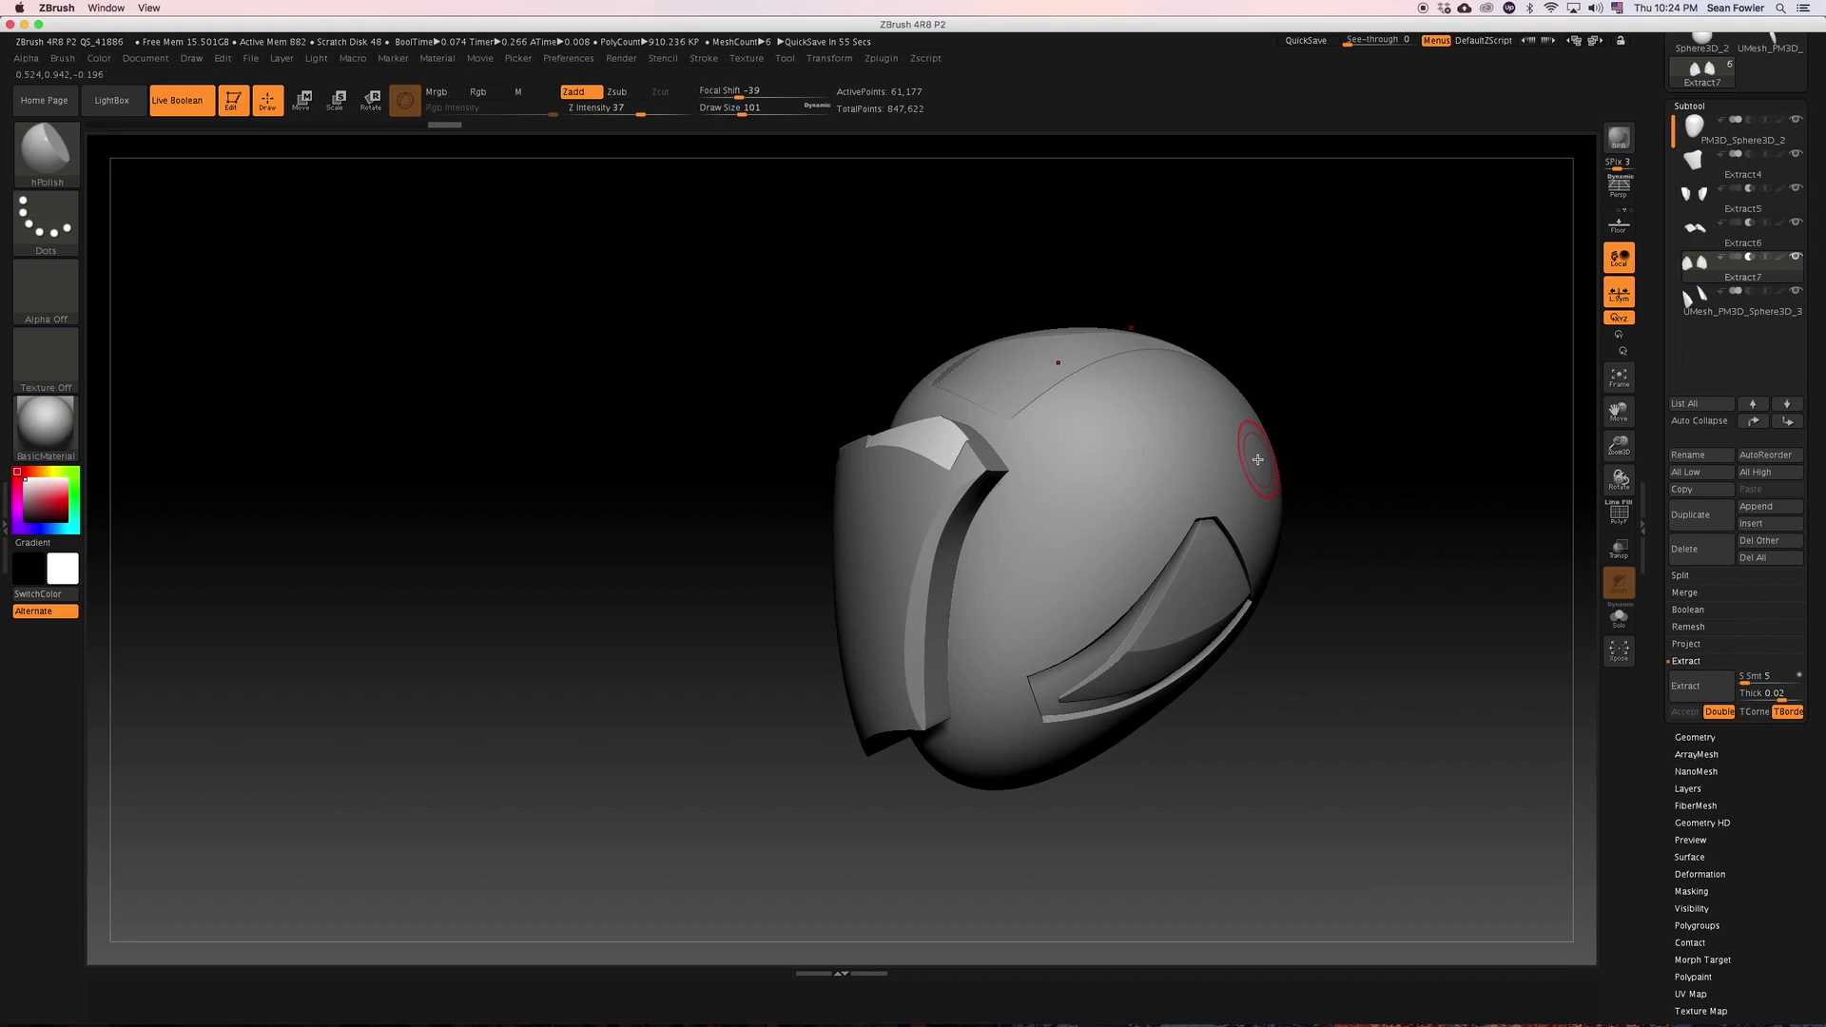
pyautogui.moveTo(1374, 510); pyautogui.dragTo(1297, 542)
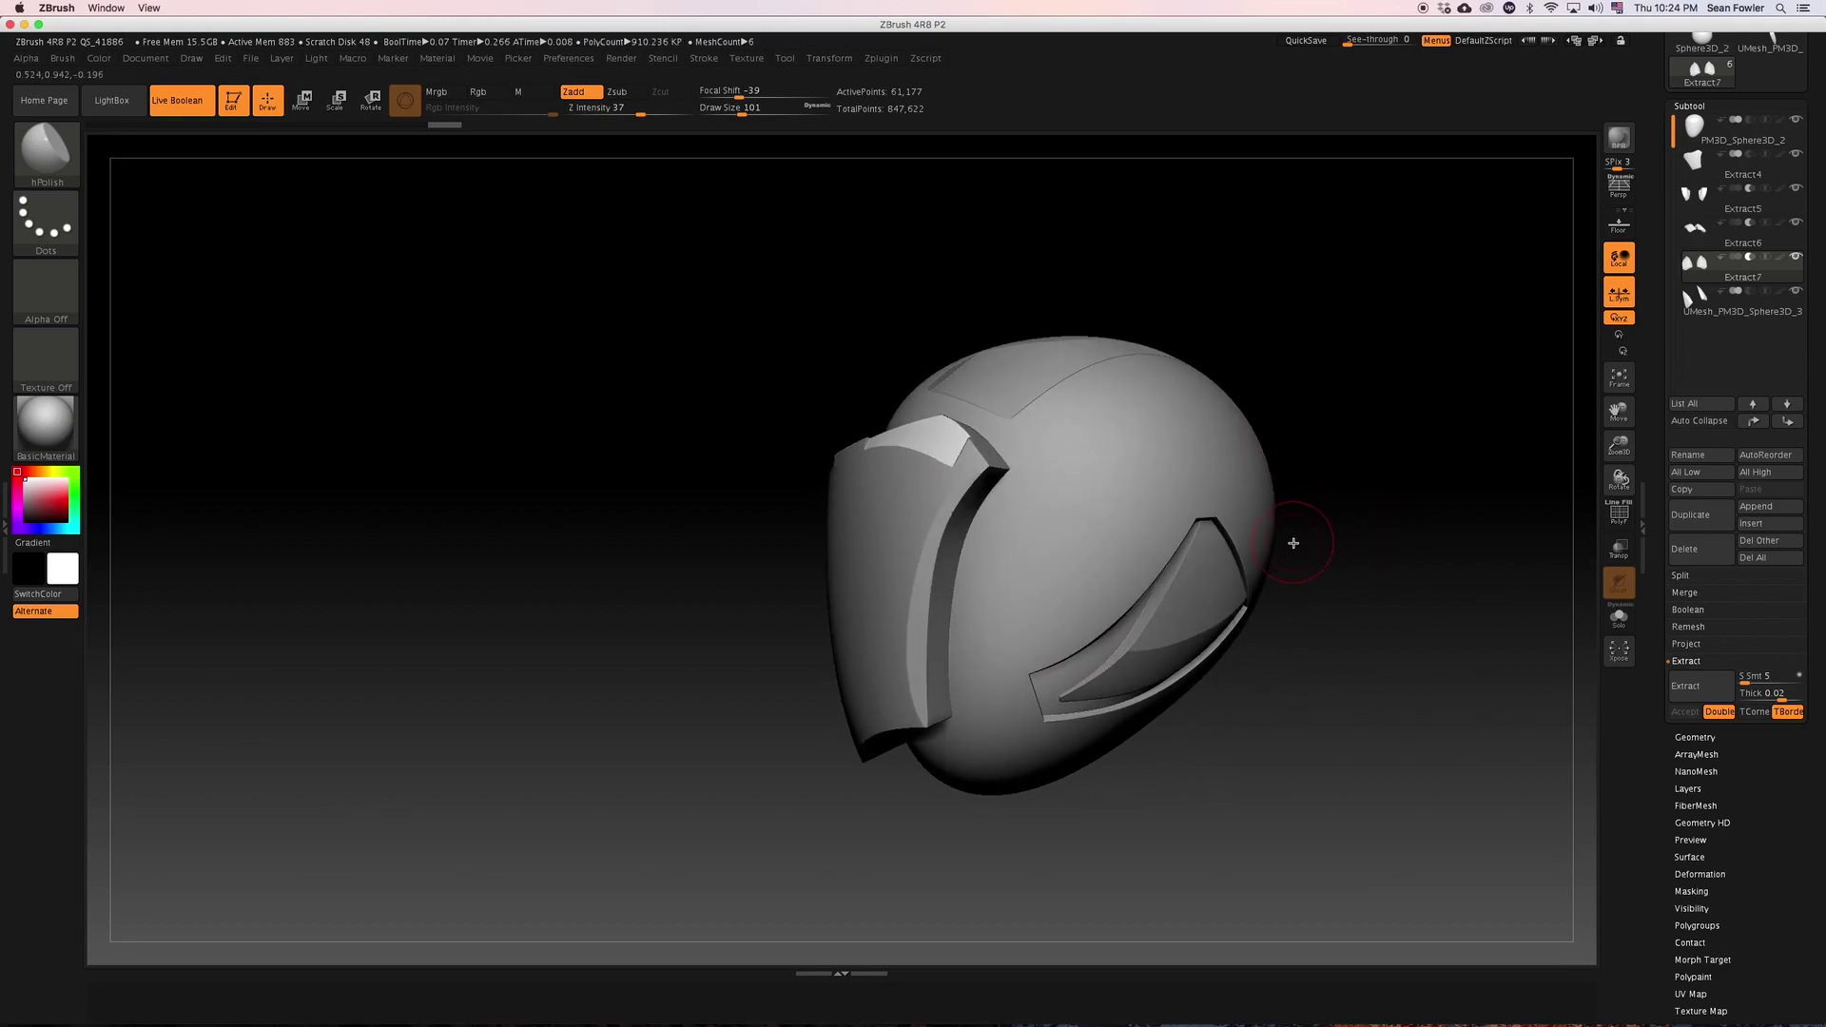